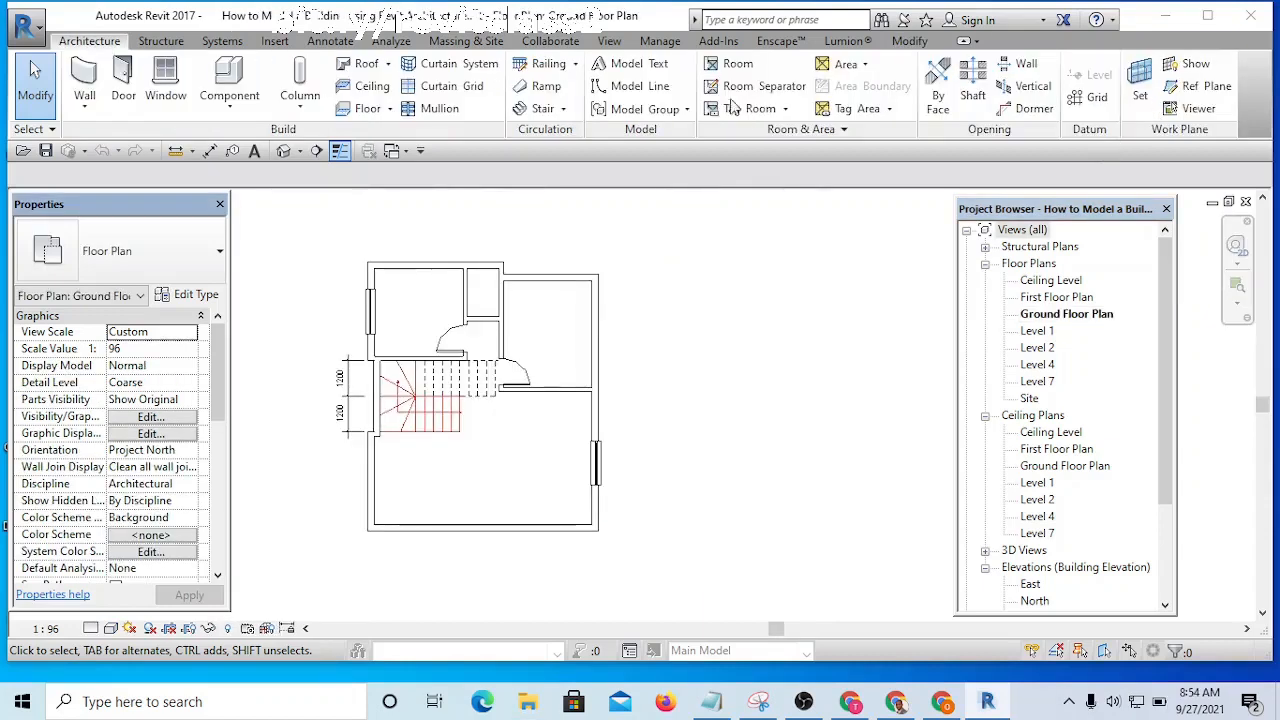
# - Examine the ground floor plan's rooms, doors, windows and staircase
pyautogui.moveTo(654, 411); pyautogui.dragTo(733, 401, button='middle')
pyautogui.scroll(5, 457, 256)
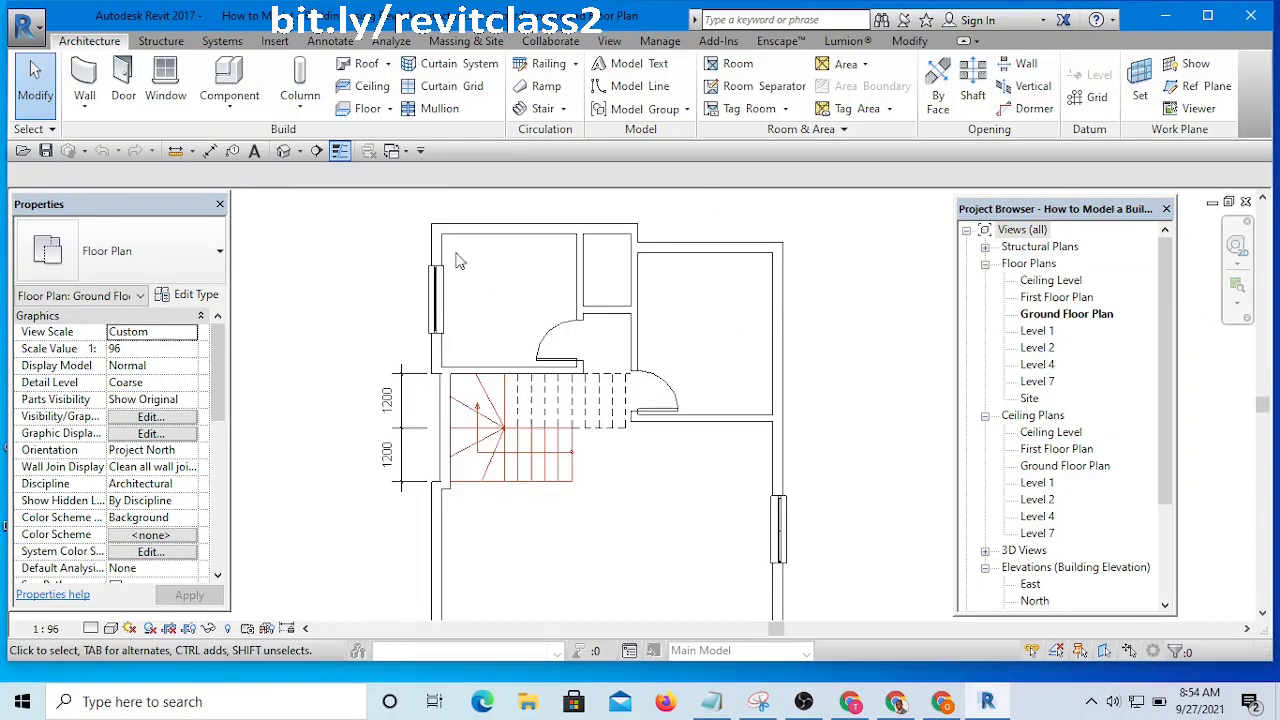
pyautogui.scroll(-3, 410, 262)
pyautogui.scroll(-1, 400, 285)
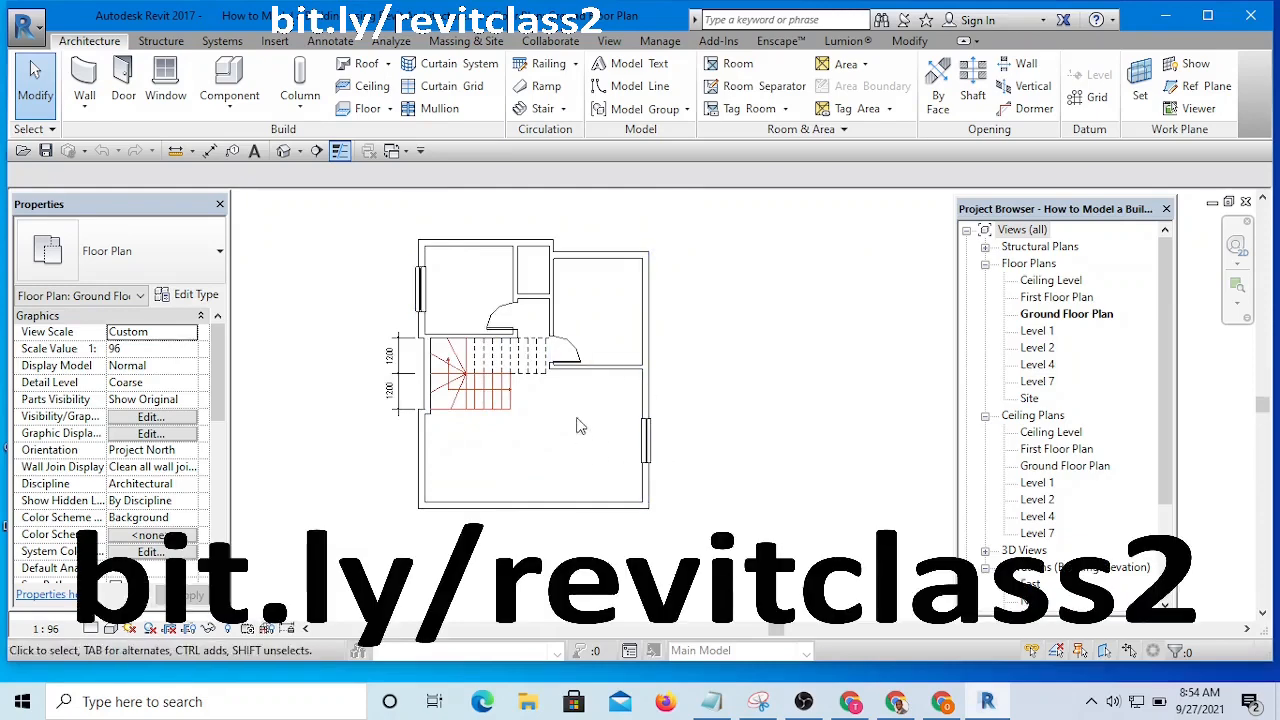
pyautogui.scroll(3, 650, 330)
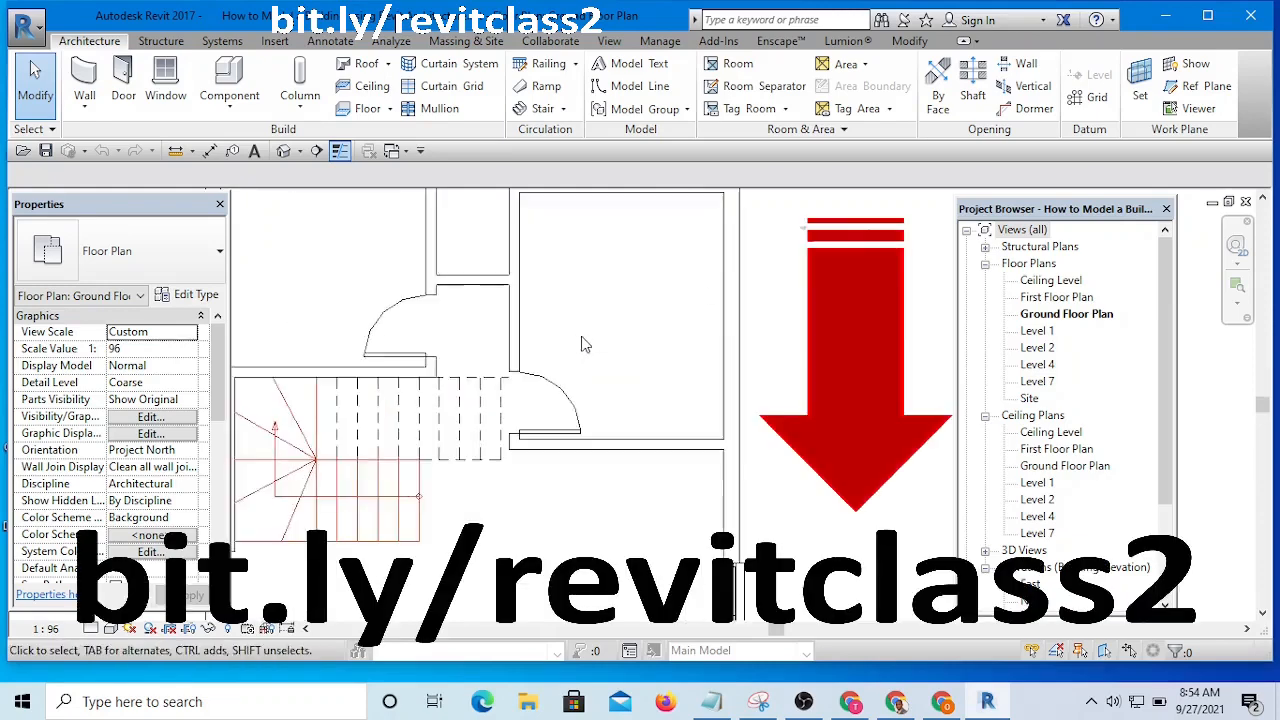
pyautogui.moveTo(586, 343); pyautogui.dragTo(695, 376, button='middle')
pyautogui.scroll(-3, 690, 360)
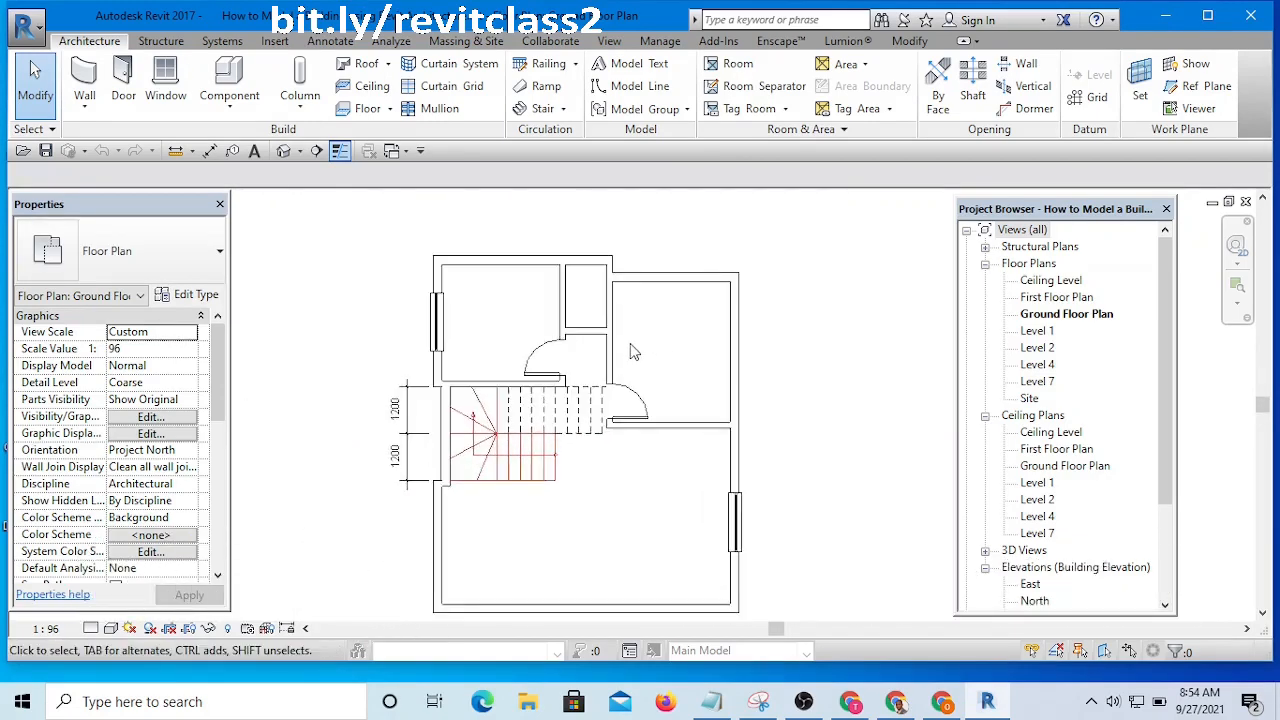
pyautogui.scroll(1, 660, 354)
pyautogui.scroll(2, 386, 318)
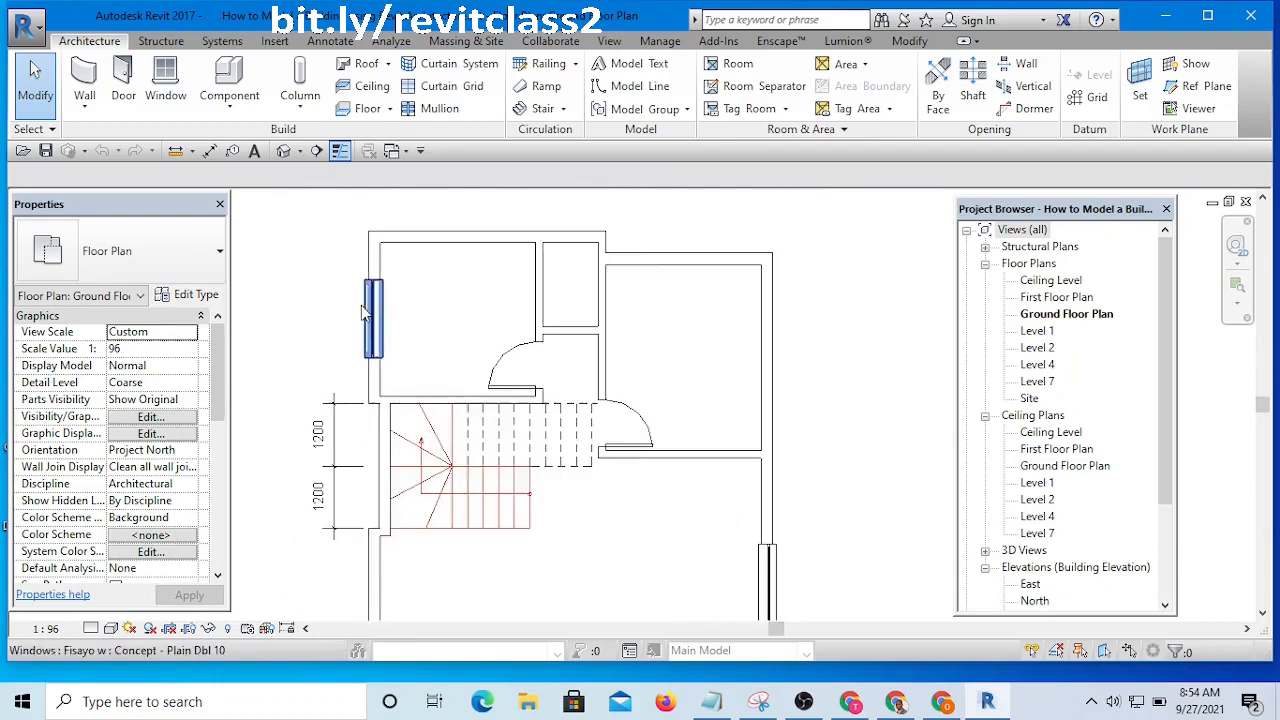
pyautogui.scroll(1, 386, 318)
pyautogui.scroll(-2, 457, 337)
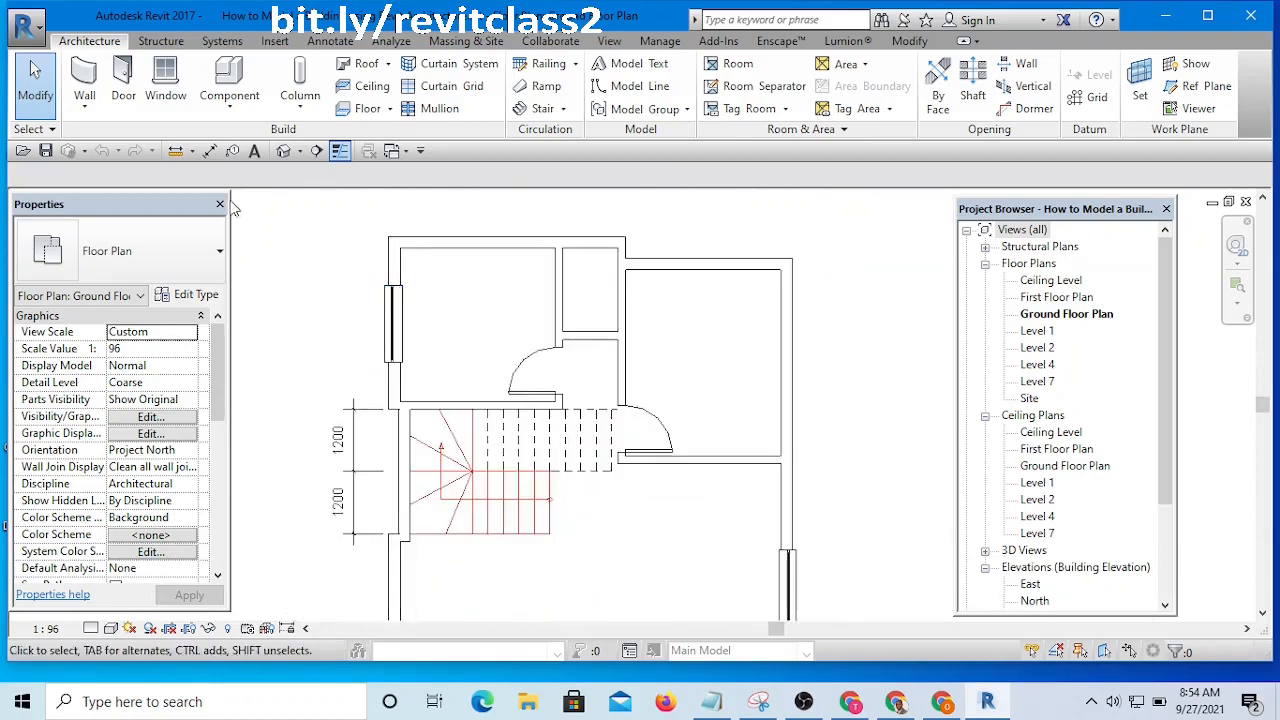
# - Open the default 3D view and inspect the building's walls and windows from several sides
pyautogui.click(284, 151)
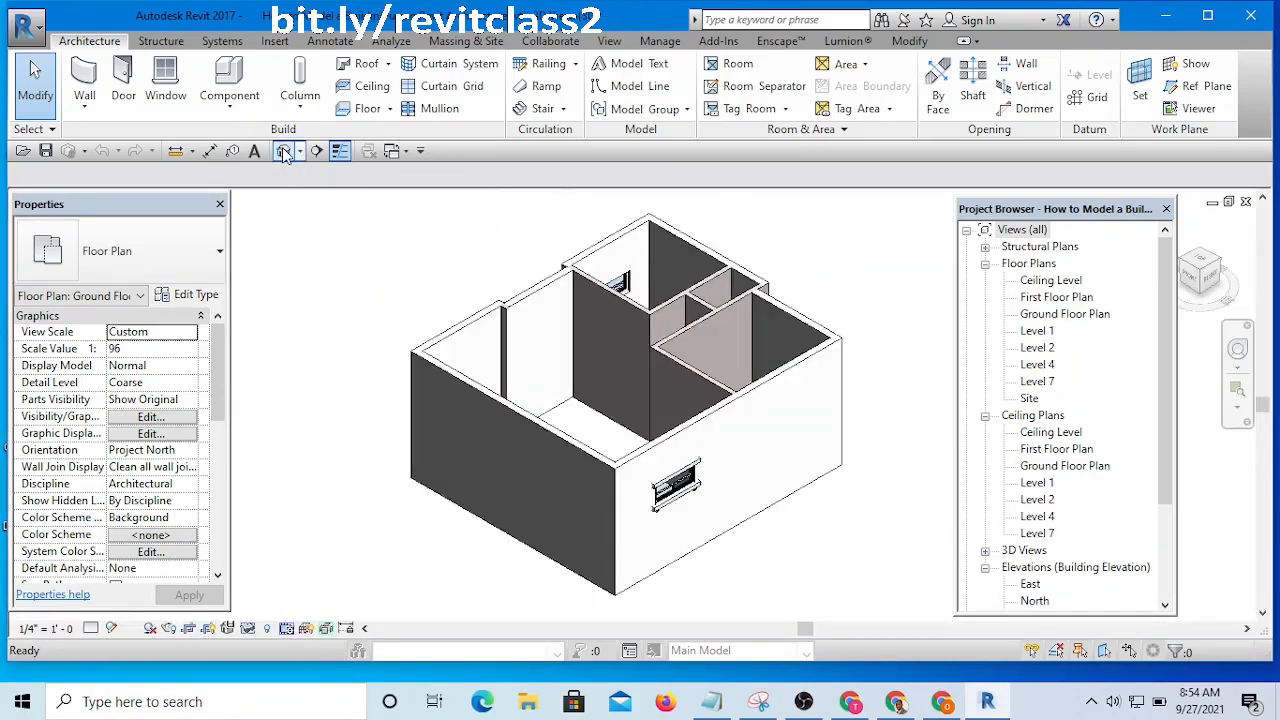
pyautogui.scroll(4, 704, 500)
pyautogui.scroll(-3, 697, 478)
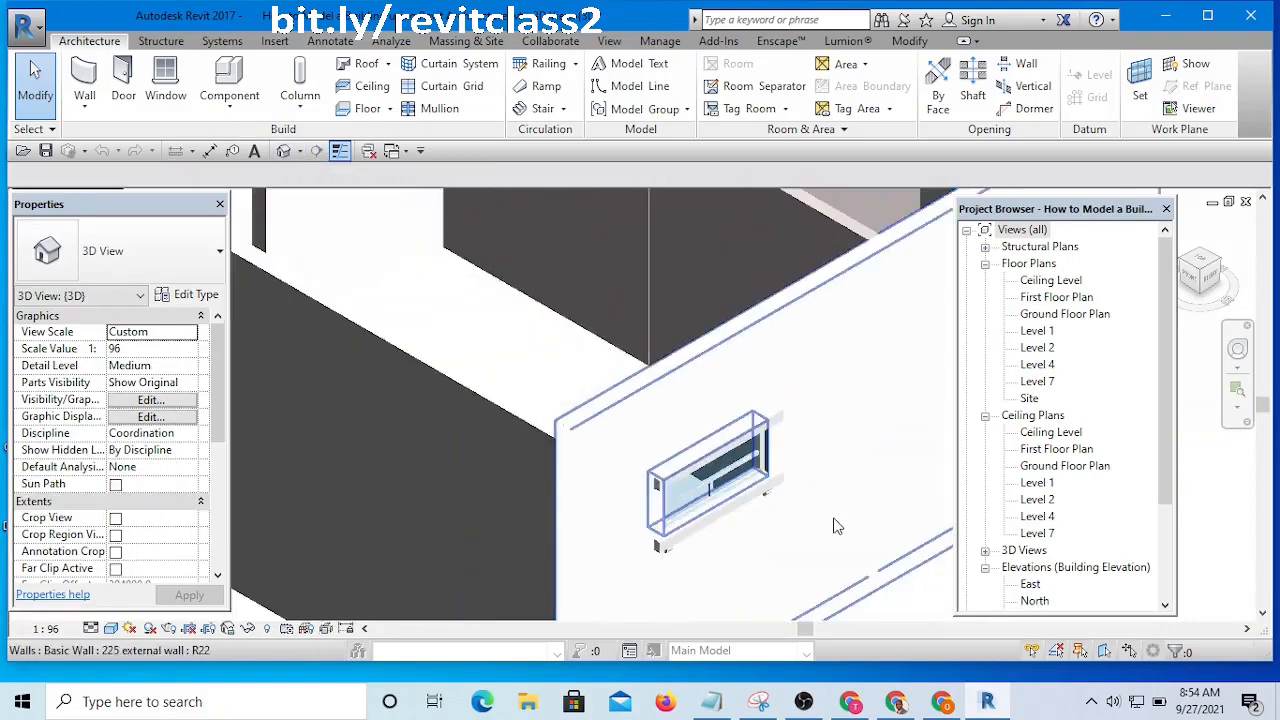
pyautogui.scroll(-3, 645, 490)
pyautogui.keyDown('shift'); pyautogui.moveTo(591, 500); pyautogui.dragTo(514, 446, button='middle'); pyautogui.keyUp('shift')
pyautogui.keyDown('shift'); pyautogui.moveTo(826, 429); pyautogui.dragTo(840, 583, button='middle'); pyautogui.keyUp('shift')
pyautogui.keyDown('shift'); pyautogui.moveTo(509, 323); pyautogui.dragTo(543, 452, button='middle'); pyautogui.keyUp('shift')
pyautogui.scroll(10, 560, 502)
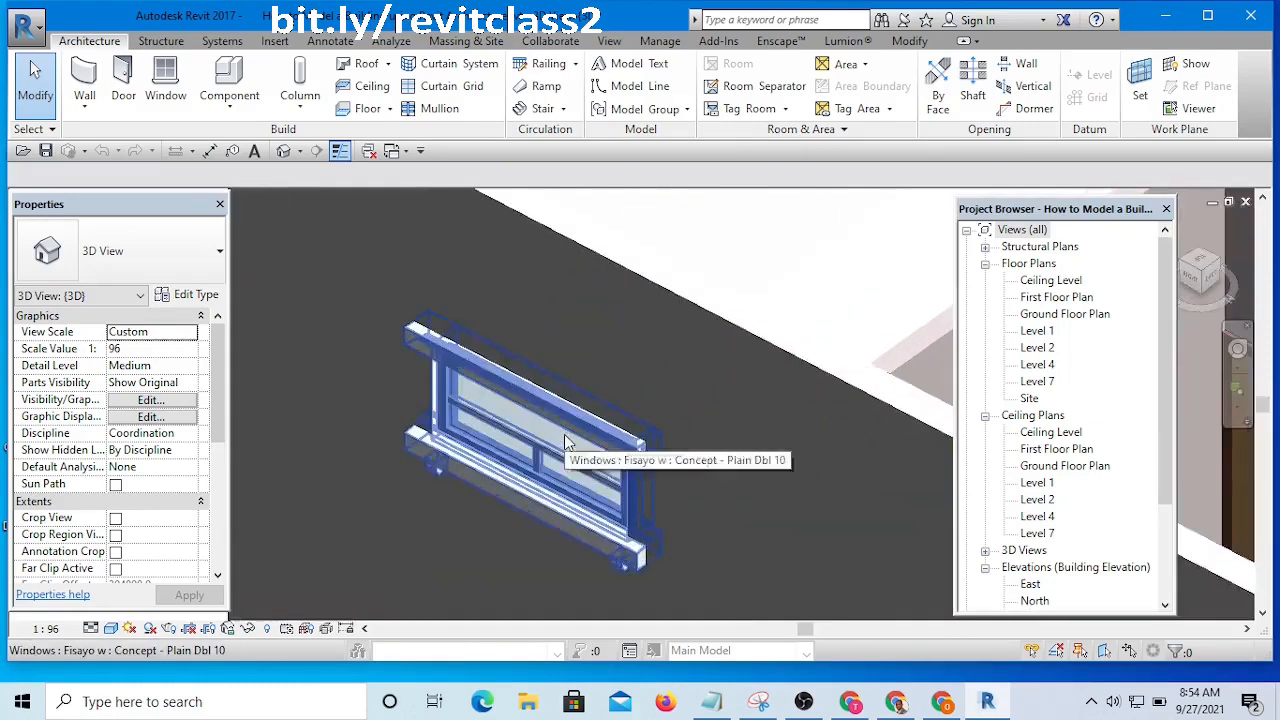
pyautogui.scroll(-9, 583, 486)
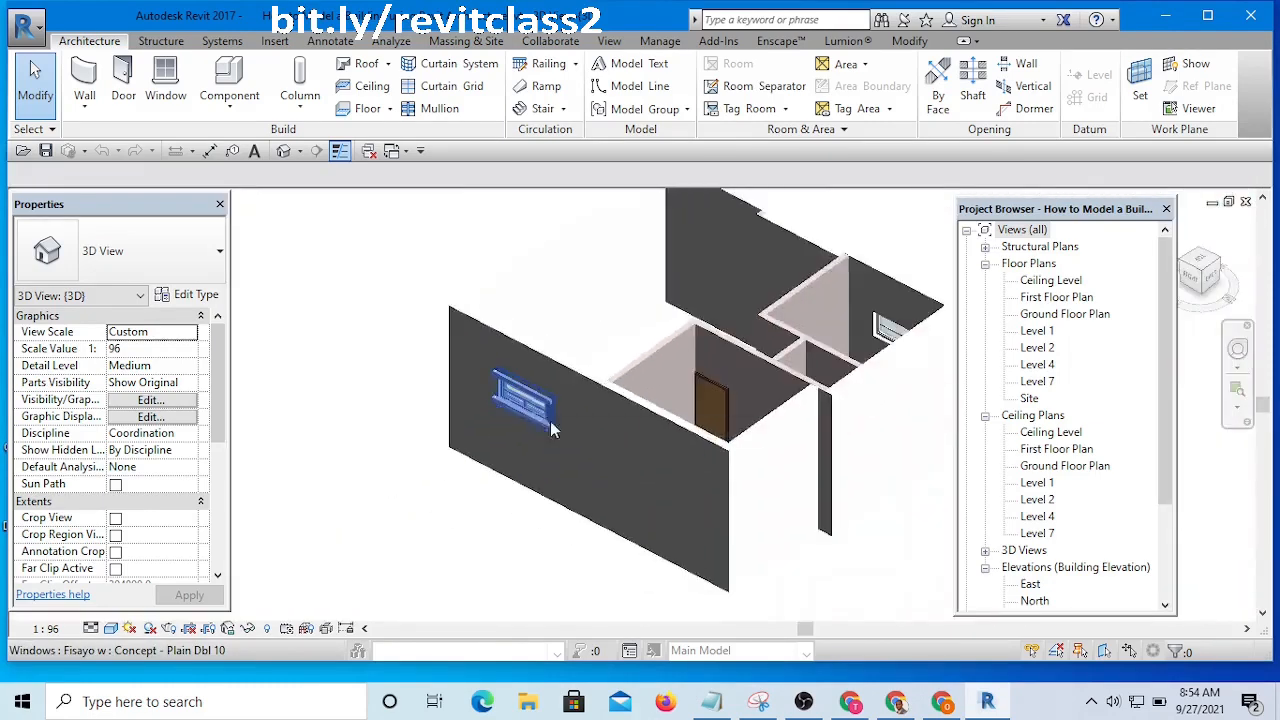
pyautogui.keyDown('shift'); pyautogui.moveTo(824, 482); pyautogui.dragTo(622, 440, button='middle'); pyautogui.keyUp('shift')
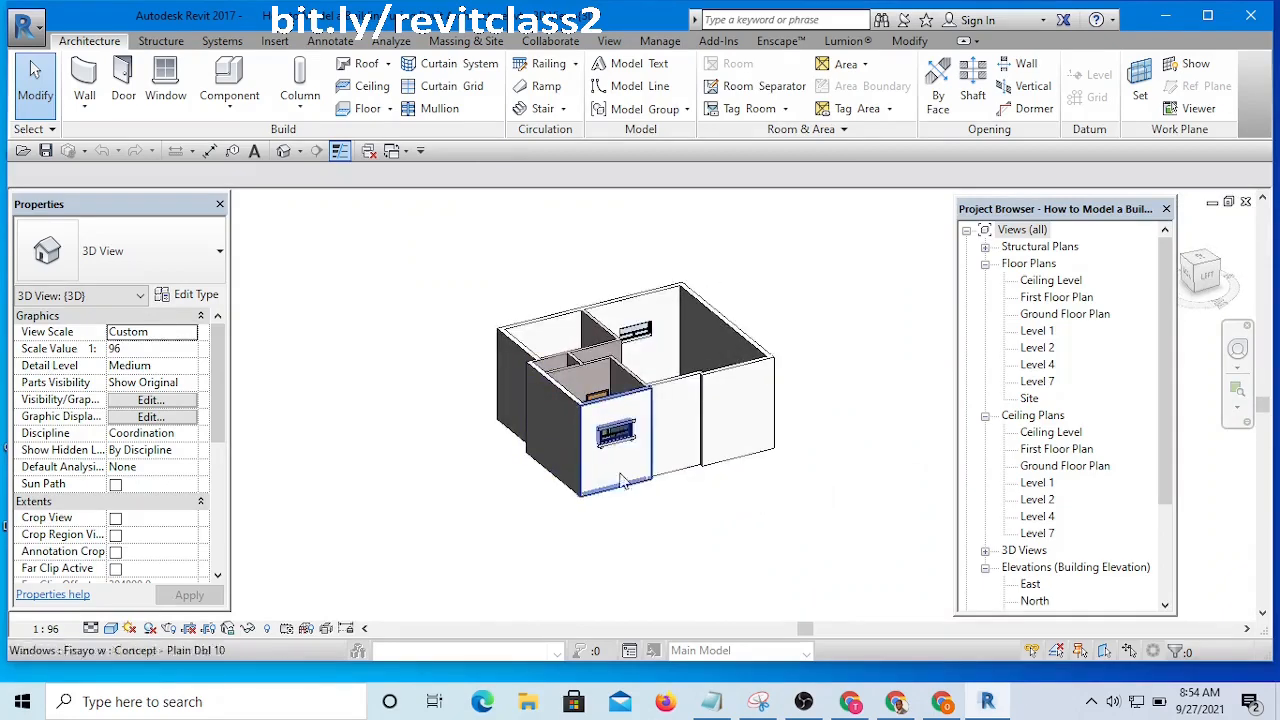
pyautogui.scroll(5, 623, 440)
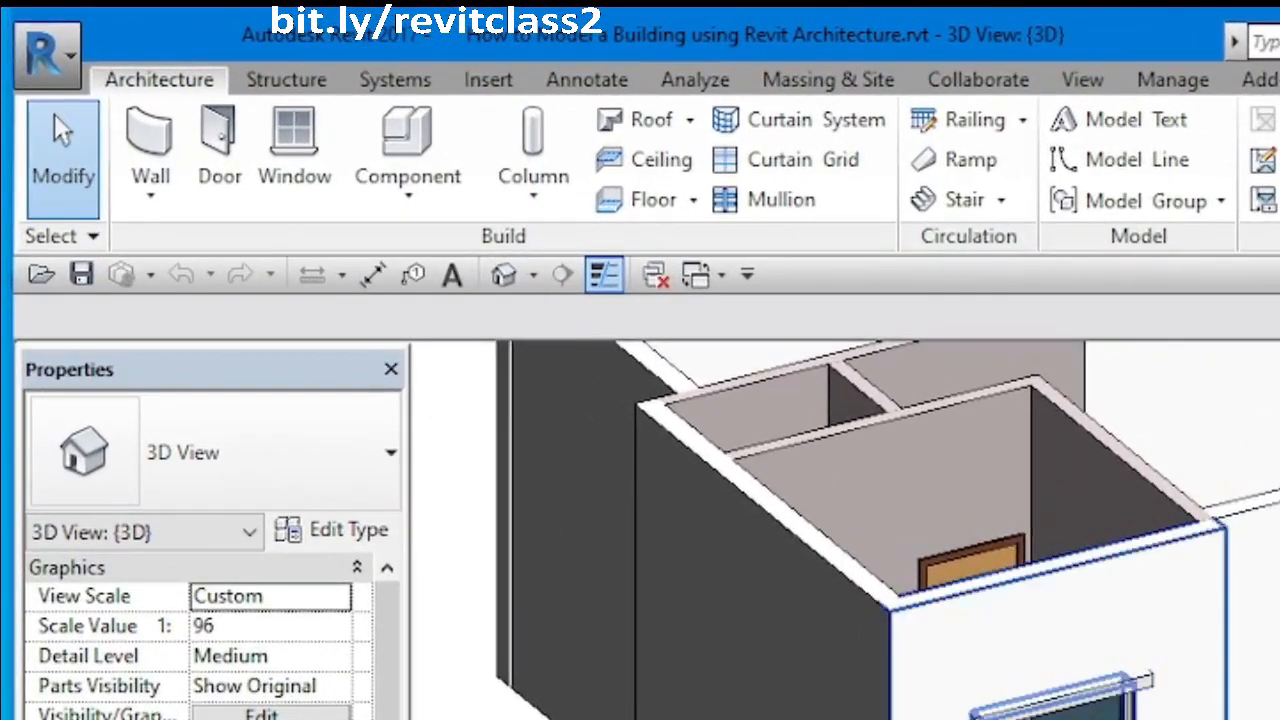
pyautogui.scroll(-2, 769, 673)
pyautogui.keyDown('shift'); pyautogui.moveTo(800, 715); pyautogui.dragTo(1150, 715, button='middle'); pyautogui.keyUp('shift')
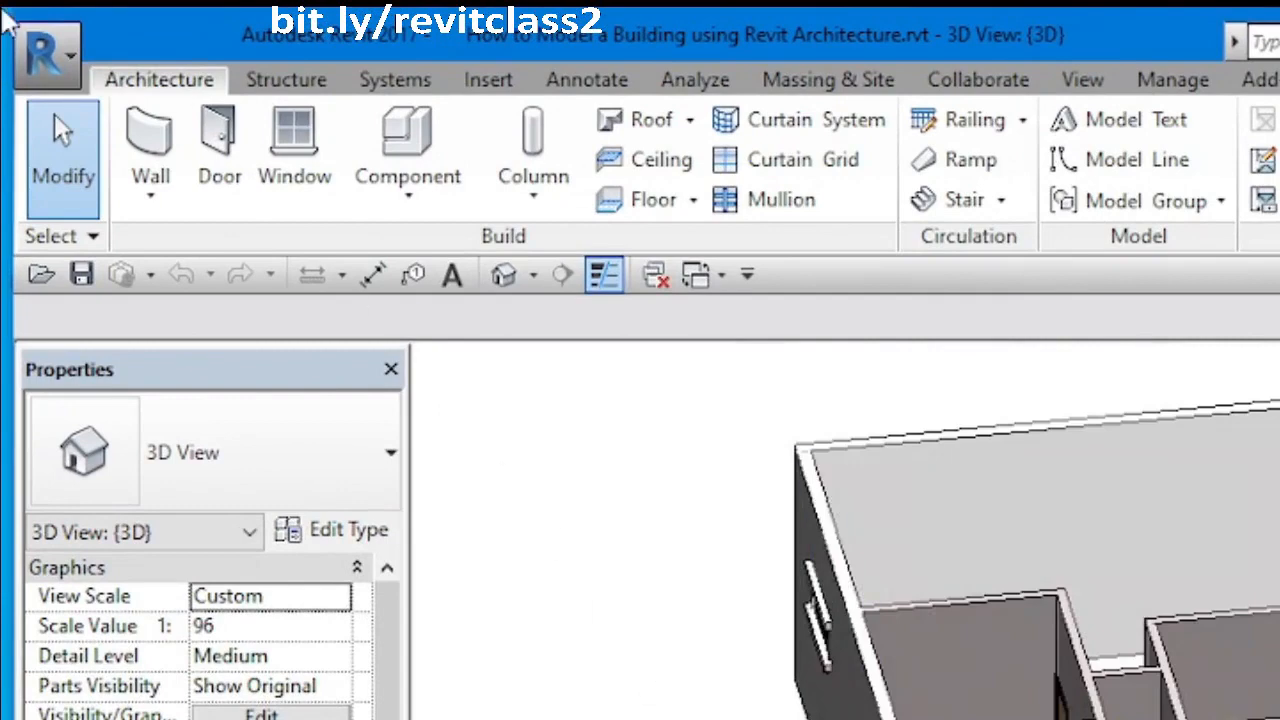
# - Open the second project in the recent documents and locate the double entrance door on its ground floor plan
pyautogui.click(68, 53)
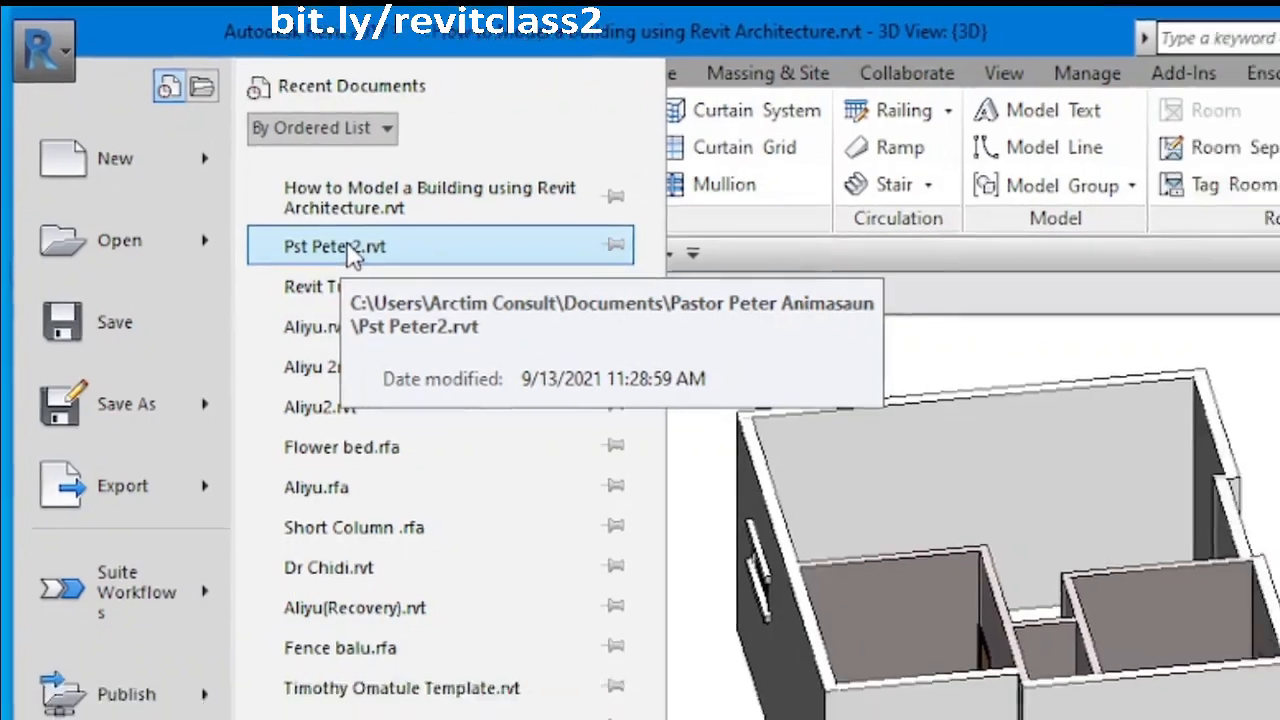
pyautogui.click(375, 264)
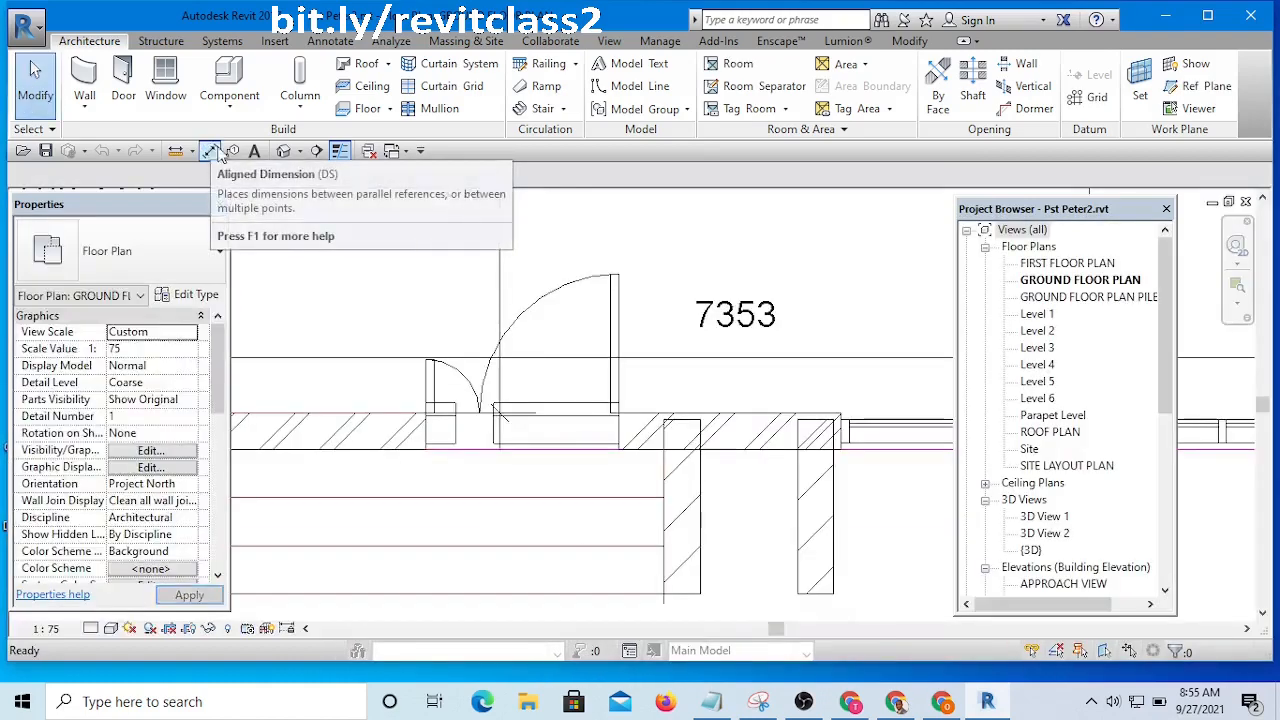
pyautogui.scroll(-6, 727, 392)
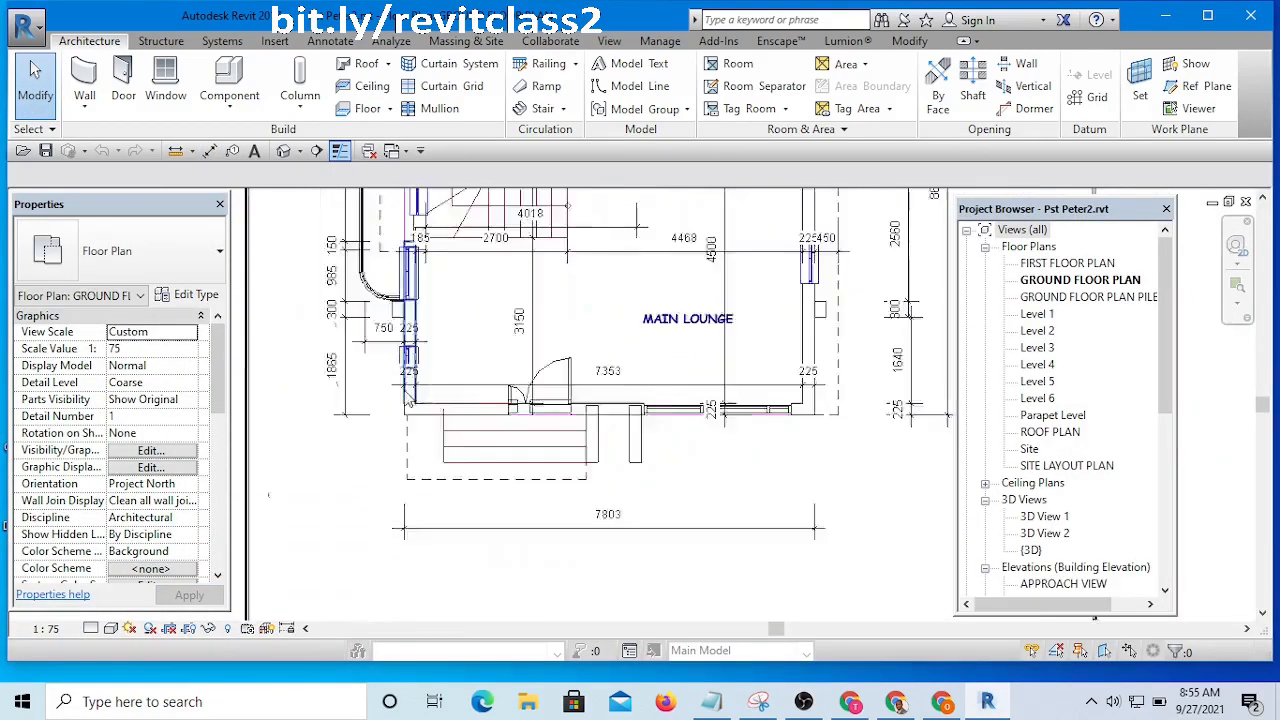
pyautogui.scroll(8, 515, 400)
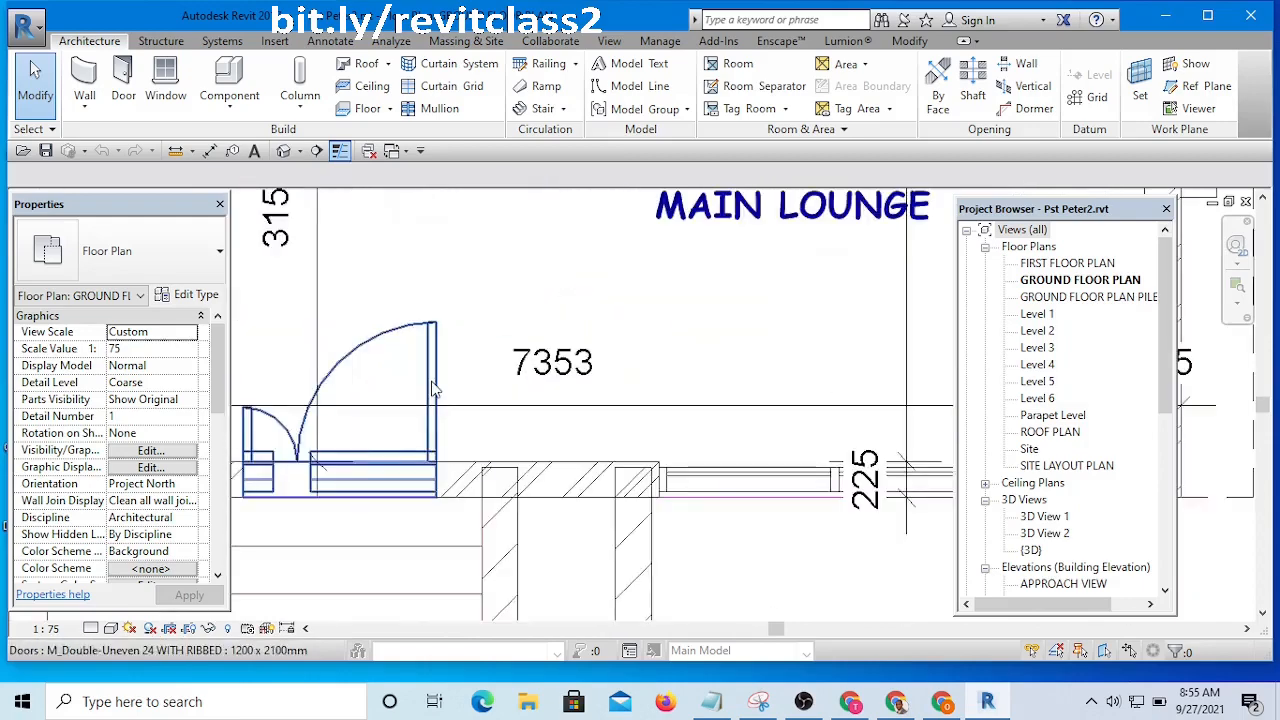
# - Open the M_Double-Uneven 24 WITH RIBBED door at the main lounge entrance for family editing
pyautogui.click(435, 380)
pyautogui.scroll(-4, 445, 376)
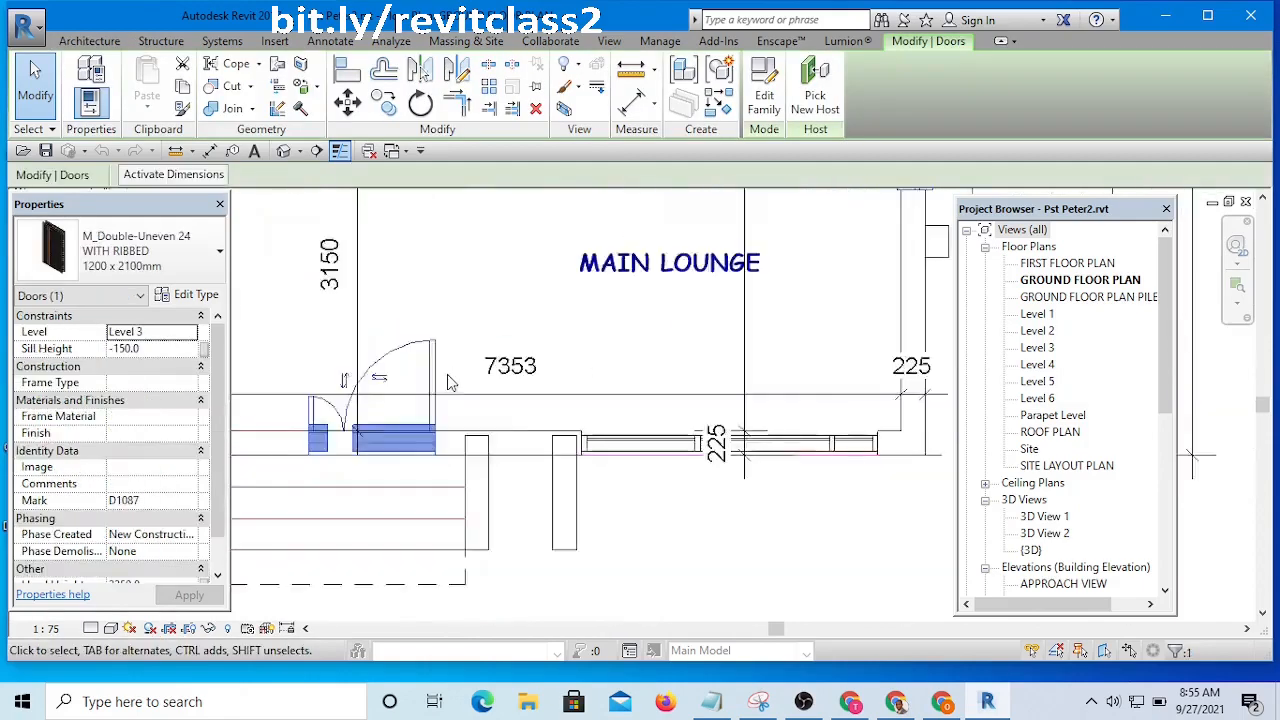
pyautogui.moveTo(459, 379); pyautogui.dragTo(481, 397, button='middle')
pyautogui.scroll(4, 500, 390)
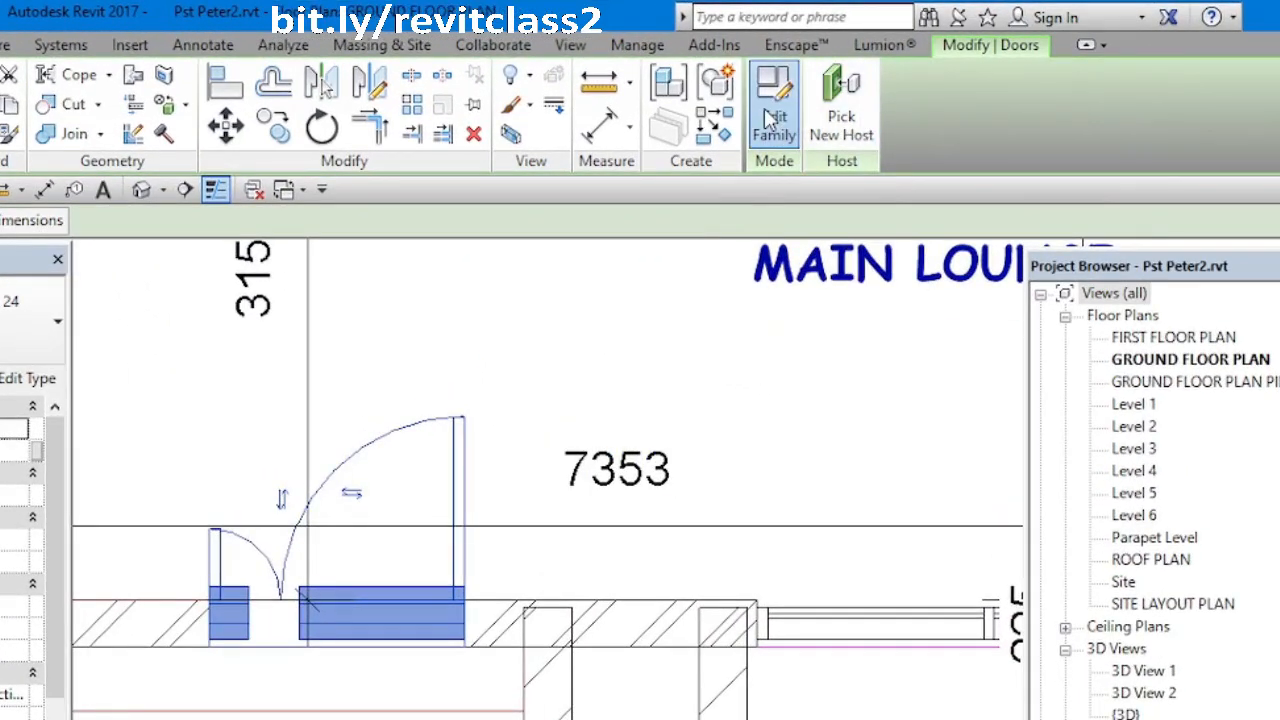
pyautogui.click(765, 112)
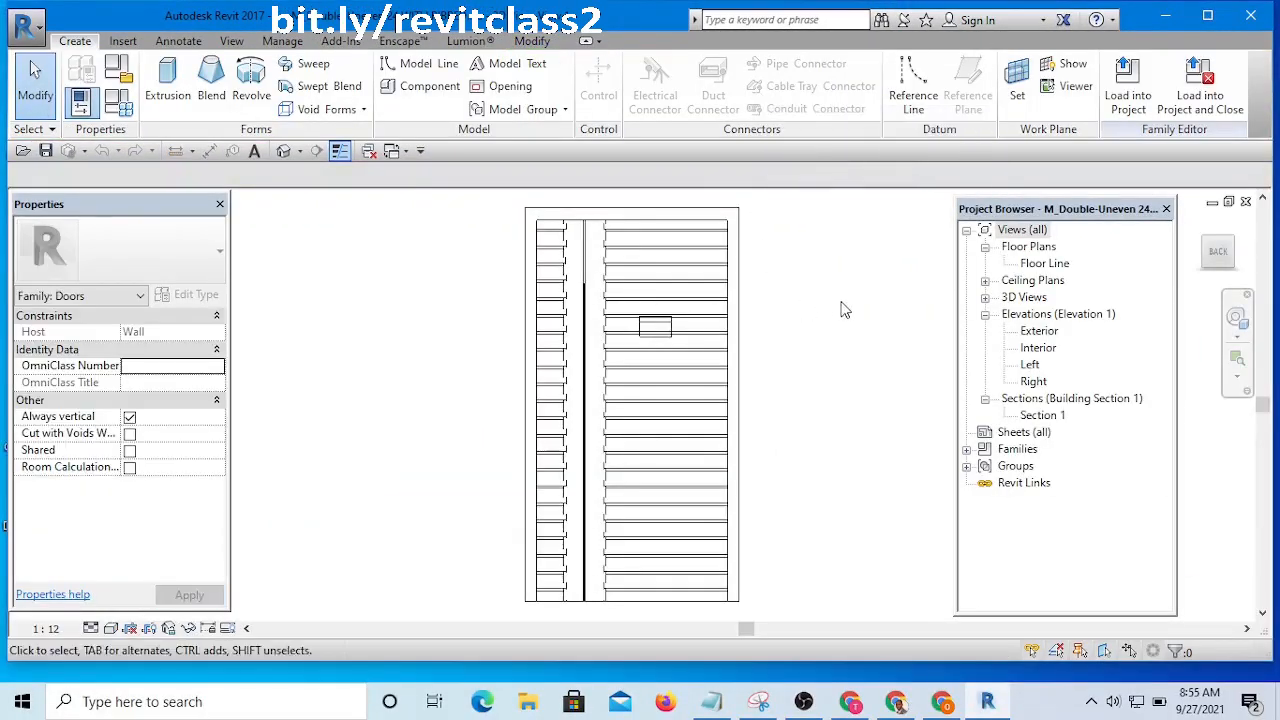
# - Load the ribbed double door family into the How to Model a Building using Revit Architecture project only
pyautogui.moveTo(841, 310); pyautogui.dragTo(741, 332, button='middle')
pyautogui.scroll(-5, 688, 273)
pyautogui.scroll(1, 730, 281)
pyautogui.moveTo(738, 284); pyautogui.dragTo(700, 349, button='middle')
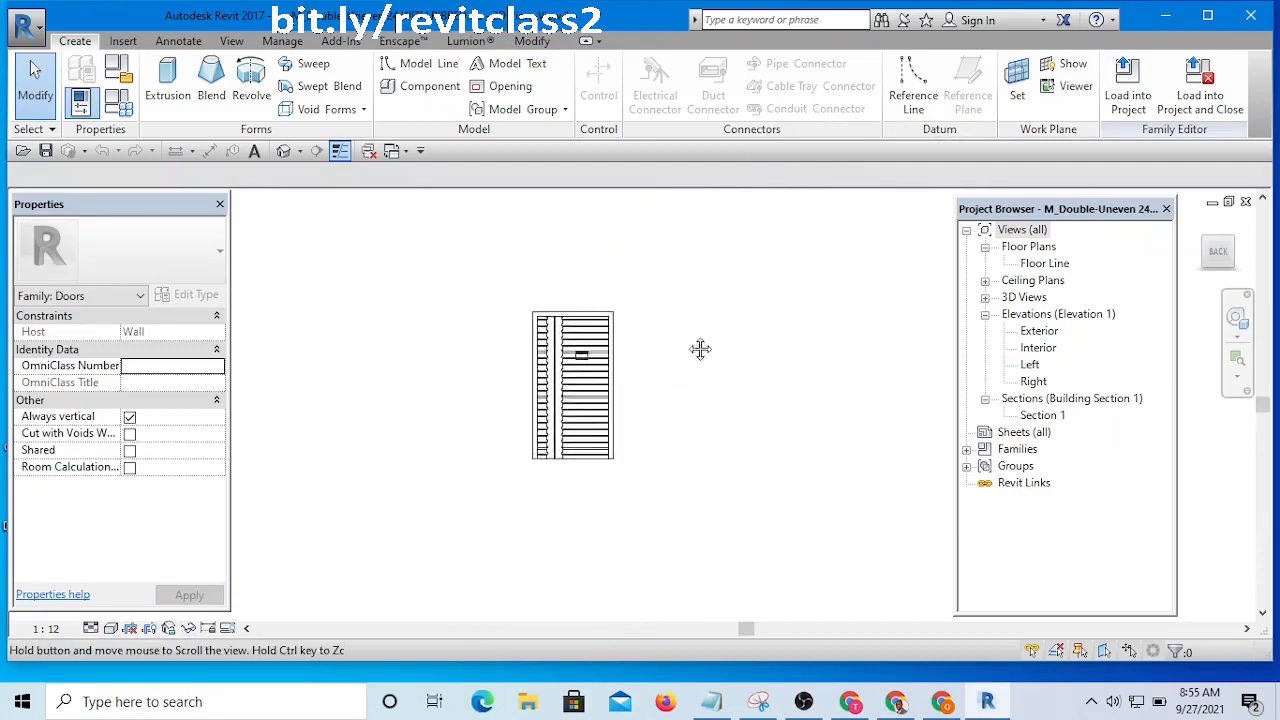
pyautogui.scroll(4, 615, 400)
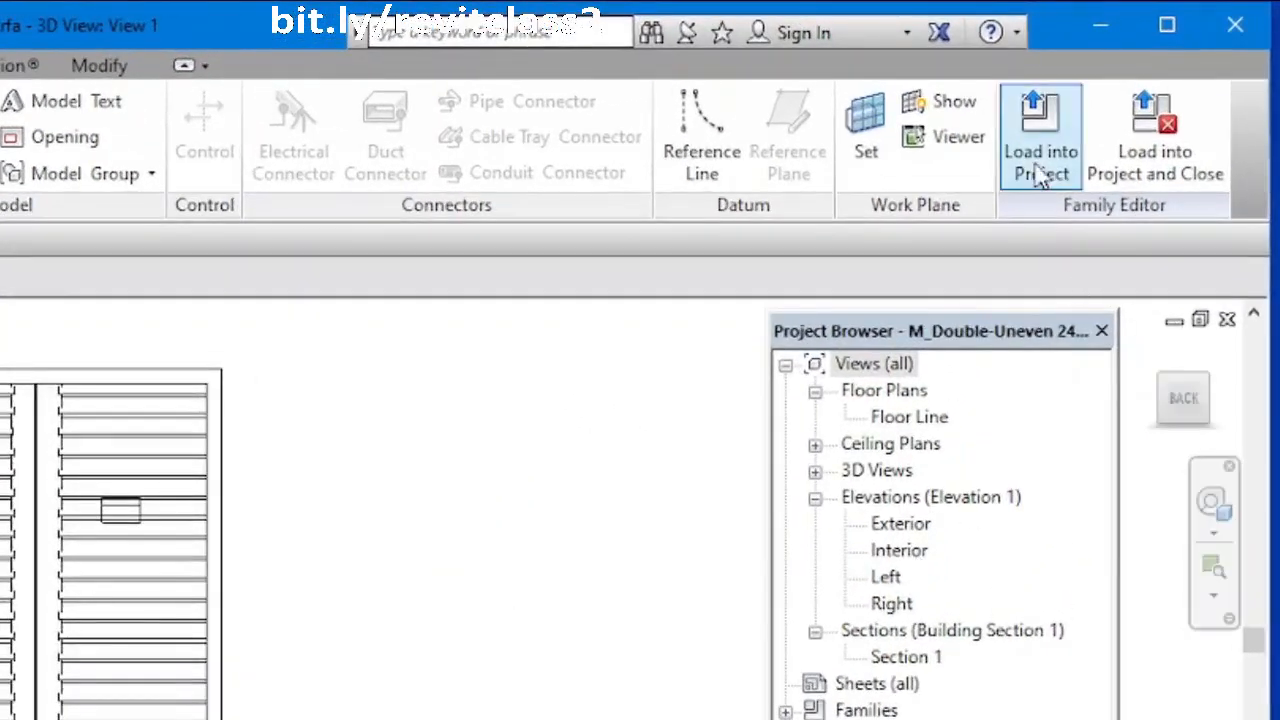
pyautogui.click(1040, 140)
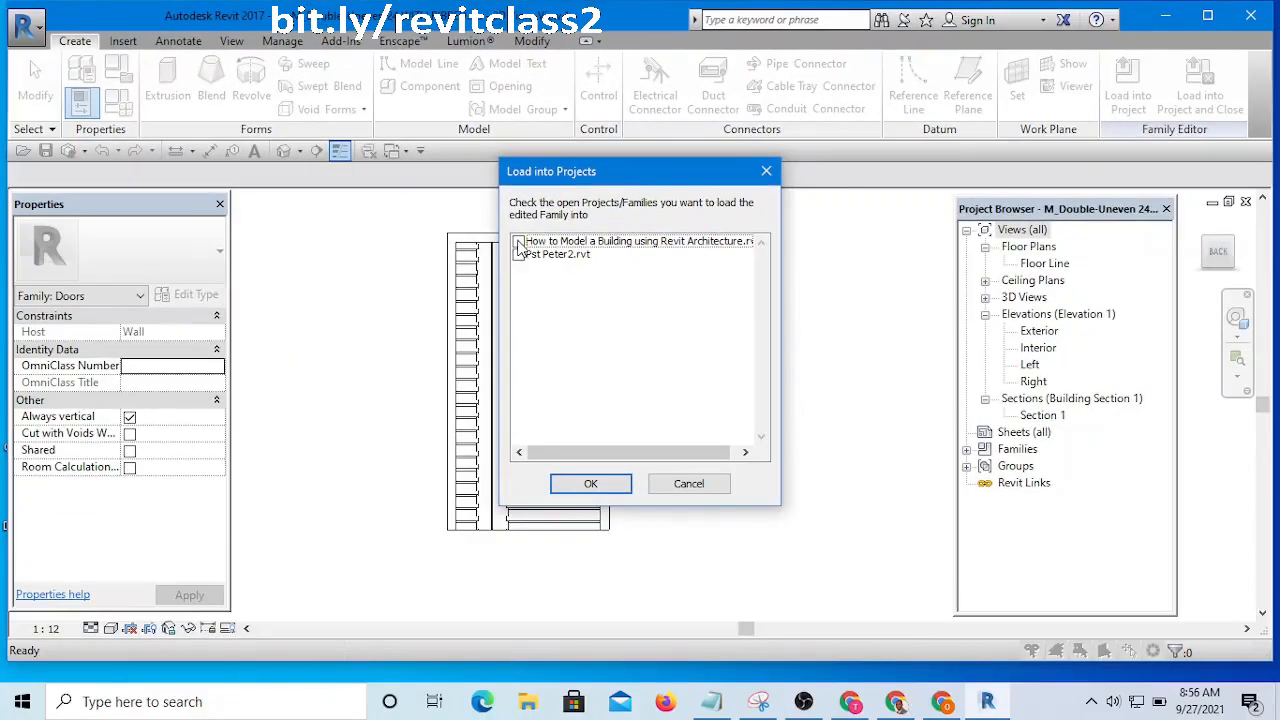
pyautogui.click(518, 243)
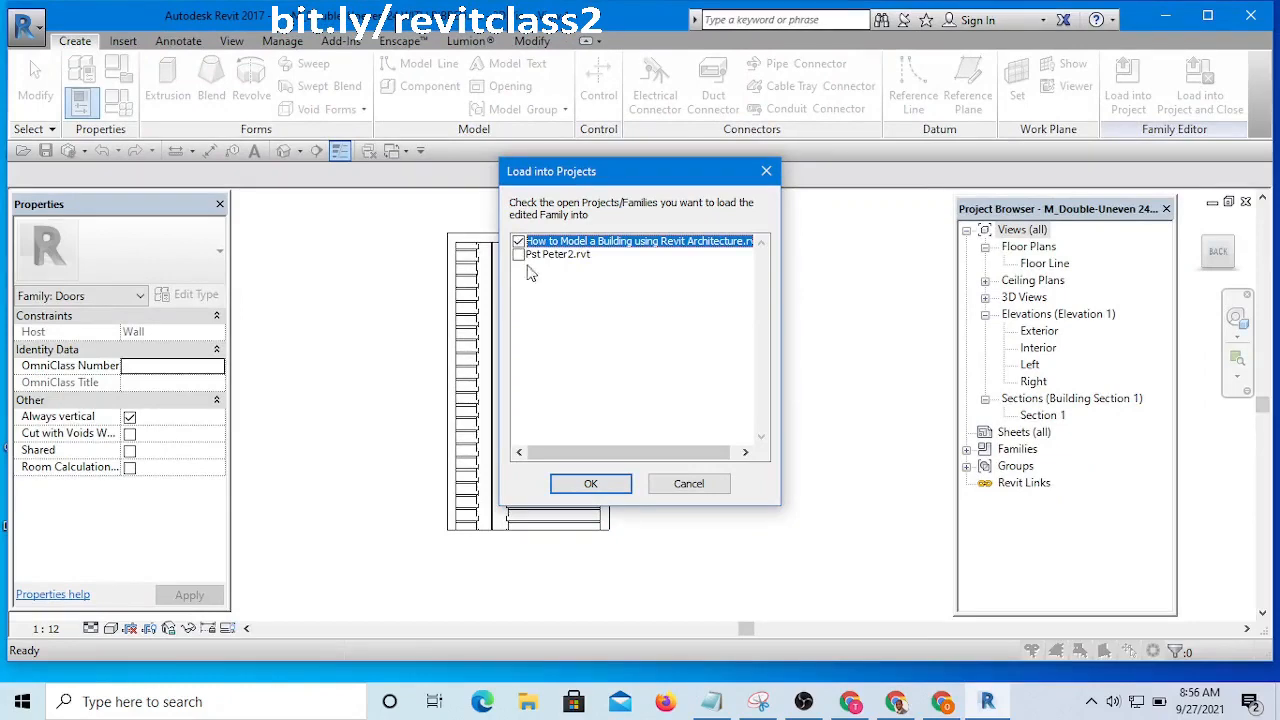
pyautogui.click(598, 483)
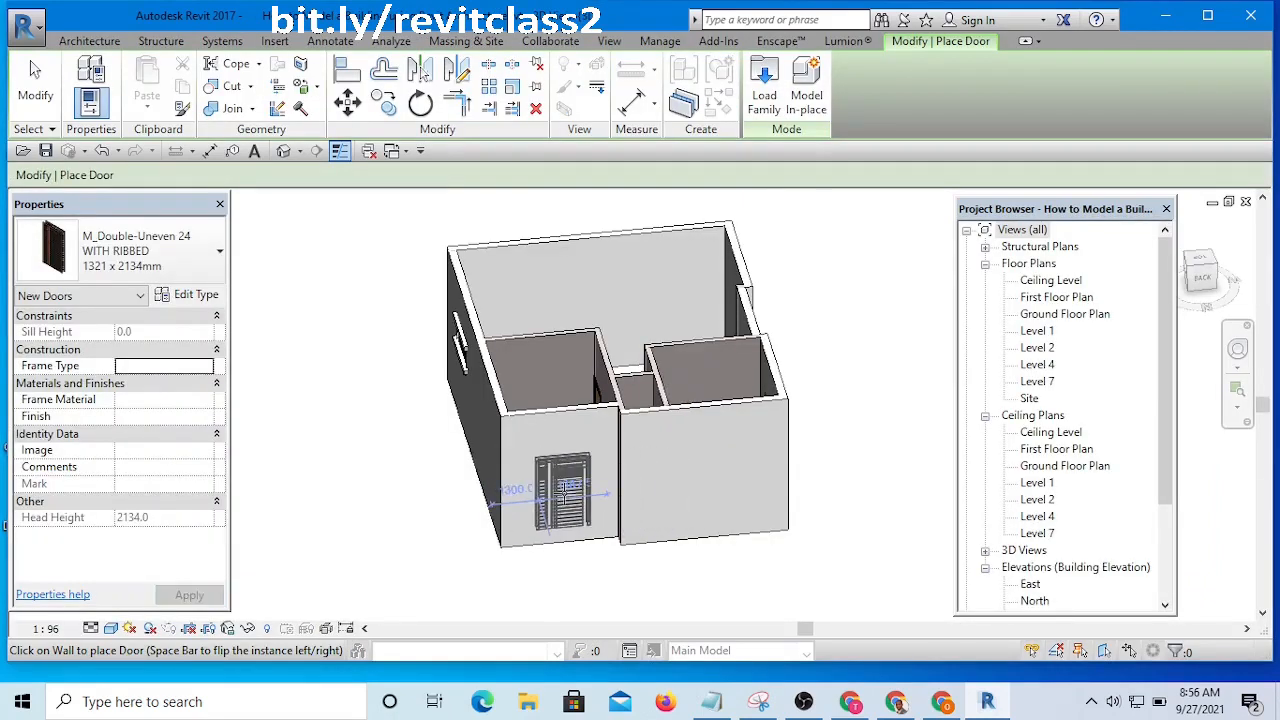
# - Place one 1321 x 2134mm ribbed double door in the recessed rear external wall, about 1300 mm from its outer corner
pyautogui.click(565, 490)
pyautogui.rightClick(828, 420)
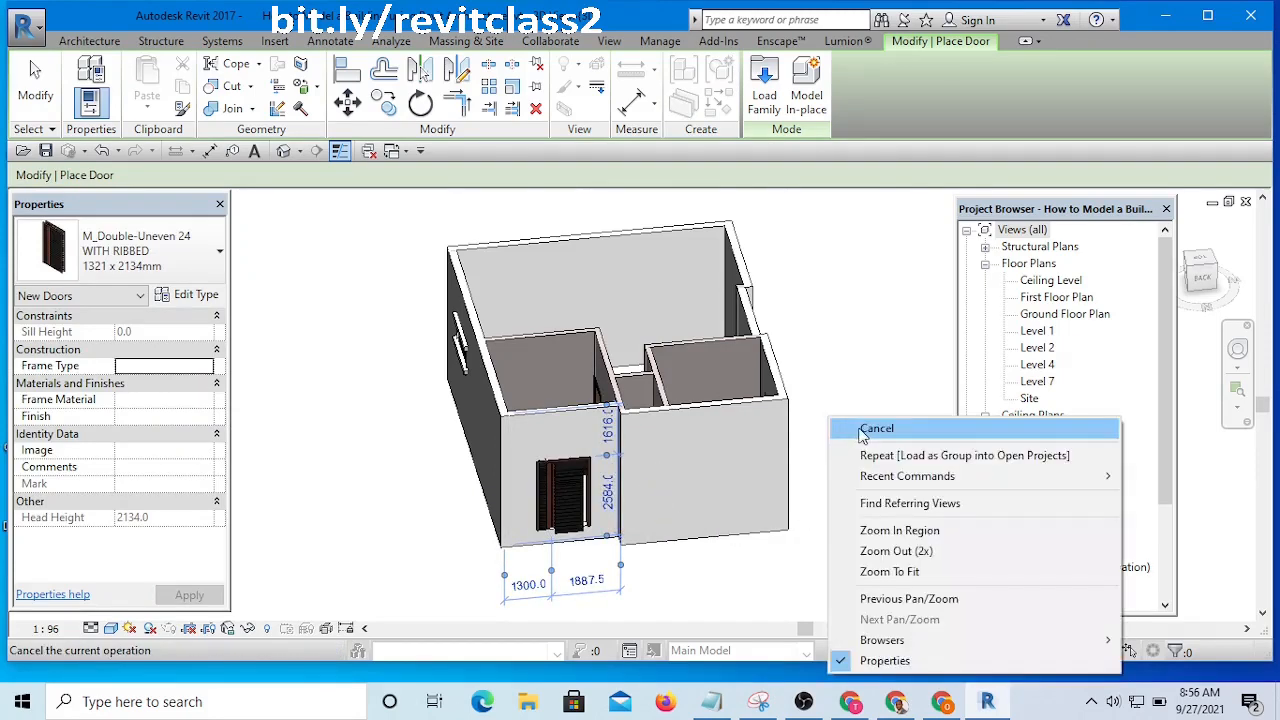
pyautogui.click(857, 425)
pyautogui.scroll(4, 571, 524)
pyautogui.scroll(2, 571, 524)
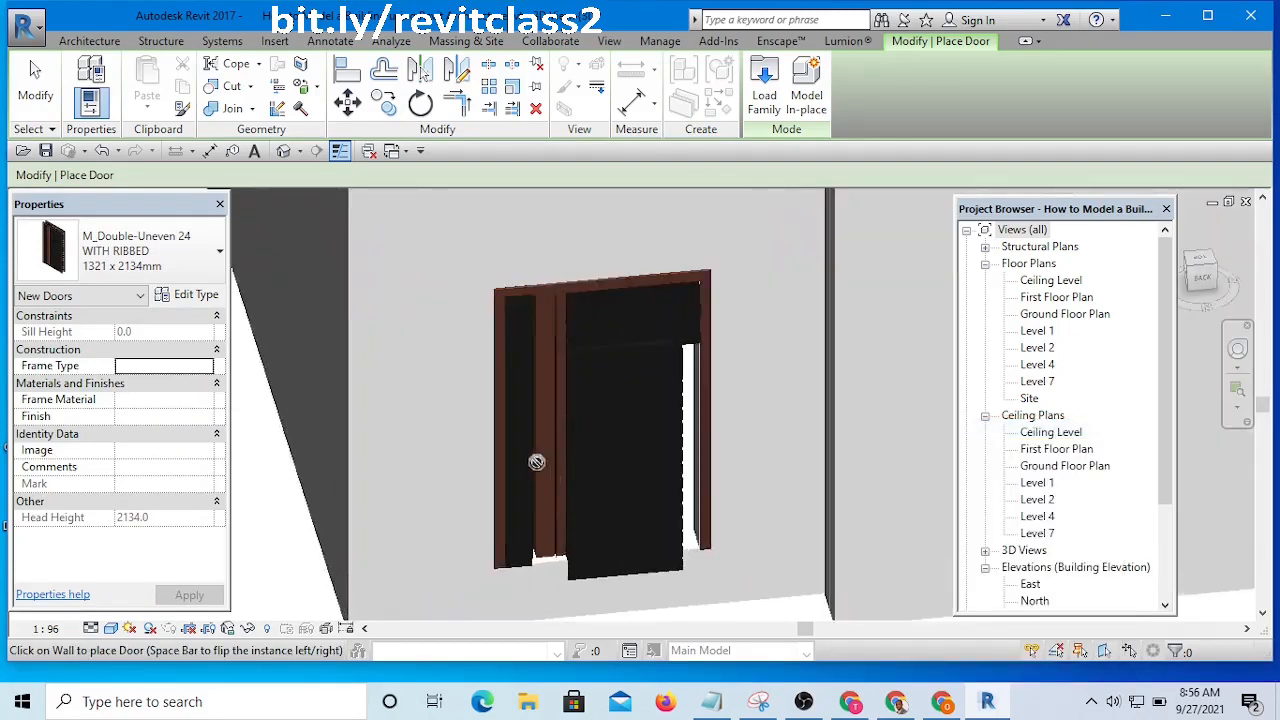
pyautogui.scroll(-6, 721, 520)
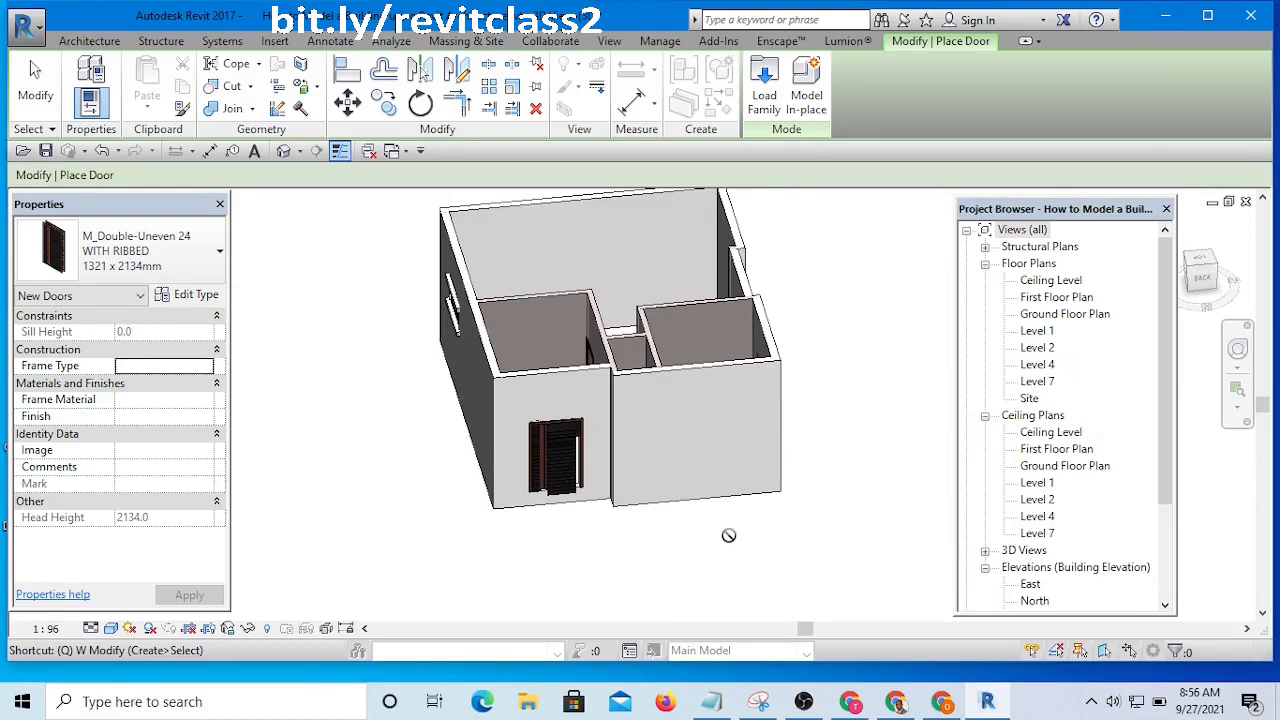
pyautogui.press('Escape')
pyautogui.press('Escape')
pyautogui.keyDown('shift'); pyautogui.moveTo(600, 527); pyautogui.dragTo(518, 580, button='middle'); pyautogui.keyUp('shift')
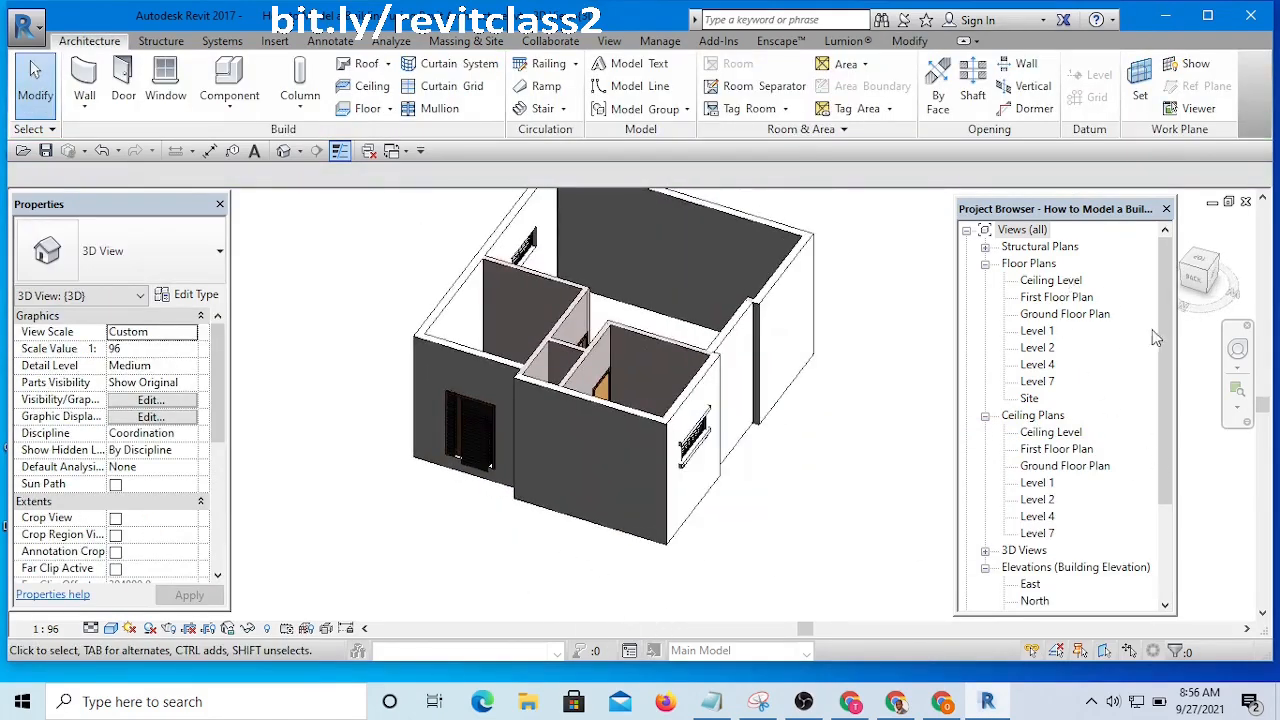
# - Open the Ground Floor Plan view and bring the rear ribbed double door into view
pyautogui.doubleClick(1065, 314)
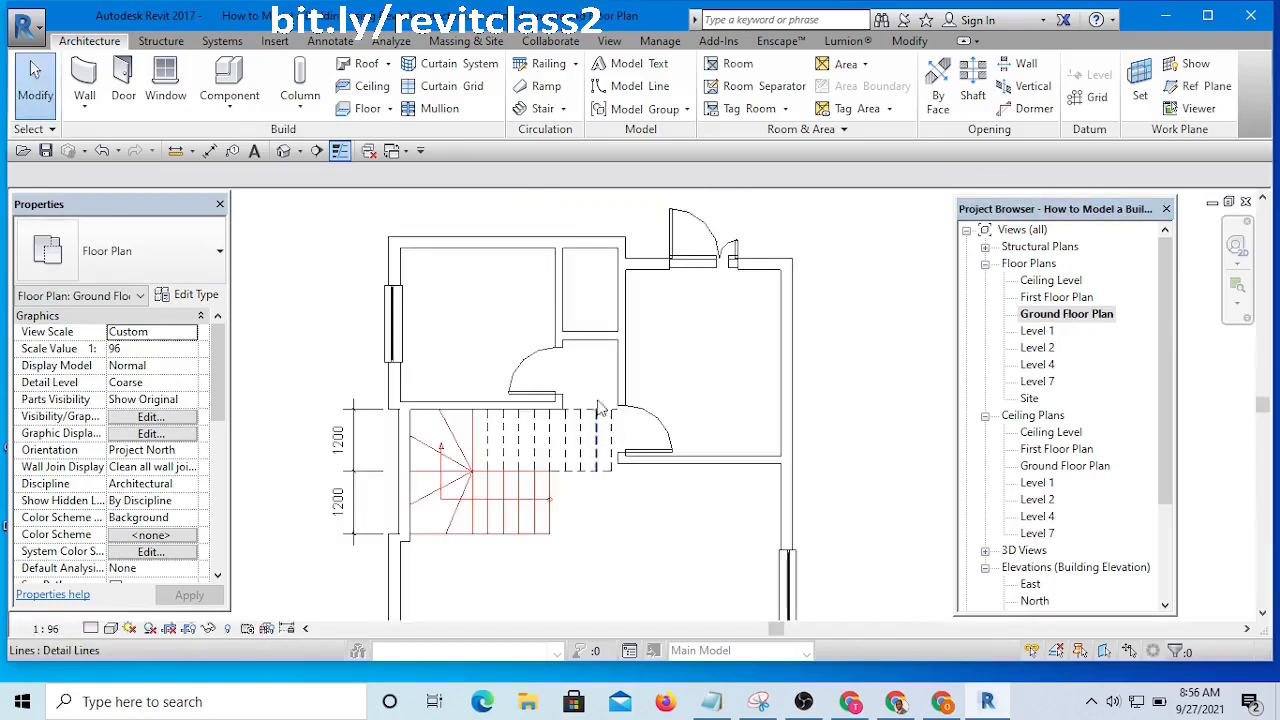
pyautogui.scroll(-4, 600, 410)
pyautogui.scroll(3, 594, 509)
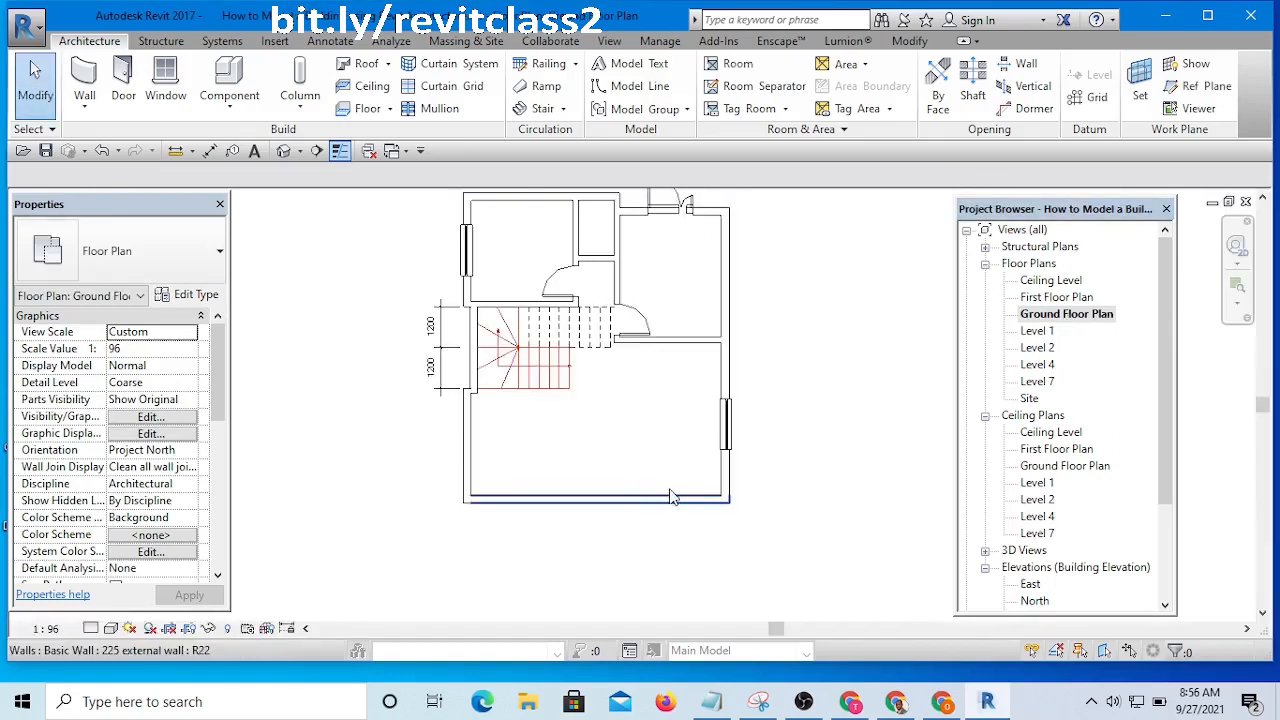
pyautogui.scroll(-3, 685, 300)
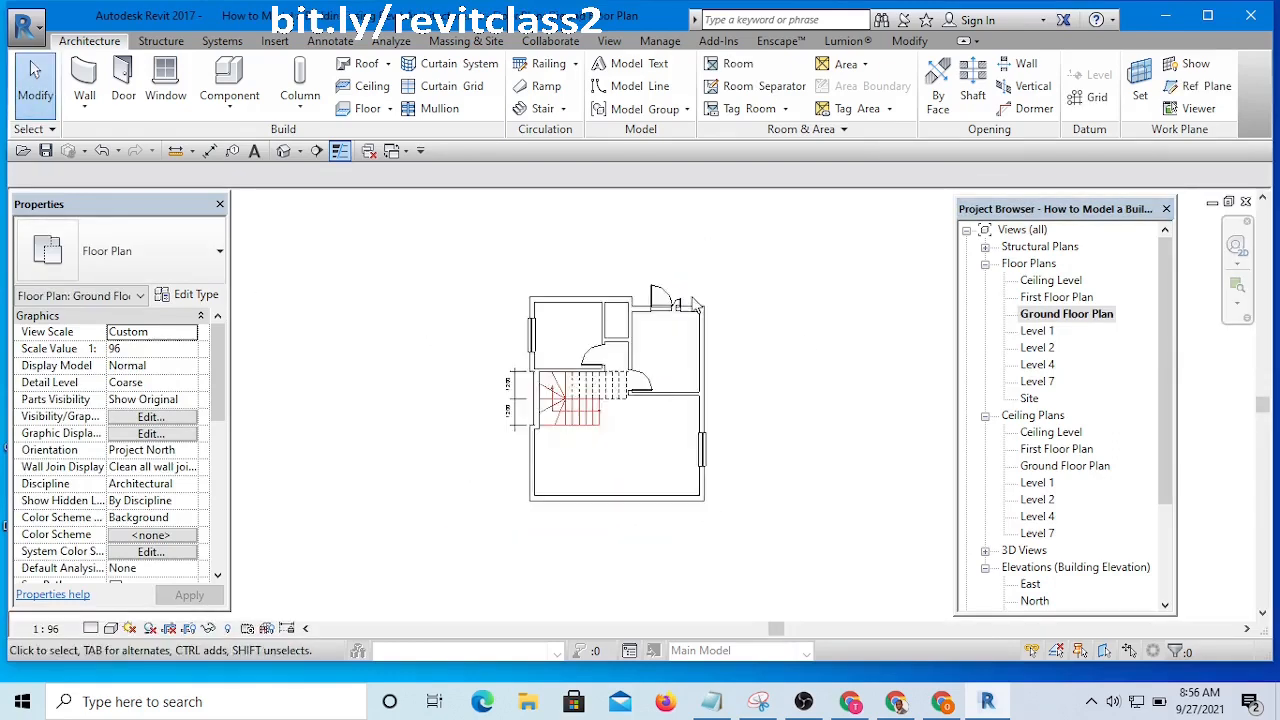
pyautogui.scroll(2, 695, 301)
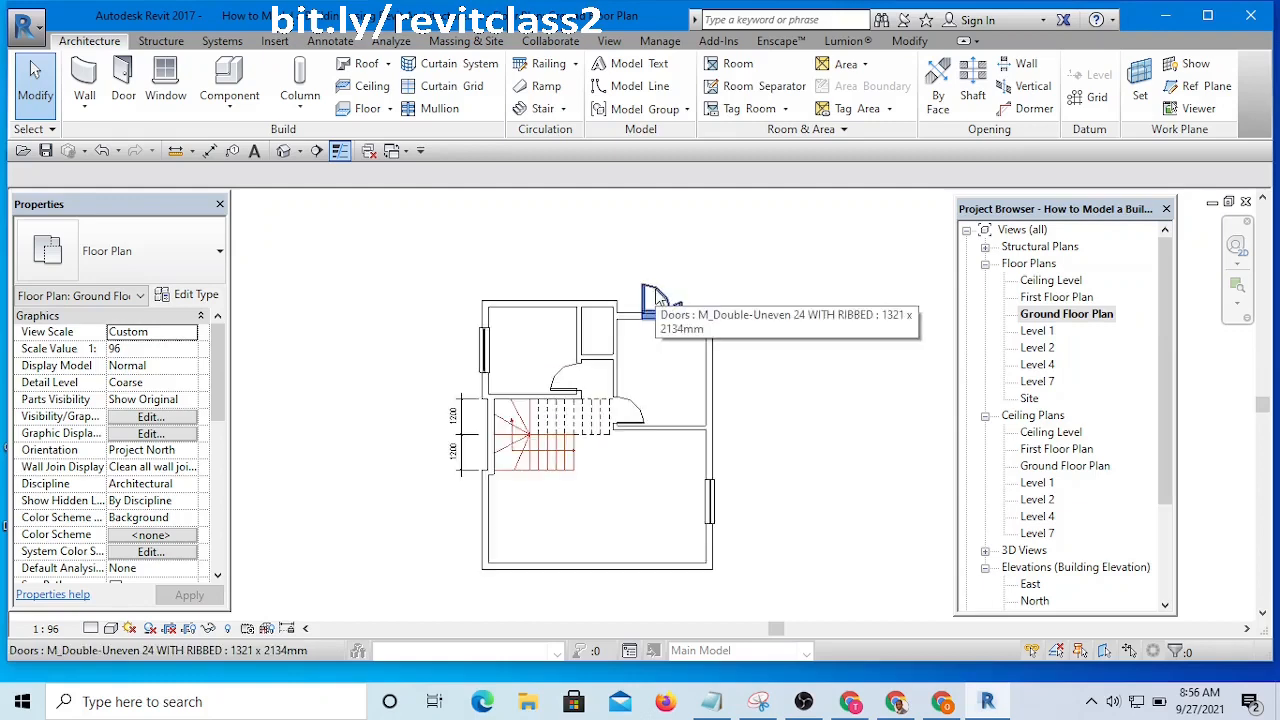
pyautogui.moveTo(778, 348); pyautogui.dragTo(790, 327, button='middle')
pyautogui.click(677, 285)
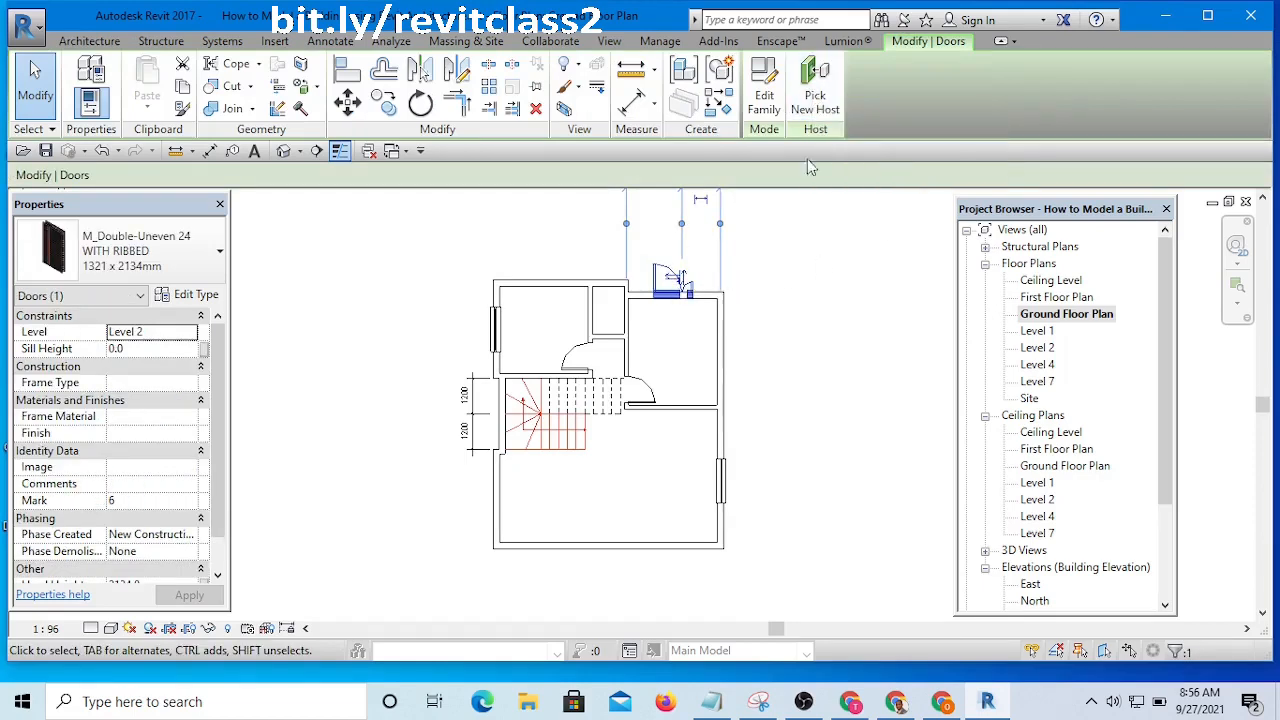
pyautogui.click(814, 82)
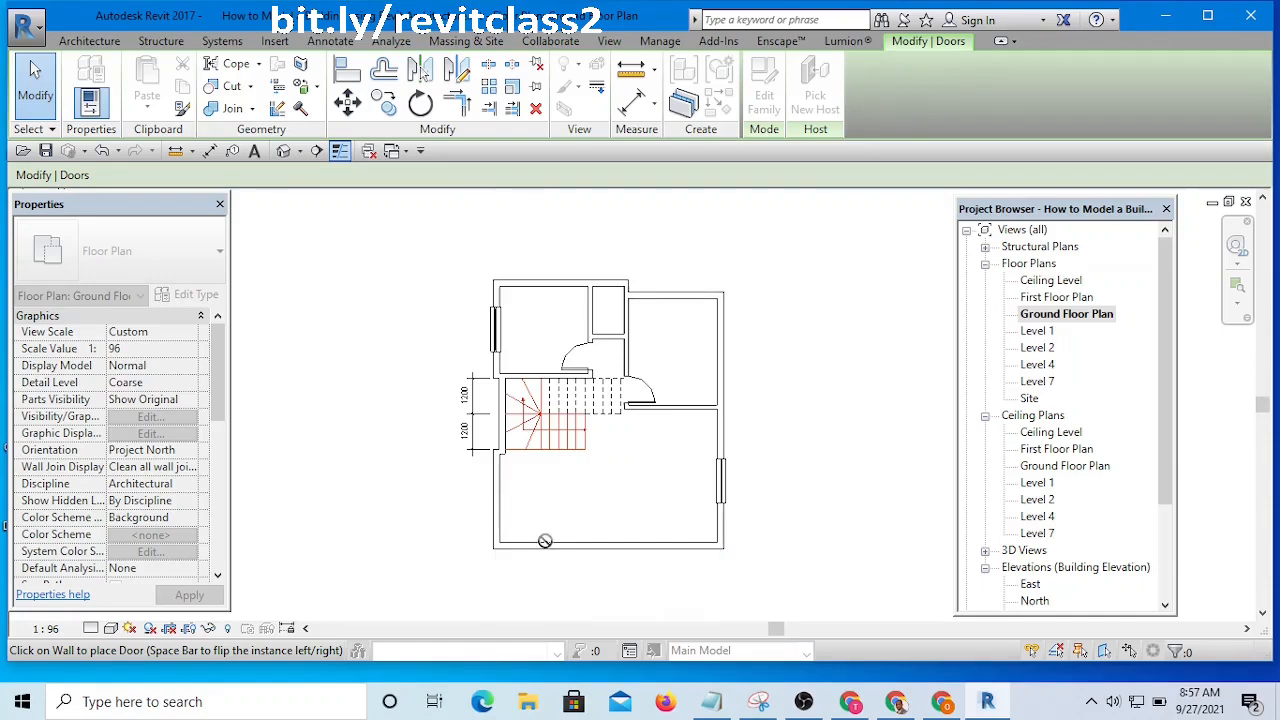
pyautogui.click(673, 290)
pyautogui.press('Escape')
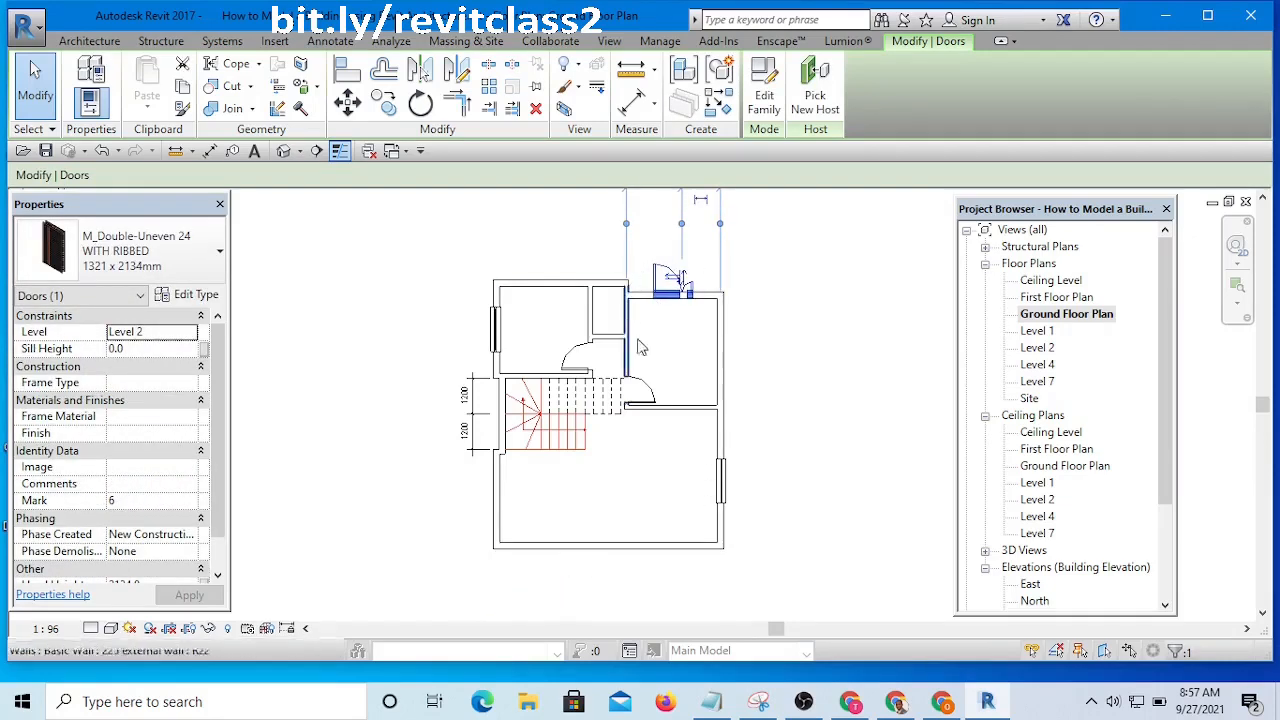
pyautogui.click(796, 262)
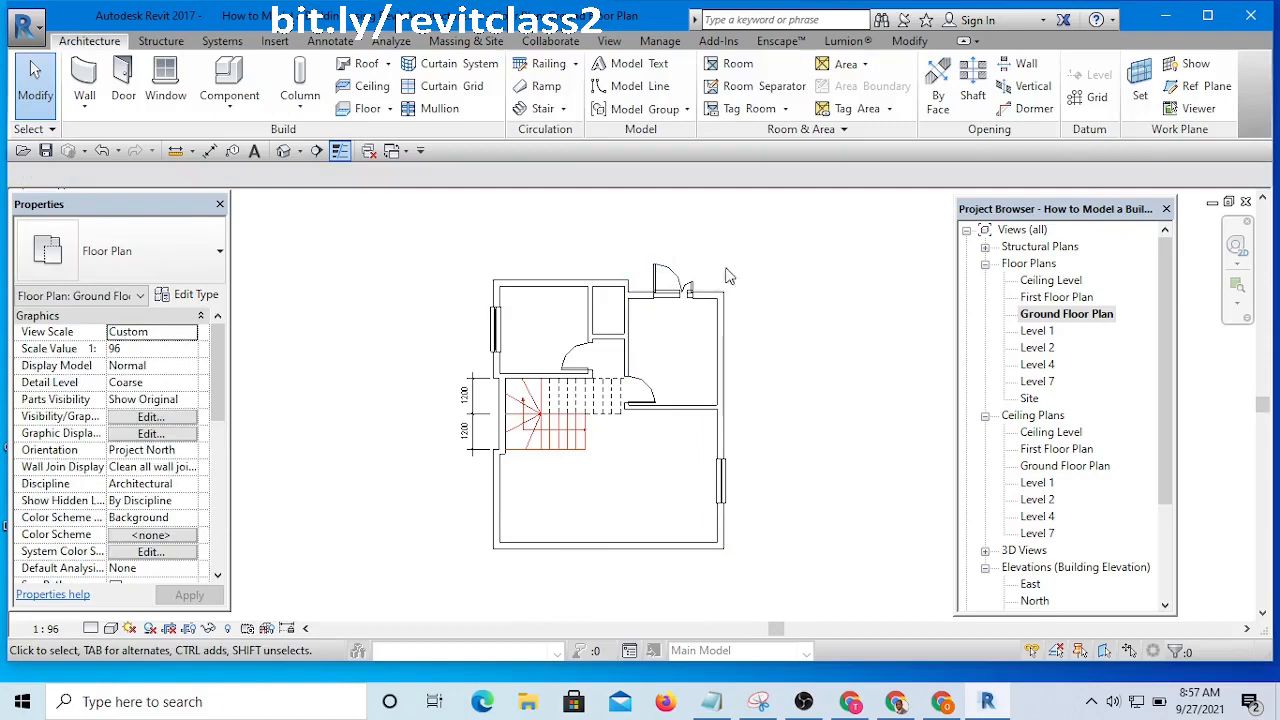
# - Create a similar 1321 x 2134mm ribbed double door in the lounge's front external wall, about 2100 mm from the staircase-side corner
pyautogui.click(672, 278)
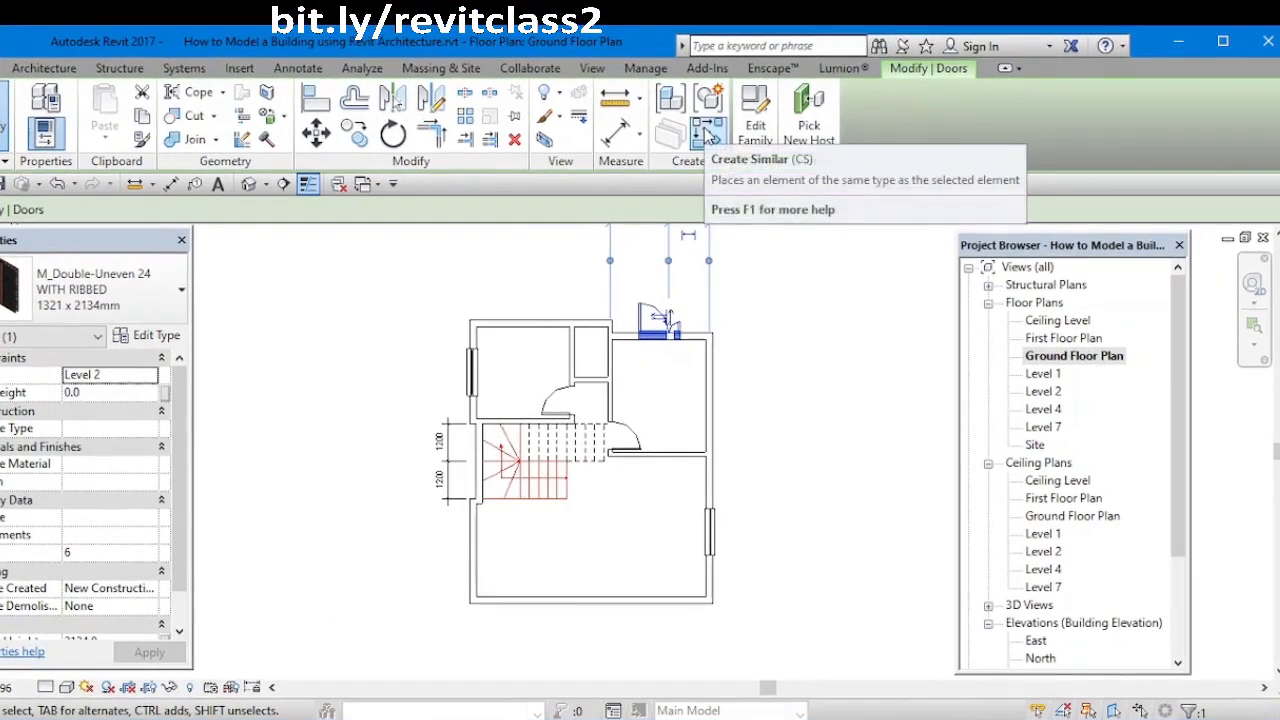
pyautogui.click(705, 135)
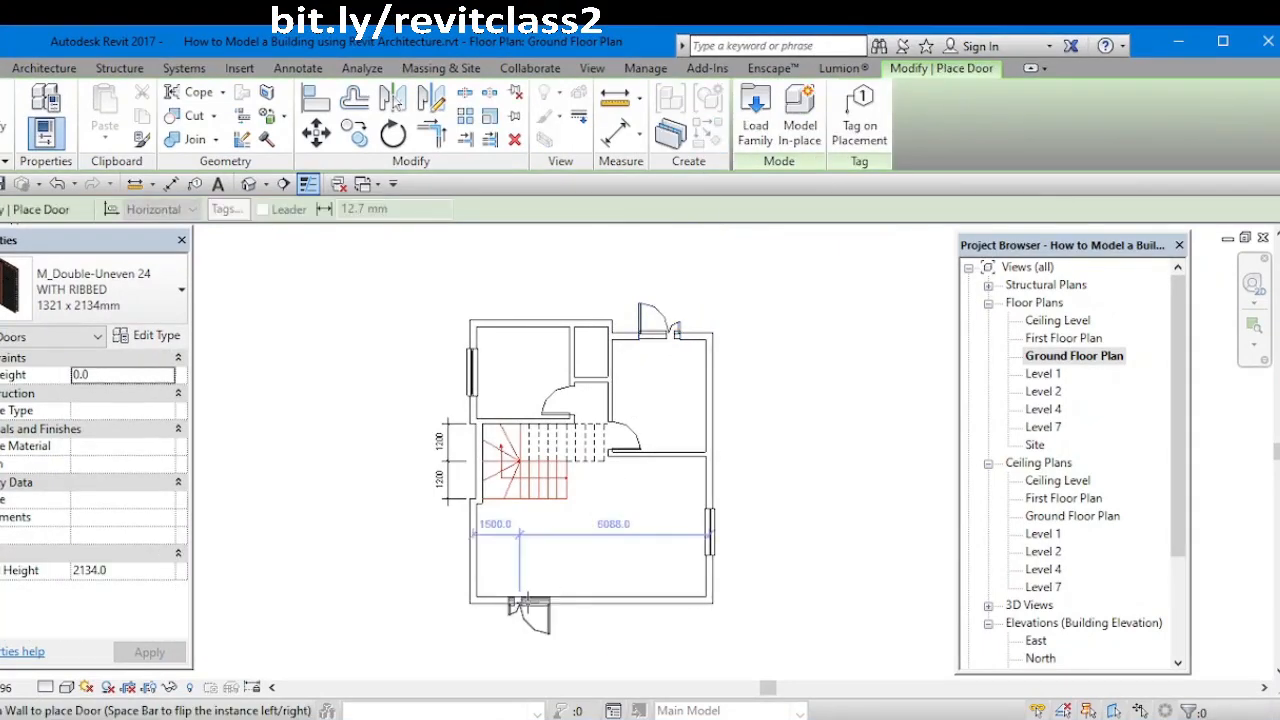
pyautogui.click(531, 598)
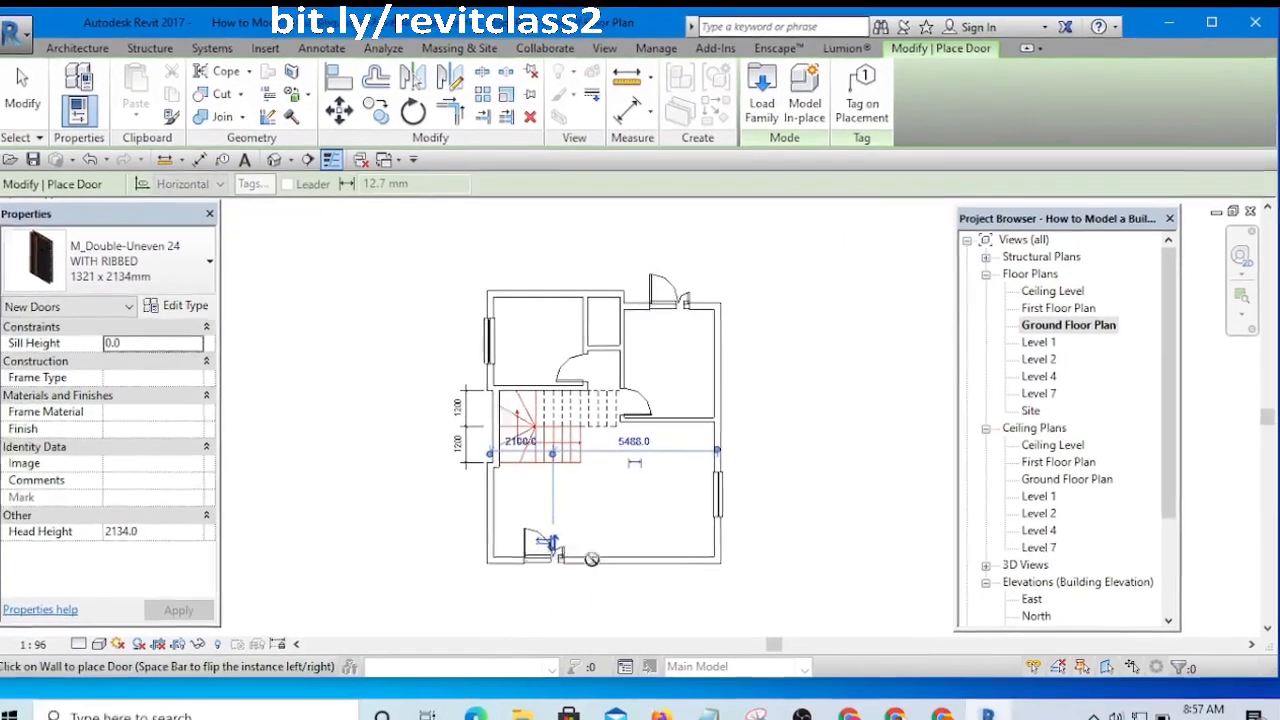
pyautogui.press('Escape')
pyautogui.press('Escape')
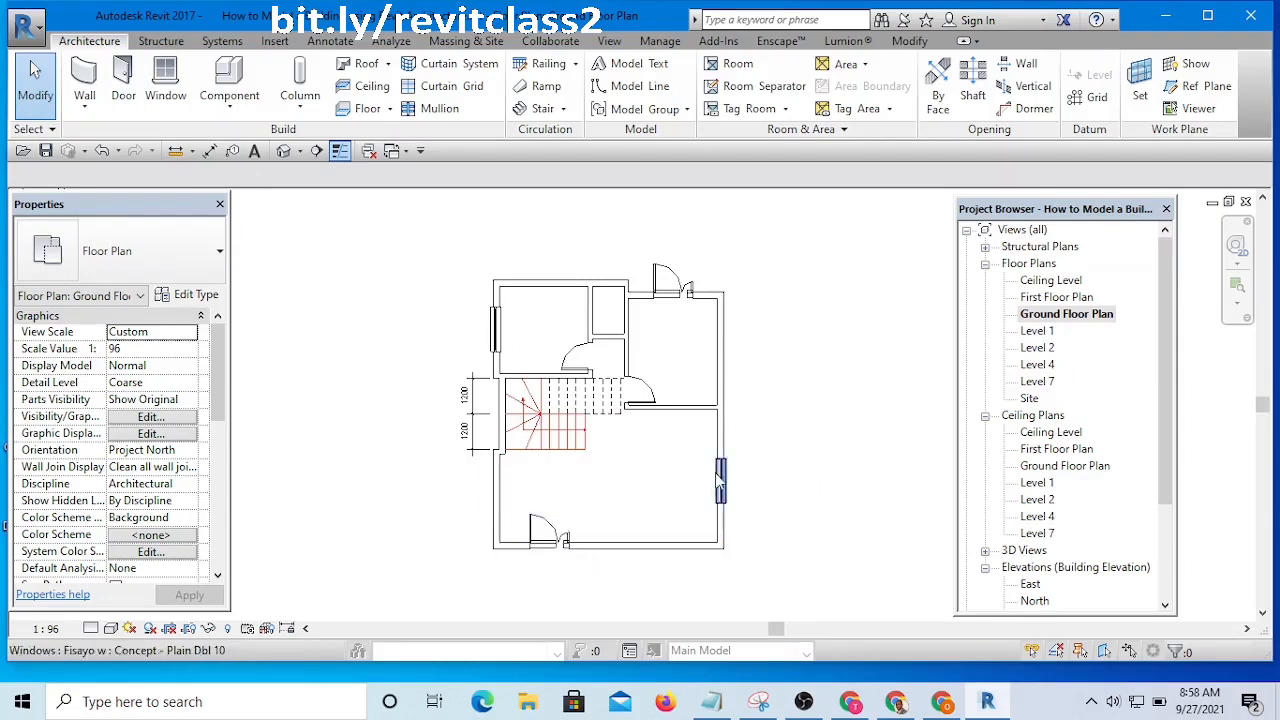
# - Delete the ribbed double door from the recessed rear external wall
pyautogui.scroll(2, 677, 269)
pyautogui.scroll(1, 677, 272)
pyautogui.click(680, 296)
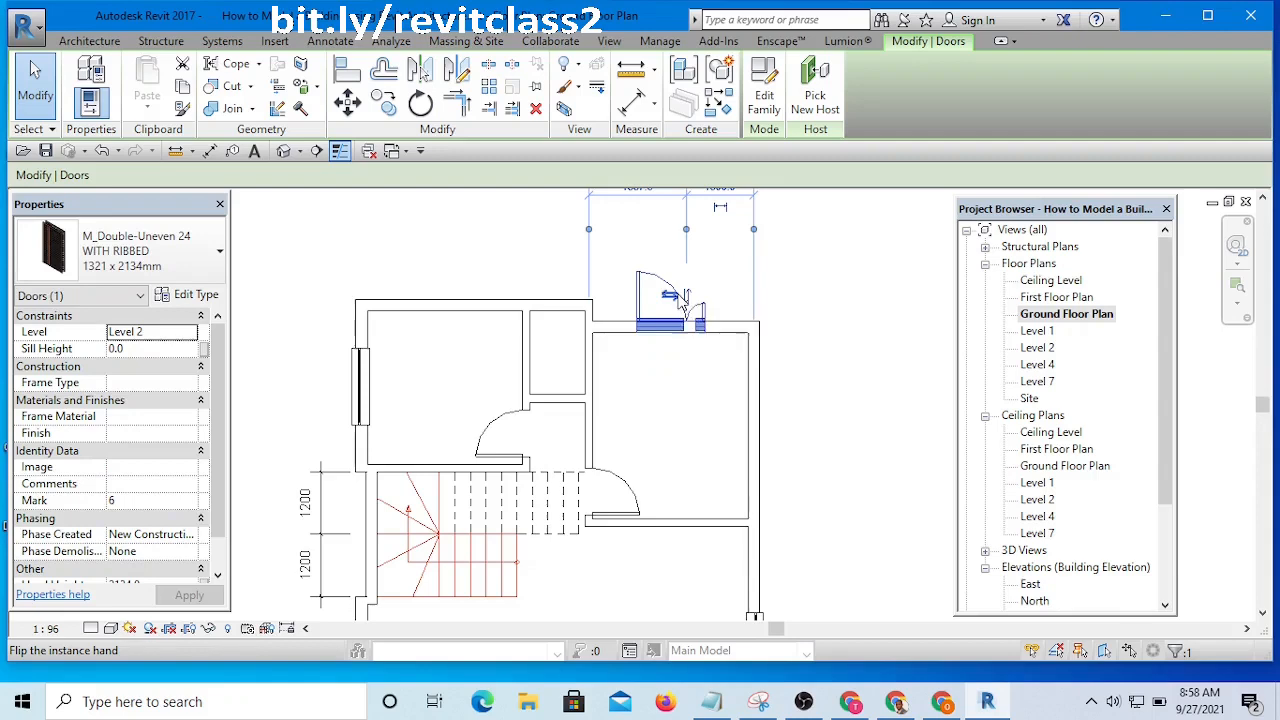
pyautogui.press('d')
pyautogui.click(860, 267)
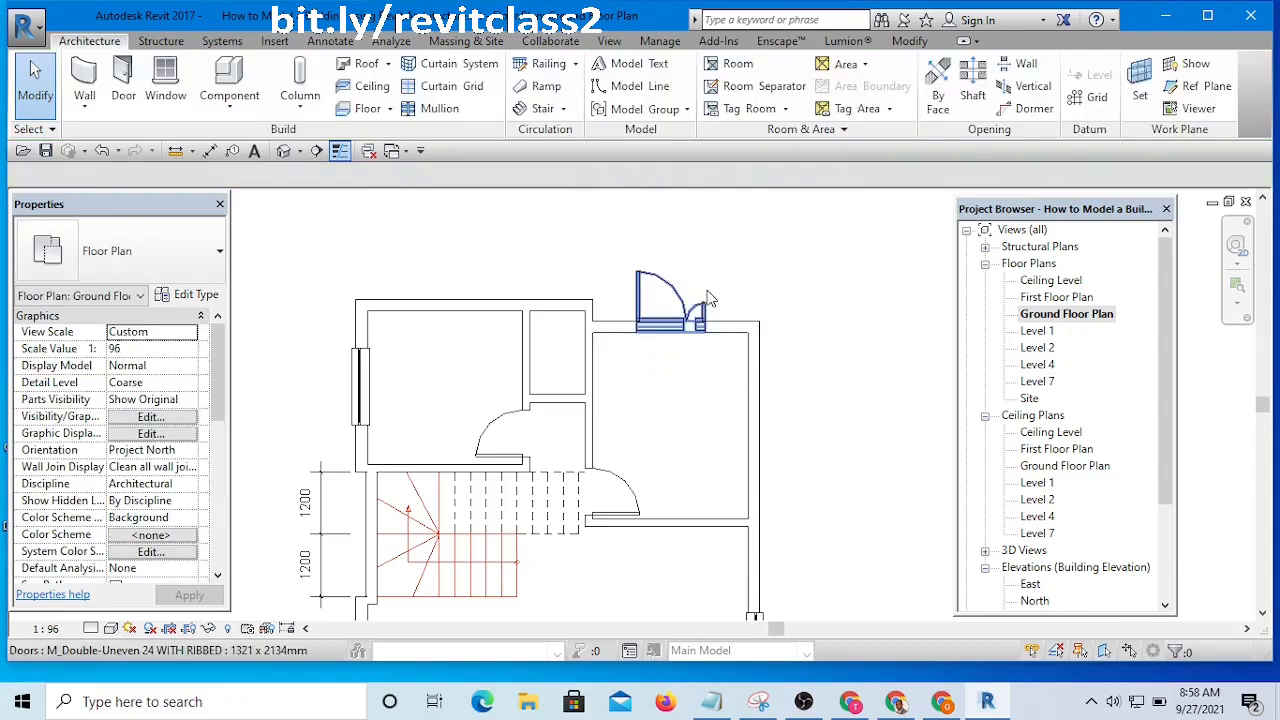
pyautogui.click(681, 302)
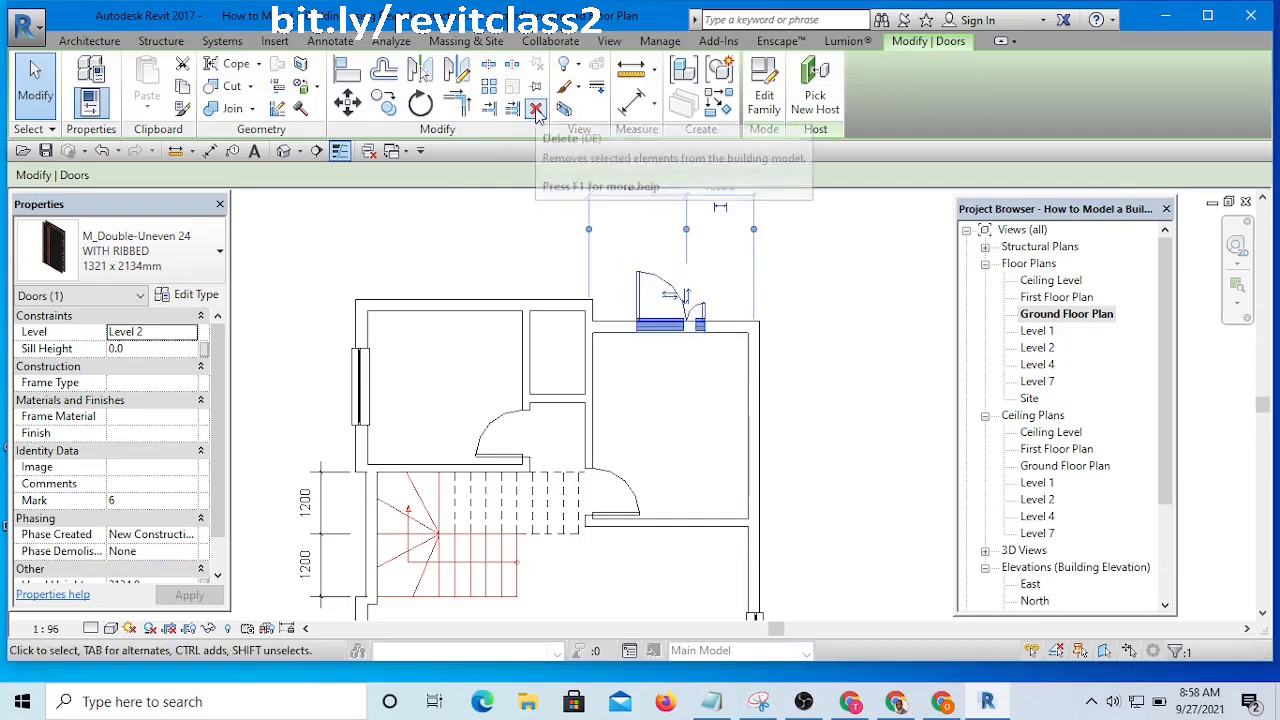
pyautogui.press('Escape')
pyautogui.scroll(-5, 786, 280)
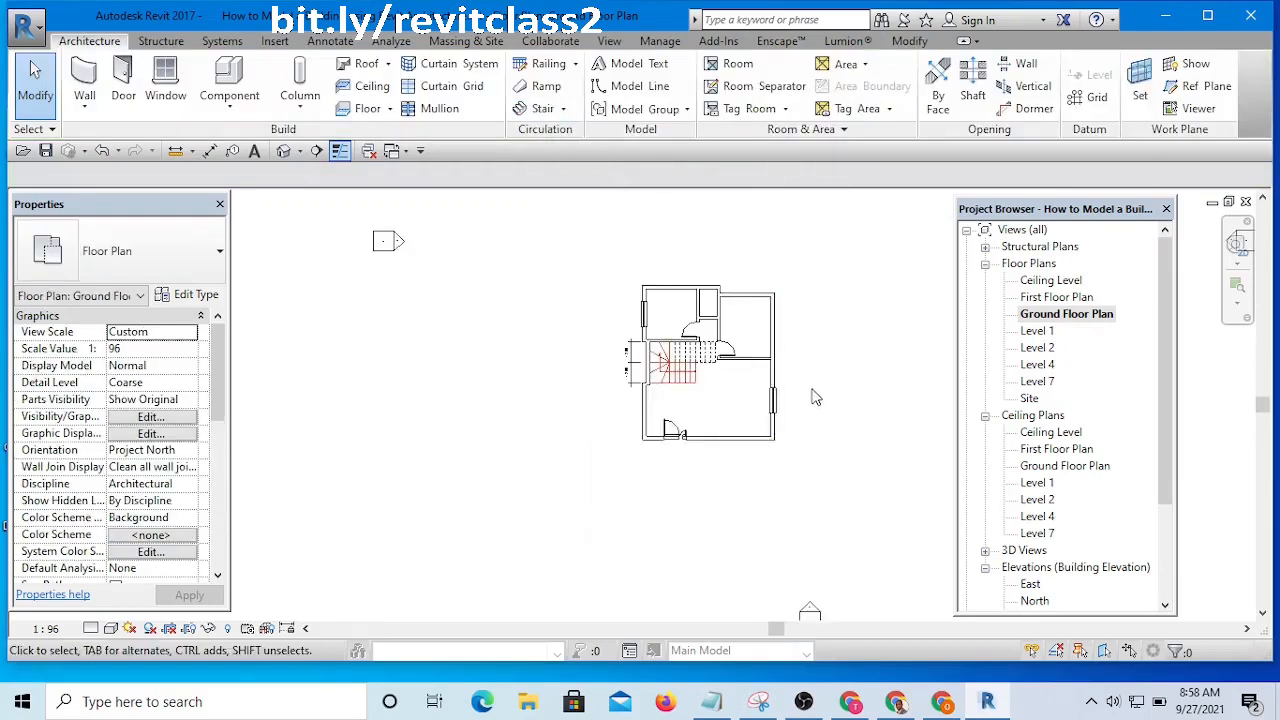
# - Examine the ground floor plan around the front entrance door, the staircase and the external walls
pyautogui.moveTo(814, 394); pyautogui.dragTo(625, 402, button='middle')
pyautogui.scroll(3, 636, 418)
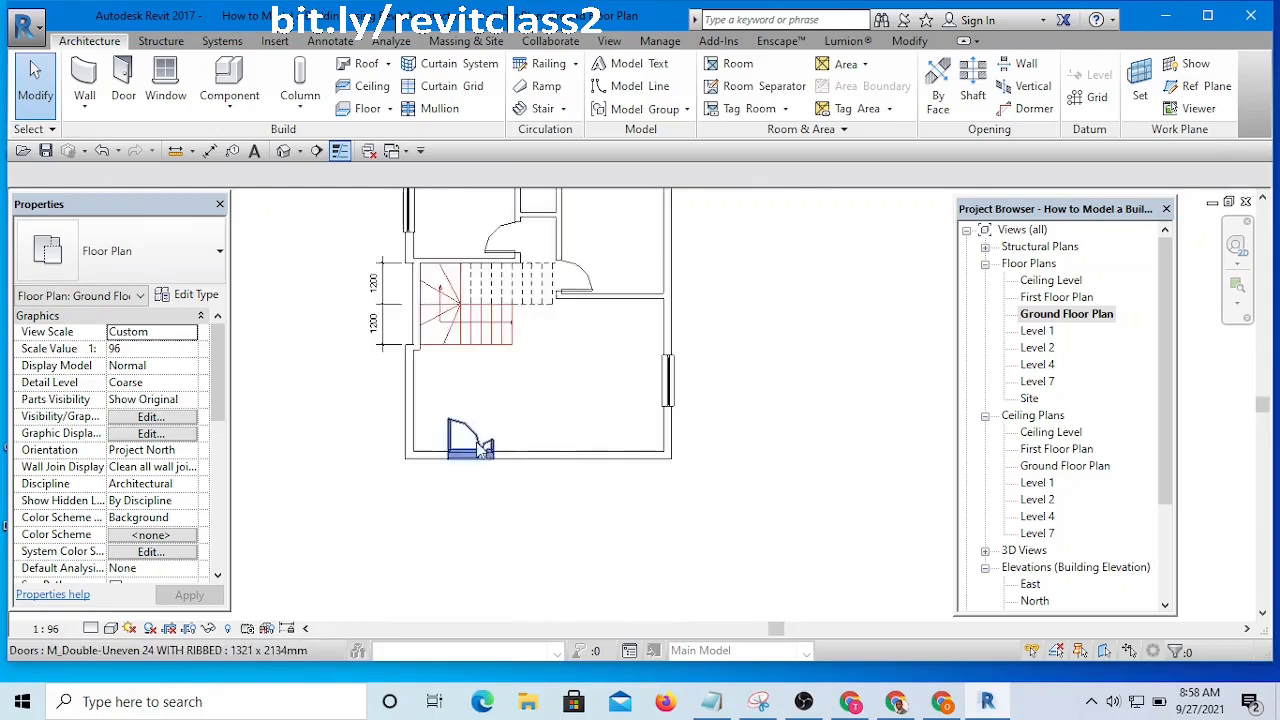
pyautogui.scroll(-2, 636, 420)
pyautogui.moveTo(706, 363); pyautogui.dragTo(716, 388, button='middle')
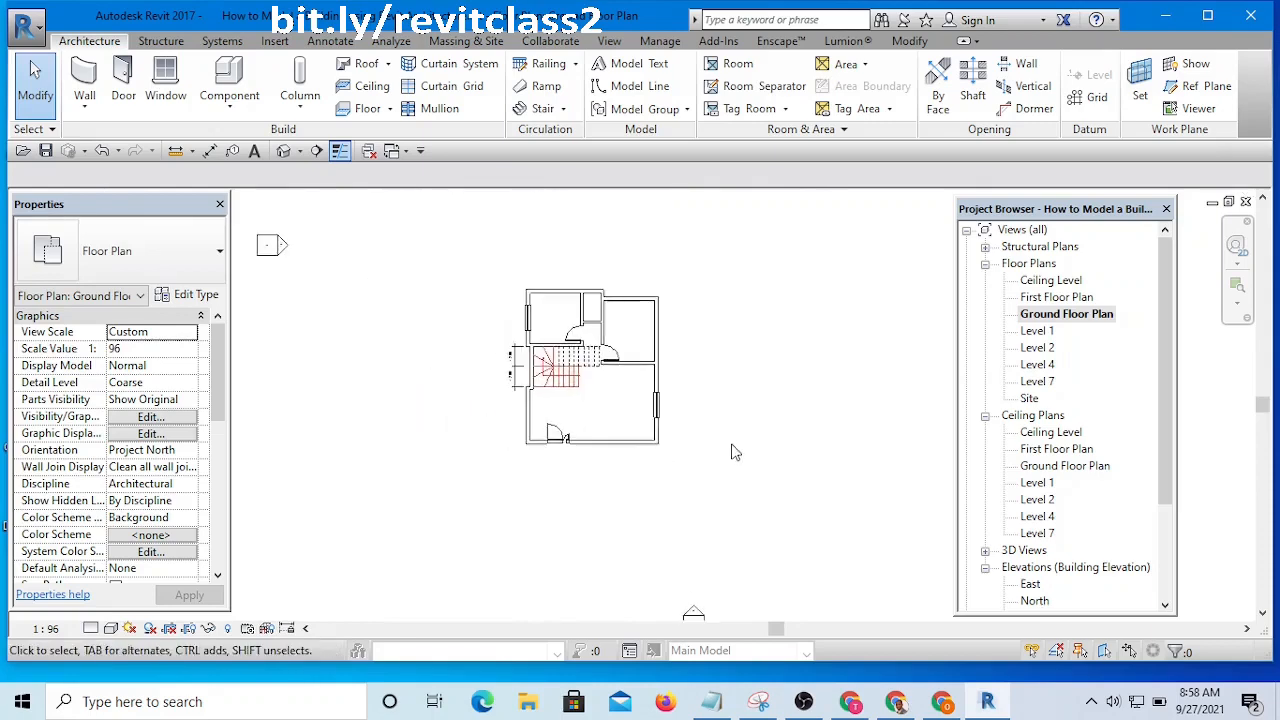
pyautogui.scroll(4, 563, 425)
pyautogui.scroll(-1, 561, 392)
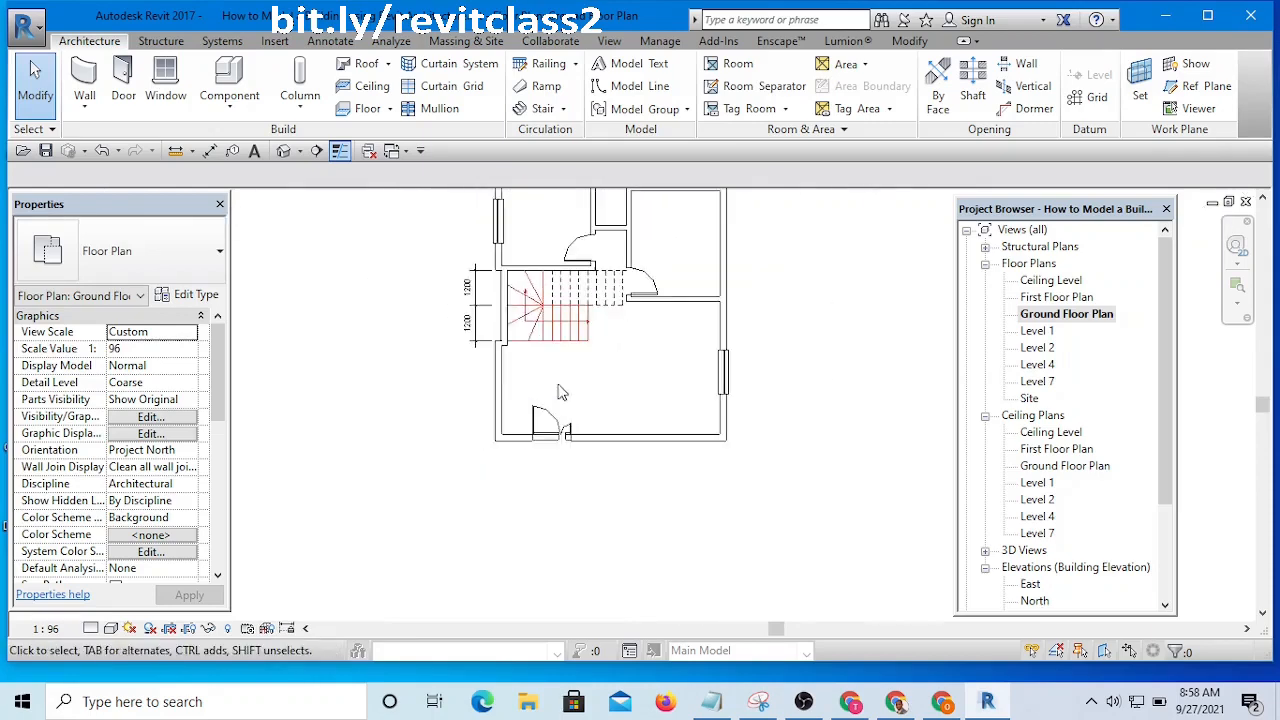
pyautogui.scroll(2, 603, 378)
pyautogui.moveTo(612, 390); pyautogui.dragTo(587, 437, button='middle')
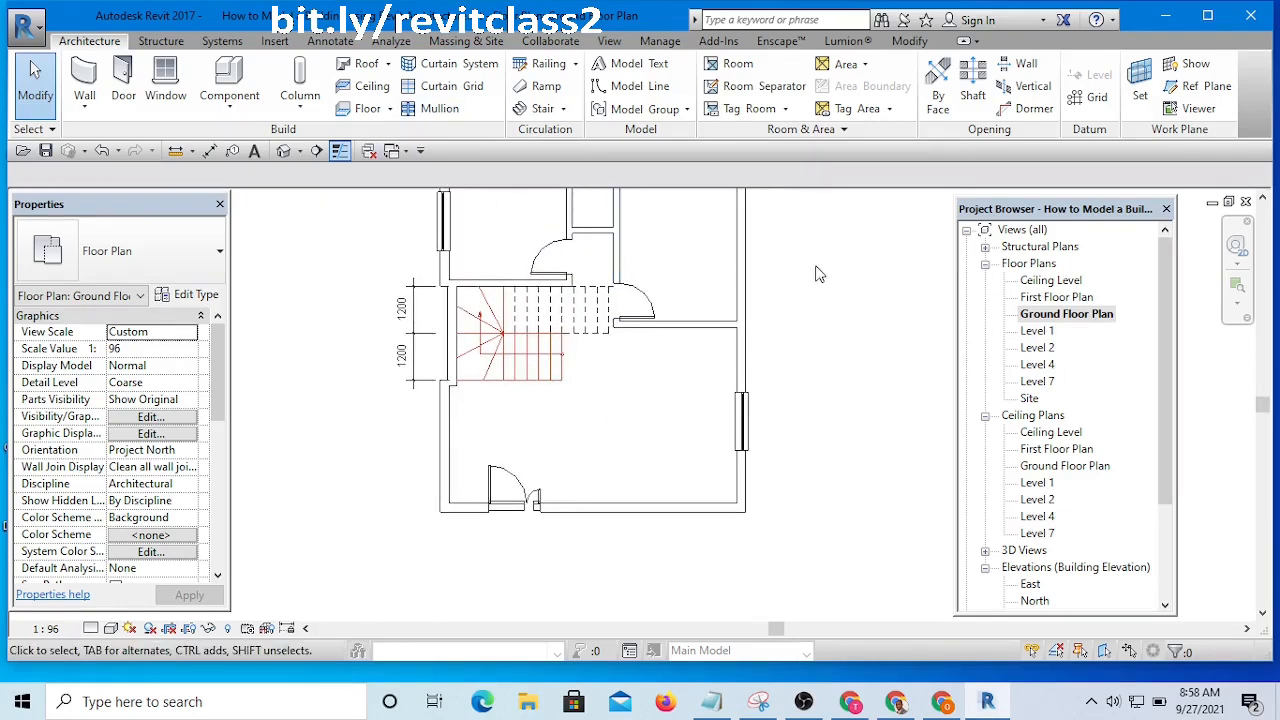
pyautogui.moveTo(813, 278); pyautogui.dragTo(762, 338, button='middle')
pyautogui.scroll(-1, 762, 323)
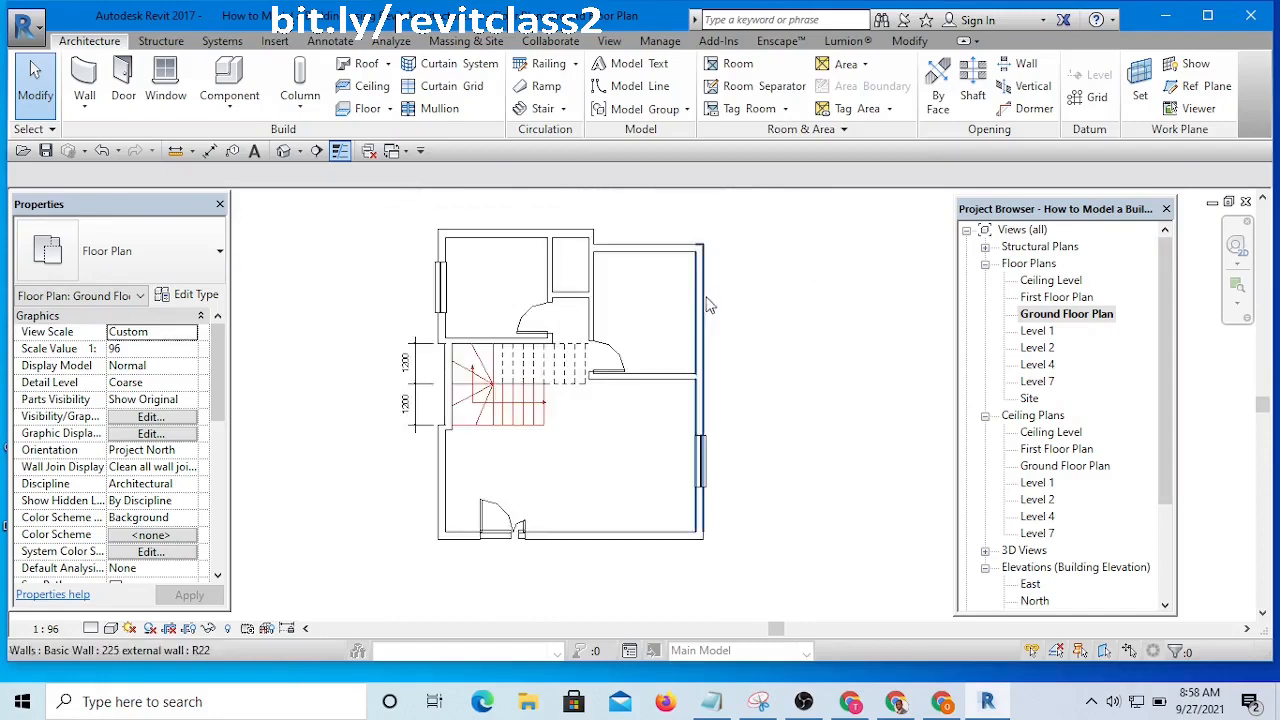
# - Switch to the other open project's ground floor plan and locate the windows in the kitchen's external side wall
pyautogui.click(408, 152)
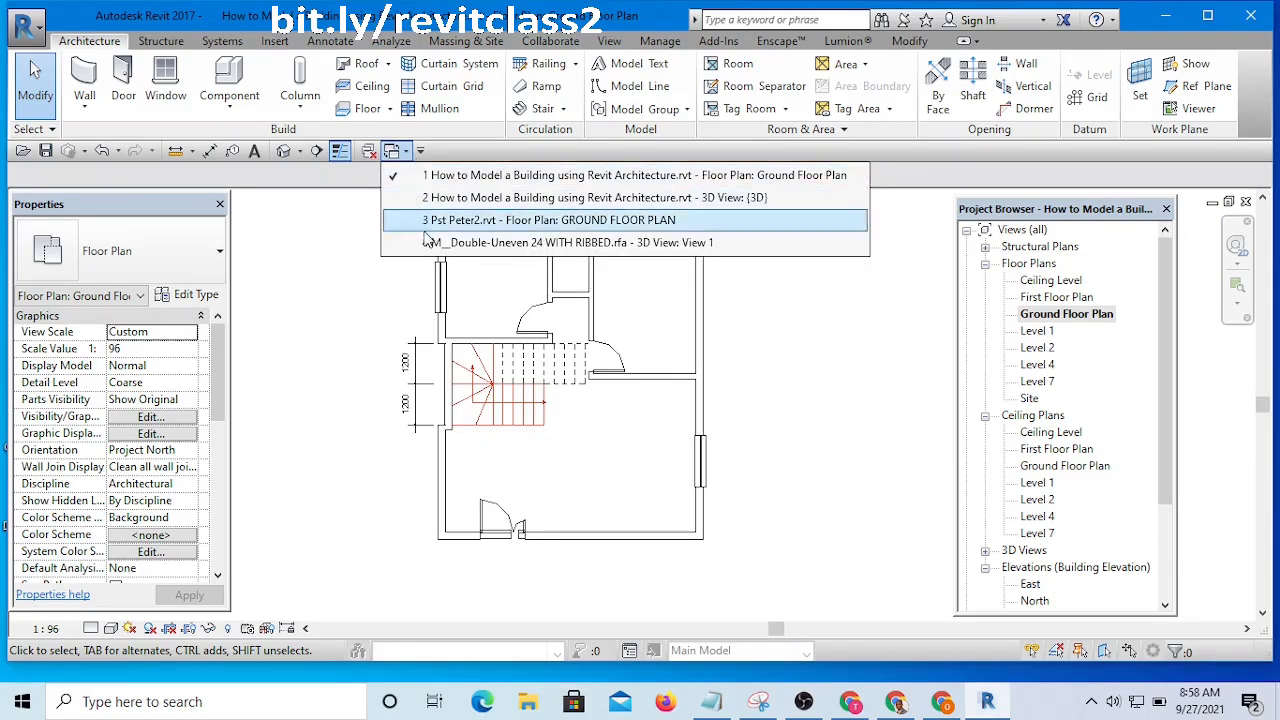
pyautogui.click(478, 220)
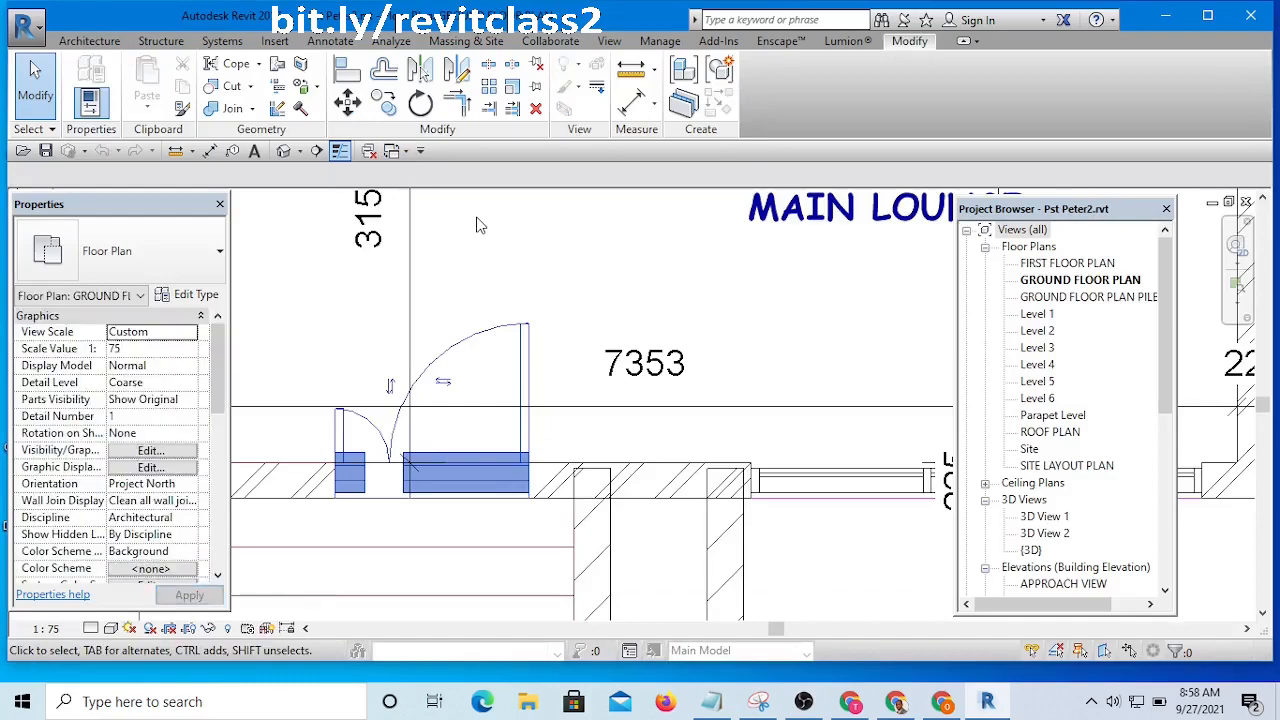
pyautogui.scroll(-5, 565, 352)
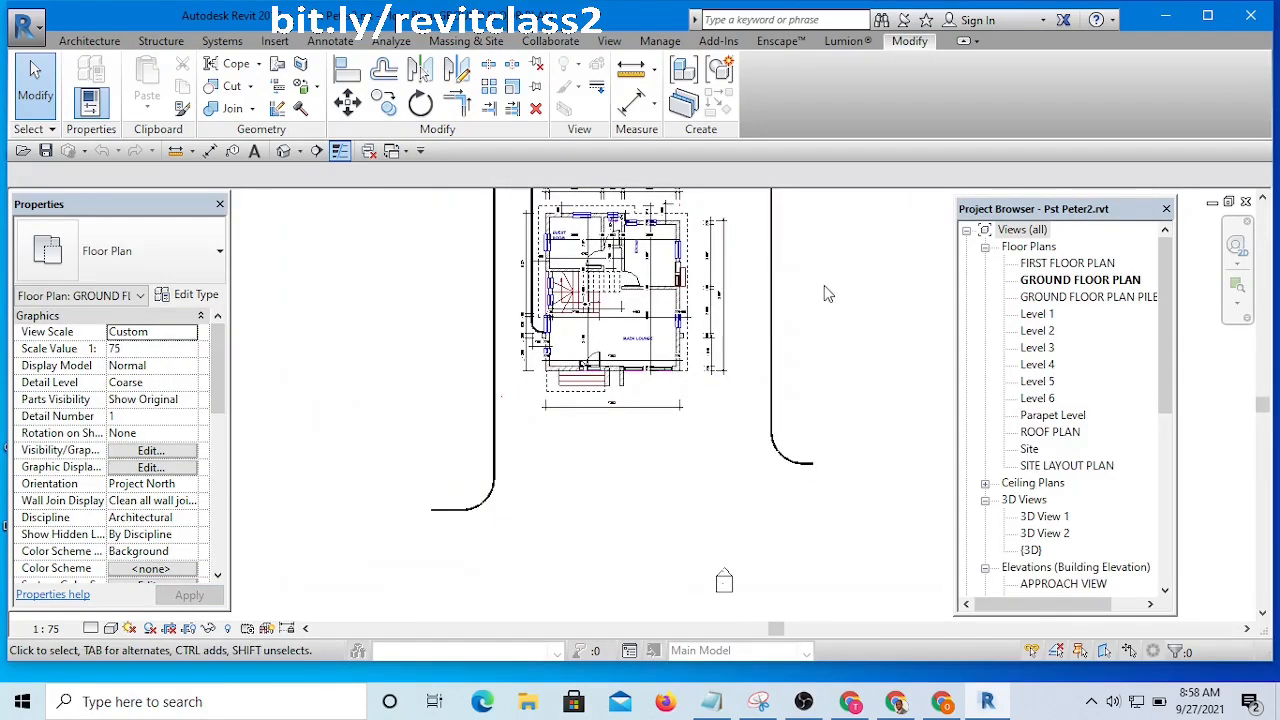
pyautogui.scroll(5, 780, 363)
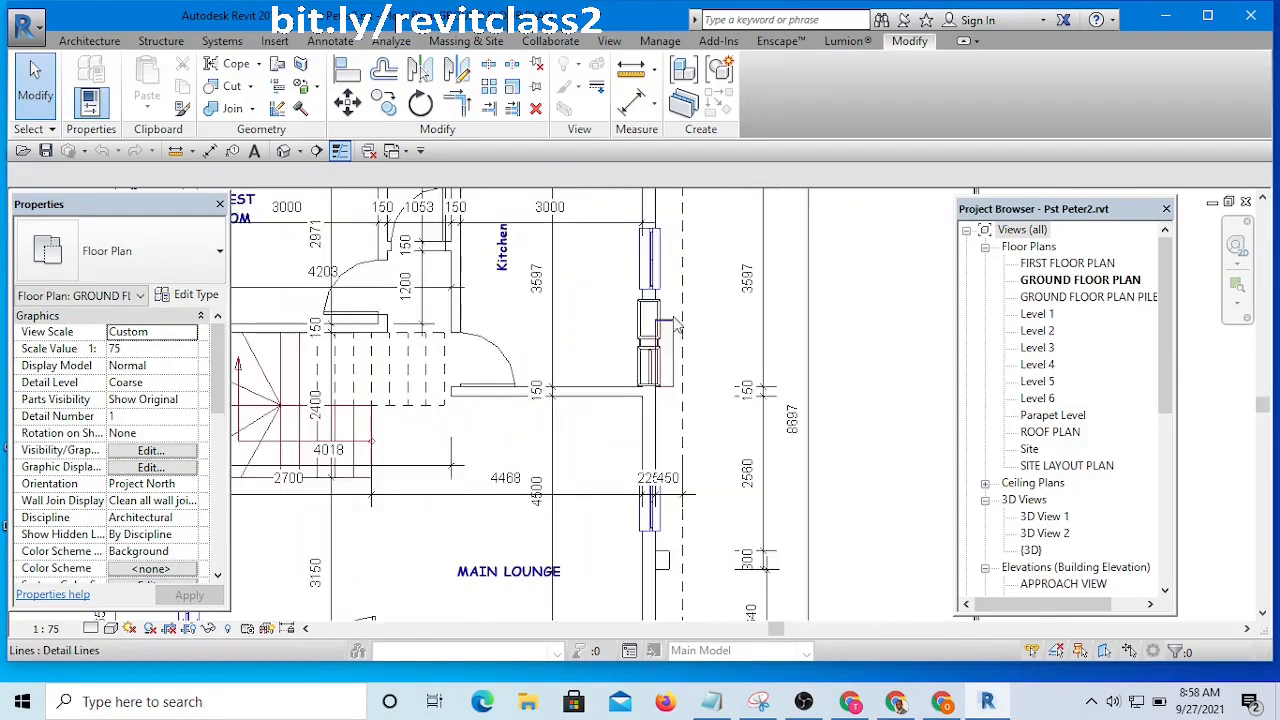
pyautogui.scroll(-4, 672, 318)
pyautogui.scroll(2, 657, 283)
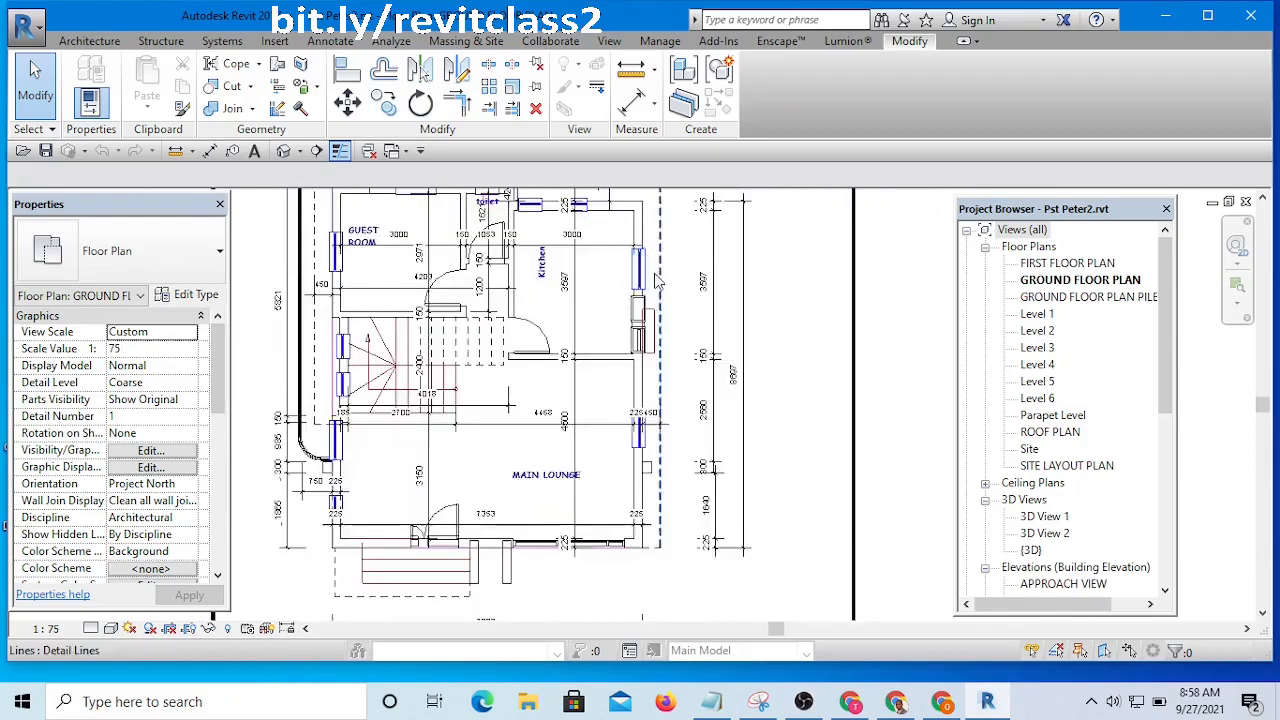
pyautogui.scroll(3, 657, 283)
# - Open the kitchen's Manoh w Concept -1800x1000 window for family editing and load the family into the How to Model a Building using Revit Architecture project
pyautogui.click(632, 268)
pyautogui.scroll(1, 633, 270)
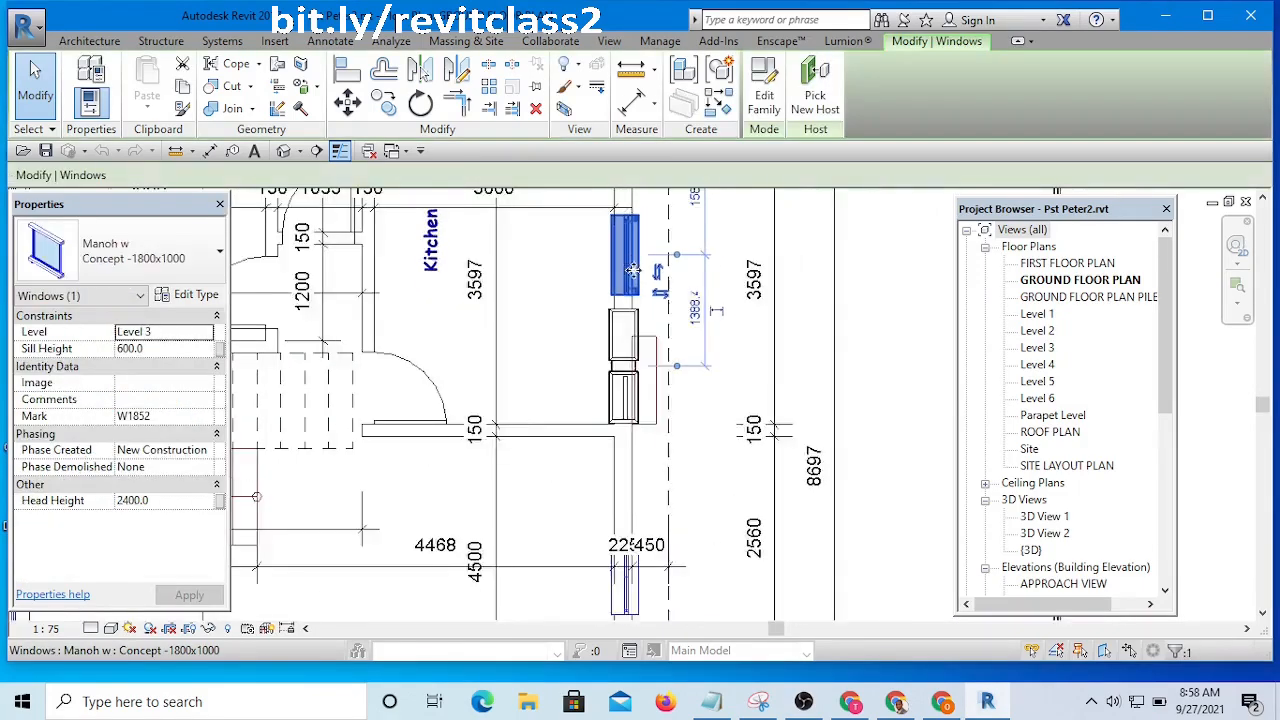
pyautogui.scroll(-3, 633, 270)
pyautogui.moveTo(633, 270); pyautogui.dragTo(613, 318, button='middle')
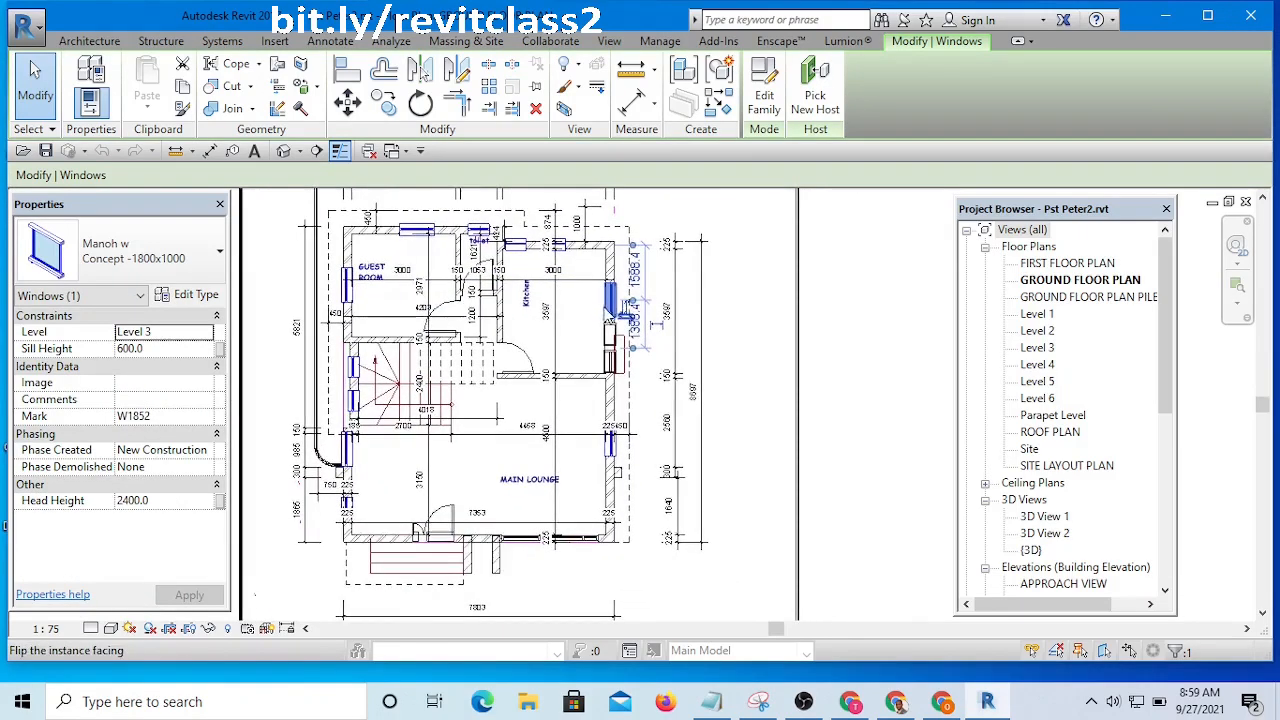
pyautogui.scroll(4, 610, 305)
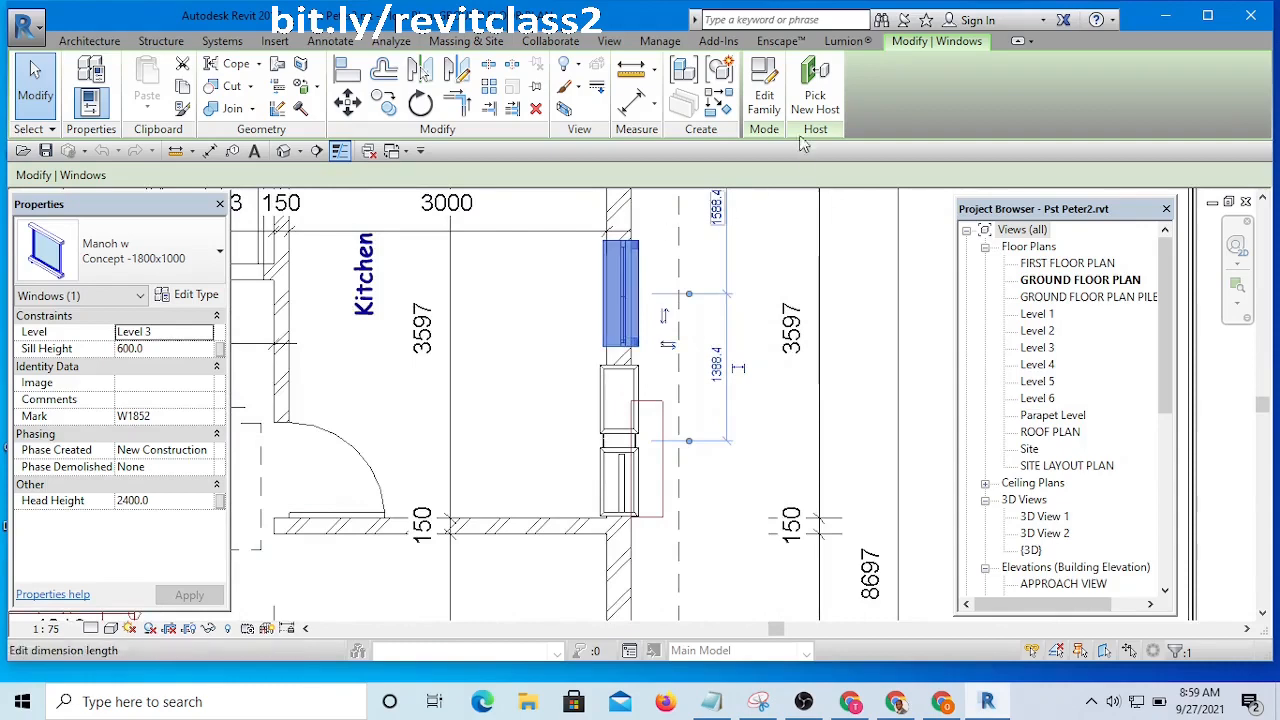
pyautogui.click(762, 100)
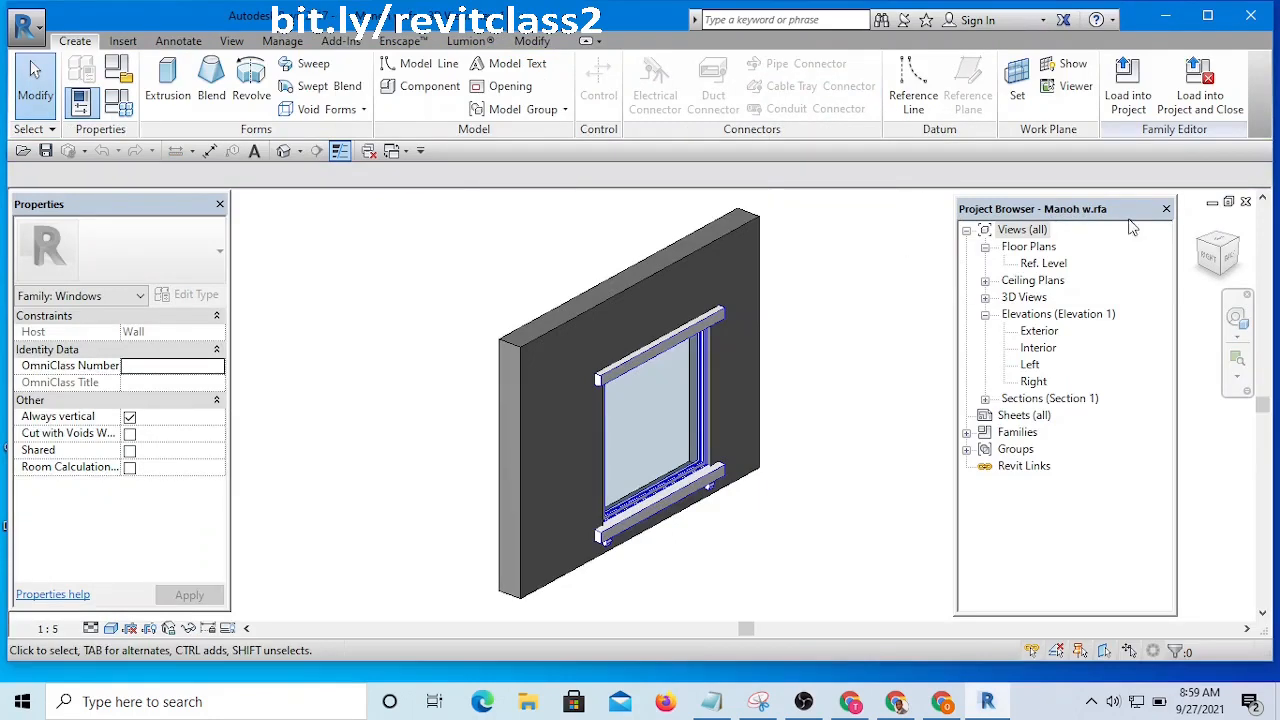
pyautogui.click(1131, 100)
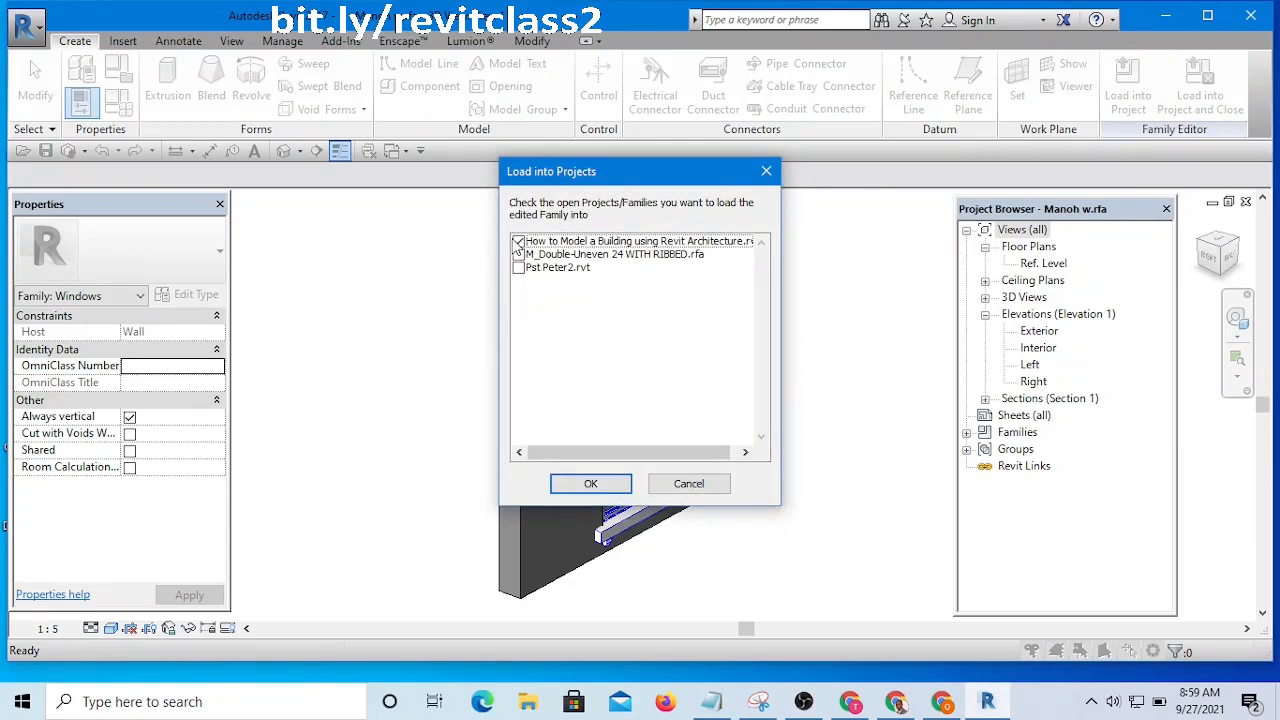
pyautogui.click(586, 485)
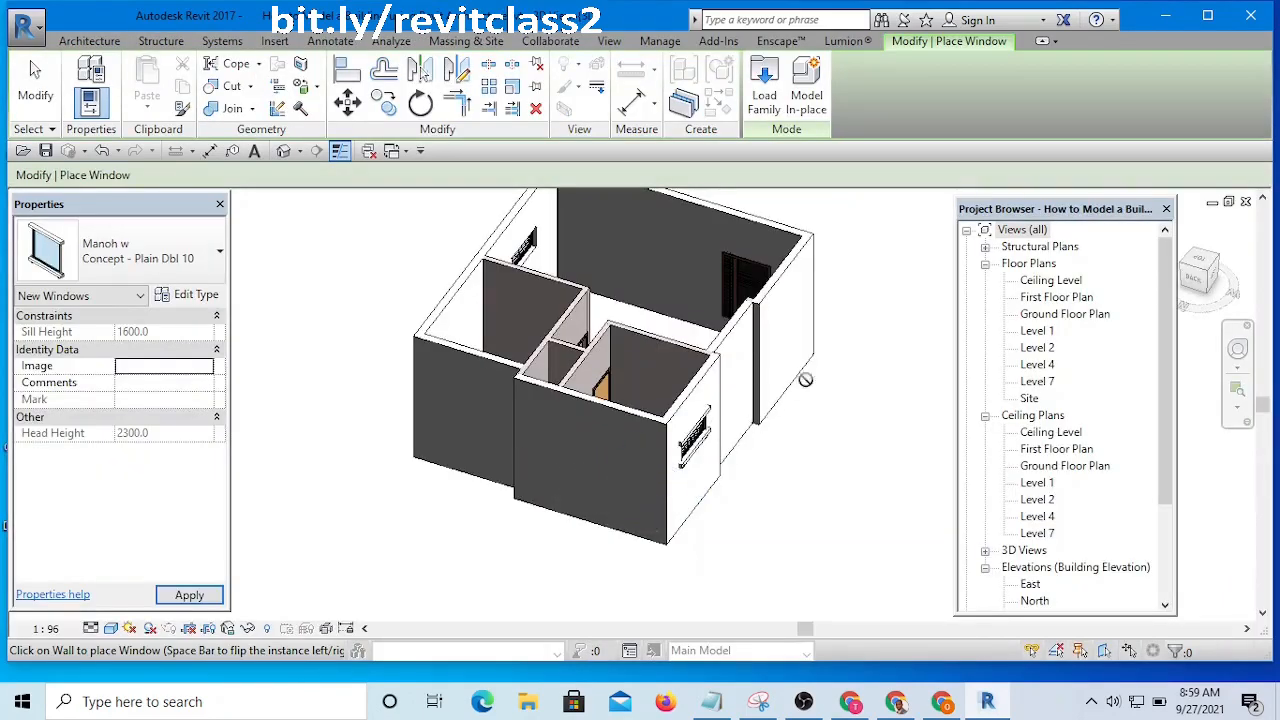
# - Place a Manoh w Concept - Plain Dbl 10 window in the lounge's side wall, about 1000 mm from its staircase end, and select it
pyautogui.scroll(3, 790, 345)
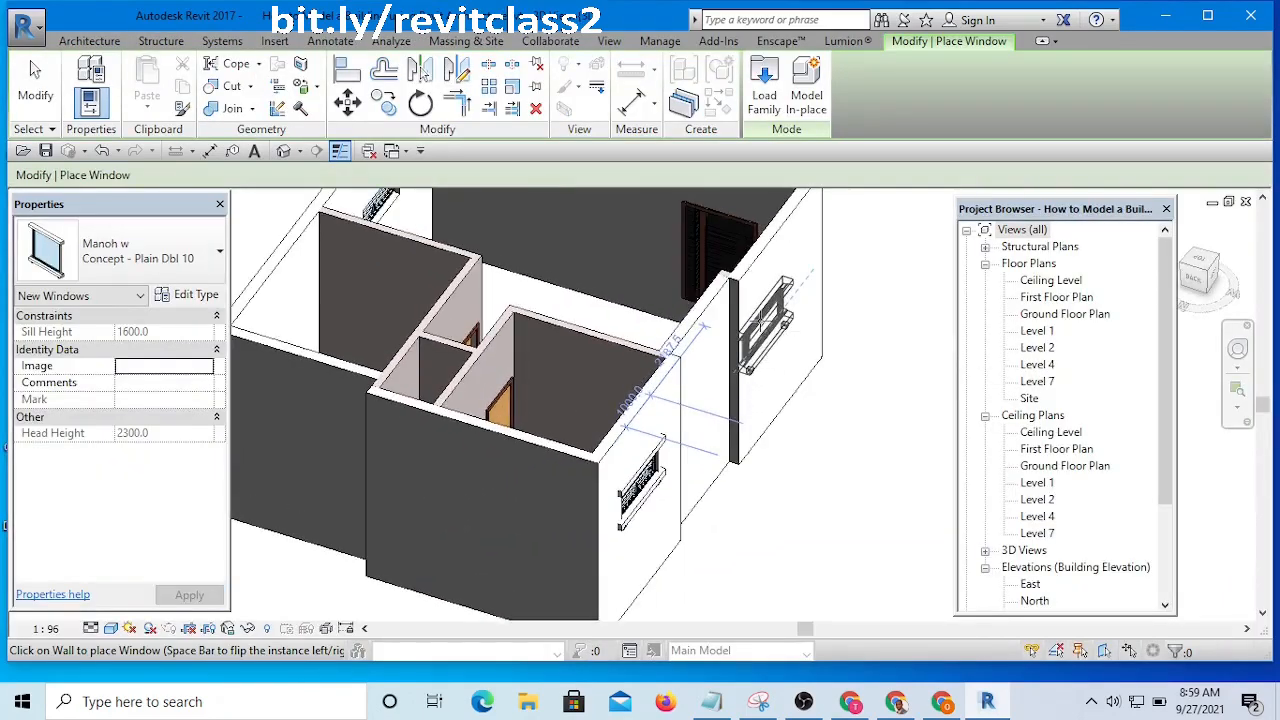
pyautogui.press('Escape')
pyautogui.scroll(-5, 760, 430)
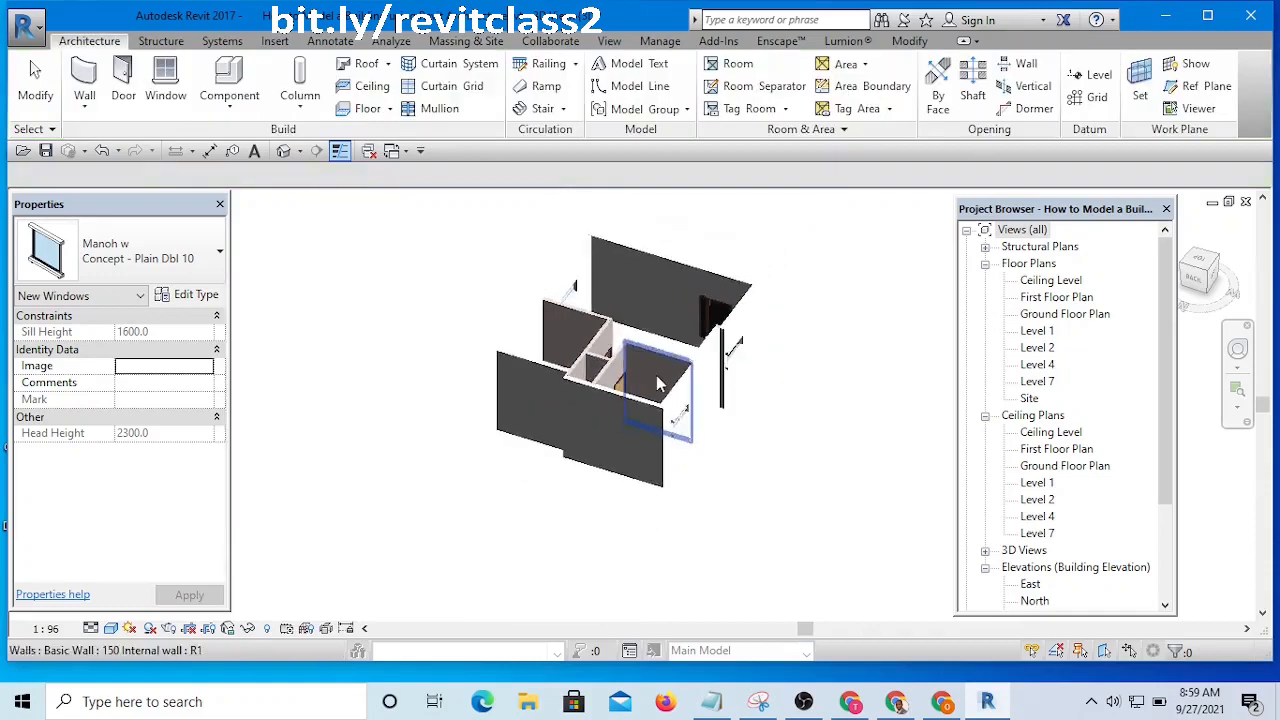
pyautogui.keyDown('shift'); pyautogui.moveTo(763, 440); pyautogui.dragTo(795, 380, button='middle'); pyautogui.keyUp('shift')
pyautogui.click(800, 372)
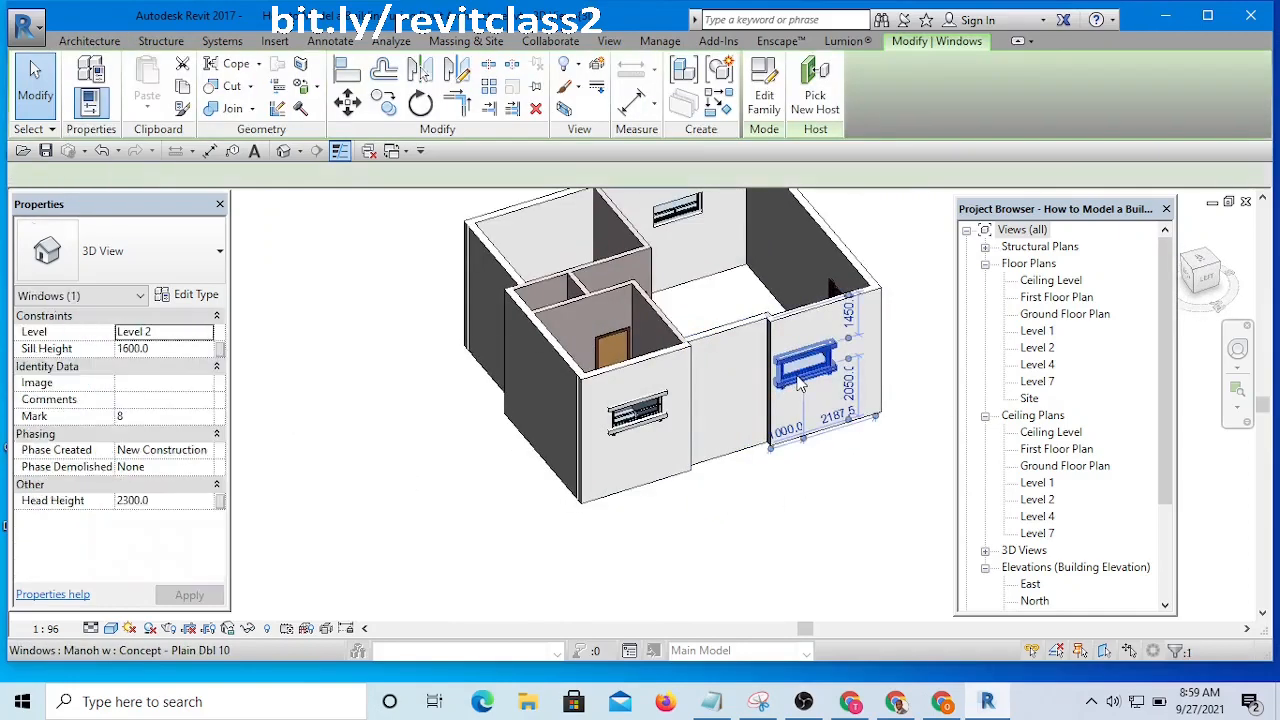
# - Rehost the selected window onto the opposite external side wall, near the end farthest from the entrance wall
pyautogui.click(815, 88)
pyautogui.moveTo(830, 320)
pyautogui.keyDown('shift'); pyautogui.mouseDown(button='middle')
pyautogui.moveTo(720, 335)
pyautogui.moveTo(600, 455)
pyautogui.moveTo(429, 420)
pyautogui.moveTo(441, 437)
pyautogui.moveTo(429, 440)
pyautogui.mouseUp(button='middle'); pyautogui.keyUp('shift')
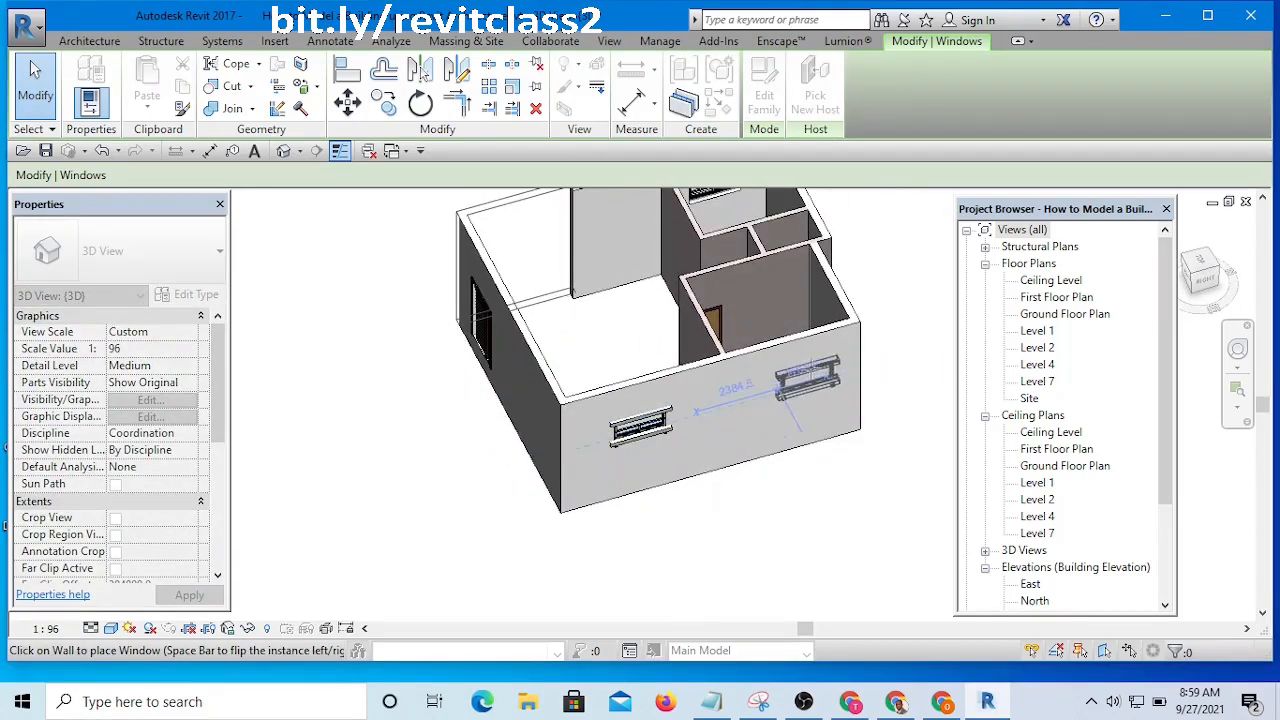
pyautogui.click(810, 380)
pyautogui.press('Escape')
pyautogui.press('Escape')
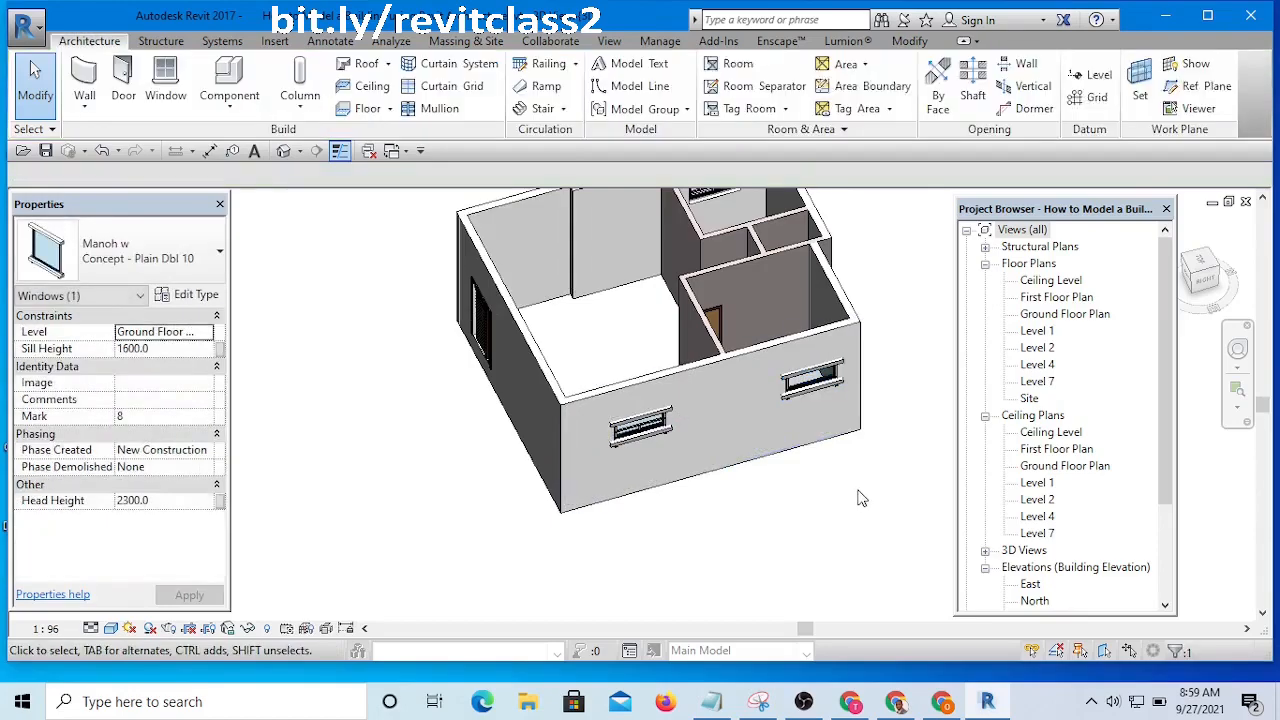
pyautogui.scroll(5, 810, 343)
pyautogui.keyDown('shift'); pyautogui.moveTo(810, 343); pyautogui.dragTo(826, 382, button='middle'); pyautogui.keyUp('shift')
pyautogui.scroll(-5, 897, 335)
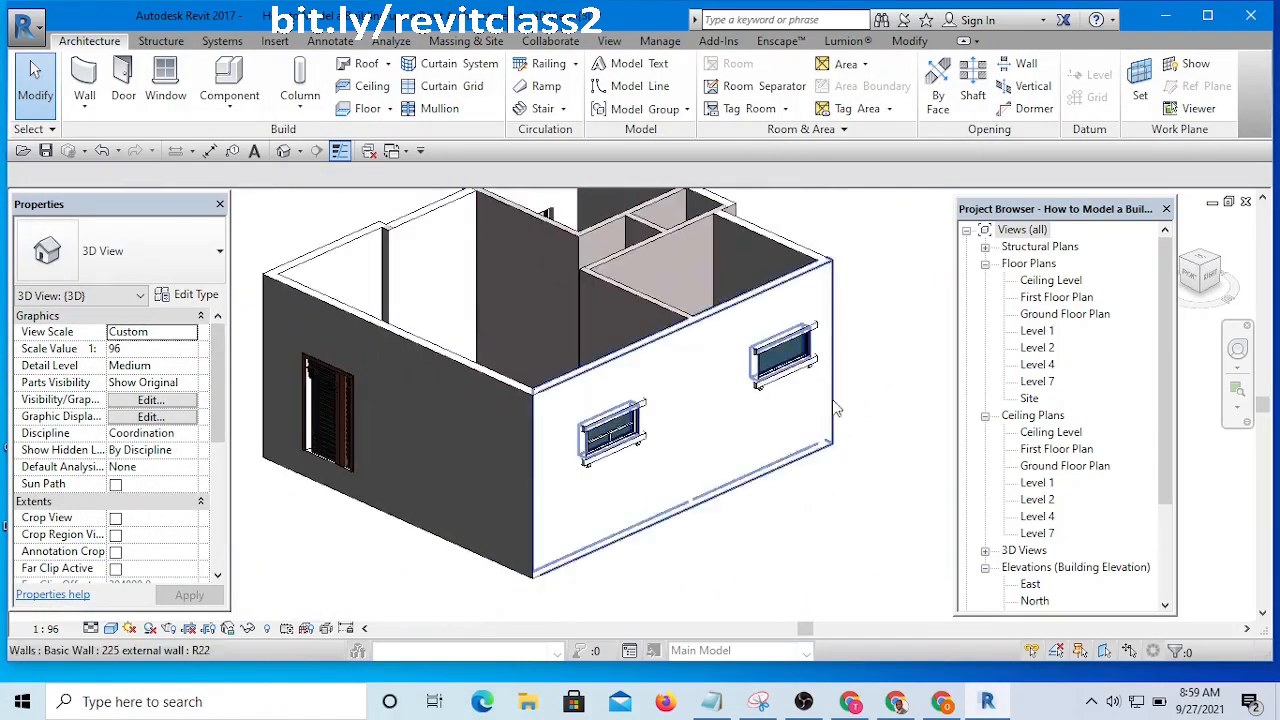
pyautogui.click(786, 380)
pyautogui.click(871, 329)
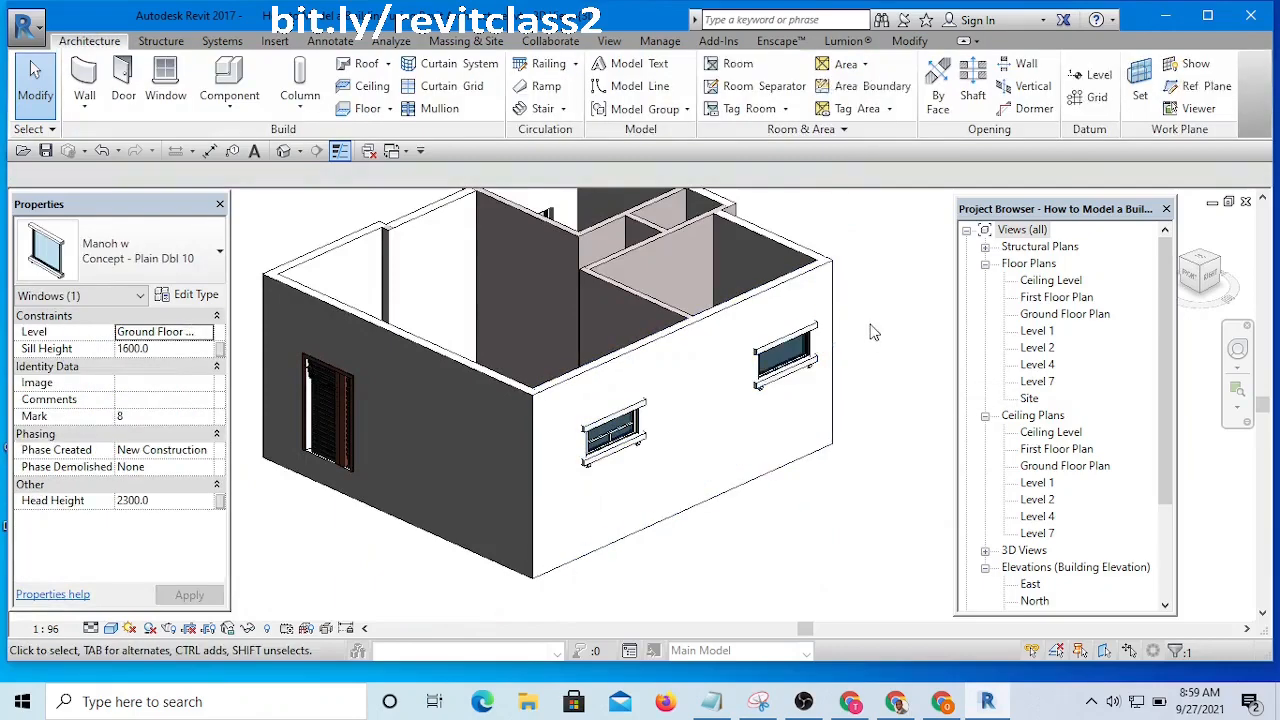
# - Duplicate the rehosted window's type under the name Concept - Plain Dbl 1500x1000
pyautogui.click(775, 391)
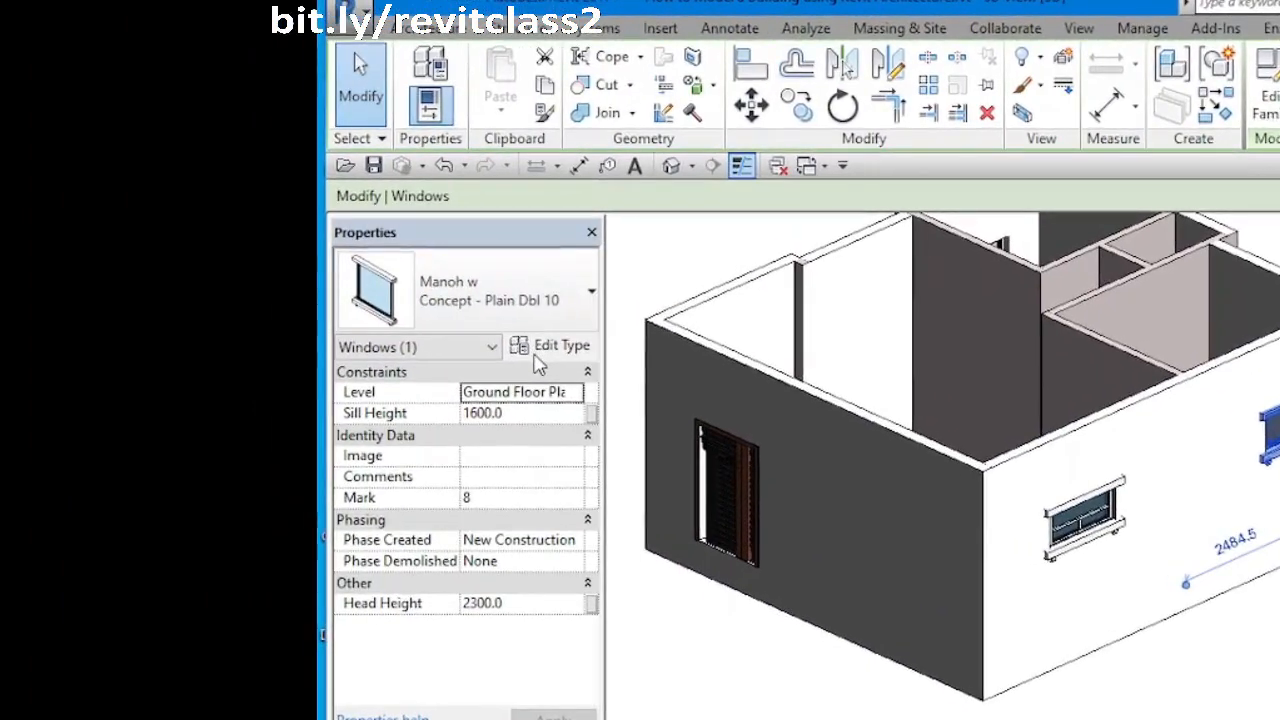
pyautogui.click(540, 352)
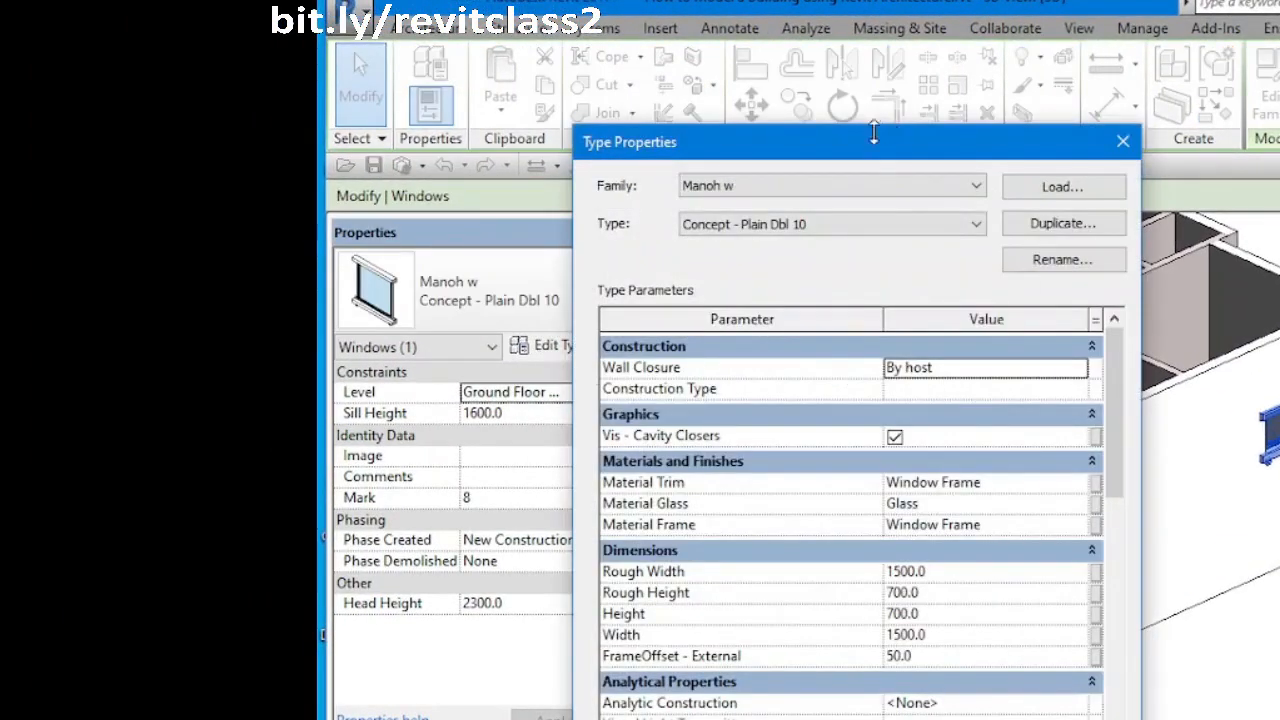
pyautogui.moveTo(868, 158); pyautogui.dragTo(732, 50)
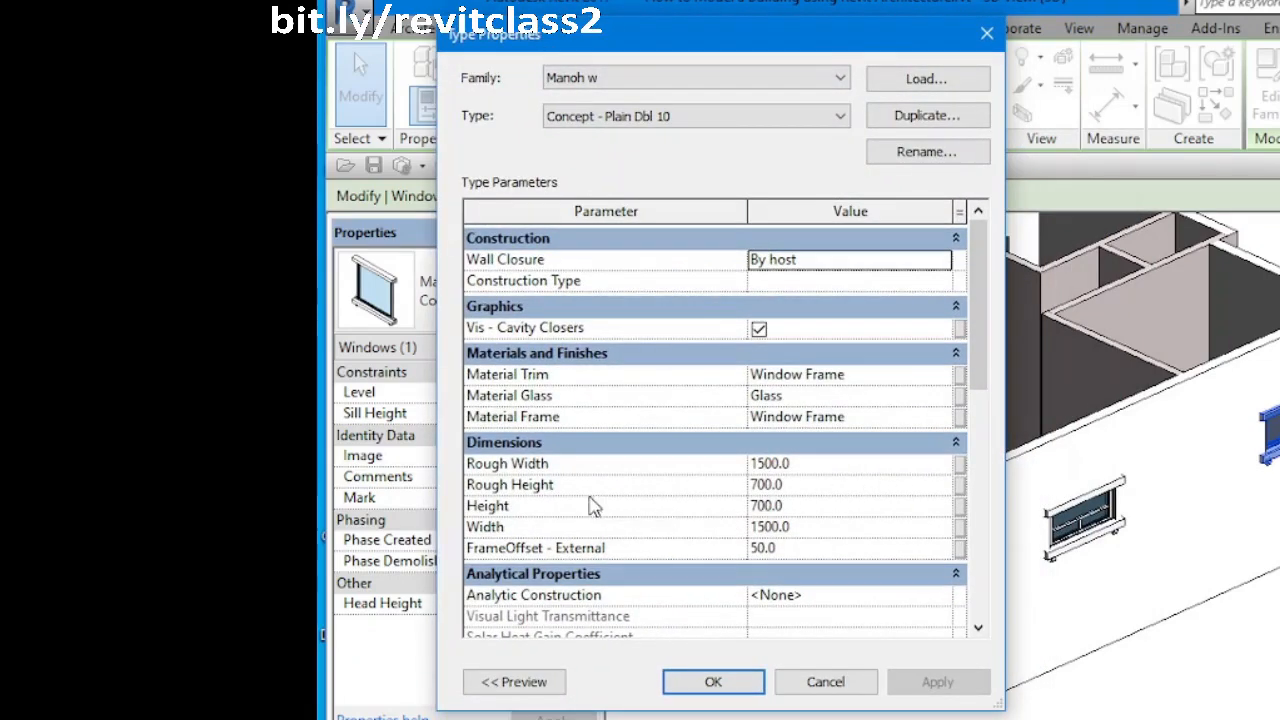
pyautogui.click(764, 485)
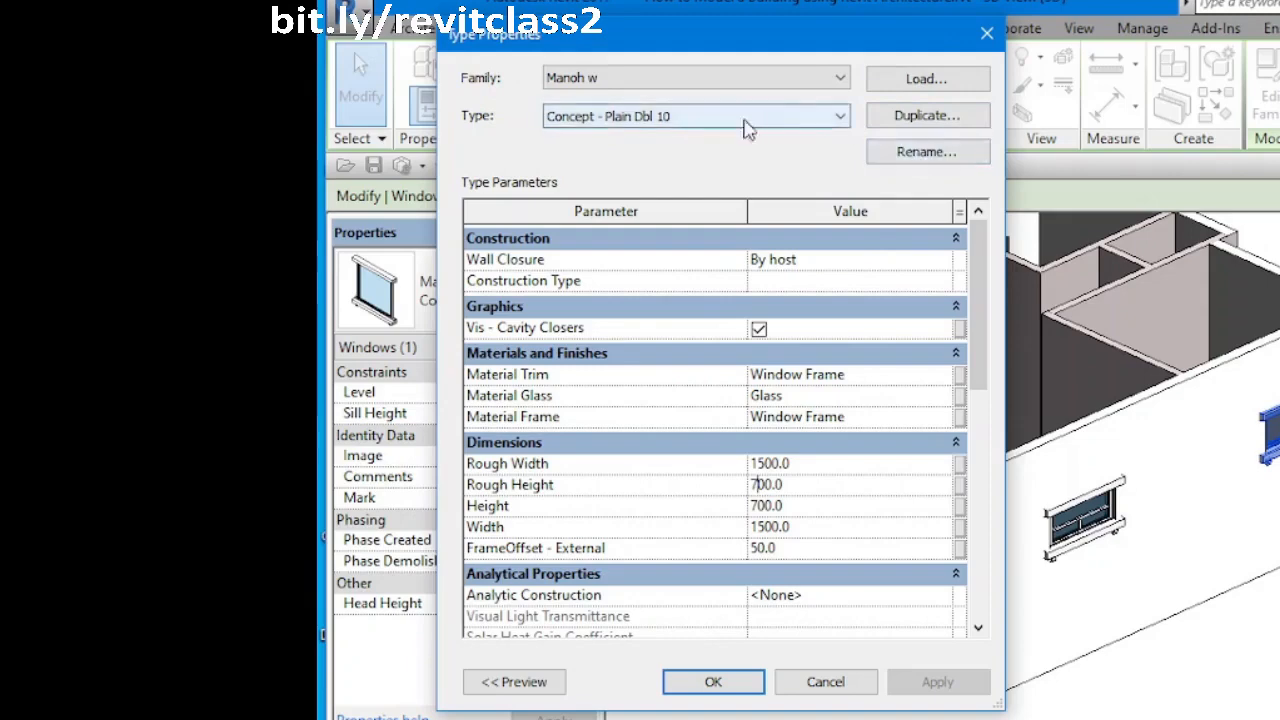
pyautogui.click(926, 127)
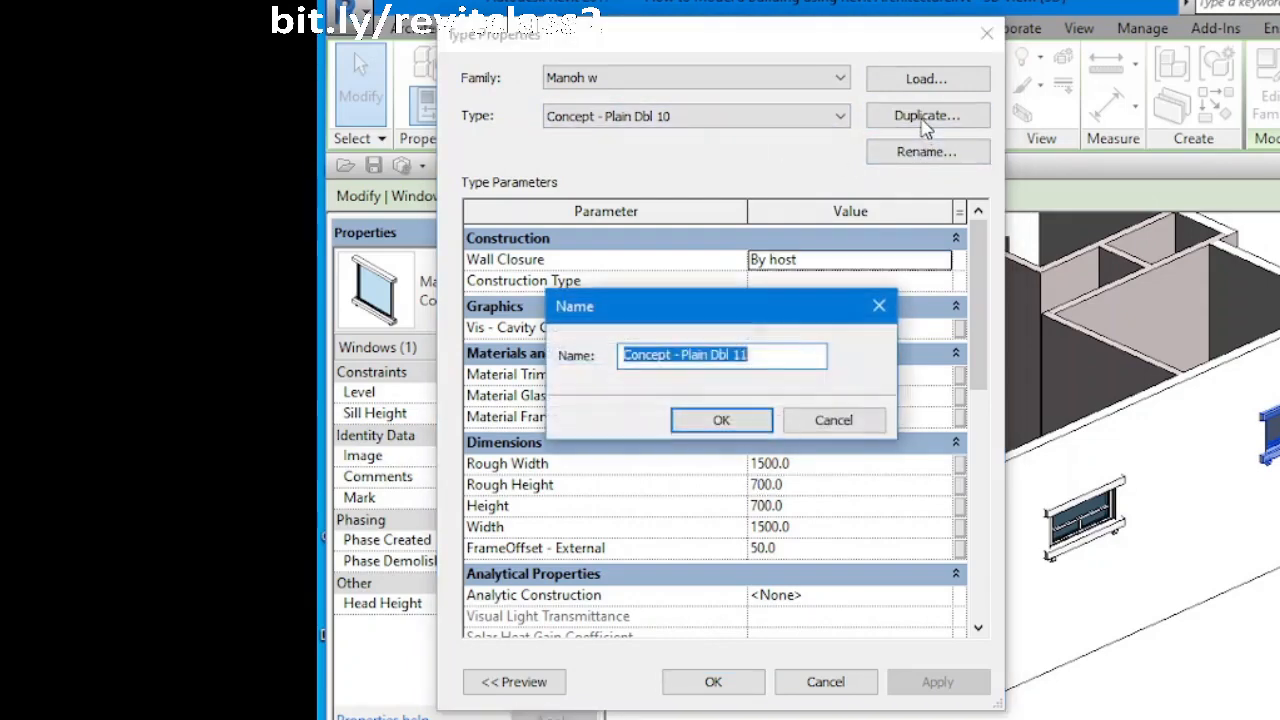
pyautogui.click(771, 352)
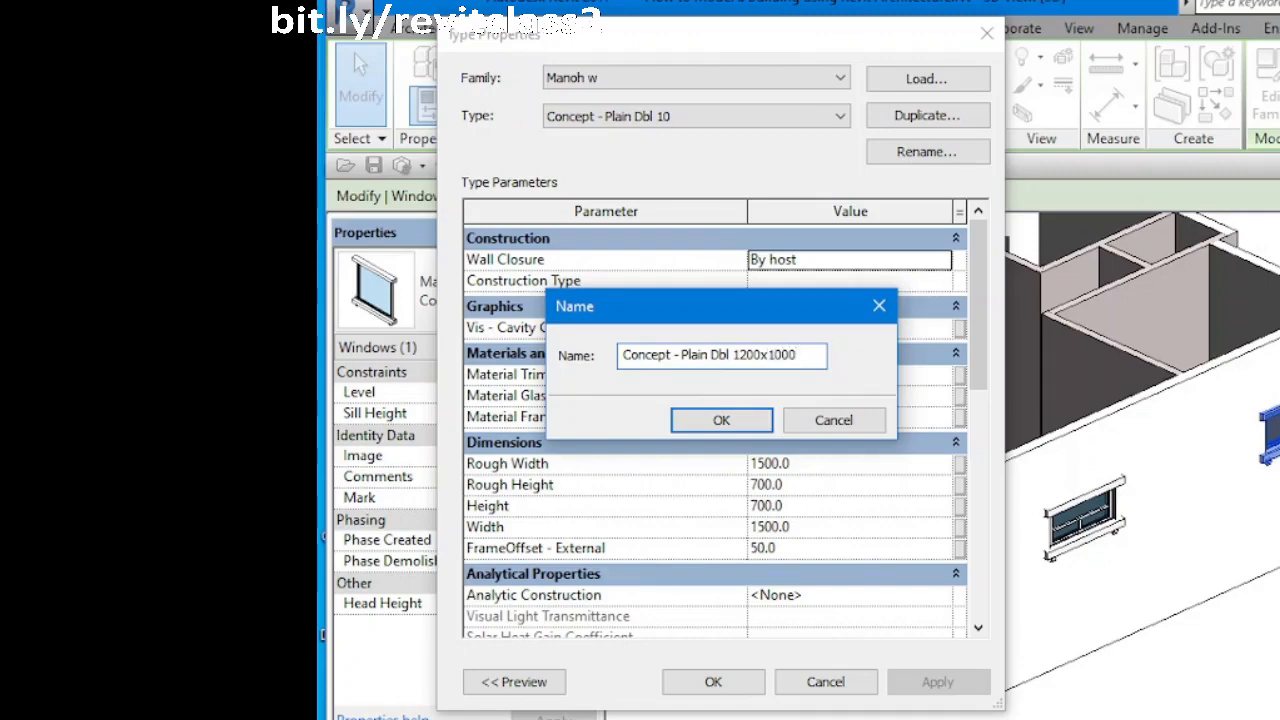
pyautogui.click(743, 345)
pyautogui.press('BackSpace')
pyautogui.write('7')
pyautogui.click(718, 421)
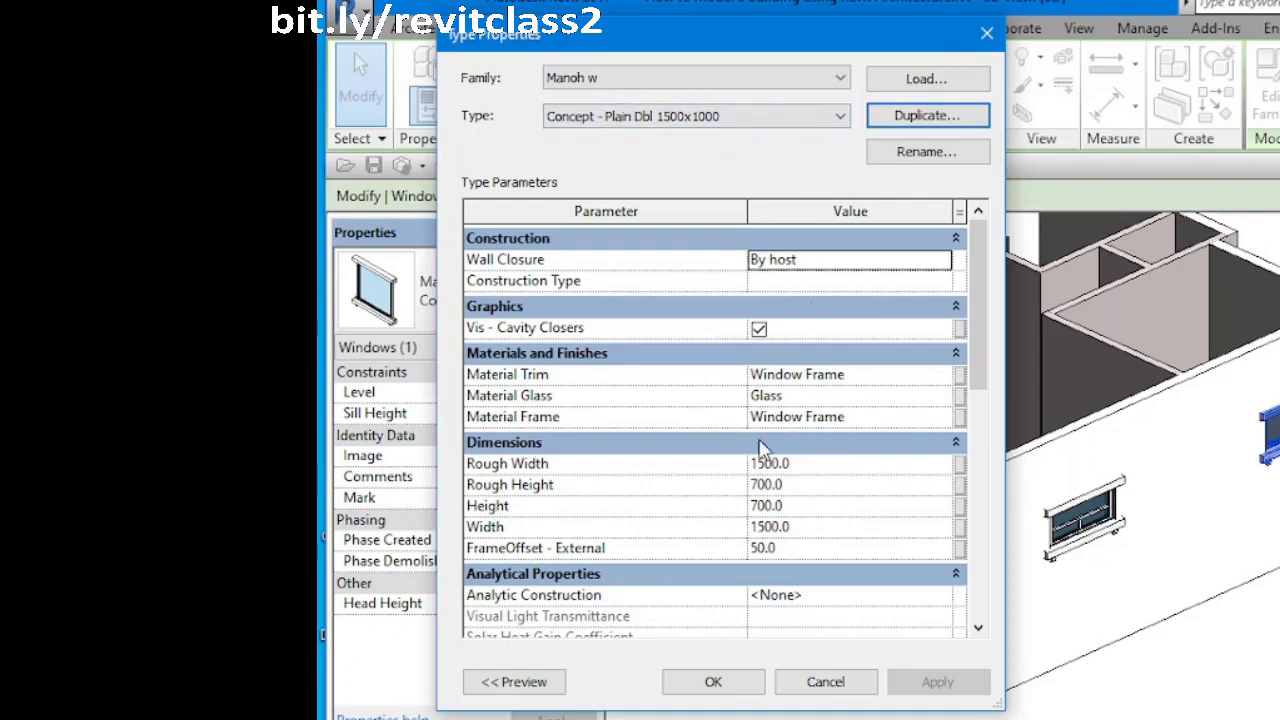
# - Set the new window type's Height to 1500 and Width to 1000, and apply the type changes
pyautogui.click(760, 507)
pyautogui.click(760, 506)
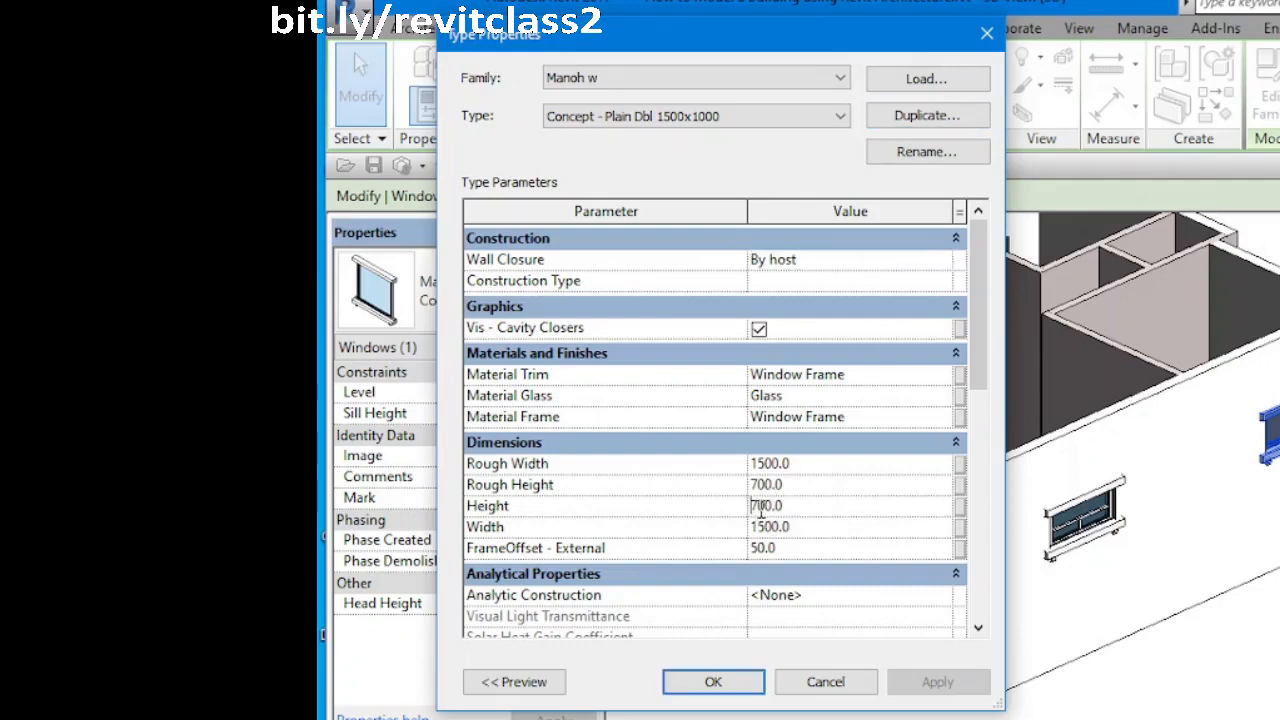
pyautogui.write('15')
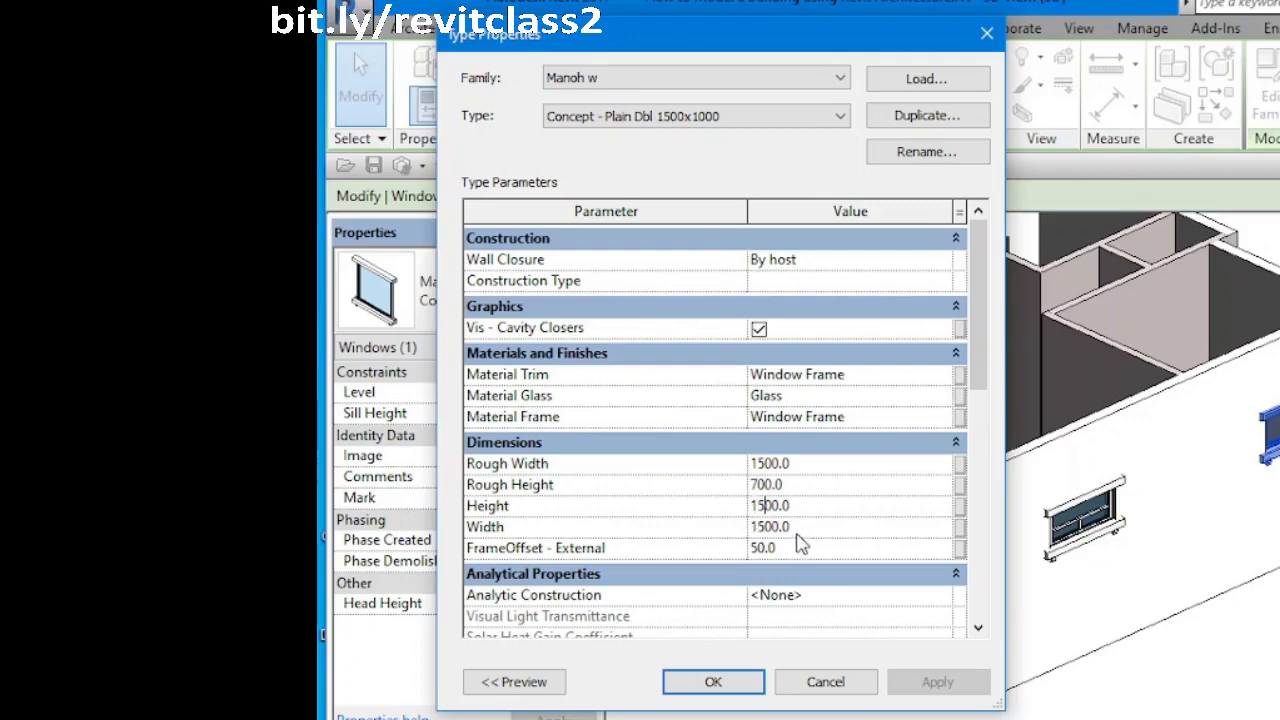
pyautogui.click(767, 527)
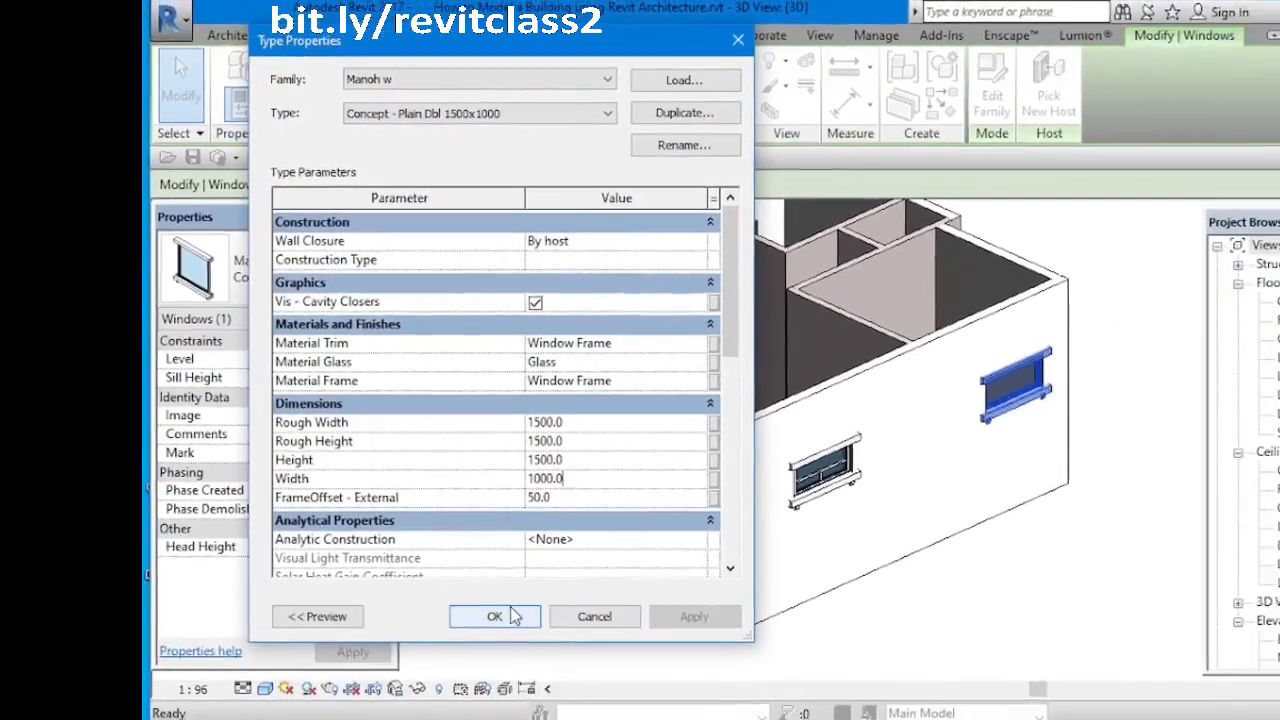
pyautogui.click(731, 676)
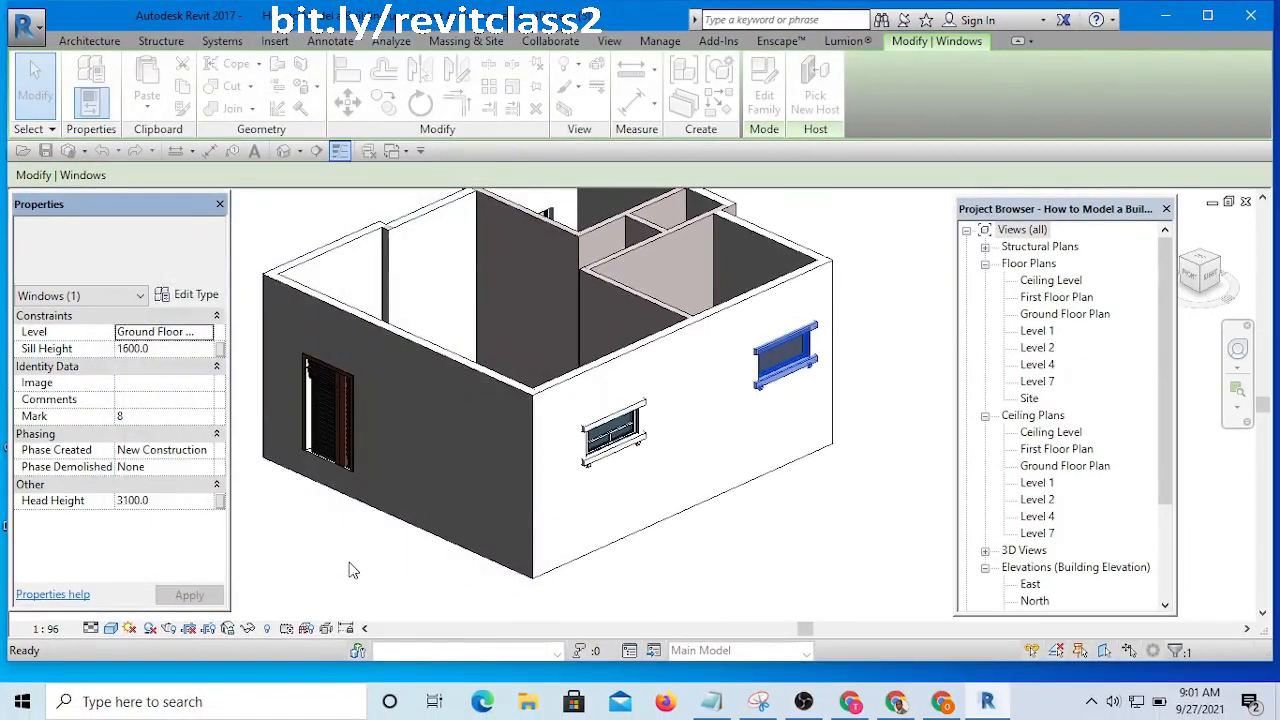
pyautogui.click(843, 363)
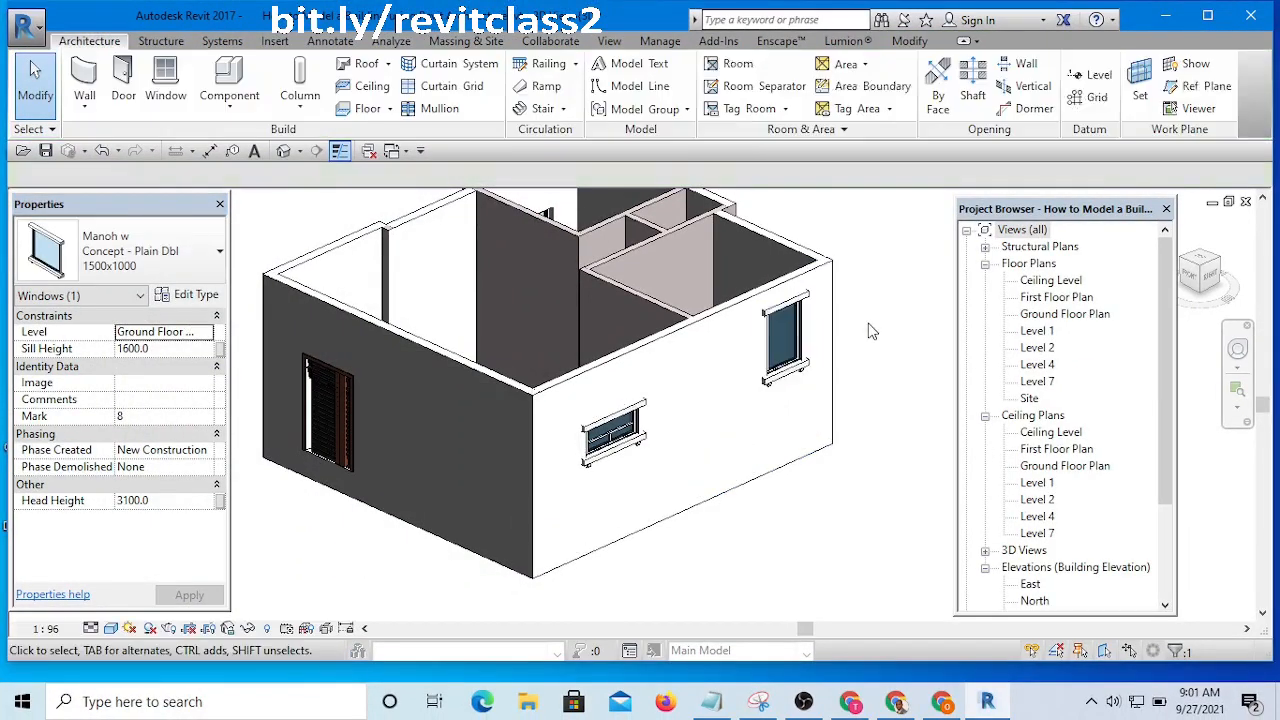
# - Set the head height of the 1500x1000 window in the side wall to 2400
pyautogui.scroll(5, 790, 375)
pyautogui.scroll(-8, 787, 381)
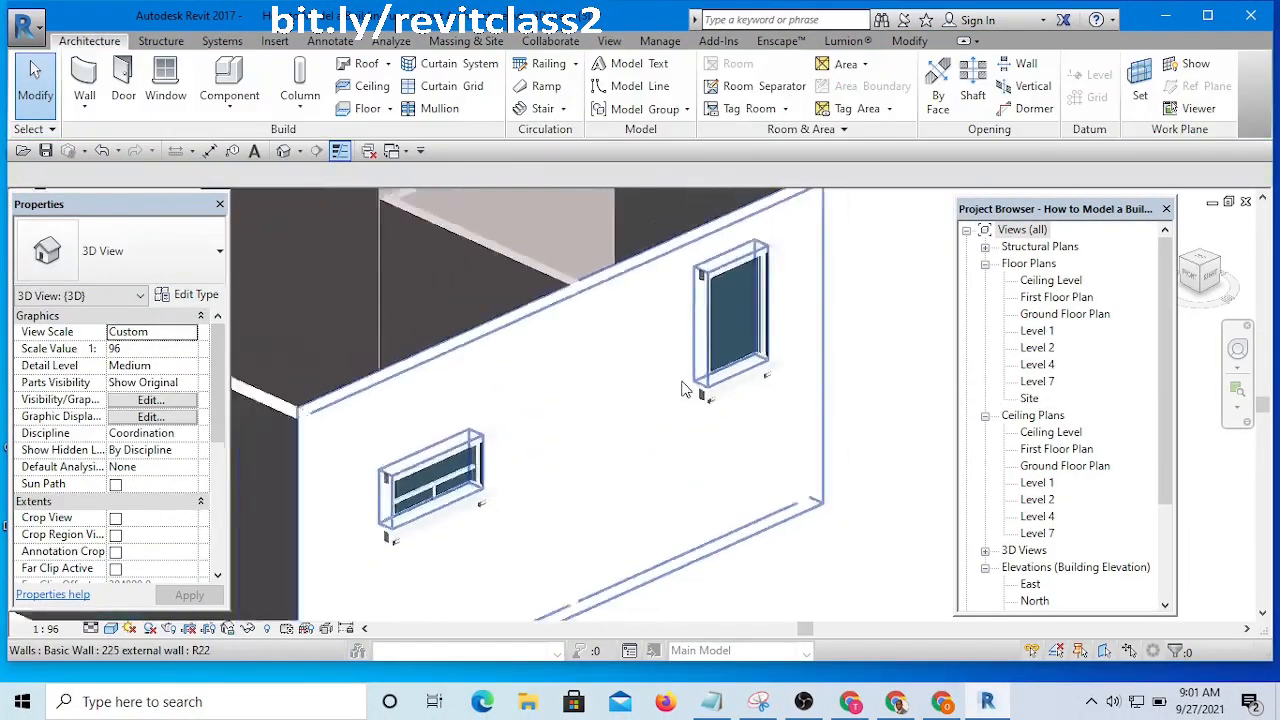
pyautogui.scroll(4, 716, 402)
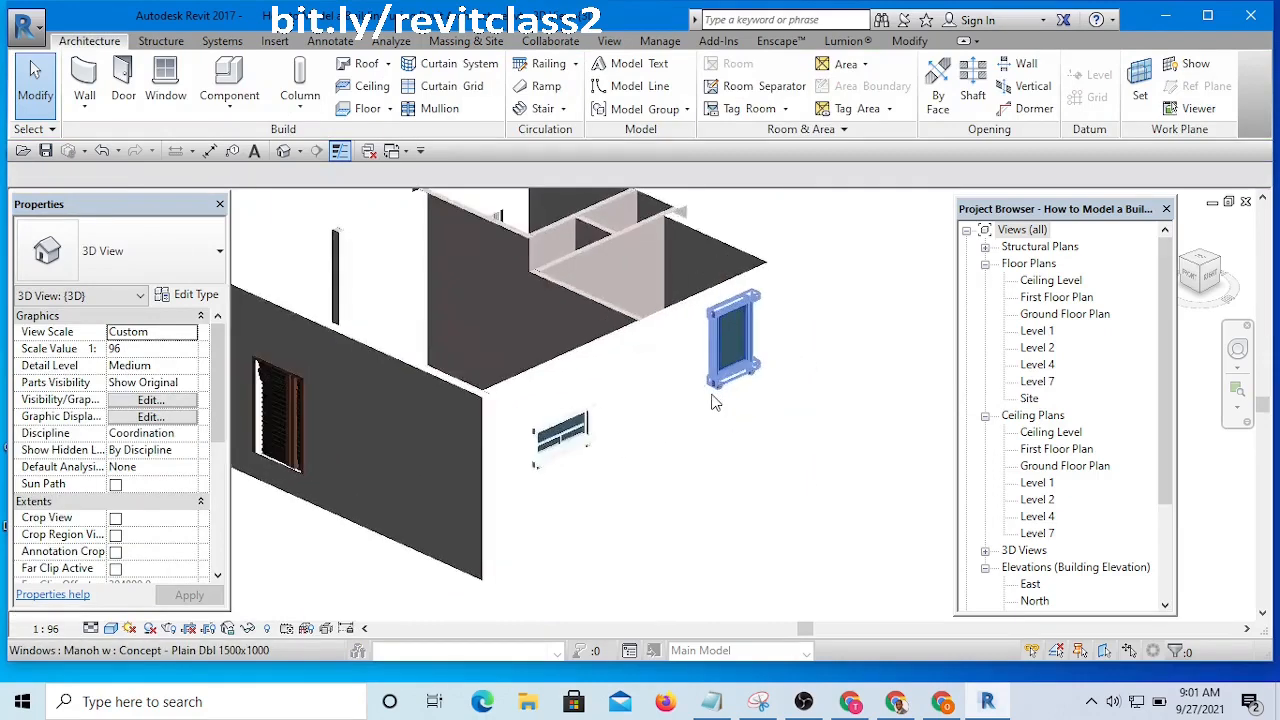
pyautogui.scroll(-5, 738, 388)
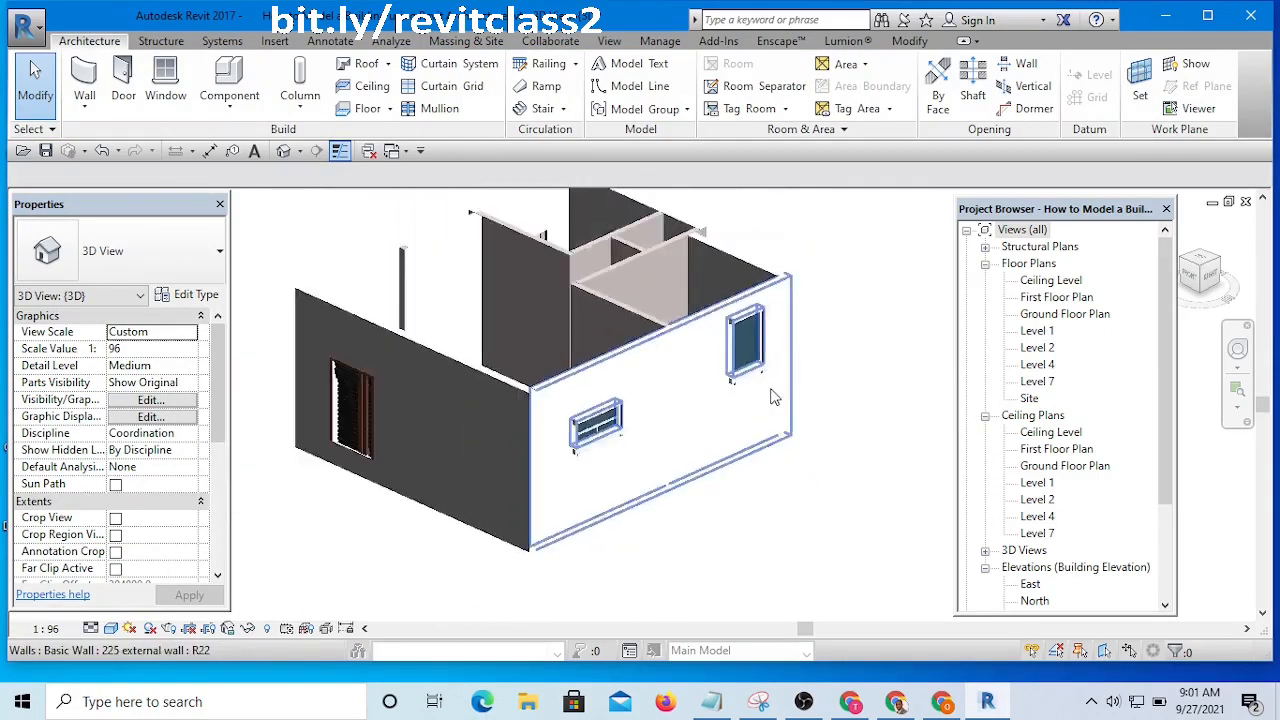
pyautogui.scroll(5, 738, 386)
pyautogui.click(738, 386)
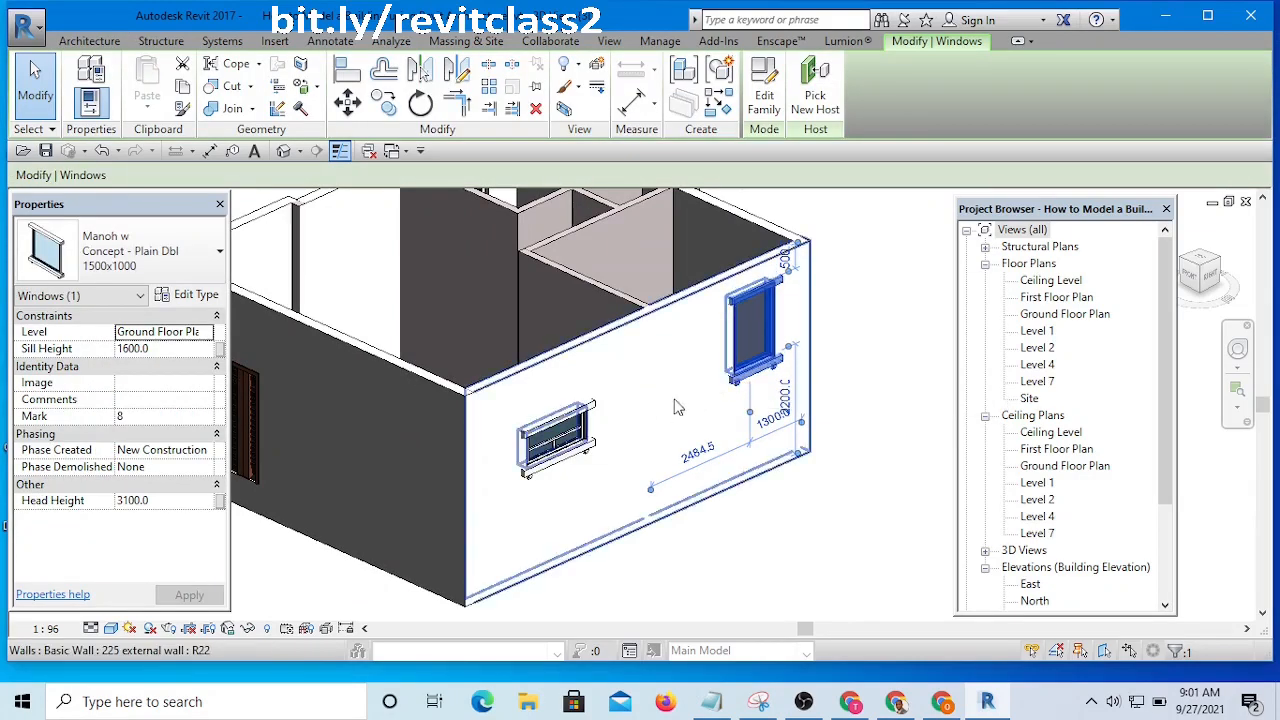
pyautogui.click(210, 337)
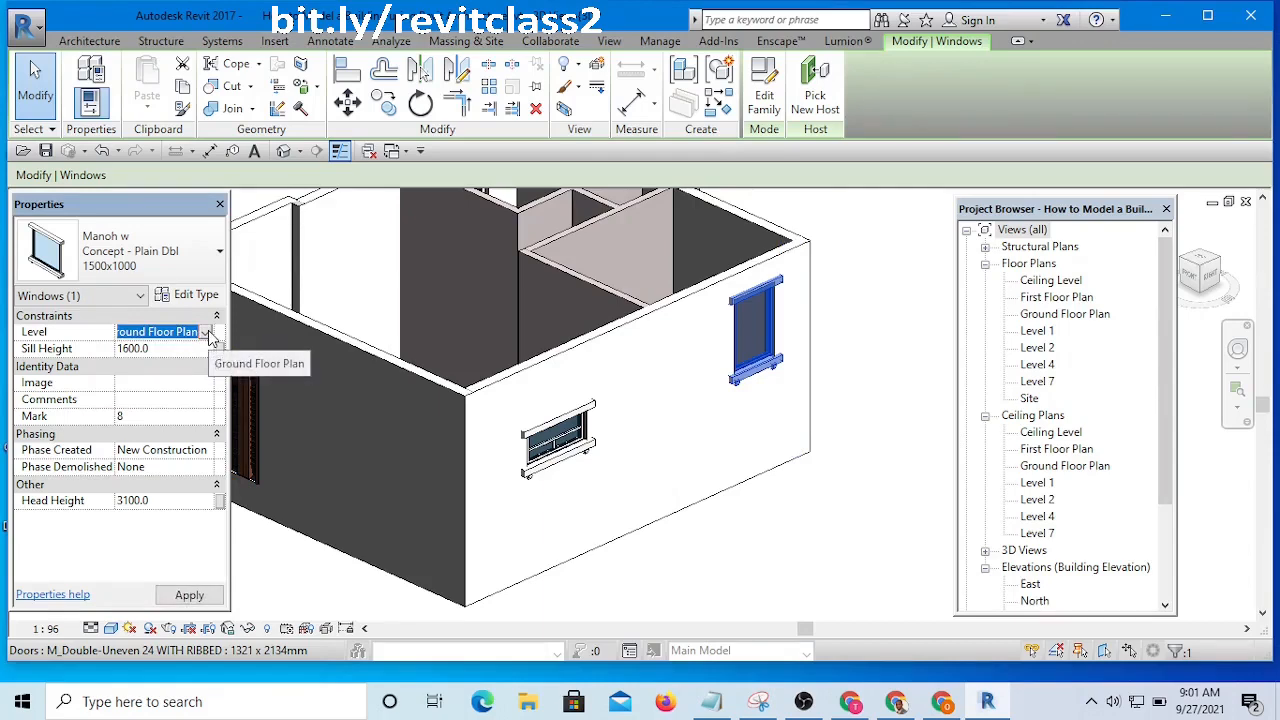
pyautogui.click(166, 501)
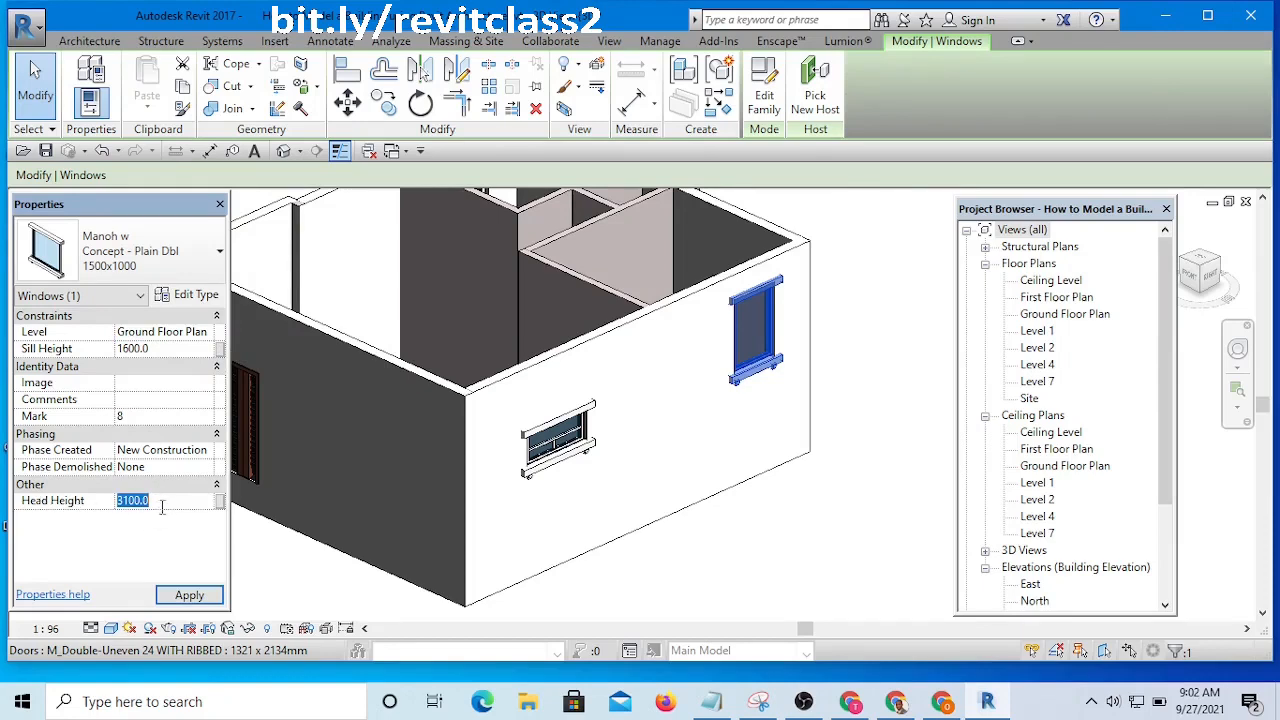
pyautogui.click(162, 503)
pyautogui.moveTo(134, 500); pyautogui.dragTo(87, 503)
pyautogui.write('2400')
pyautogui.click(189, 595)
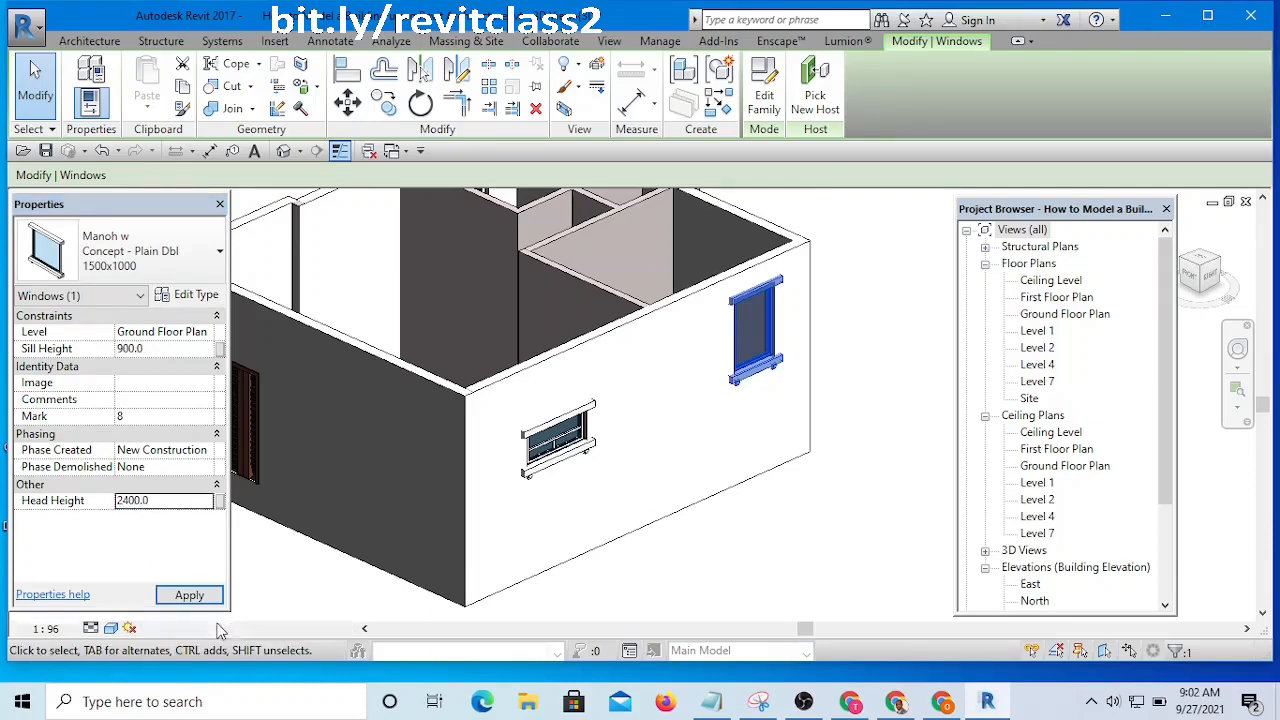
pyautogui.click(869, 360)
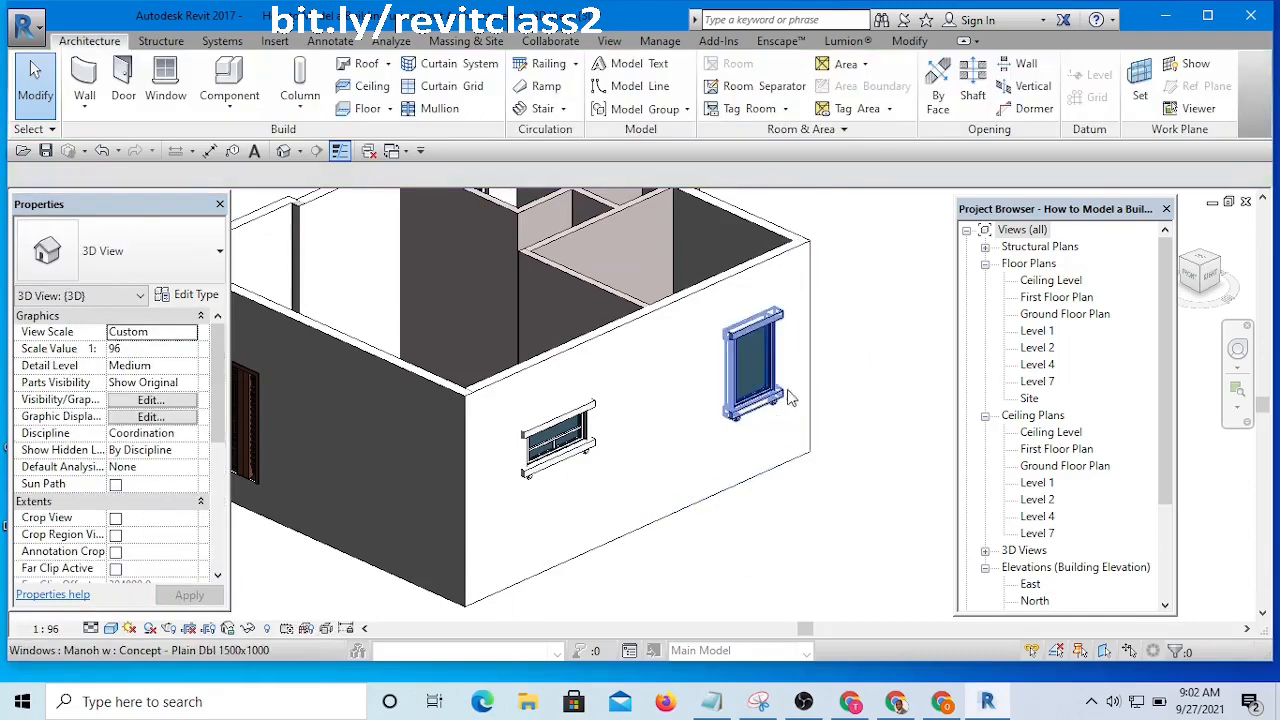
# - Delete the Concept - Plain Dbl 10 window located in the same side wall as the 1500x1000 window
pyautogui.scroll(1, 772, 405)
pyautogui.scroll(-3, 786, 414)
pyautogui.scroll(-1, 798, 420)
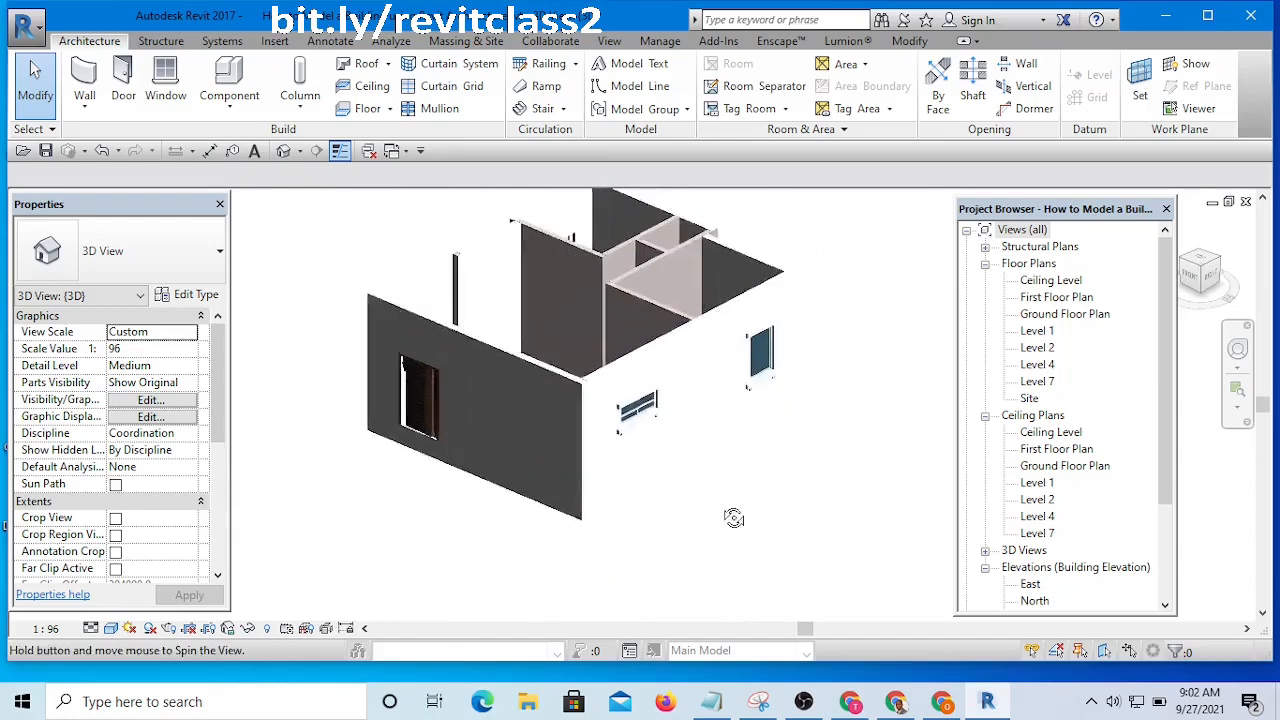
pyautogui.scroll(3, 660, 425)
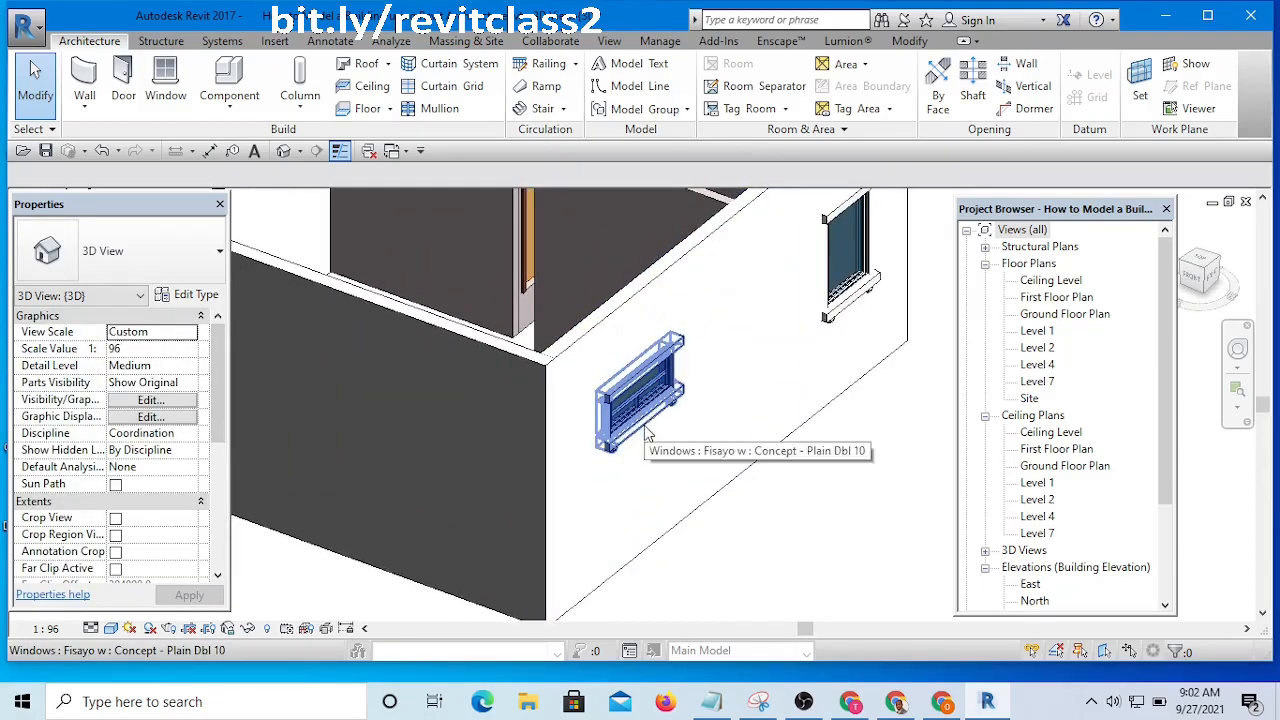
pyautogui.scroll(-4, 636, 412)
pyautogui.keyDown('shift'); pyautogui.moveTo(636, 412); pyautogui.dragTo(549, 427, button='middle'); pyautogui.keyUp('shift')
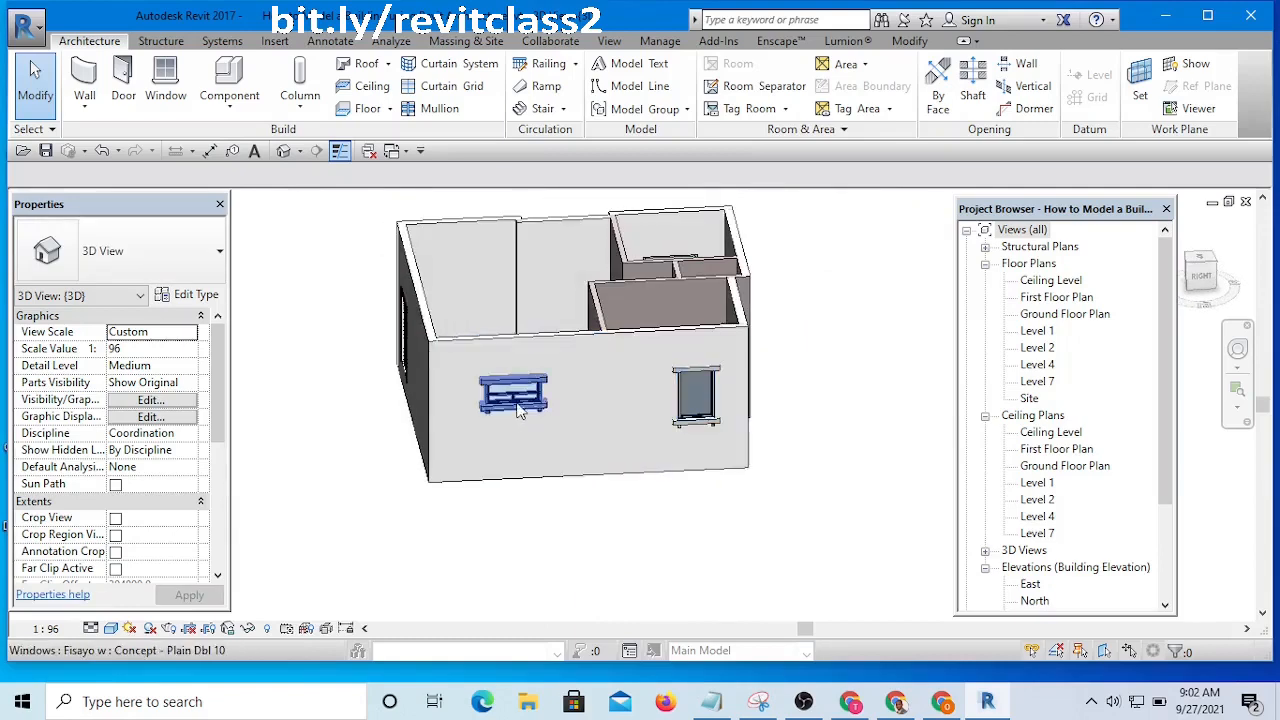
pyautogui.click(515, 399)
pyautogui.press('Escape')
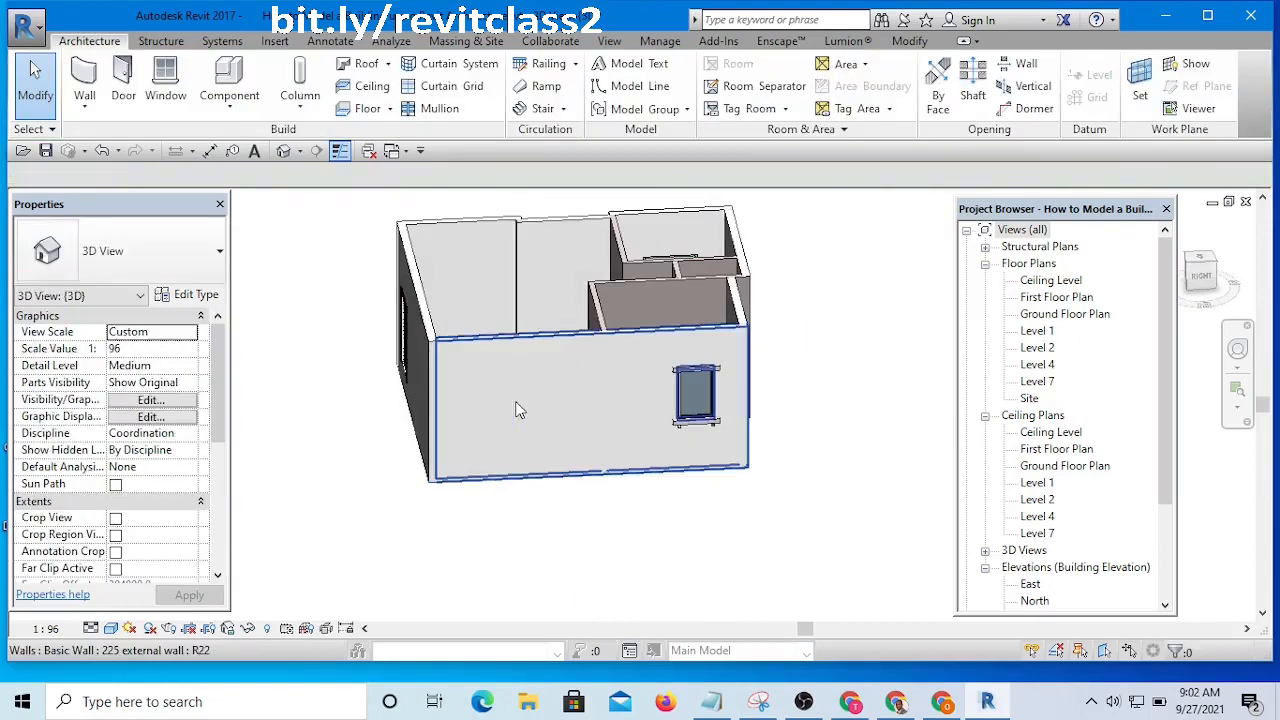
# - Delete the remaining Concept - Plain Dbl 10 window from the opposite external side wall
pyautogui.scroll(-3, 517, 409)
pyautogui.keyDown('shift'); pyautogui.moveTo(509, 551); pyautogui.dragTo(840, 516, button='middle'); pyautogui.keyUp('shift')
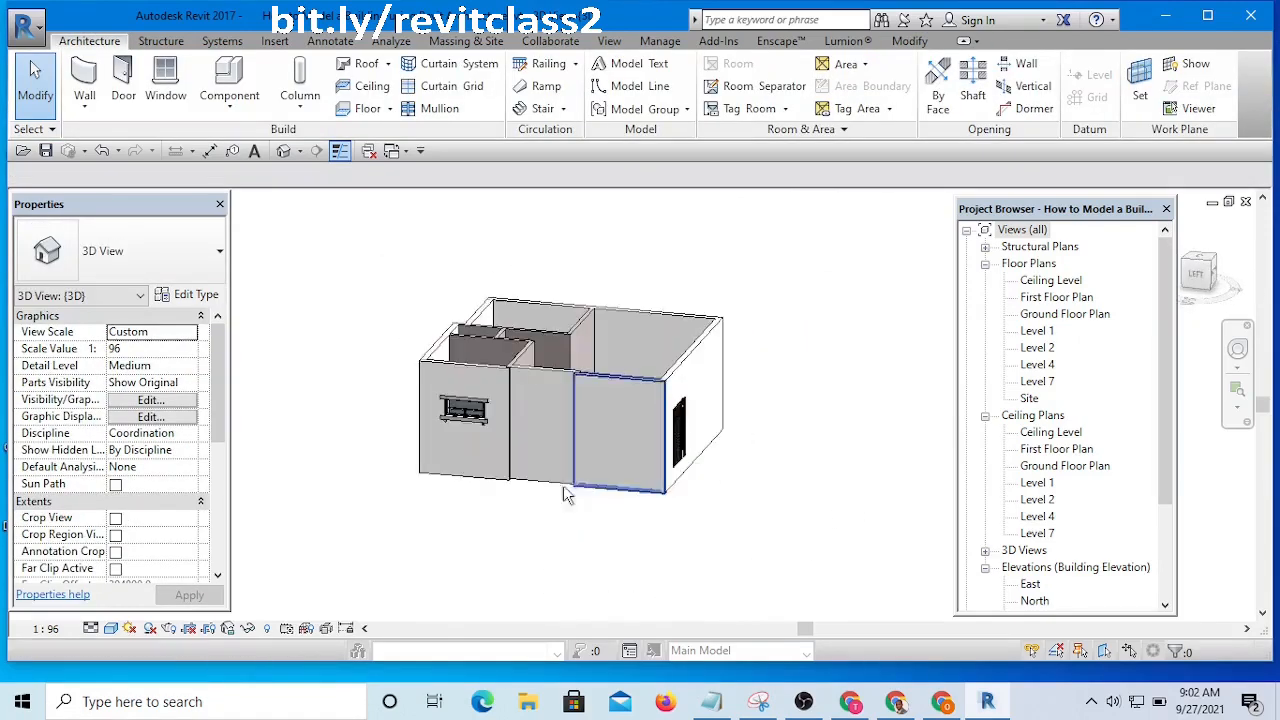
pyautogui.click(460, 405)
pyautogui.press('Escape')
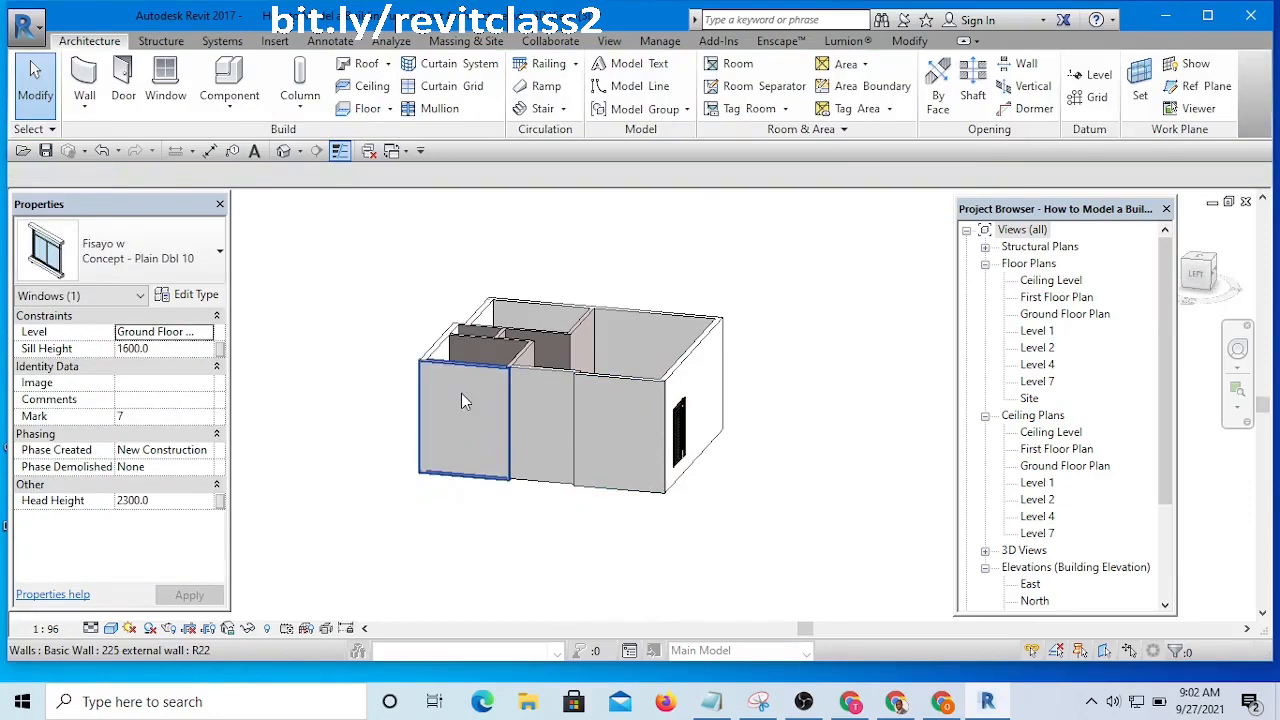
pyautogui.keyDown('shift'); pyautogui.moveTo(812, 430); pyautogui.dragTo(709, 529, button='middle'); pyautogui.keyUp('shift')
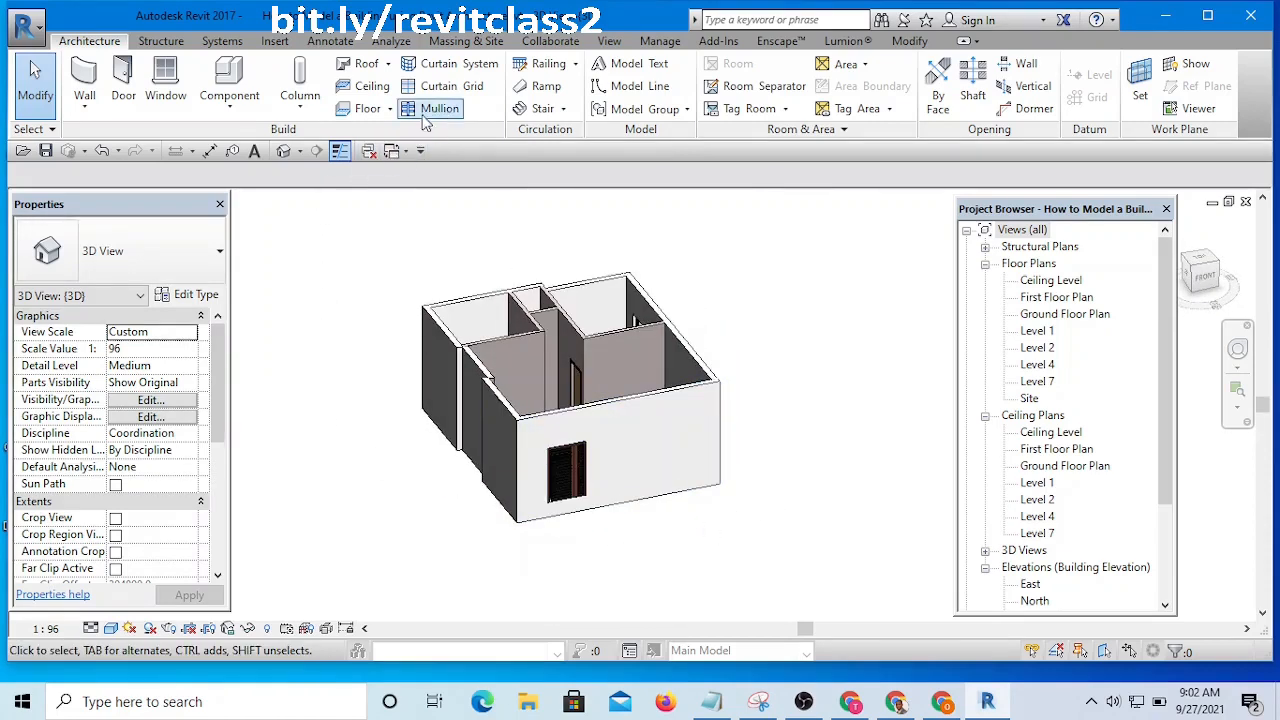
# - Check the list of open views and close all windows hidden behind the current 3D view
pyautogui.click(406, 156)
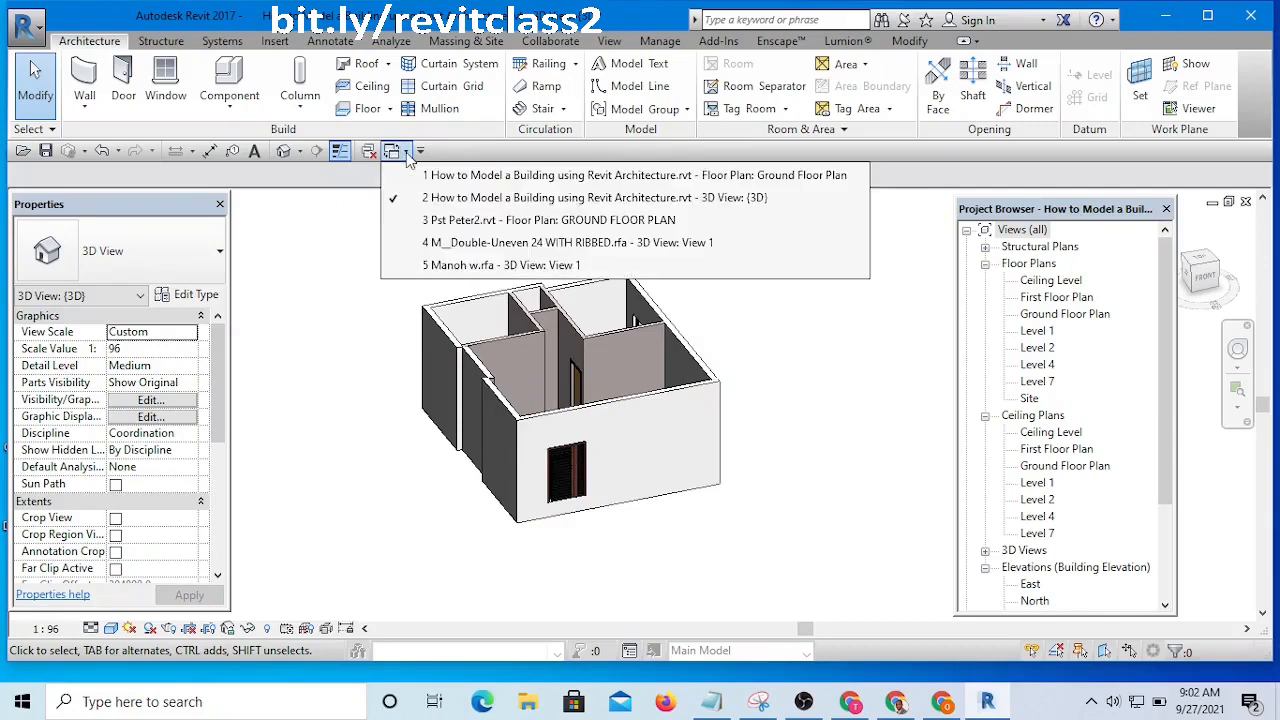
pyautogui.click(338, 228)
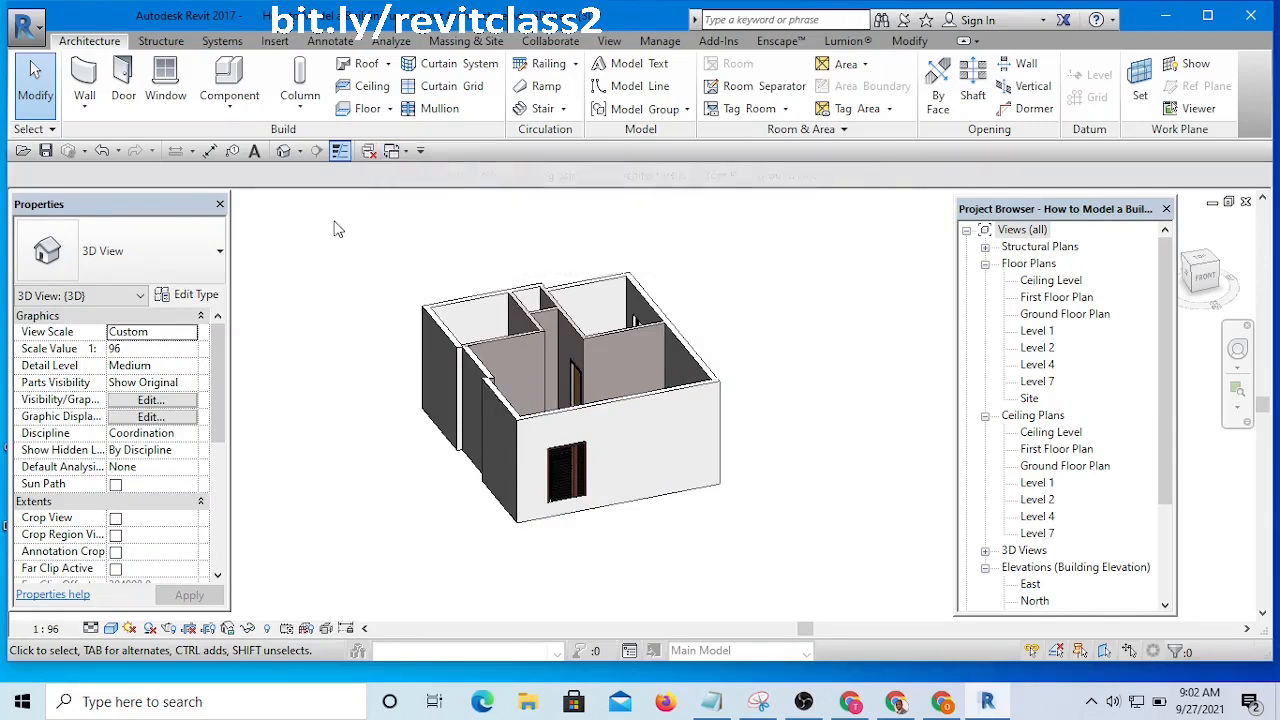
pyautogui.click(369, 152)
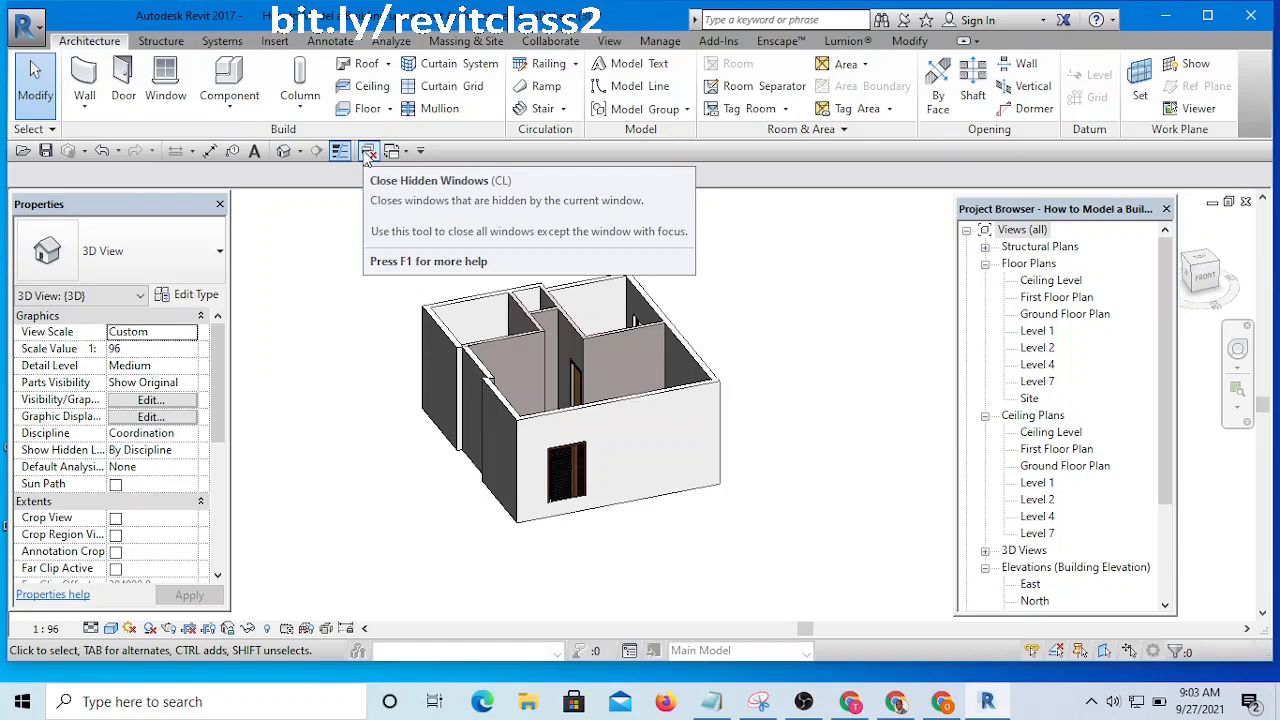
pyautogui.click(368, 152)
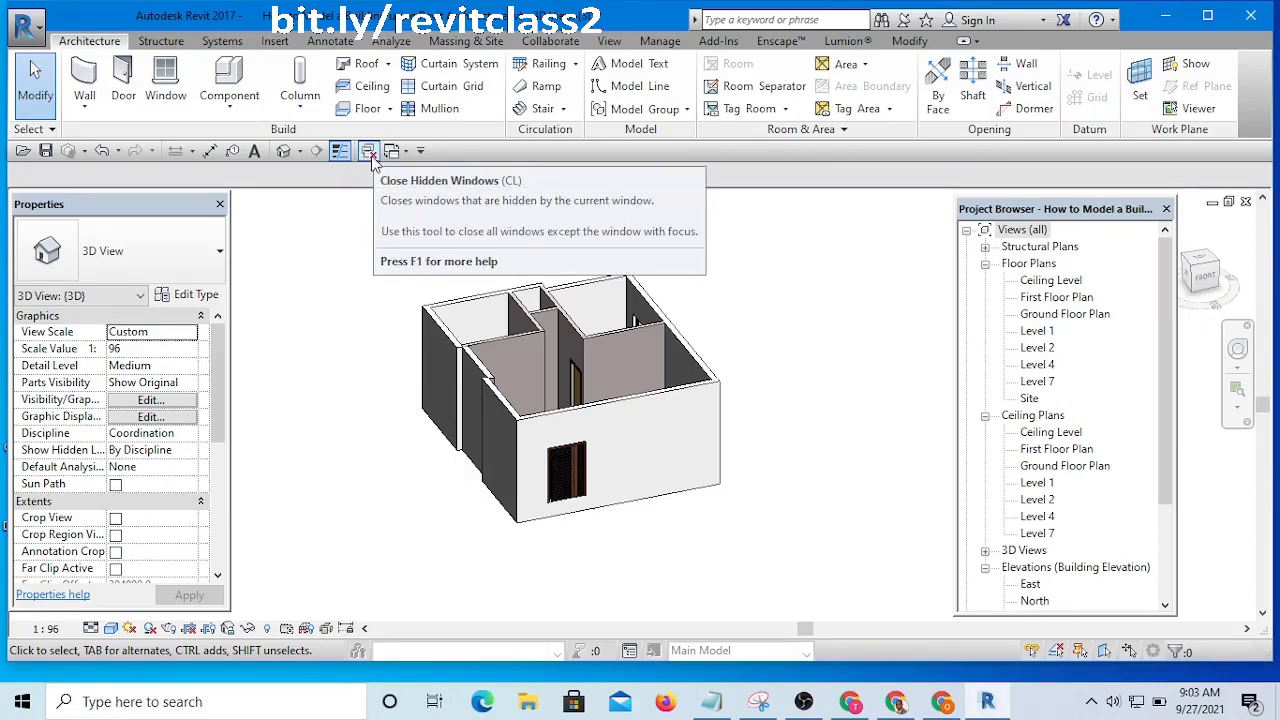
# - Close the project's remaining hidden windows, keeping the current 3D view open
pyautogui.click(610, 41)
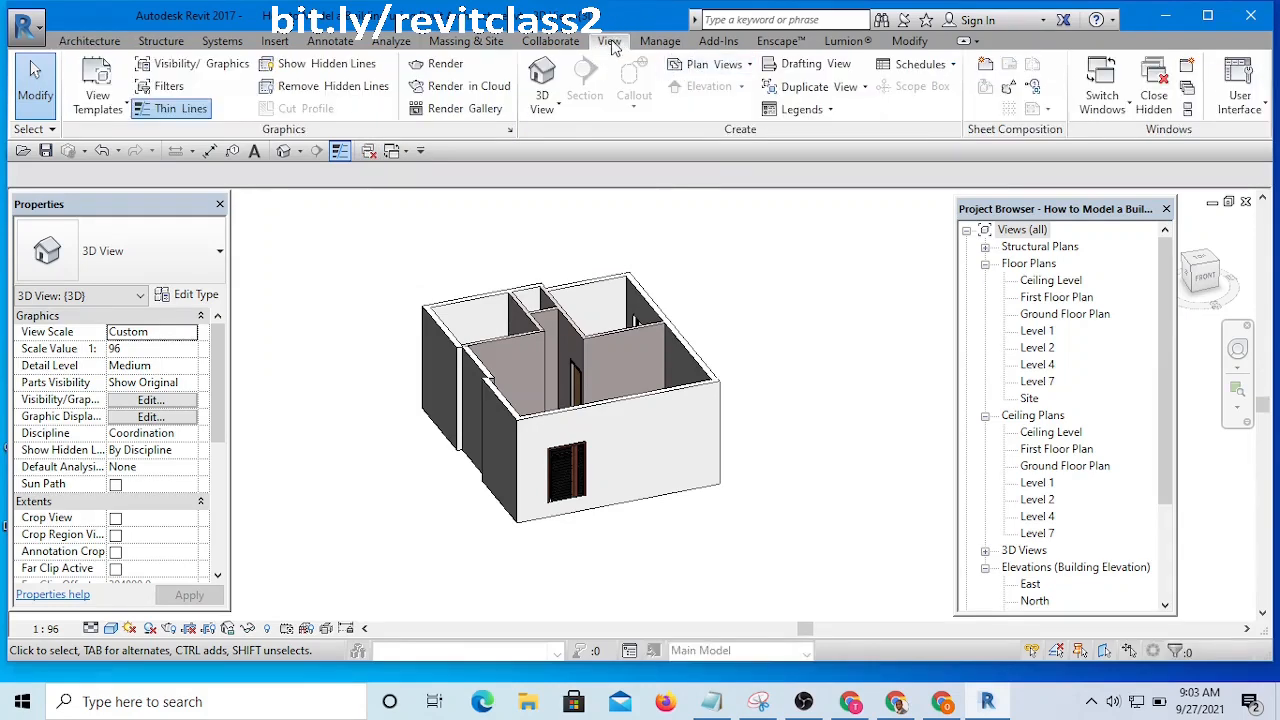
pyautogui.click(1155, 97)
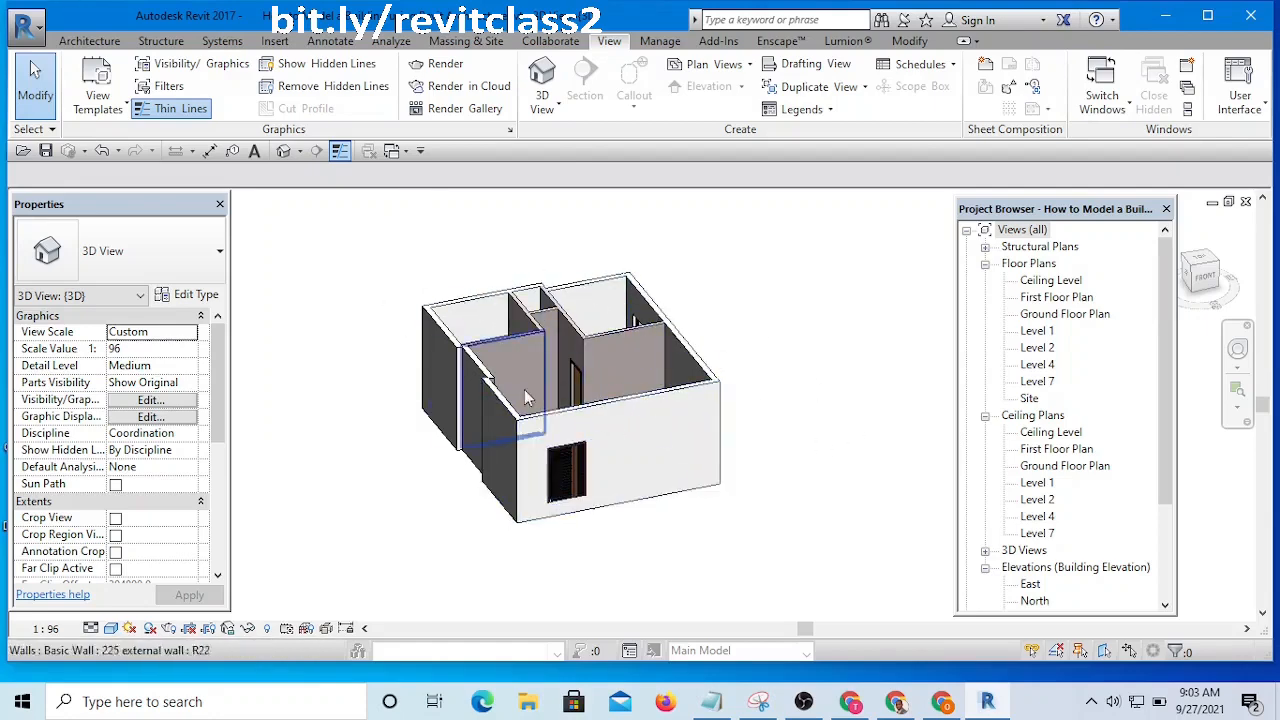
pyautogui.scroll(-3, 666, 434)
# - Switch to the other open project through its GROUND FLOOR PLAN view and open its default 3D view
pyautogui.click(397, 150)
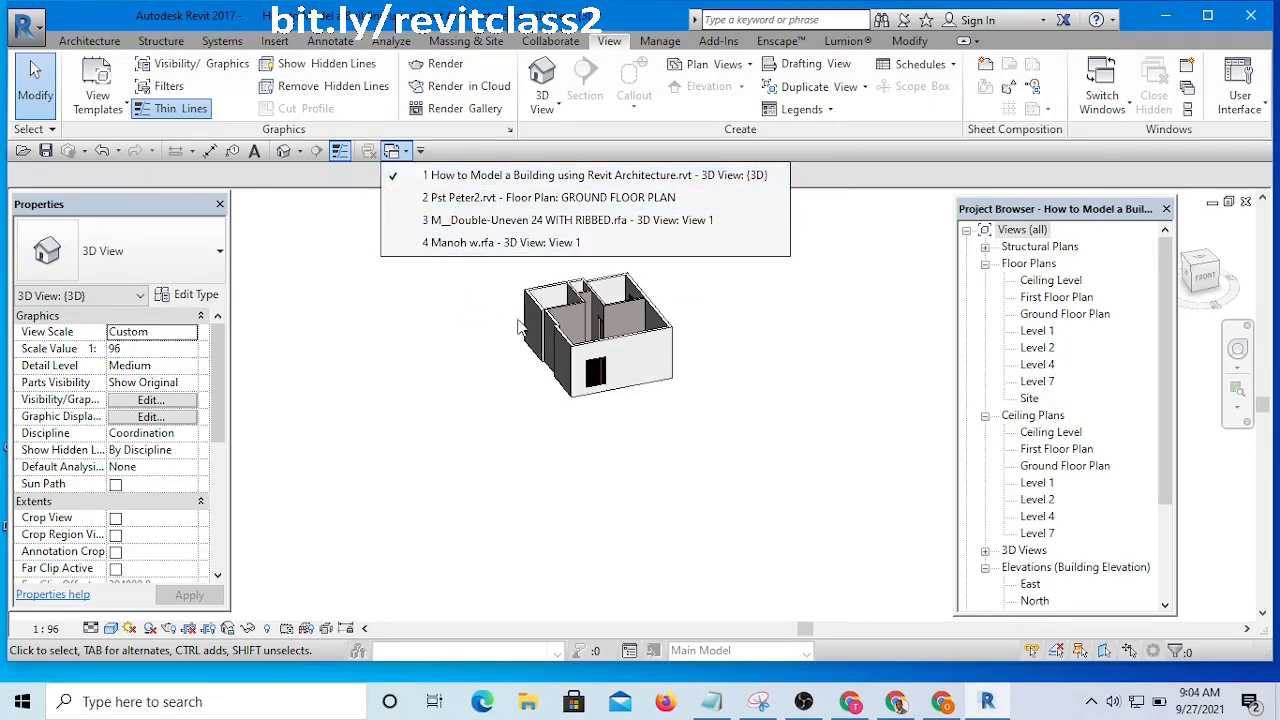
pyautogui.click(463, 199)
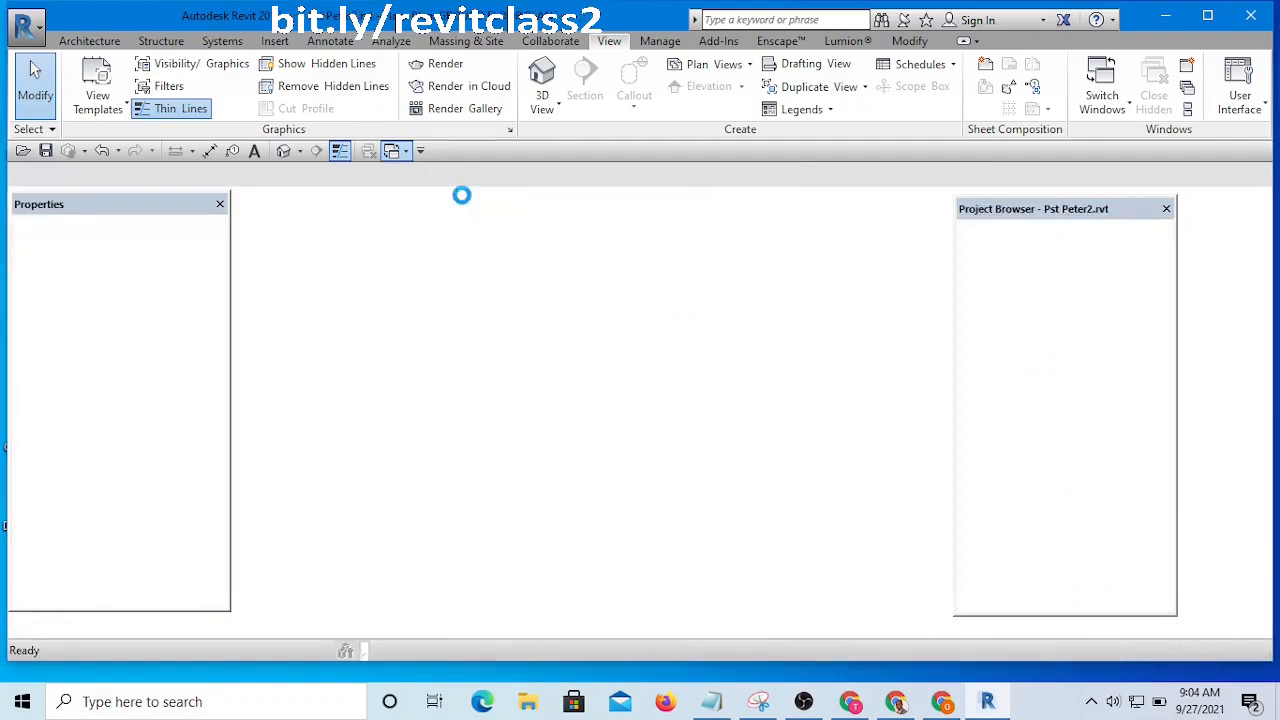
pyautogui.scroll(-6, 570, 370)
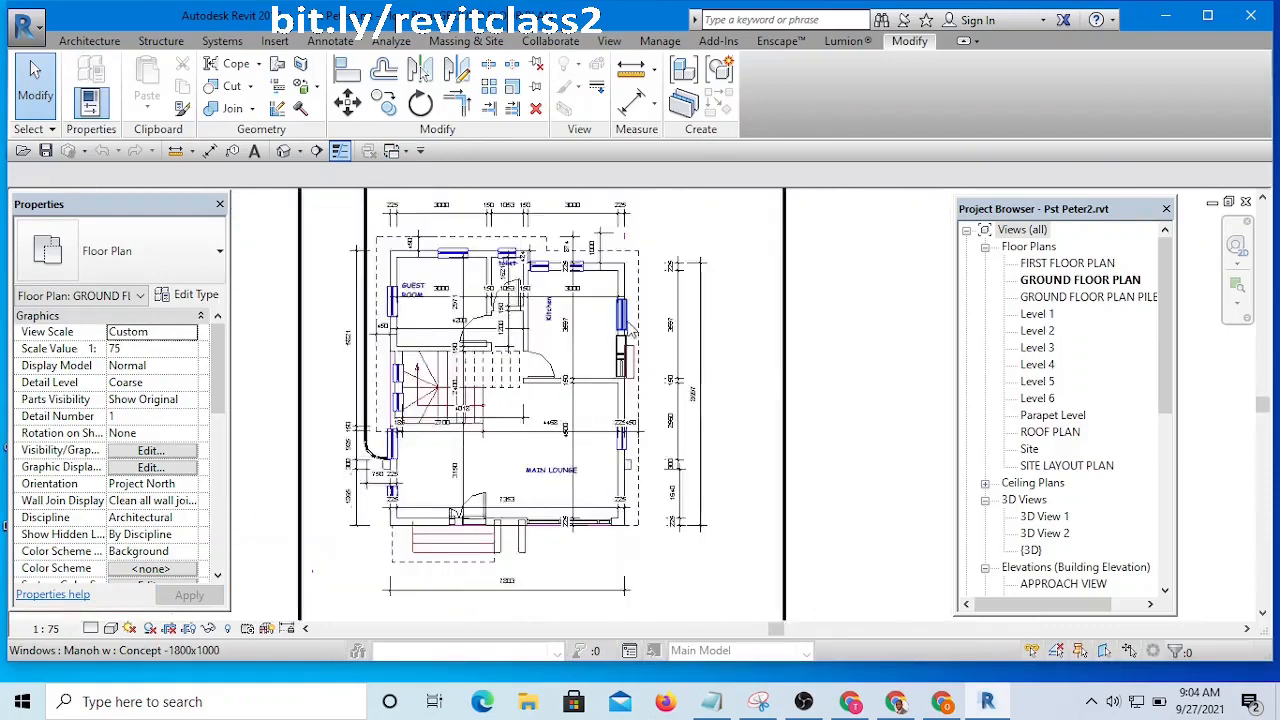
pyautogui.moveTo(572, 370)
pyautogui.mouseDown(button='middle')
pyautogui.moveTo(672, 385)
pyautogui.moveTo(583, 387)
pyautogui.mouseUp(button='middle')
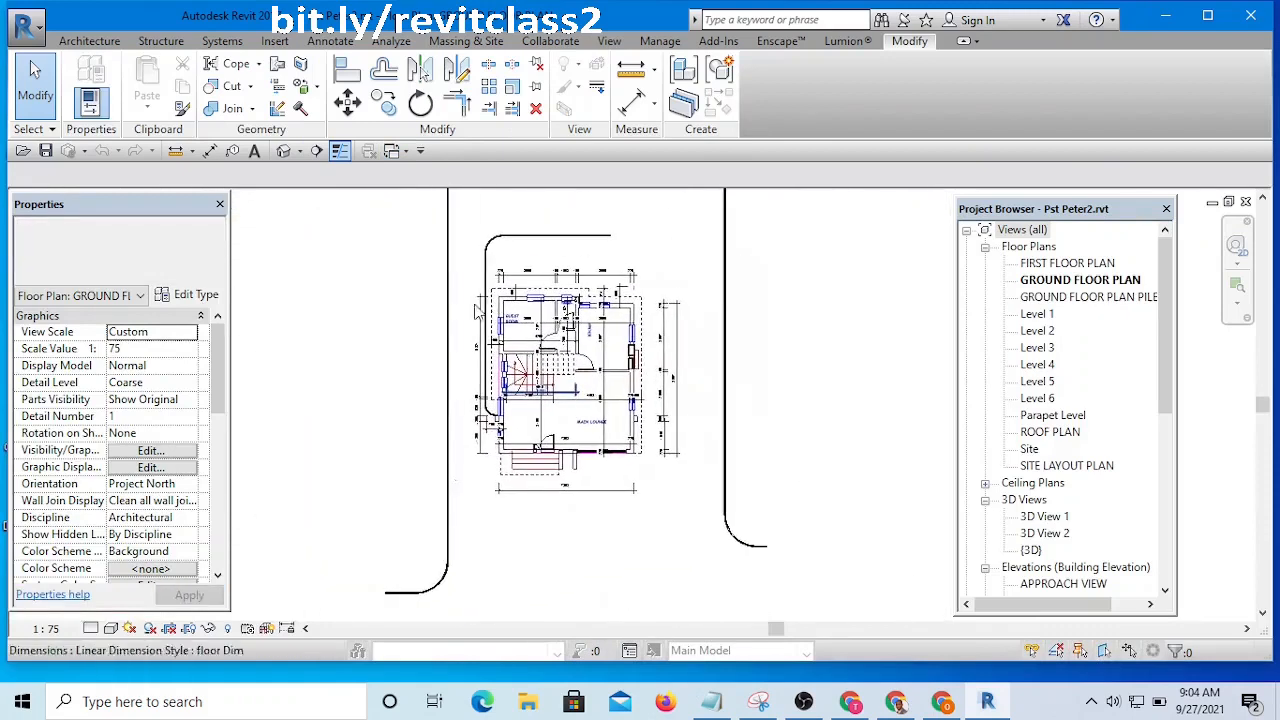
pyautogui.click(284, 151)
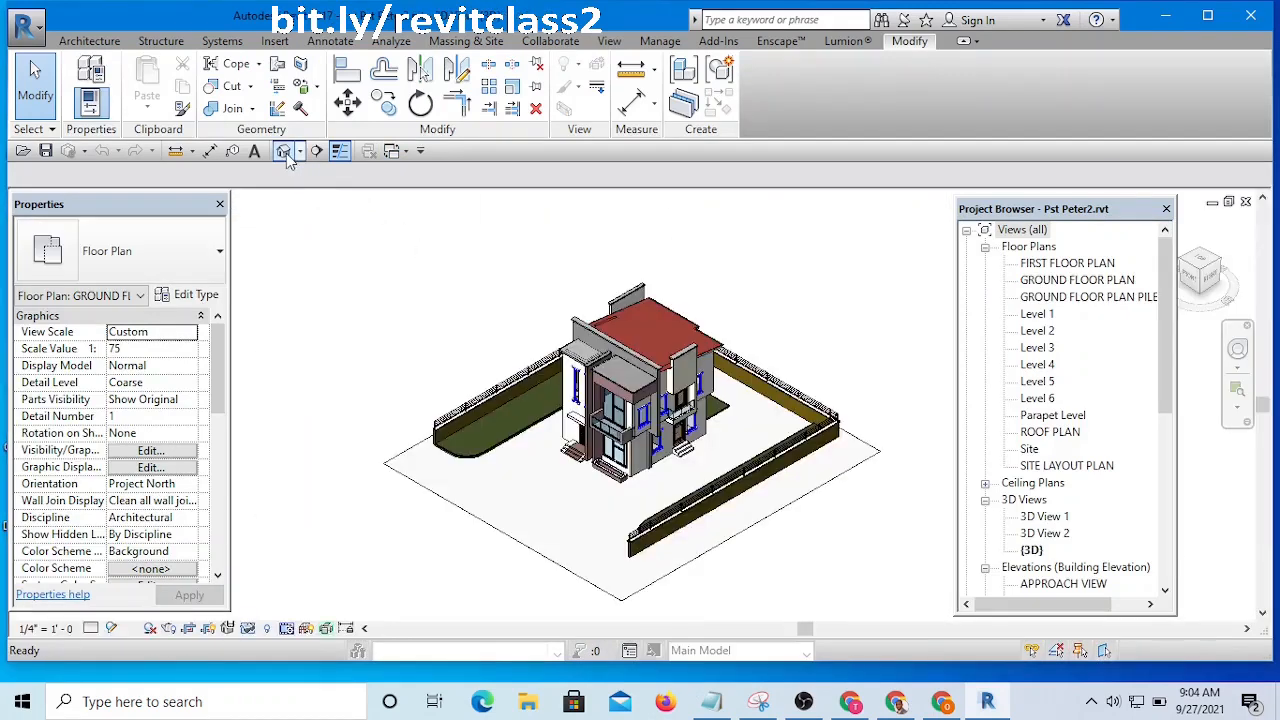
# - Examine the pair of tall narrow windows on the reference house's side wall from outside in 3D
pyautogui.keyDown('shift'); pyautogui.moveTo(577, 438); pyautogui.dragTo(811, 414, button='middle'); pyautogui.keyUp('shift')
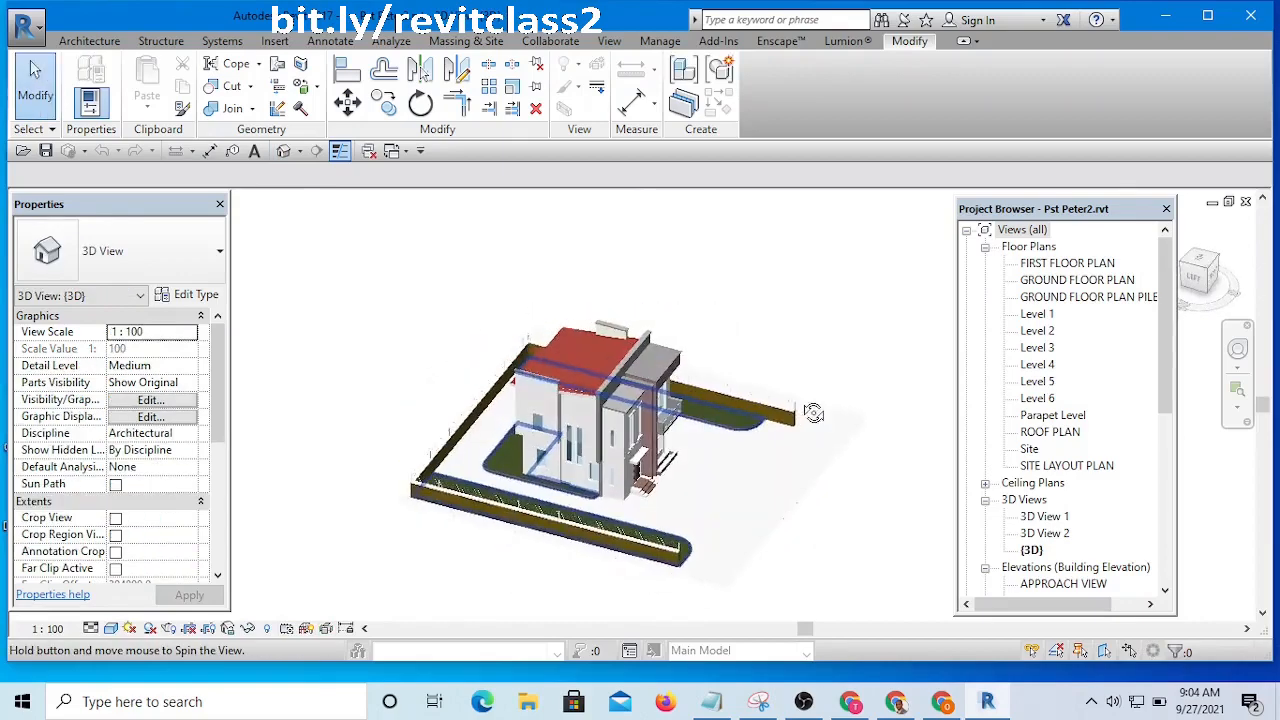
pyautogui.scroll(3, 585, 475)
pyautogui.scroll(3, 603, 487)
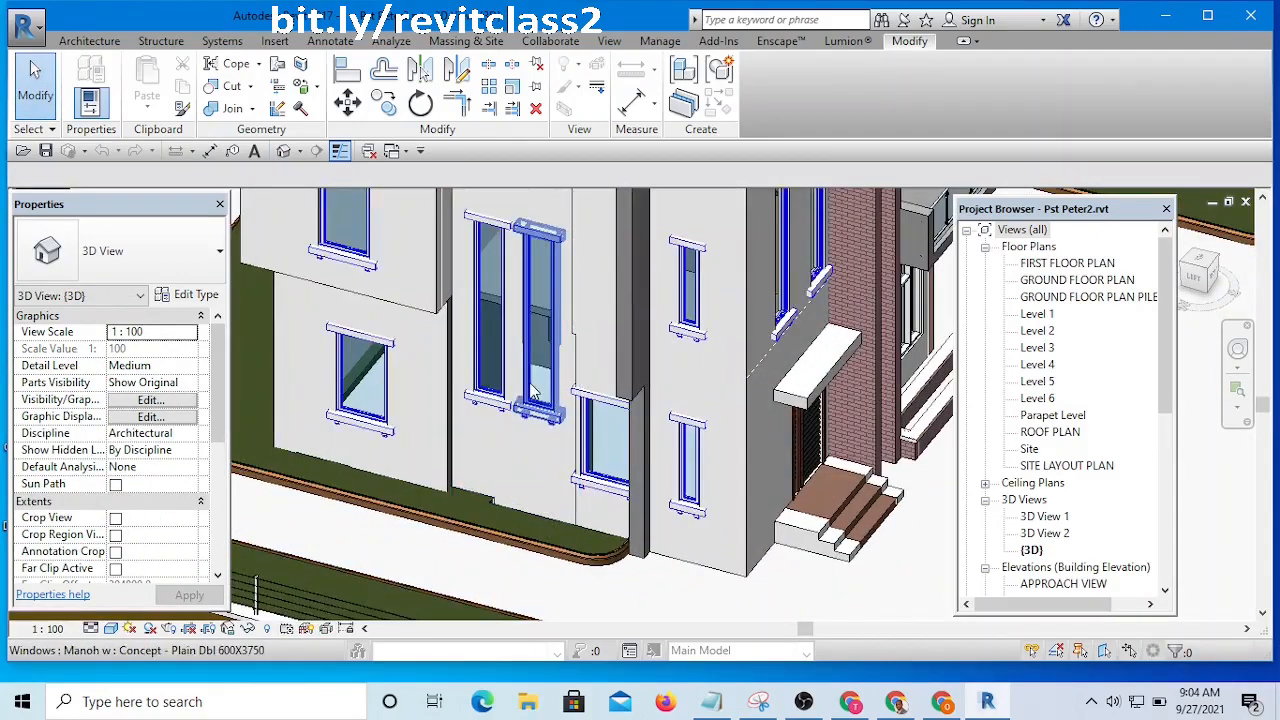
pyautogui.scroll(-4, 604, 358)
pyautogui.keyDown('shift'); pyautogui.moveTo(572, 425); pyautogui.dragTo(598, 284, button='middle'); pyautogui.keyUp('shift')
pyautogui.scroll(5, 581, 402)
pyautogui.scroll(-3, 607, 375)
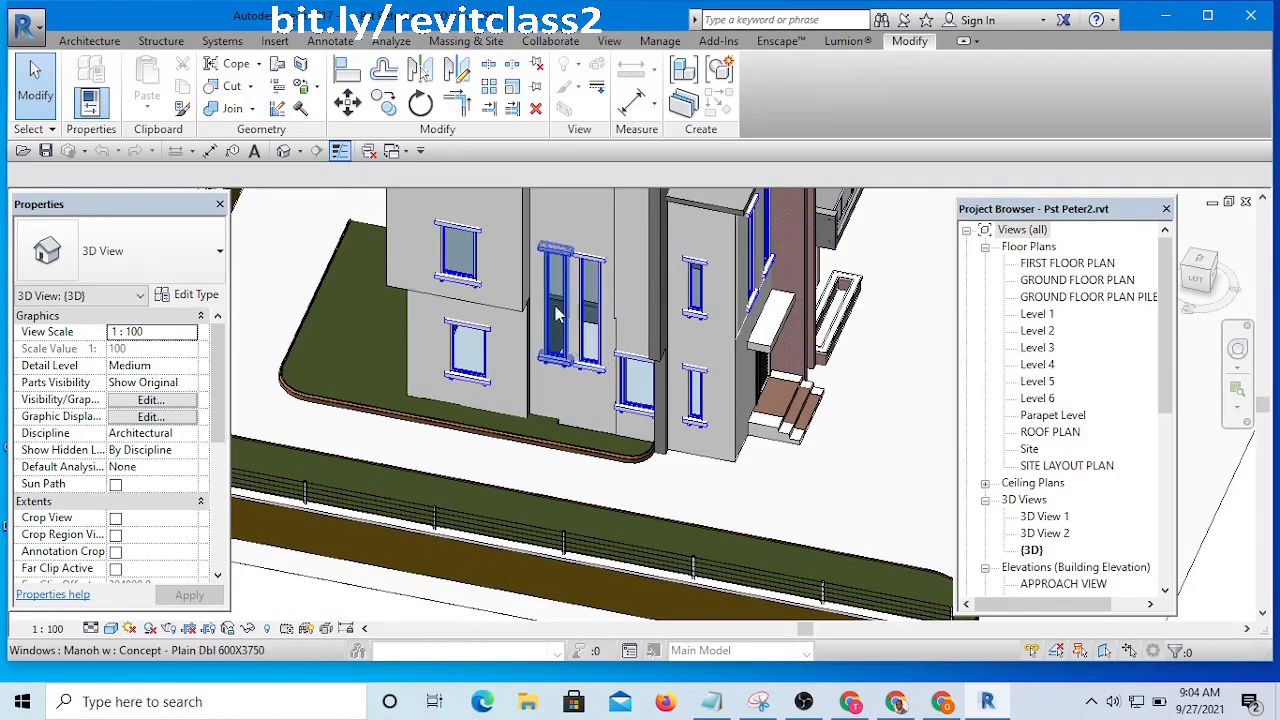
pyautogui.keyDown('shift'); pyautogui.moveTo(815, 412); pyautogui.dragTo(565, 380, button='middle'); pyautogui.keyUp('shift')
pyautogui.scroll(2, 560, 375)
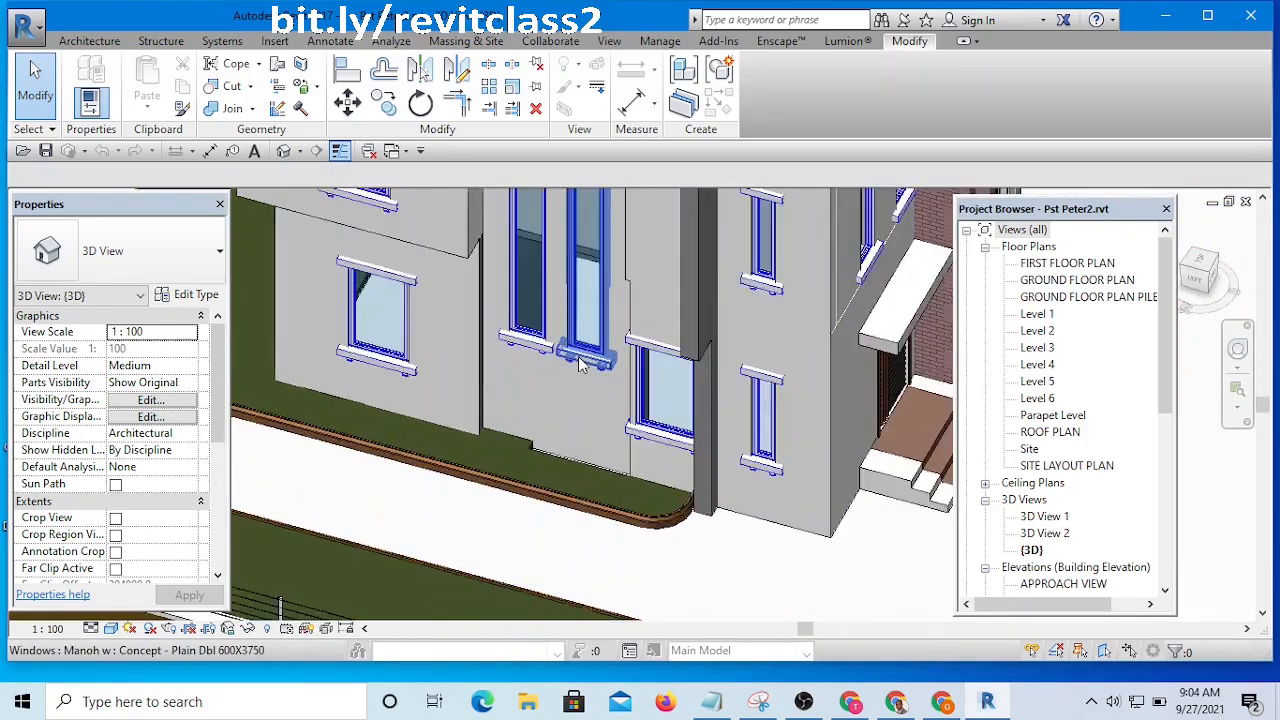
# - Inspect the type dimensions of one tall Concept - Plain Dbl 600X3750 window, leaving its properties as they are
pyautogui.click(580, 365)
pyautogui.scroll(-3, 580, 365)
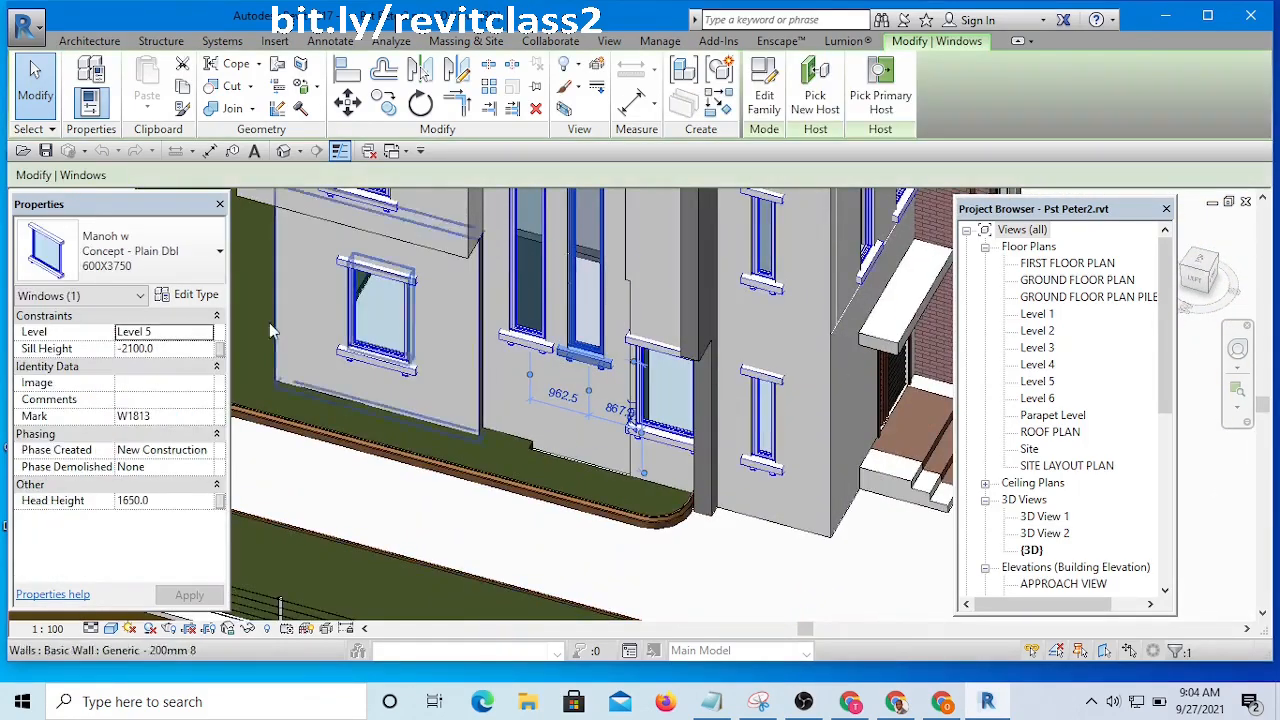
pyautogui.scroll(-2, 625, 378)
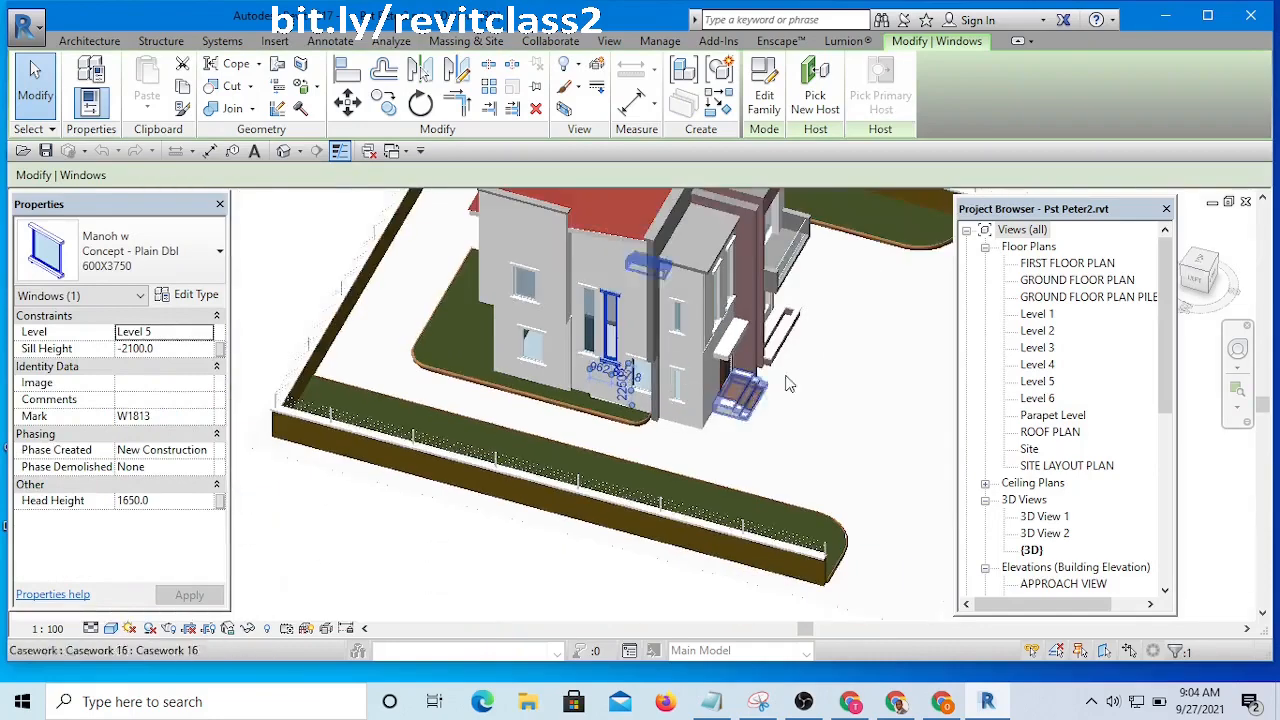
pyautogui.scroll(4, 719, 361)
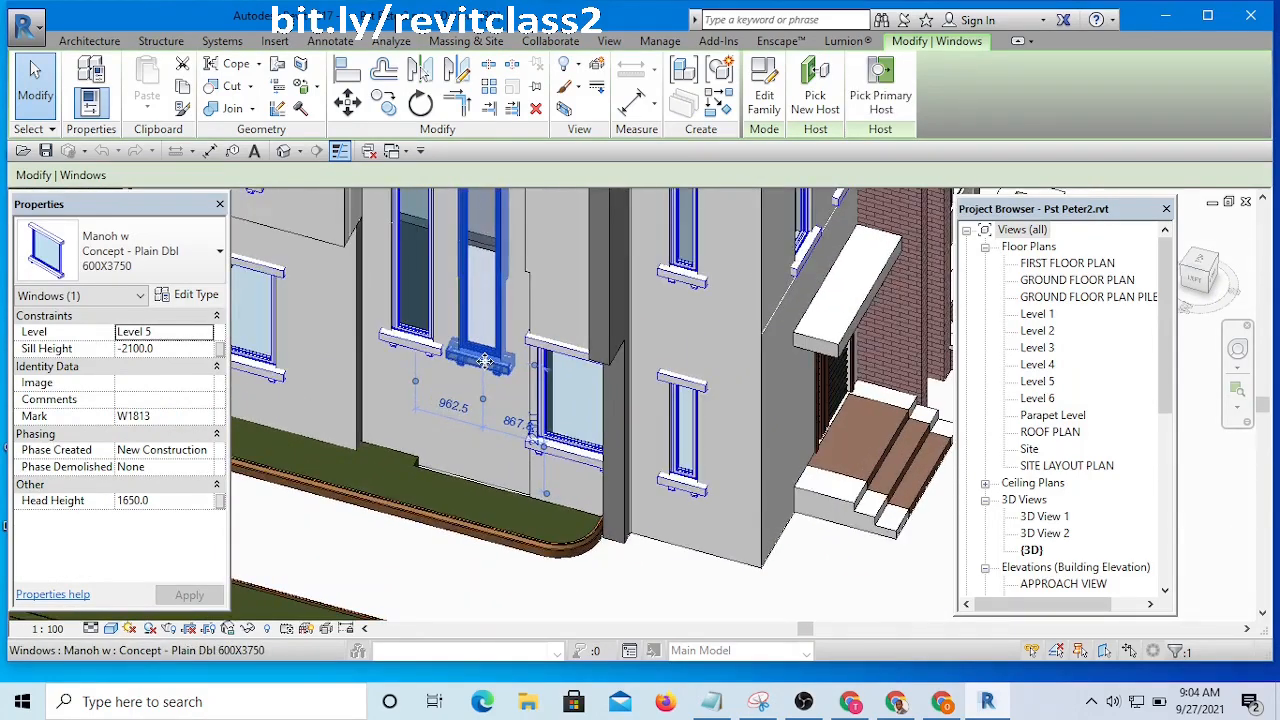
pyautogui.click(180, 297)
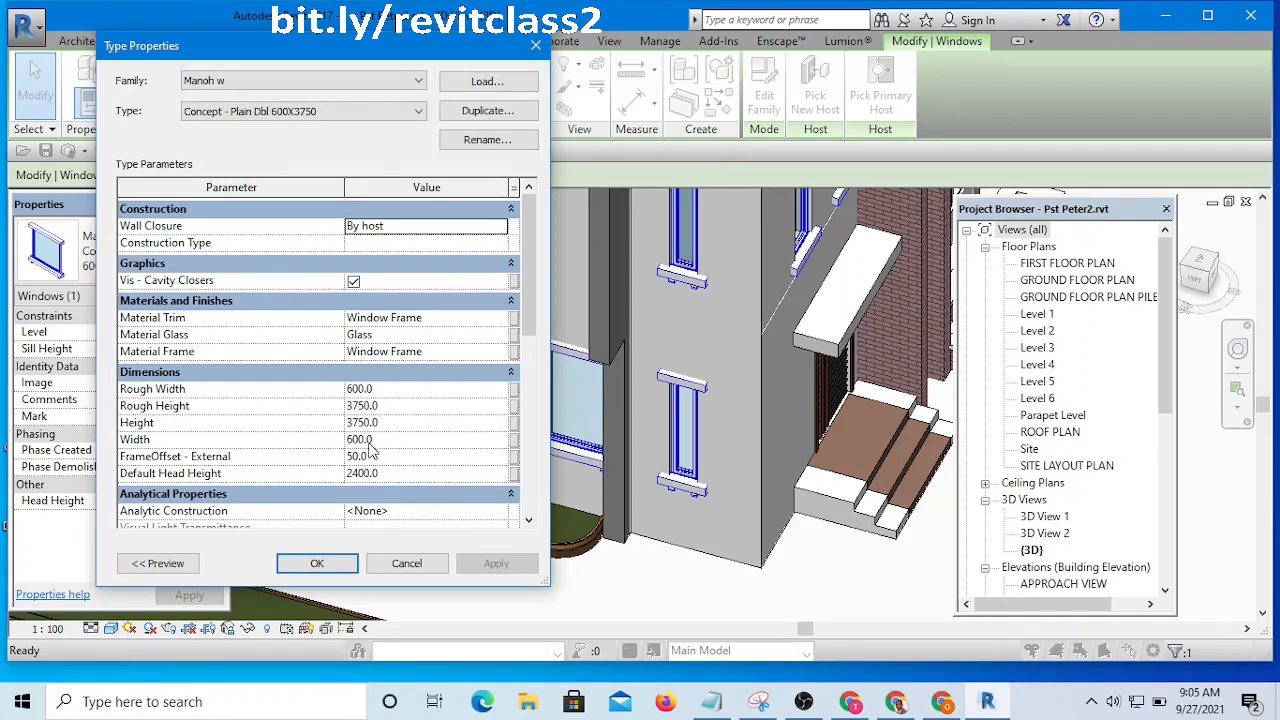
pyautogui.click(534, 47)
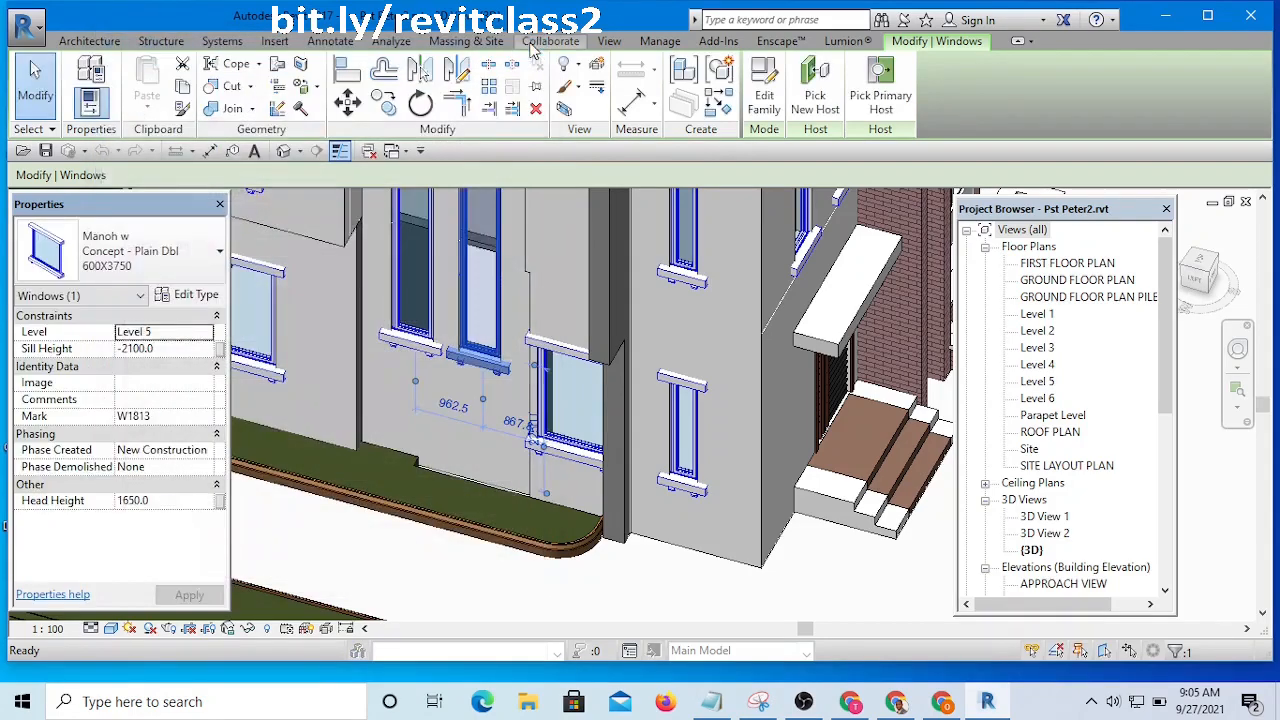
# - Switch back to the 3D view of How to Model a Building using Revit Architecture.rvt and find its 1500x1000 window
pyautogui.click(403, 151)
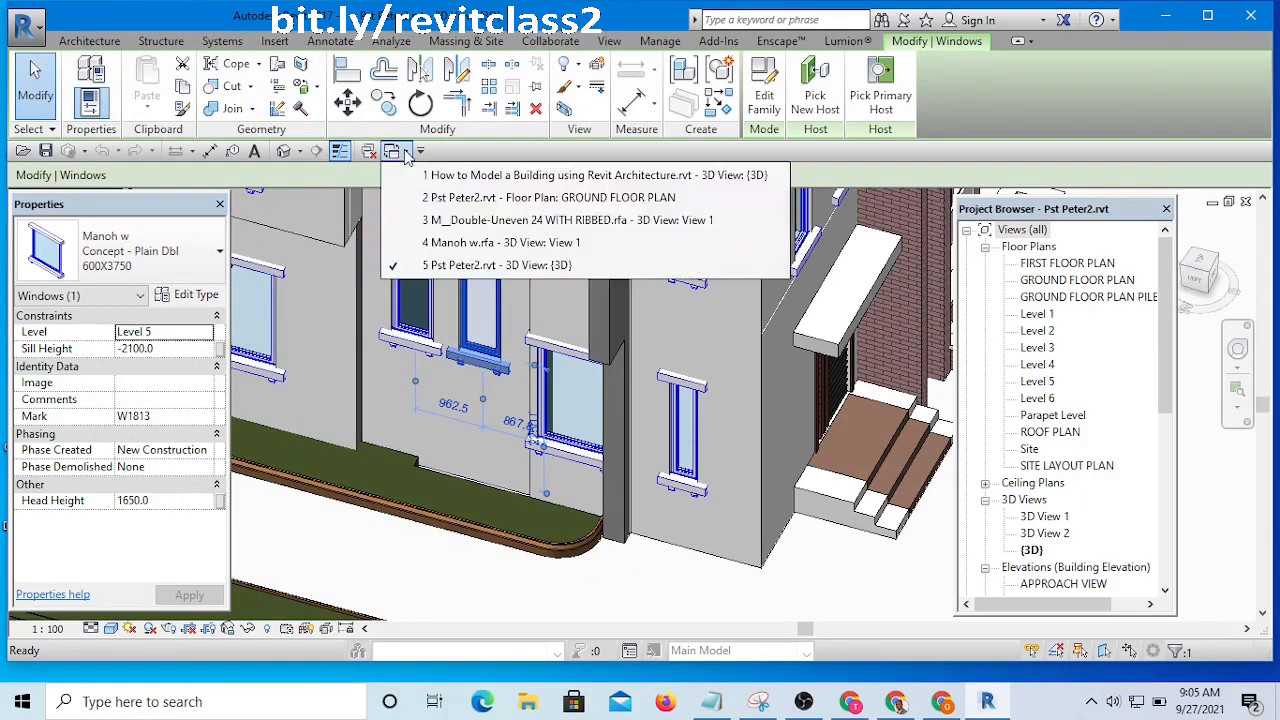
pyautogui.click(576, 176)
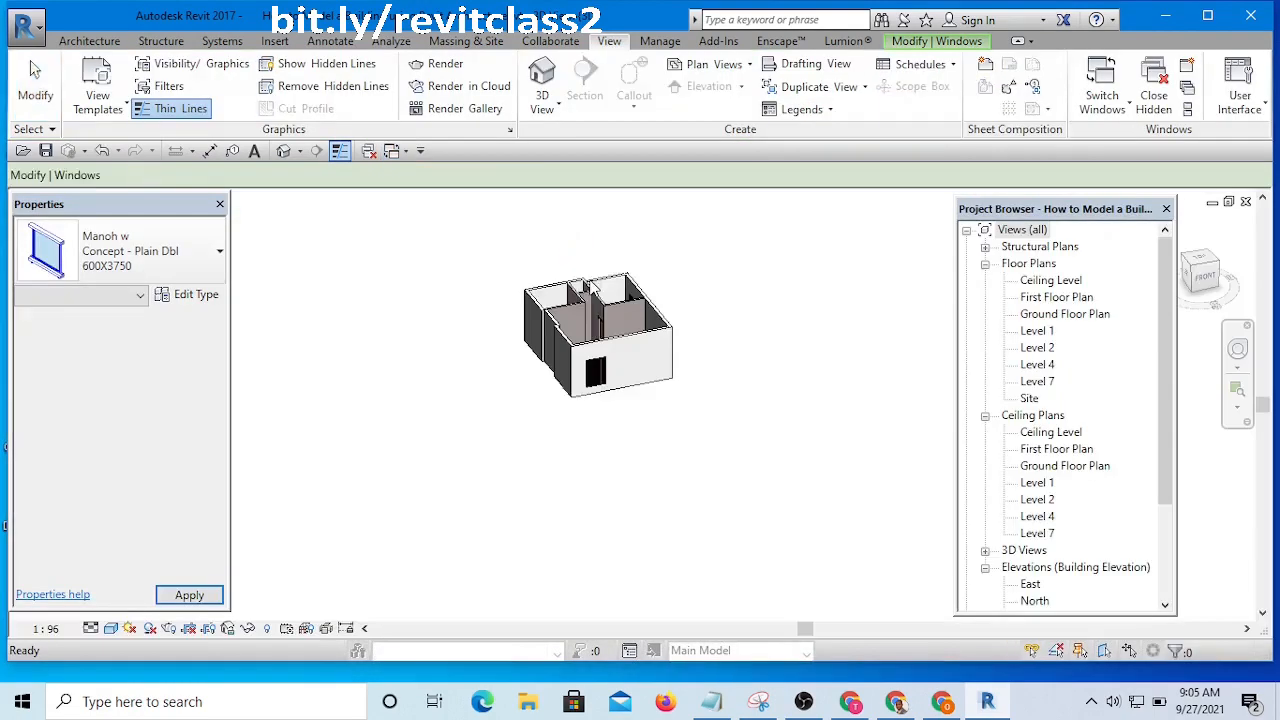
pyautogui.keyDown('shift'); pyautogui.moveTo(590, 320); pyautogui.dragTo(646, 350, button='middle'); pyautogui.keyUp('shift')
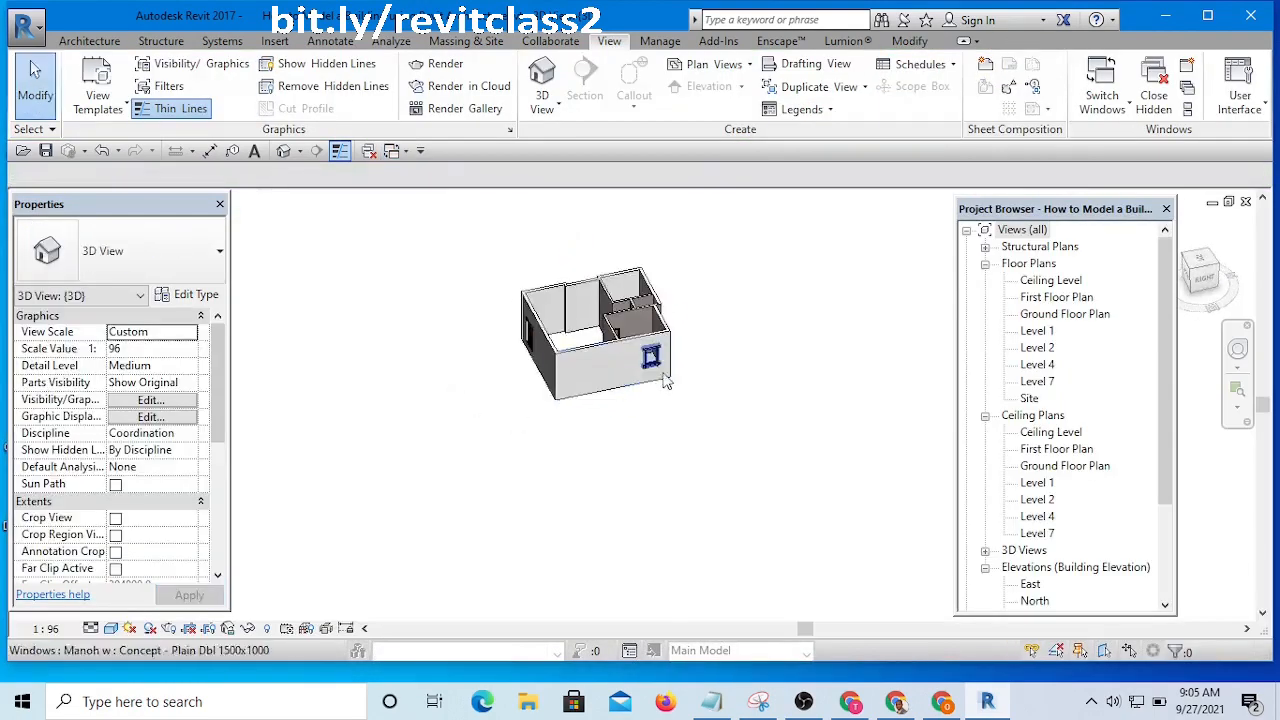
pyautogui.scroll(6, 640, 360)
pyautogui.scroll(-3, 678, 380)
# - Create a similar Concept - Plain Dbl 1500x1000 window and place it in the recessed external wall on the opposite side
pyautogui.click(444, 364)
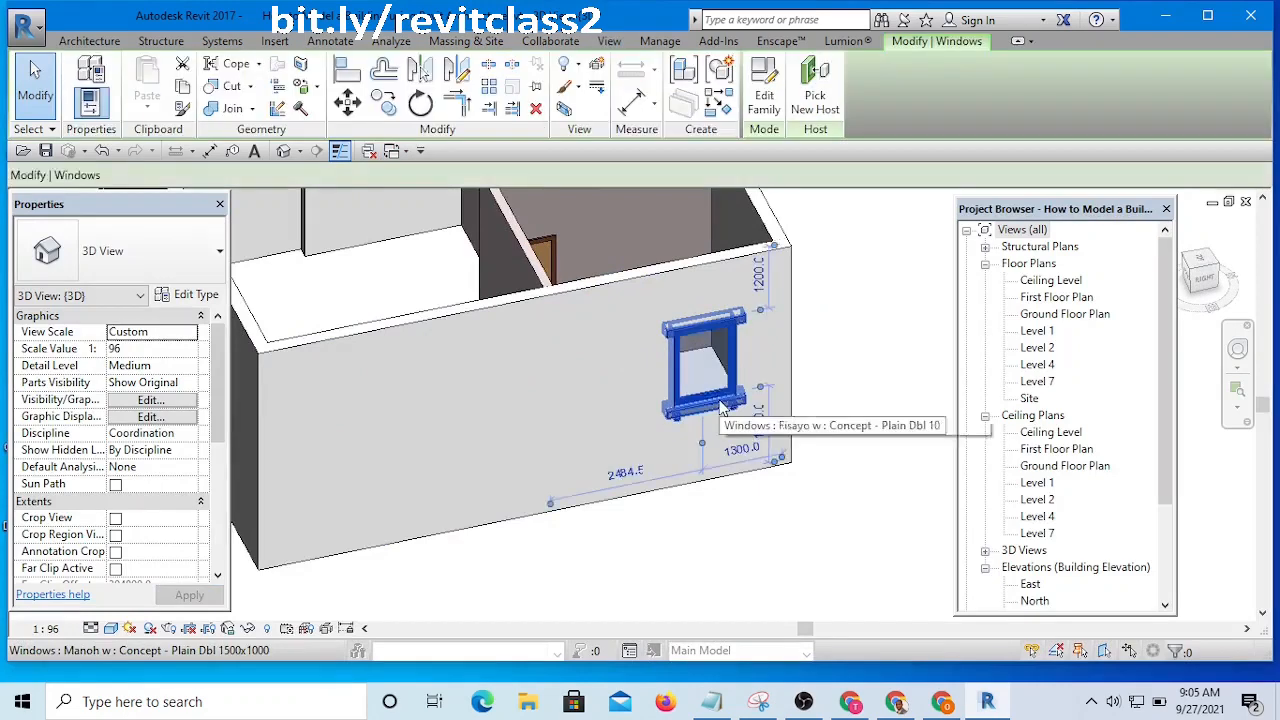
pyautogui.keyDown('shift'); pyautogui.moveTo(444, 364); pyautogui.dragTo(828, 420, button='middle'); pyautogui.keyUp('shift')
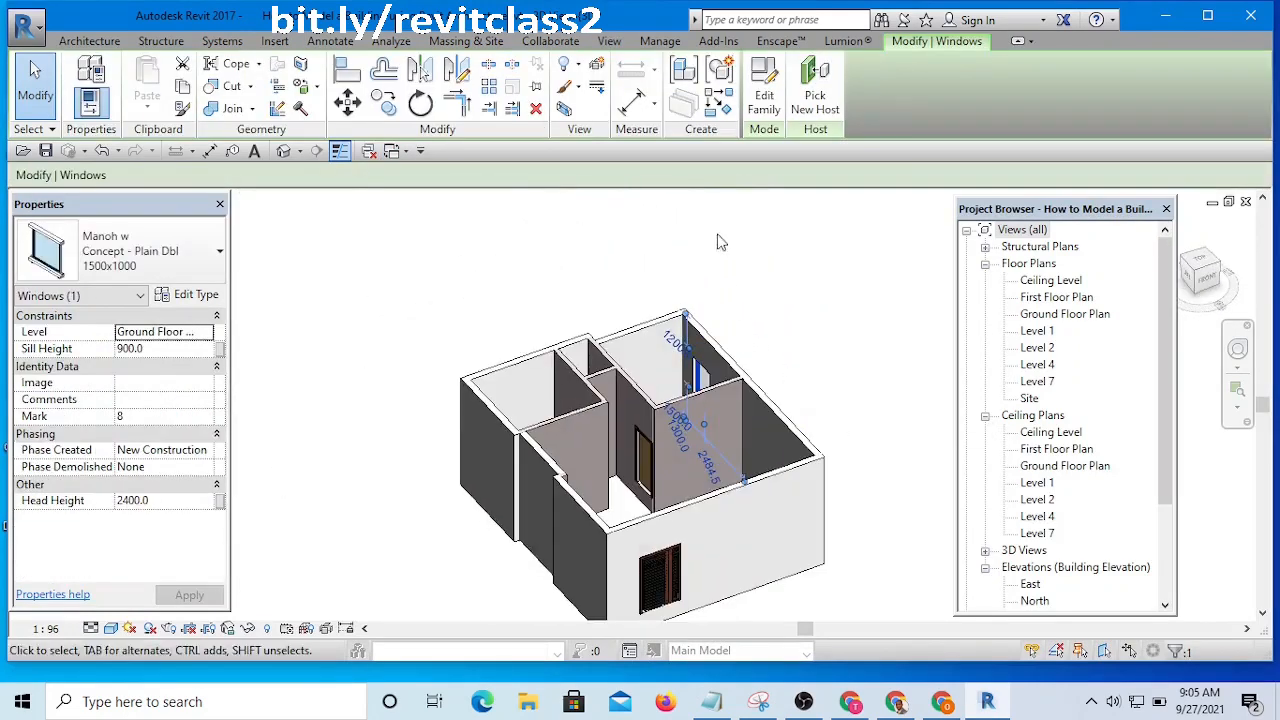
pyautogui.click(724, 106)
pyautogui.scroll(5, 529, 566)
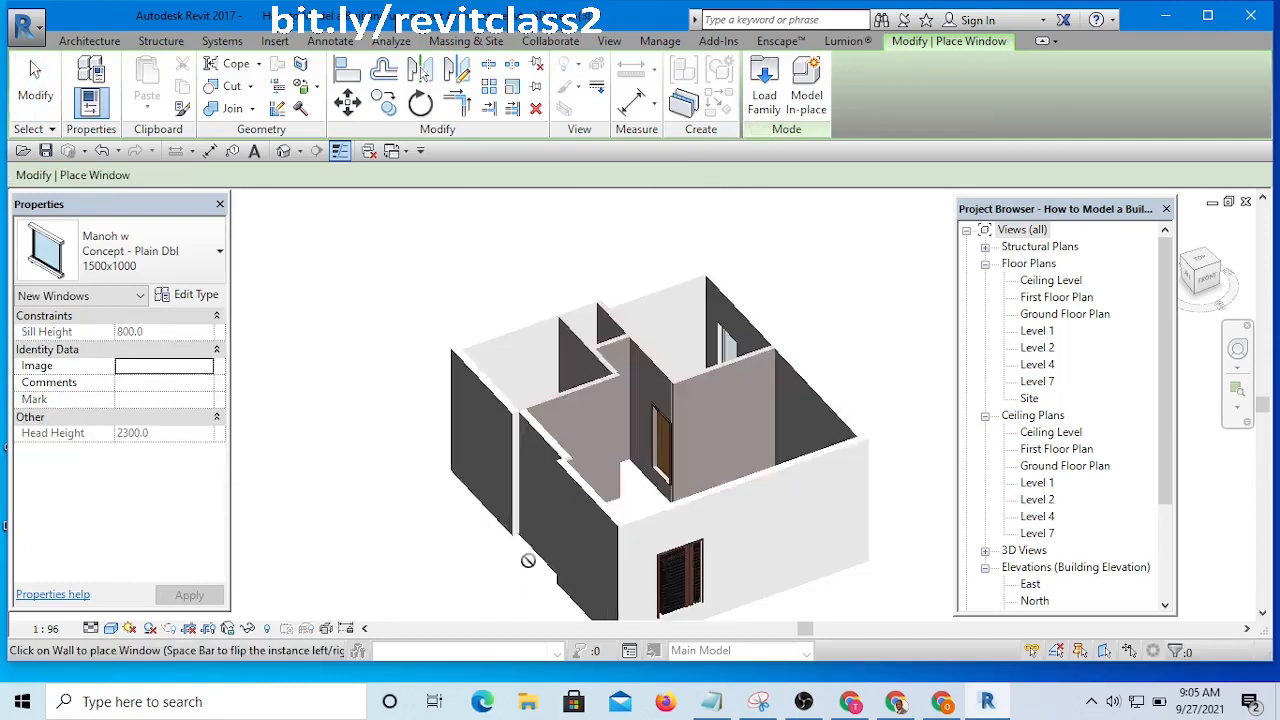
pyautogui.scroll(-5, 547, 416)
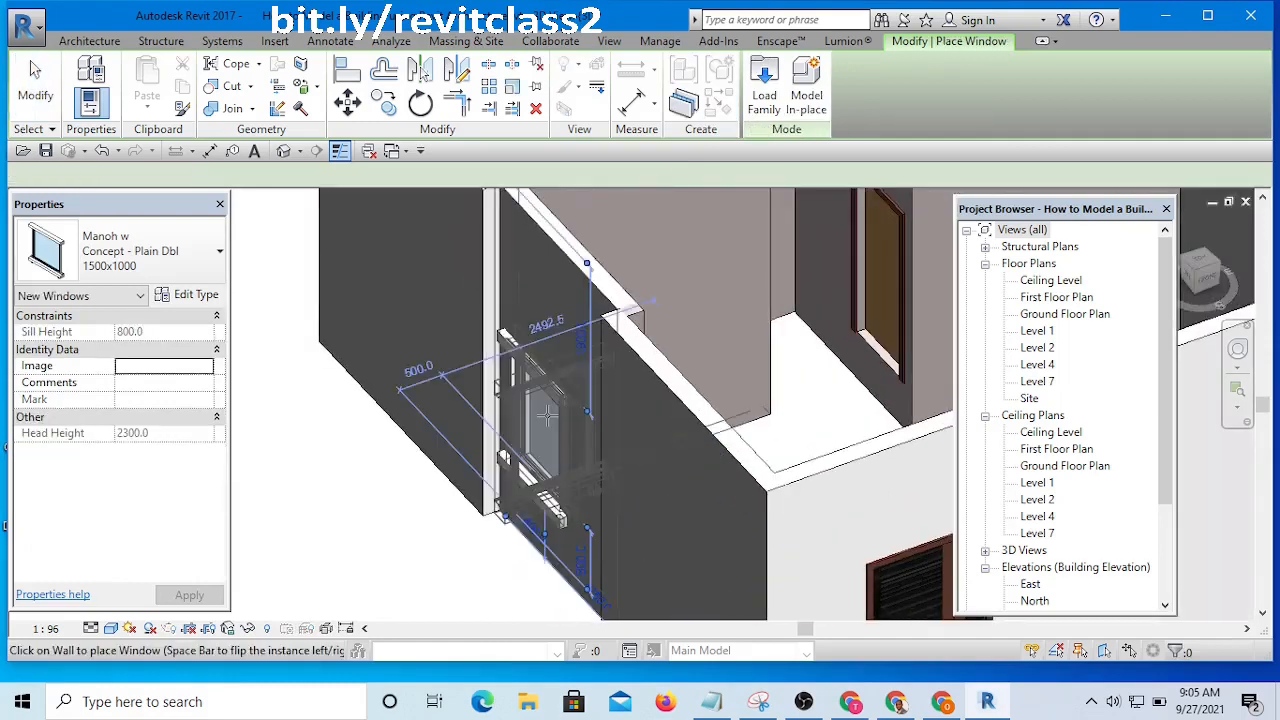
pyautogui.click(580, 420)
pyautogui.press('Escape')
pyautogui.press('Escape')
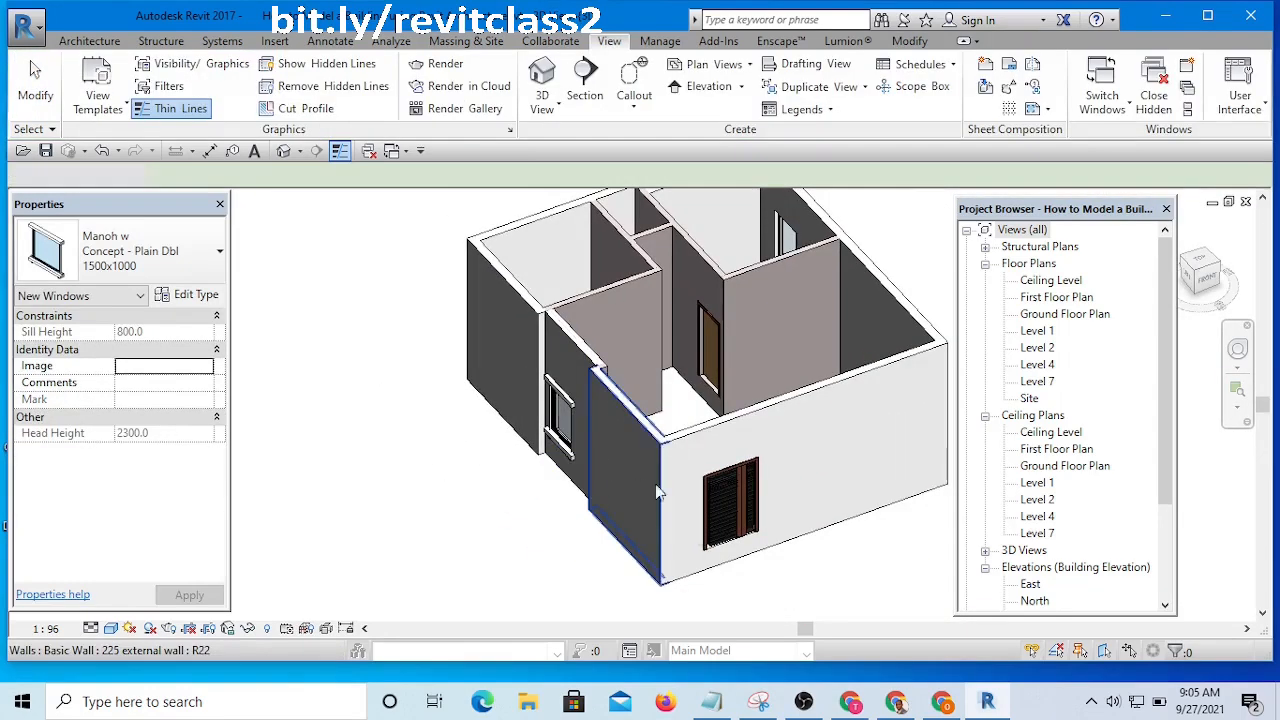
# - In the Ground Floor Plan, change the staircase window to Concept - Plain Dbl 600X3750 and copy it about 995 mm along the wall
pyautogui.click(1168, 353)
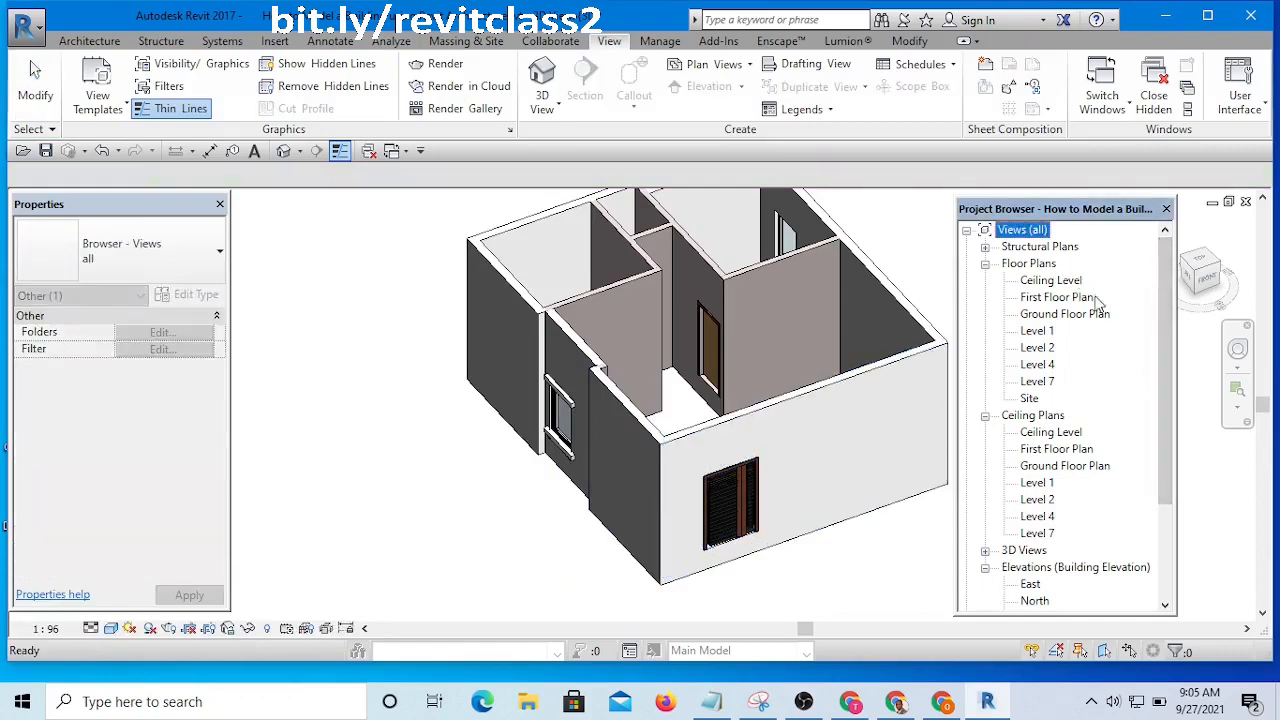
pyautogui.doubleClick(1070, 314)
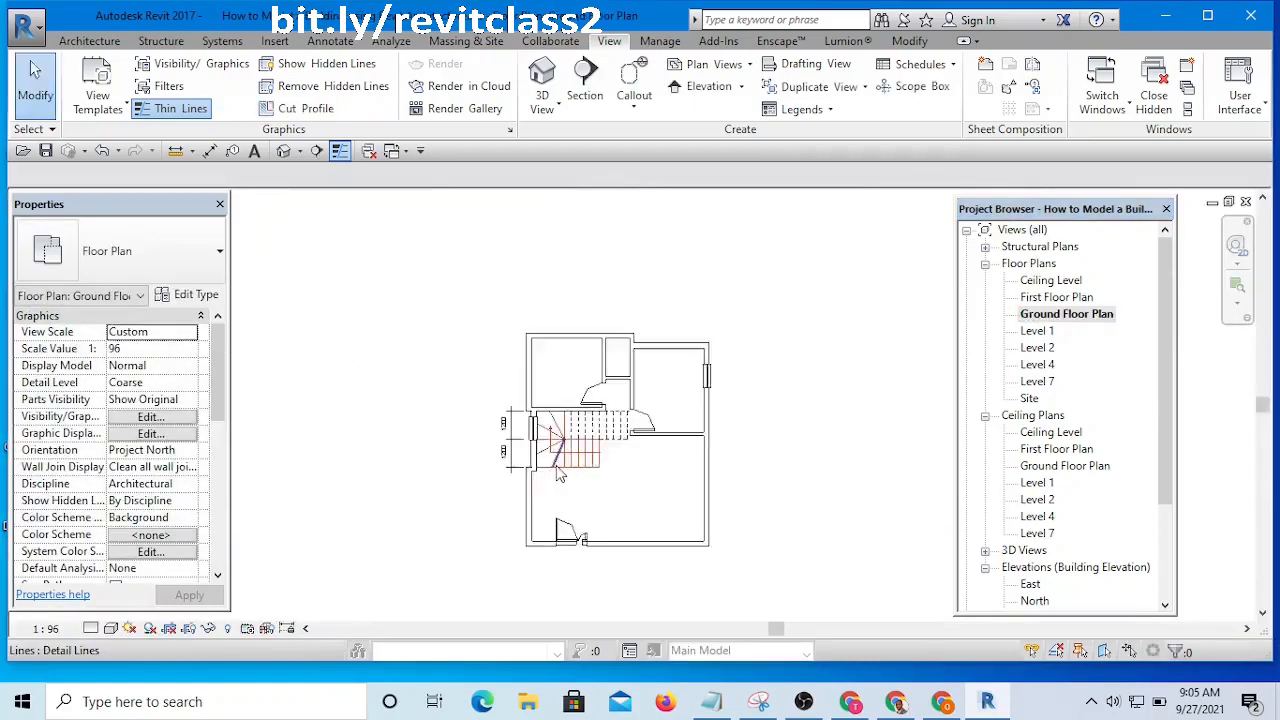
pyautogui.scroll(4, 560, 476)
pyautogui.click(602, 356)
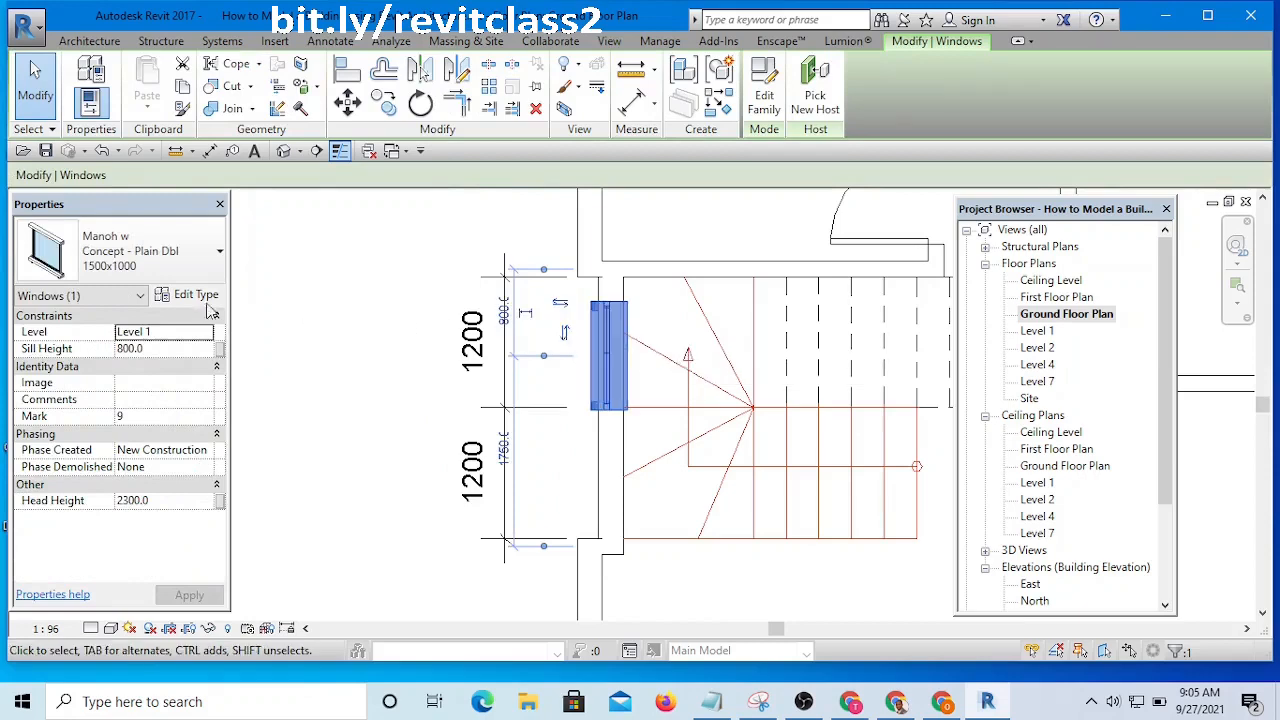
pyautogui.click(180, 257)
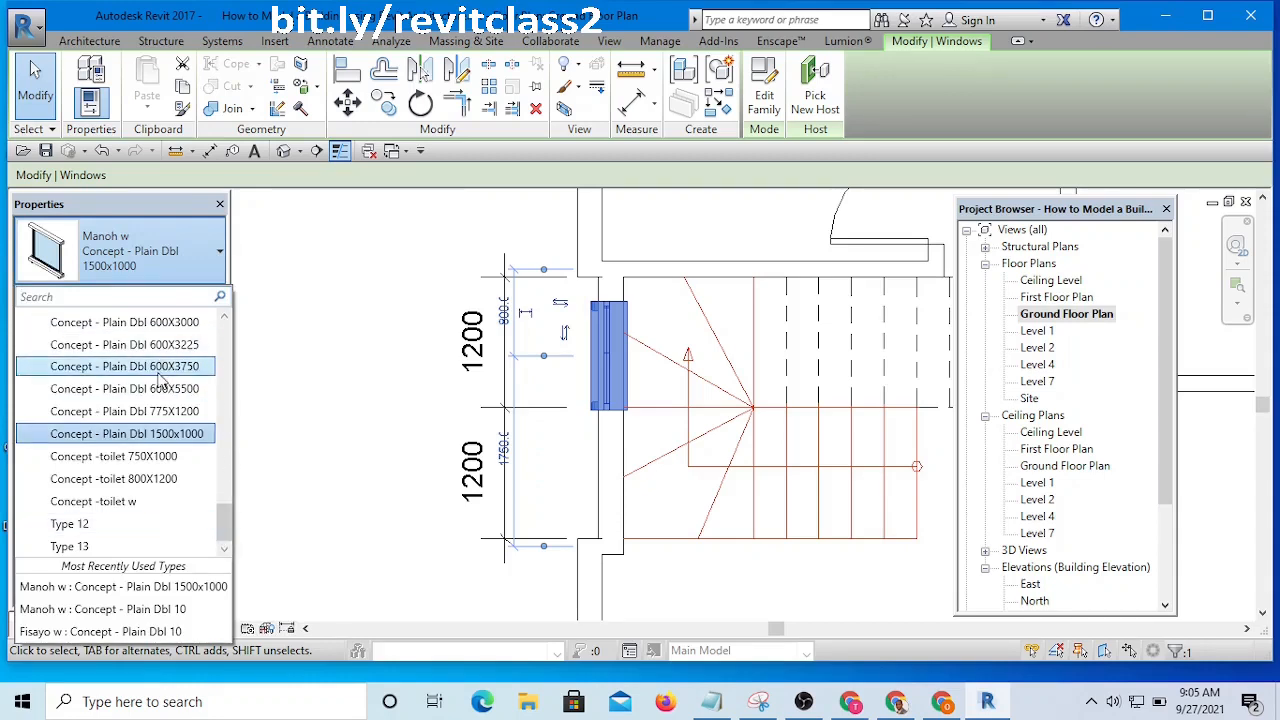
pyautogui.click(163, 368)
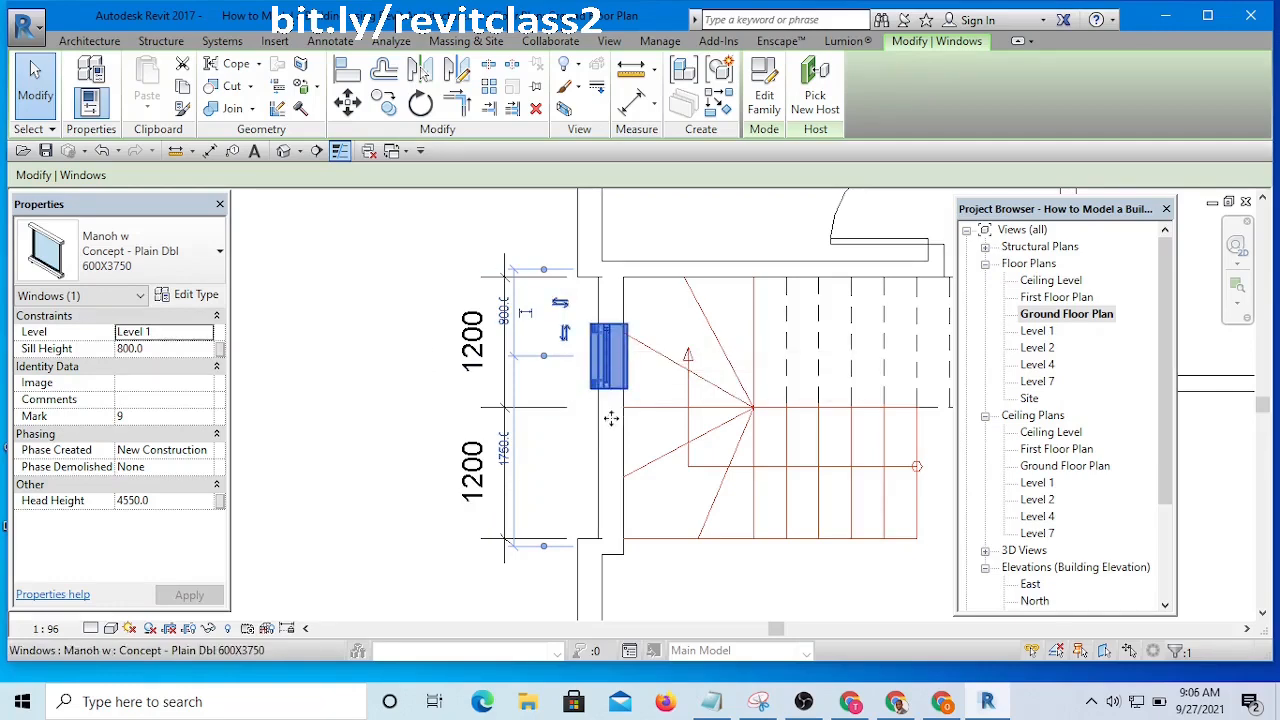
pyautogui.keyDown('ctrl'); pyautogui.moveTo(612, 345); pyautogui.dragTo(612, 455); pyautogui.keyUp('ctrl')
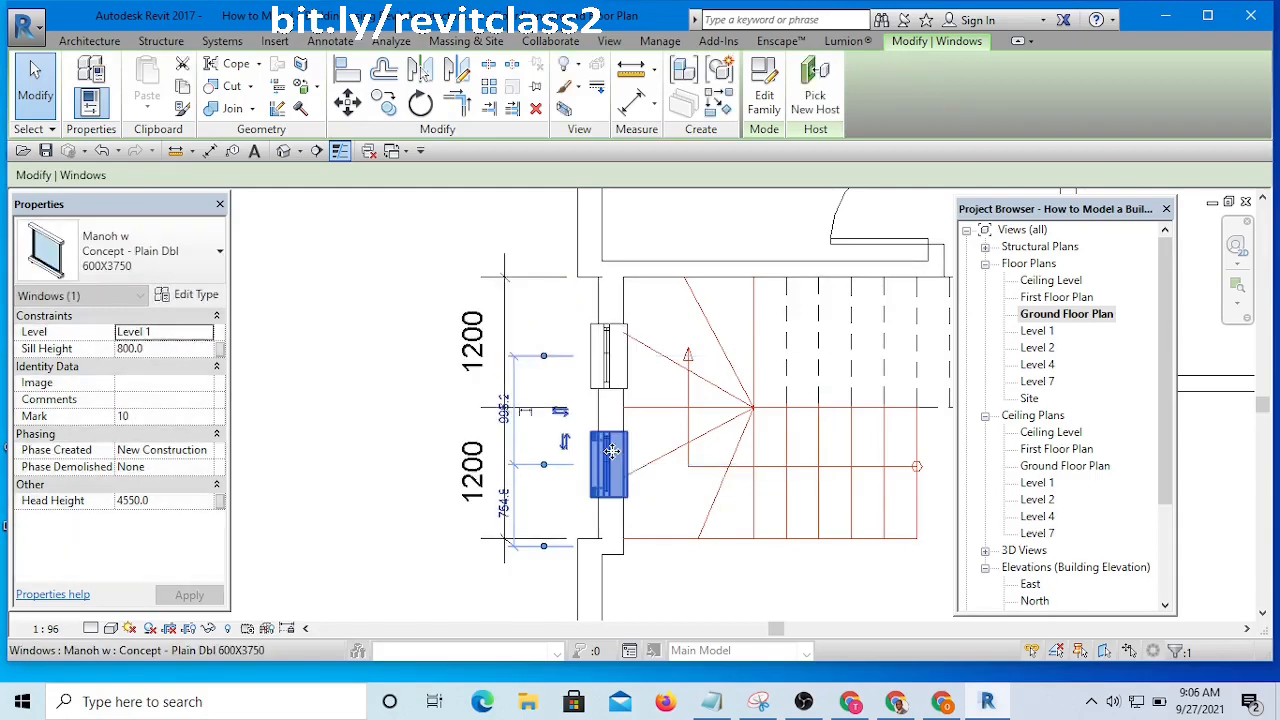
pyautogui.click(326, 335)
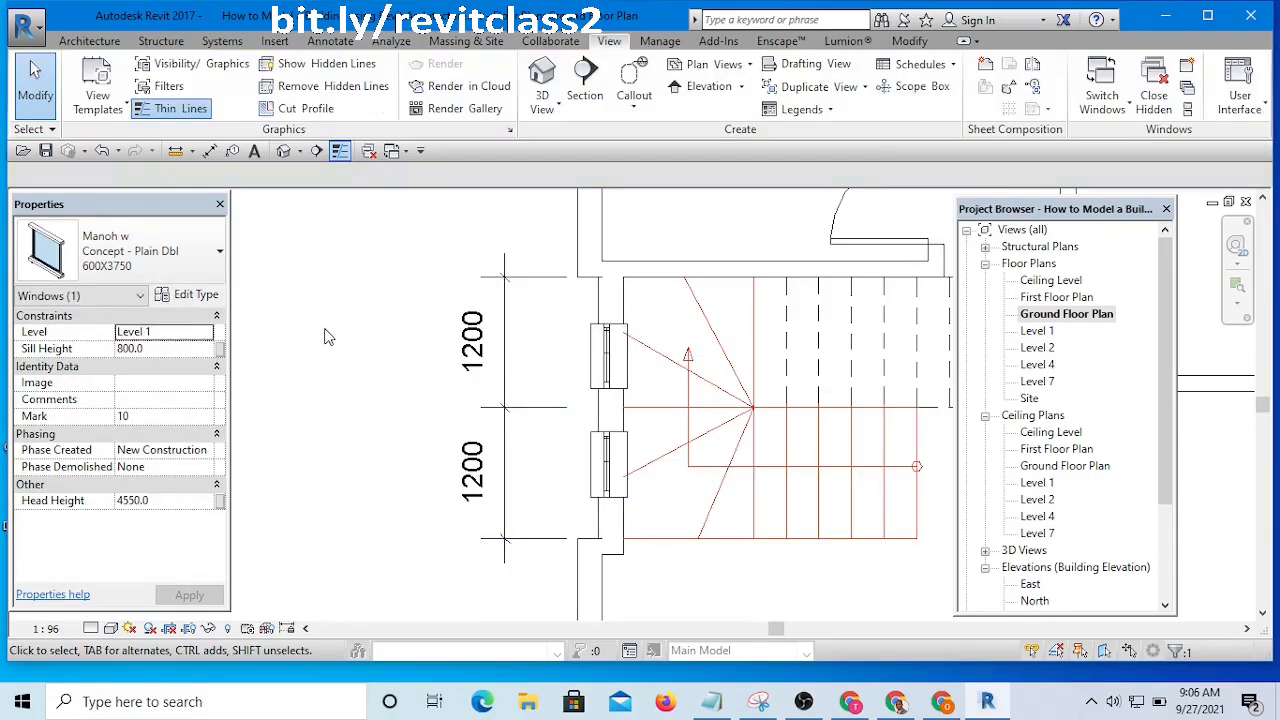
# - Examine the two tall staircase windows and their height relative to the external wall in the 3D view
pyautogui.click(285, 151)
pyautogui.scroll(1, 632, 452)
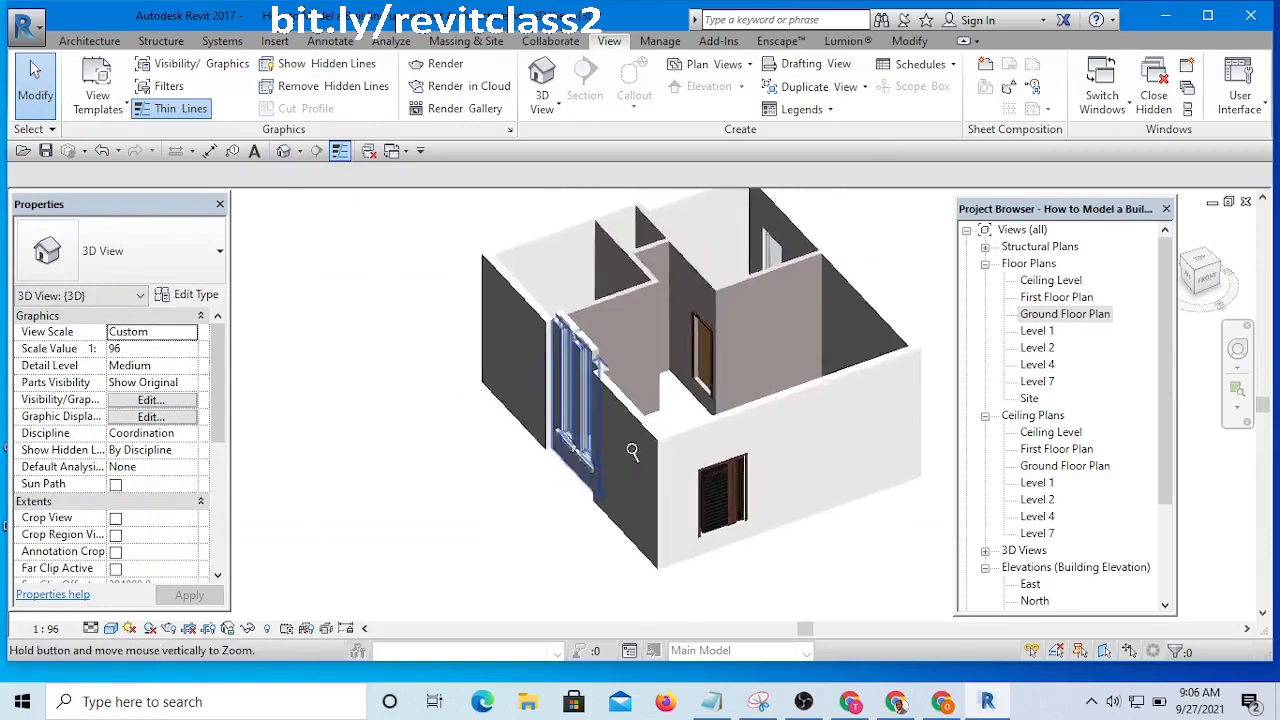
pyautogui.scroll(-2, 632, 452)
pyautogui.keyDown('shift'); pyautogui.moveTo(563, 477); pyautogui.dragTo(631, 358, button='middle'); pyautogui.keyUp('shift')
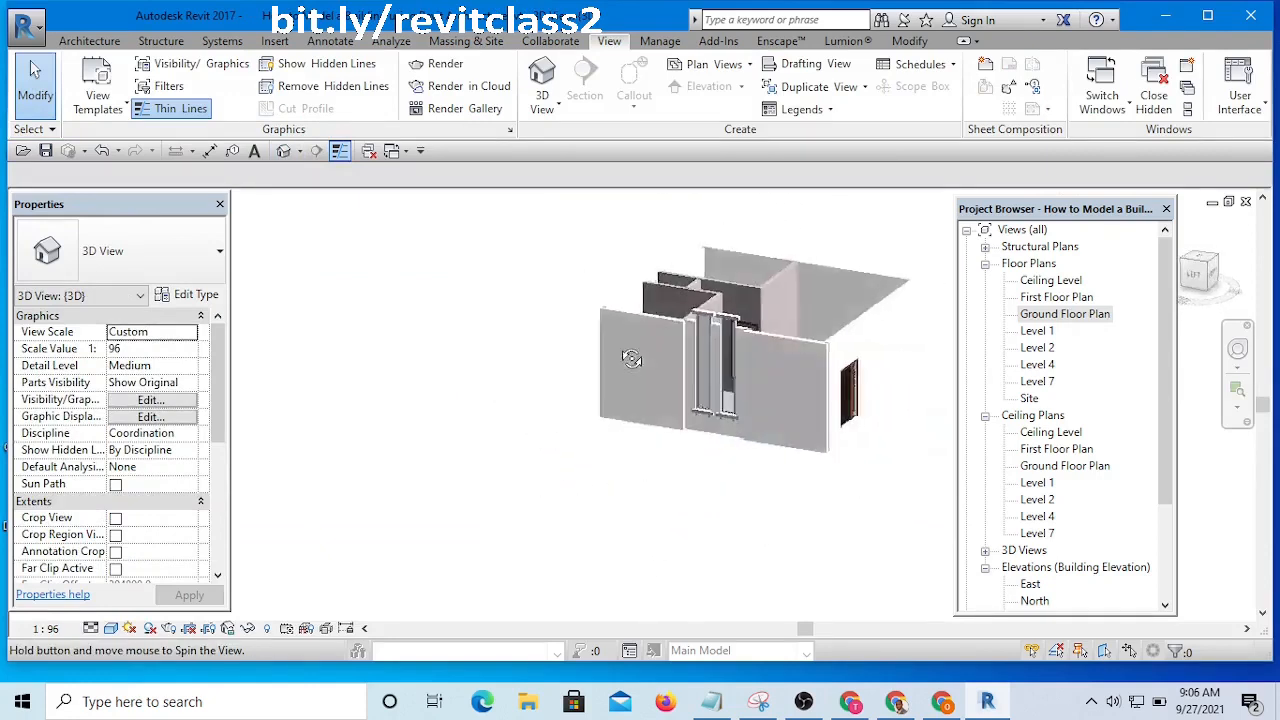
pyautogui.scroll(4, 710, 392)
pyautogui.scroll(-2, 677, 431)
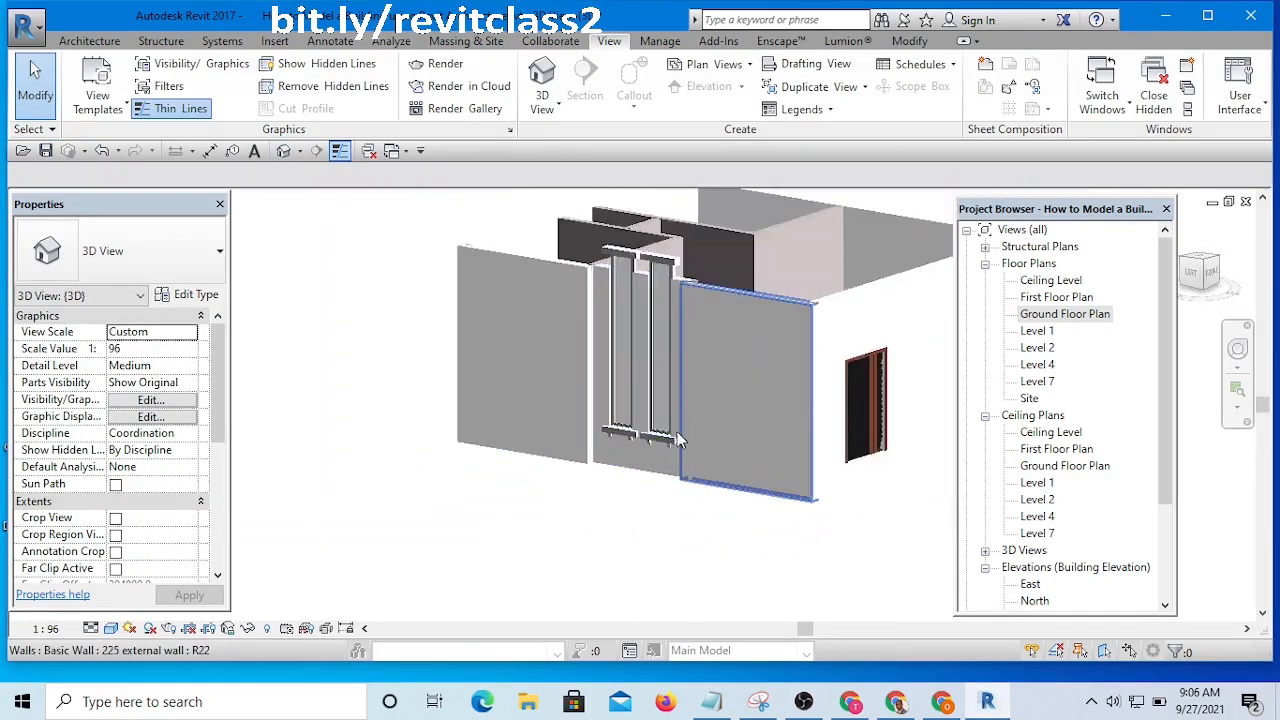
pyautogui.scroll(-4, 677, 438)
pyautogui.keyDown('shift'); pyautogui.moveTo(651, 440); pyautogui.dragTo(729, 529, button='middle'); pyautogui.keyUp('shift')
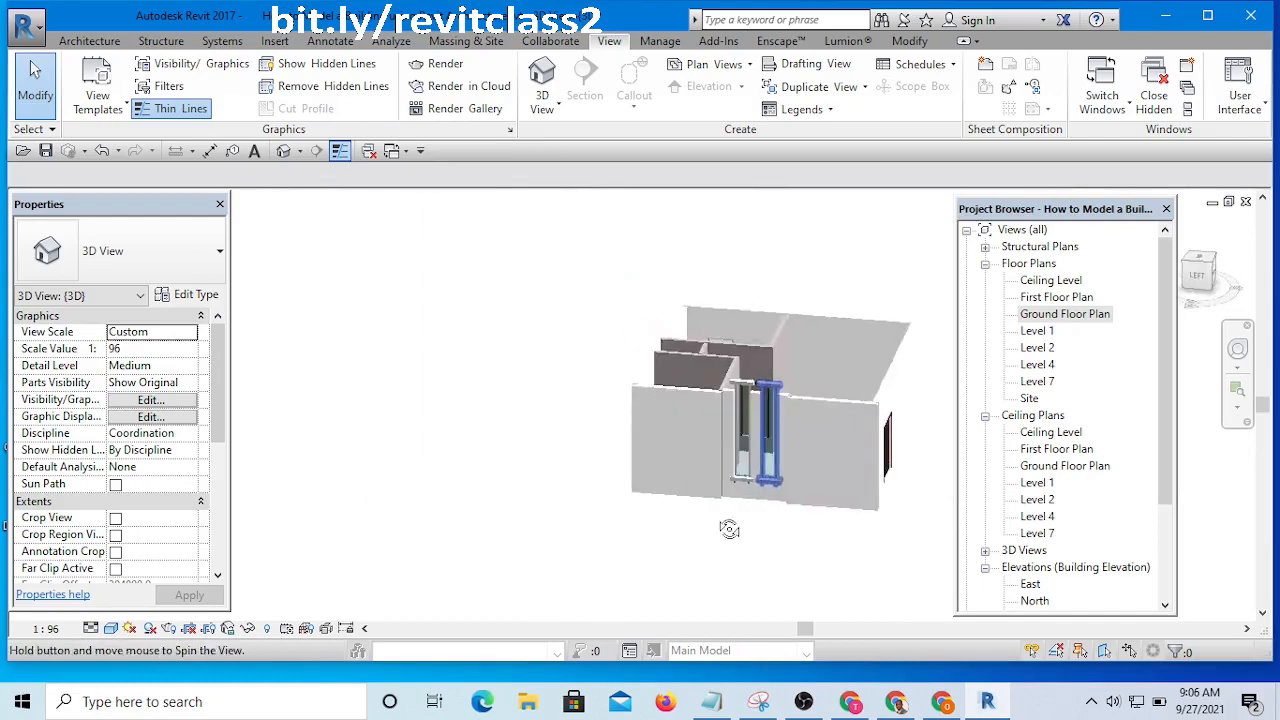
# - Create a similar Concept - Plain Dbl 600X3750 window and place it beside the staircase windows, about 1300 mm from the building corner
pyautogui.scroll(4, 773, 462)
pyautogui.scroll(-3, 729, 441)
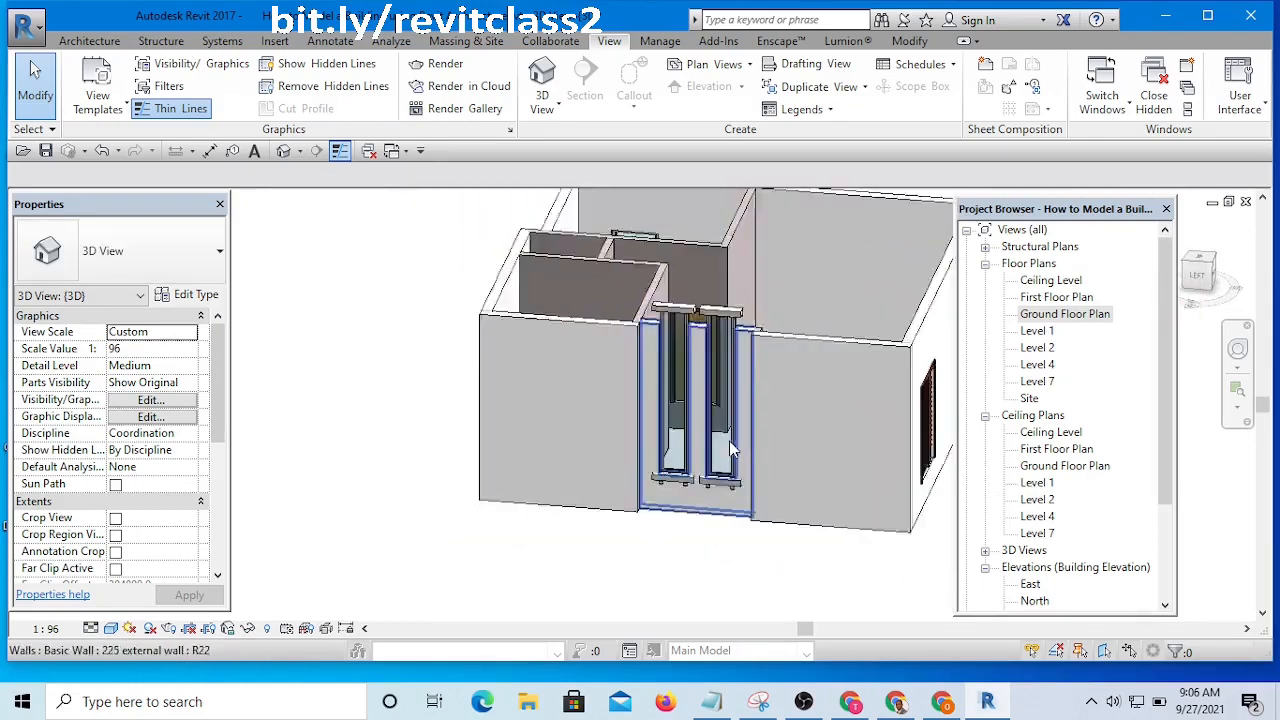
pyautogui.keyDown('shift'); pyautogui.moveTo(729, 441); pyautogui.dragTo(722, 474, button='middle'); pyautogui.keyUp('shift')
pyautogui.scroll(4, 567, 486)
pyautogui.scroll(2, 572, 476)
pyautogui.scroll(-5, 579, 464)
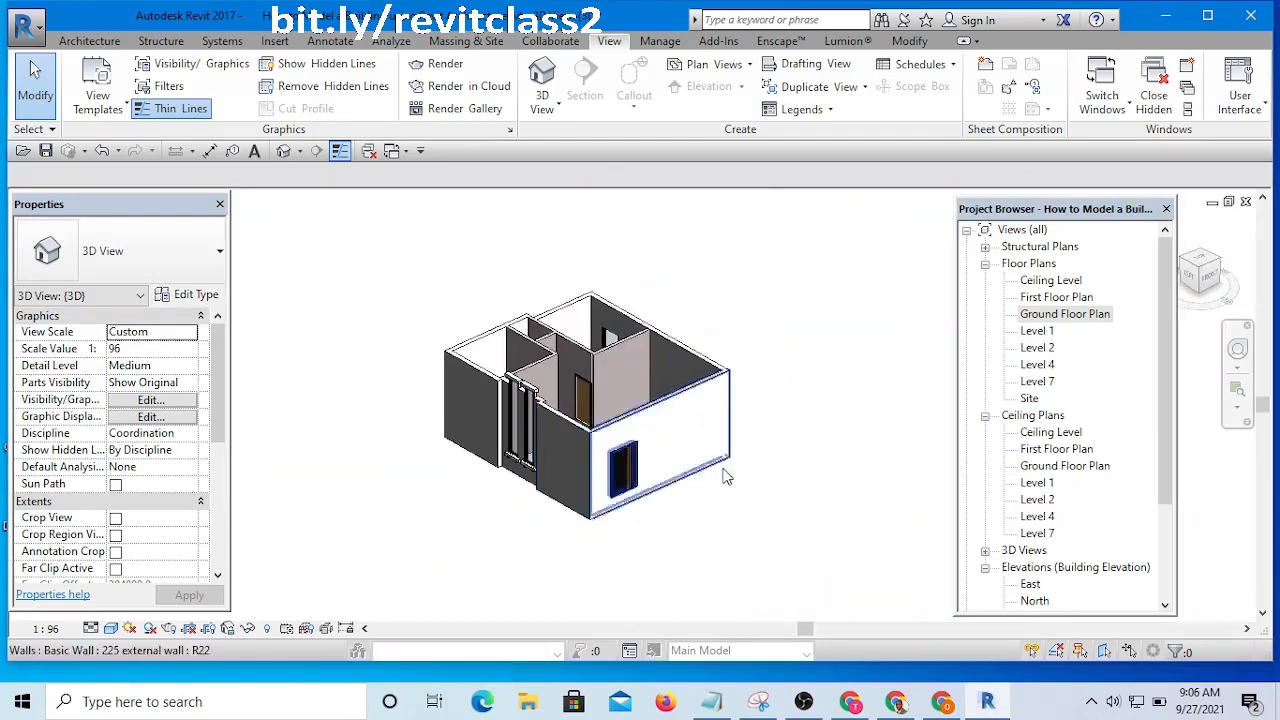
pyautogui.scroll(5, 595, 540)
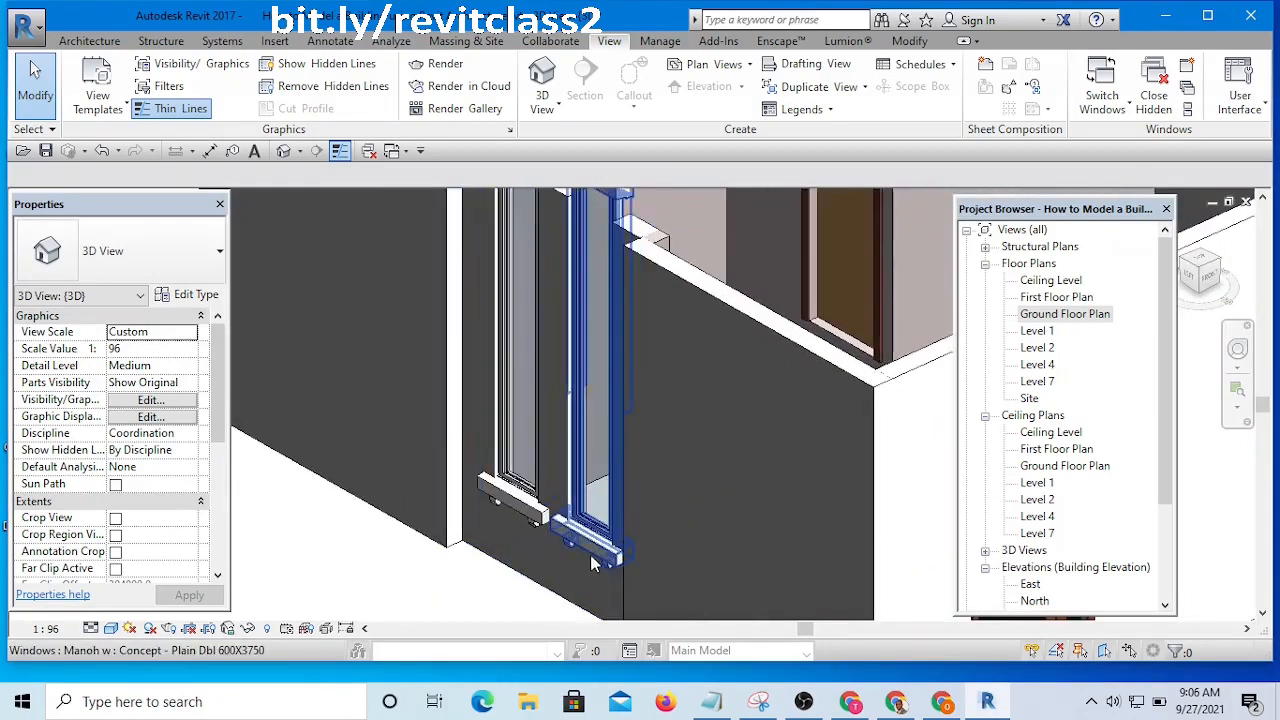
pyautogui.click(590, 554)
pyautogui.scroll(-6, 520, 401)
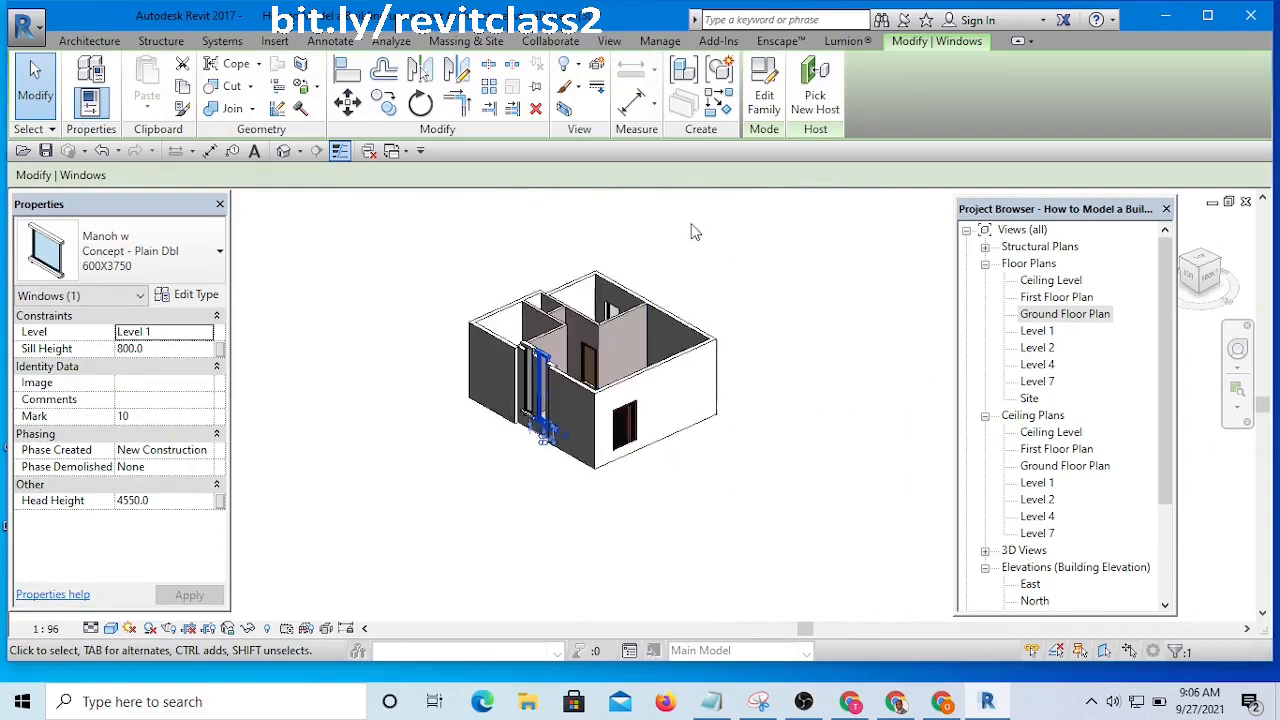
pyautogui.click(720, 102)
pyautogui.scroll(5, 573, 363)
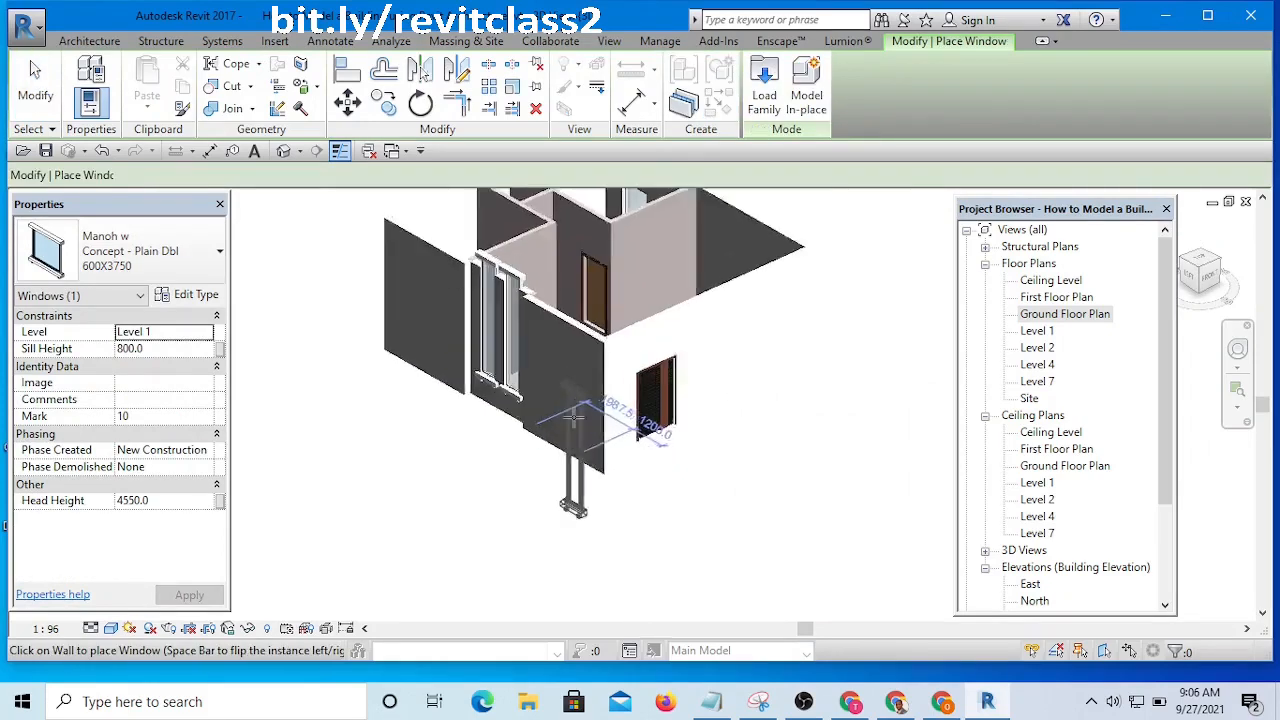
pyautogui.click(573, 364)
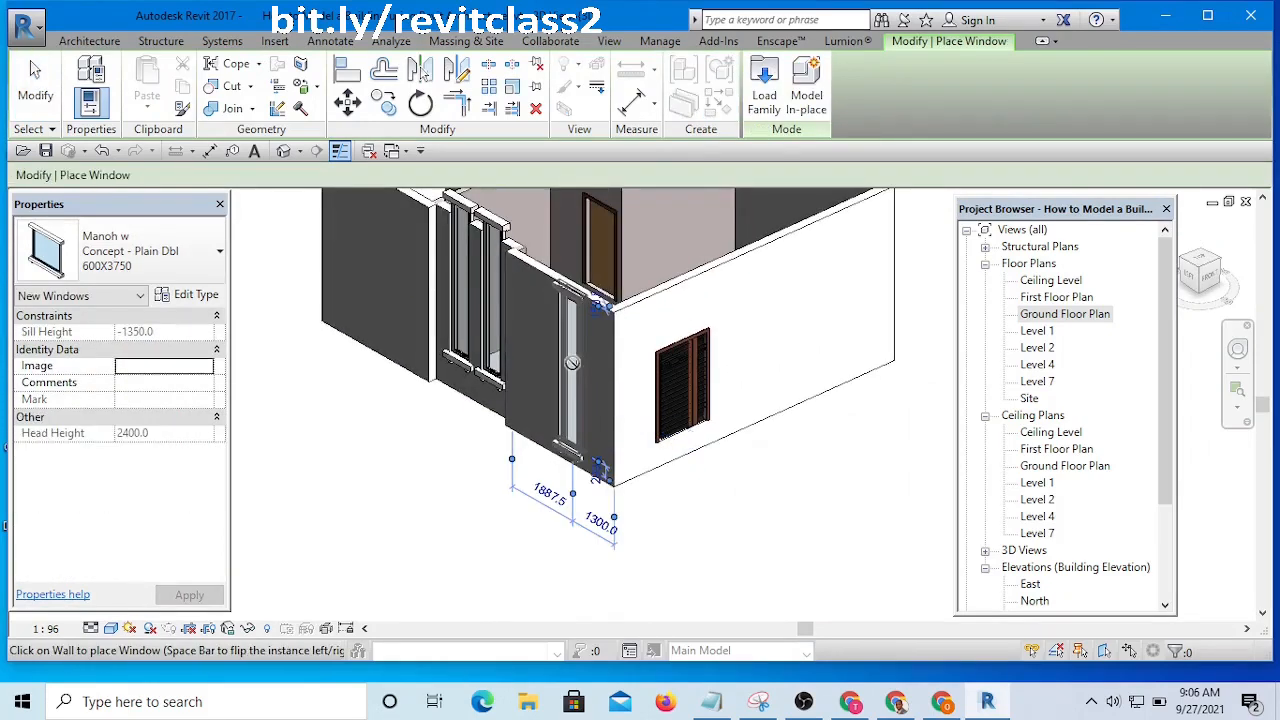
pyautogui.press('Escape')
pyautogui.press('Escape')
# - Change the new window near the building corner to the Concept -1800x600 type
pyautogui.scroll(4, 575, 455)
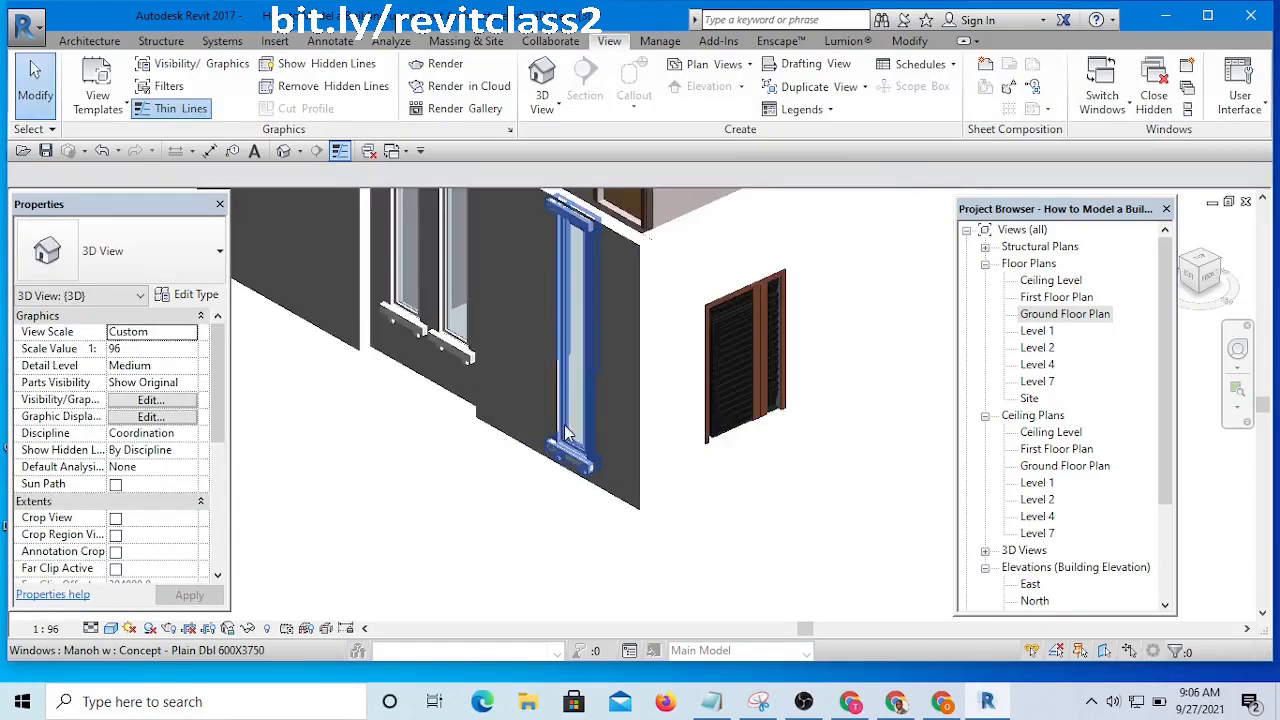
pyautogui.click(580, 464)
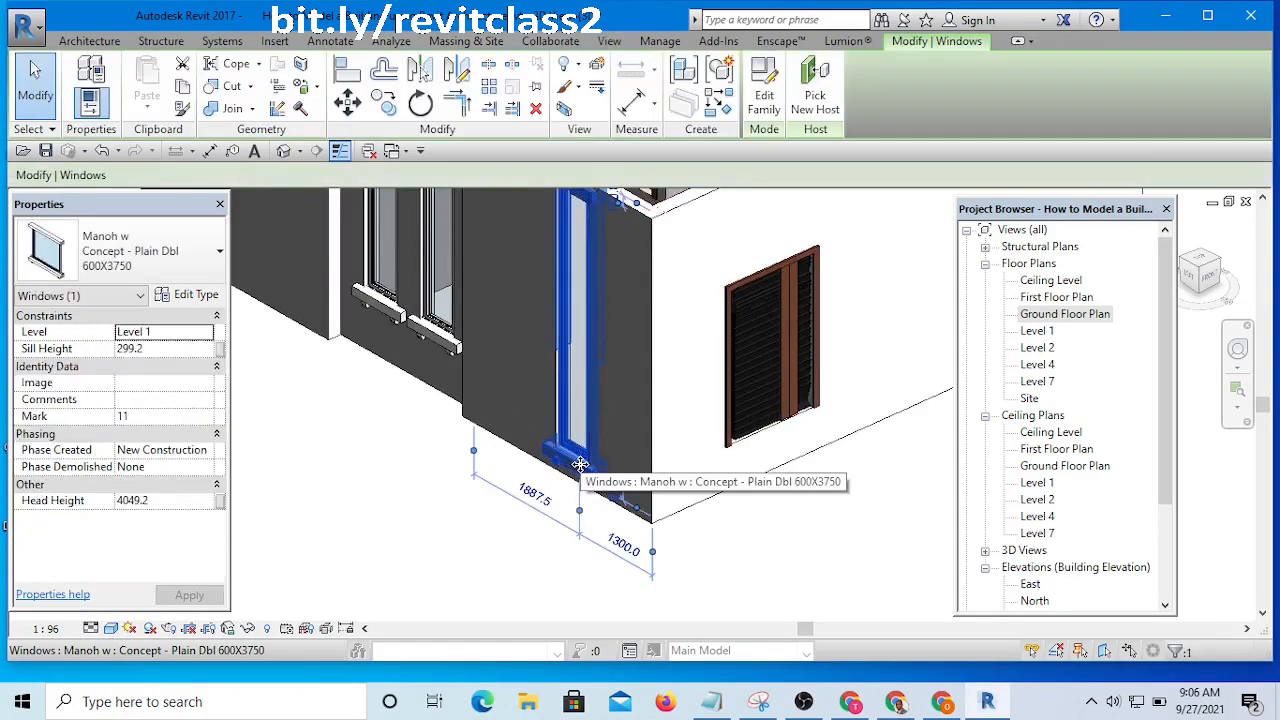
pyautogui.keyDown('shift'); pyautogui.moveTo(594, 350); pyautogui.dragTo(560, 357, button='middle'); pyautogui.keyUp('shift')
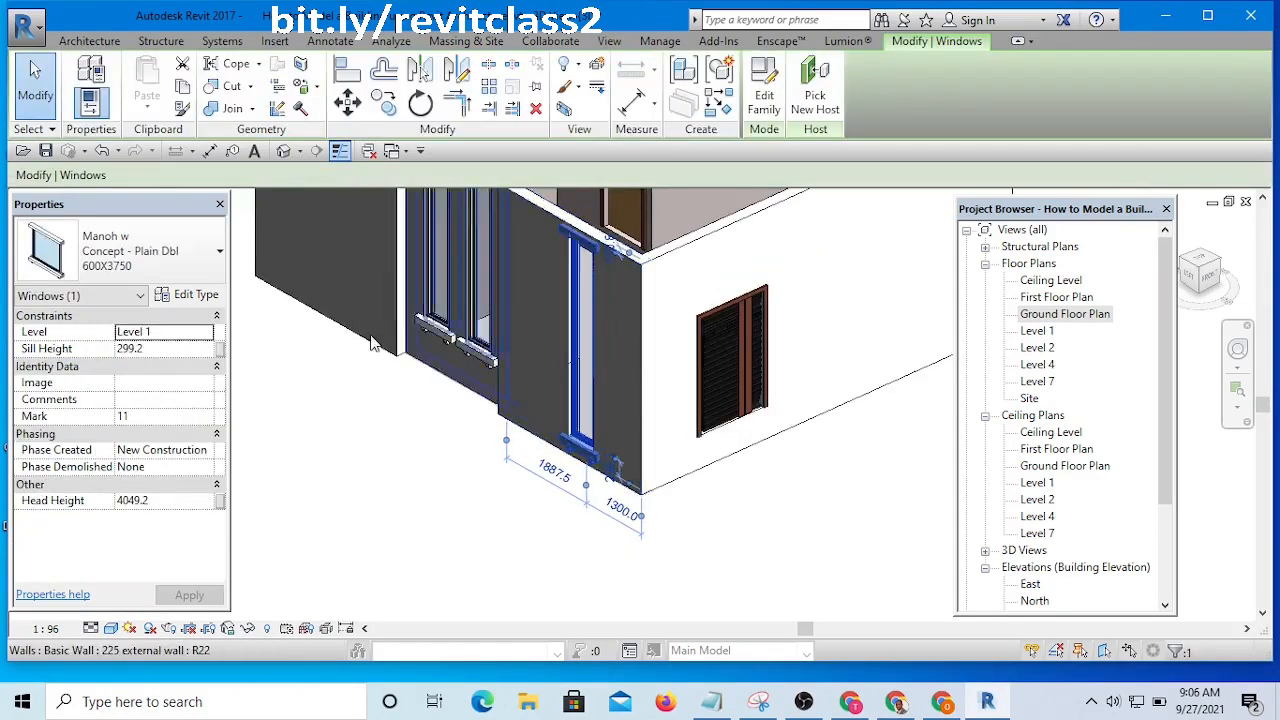
pyautogui.click(155, 259)
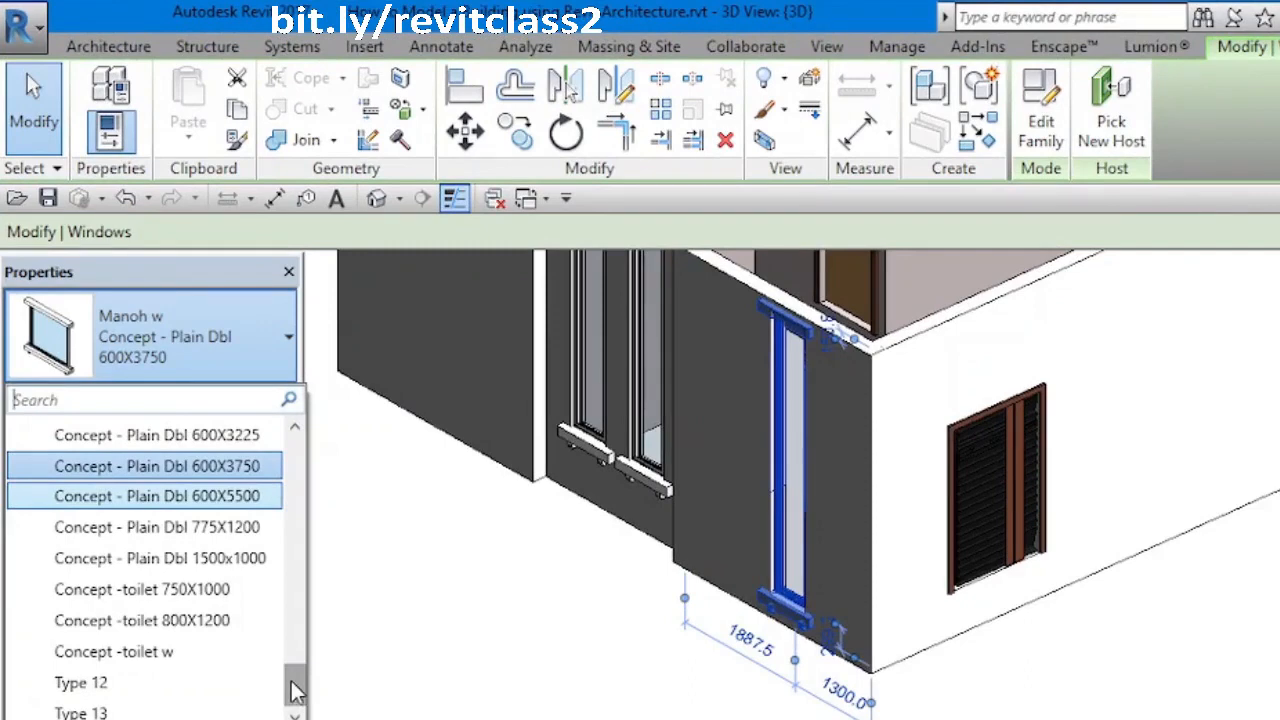
pyautogui.moveTo(298, 690); pyautogui.dragTo(324, 608)
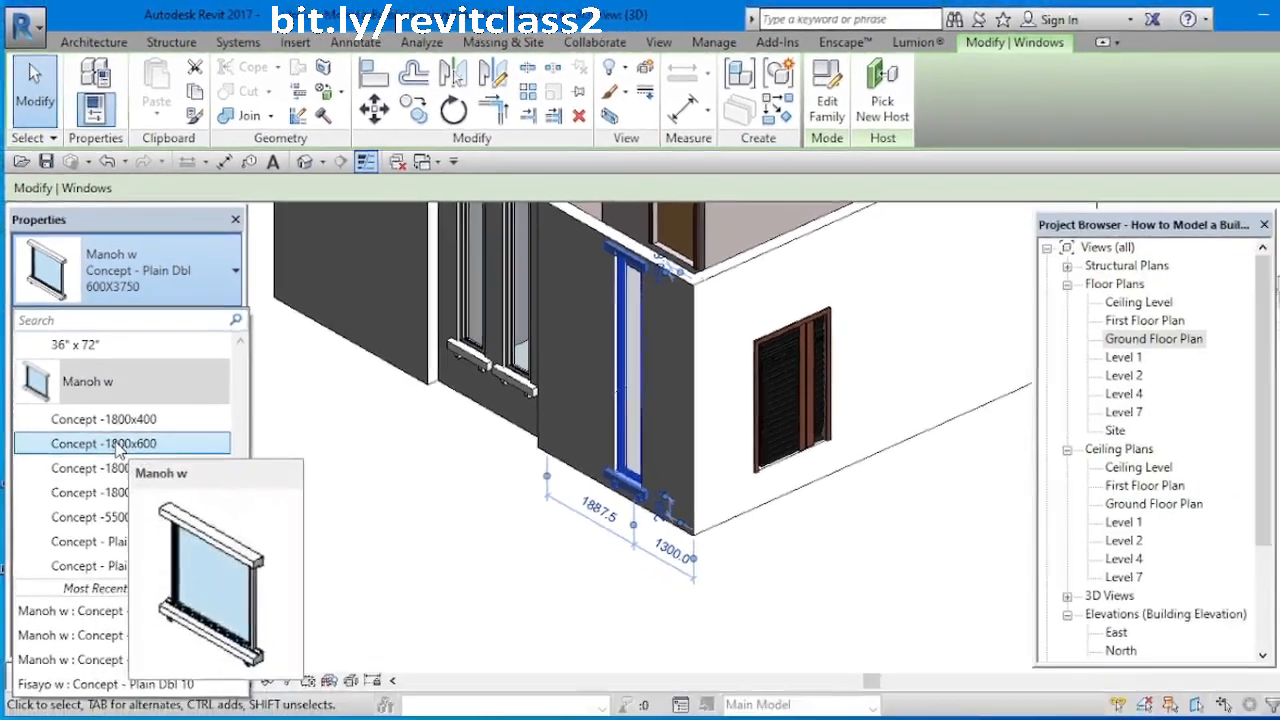
pyautogui.click(139, 555)
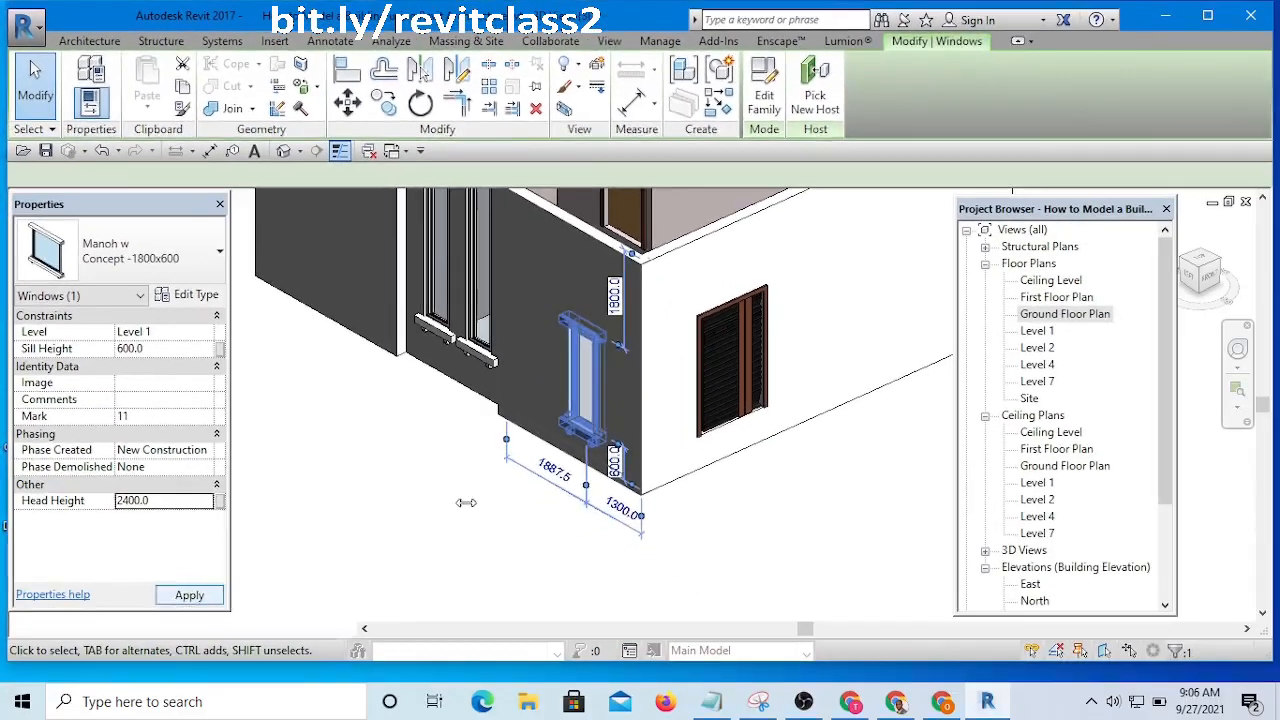
pyautogui.click(495, 483)
pyautogui.scroll(-2, 502, 471)
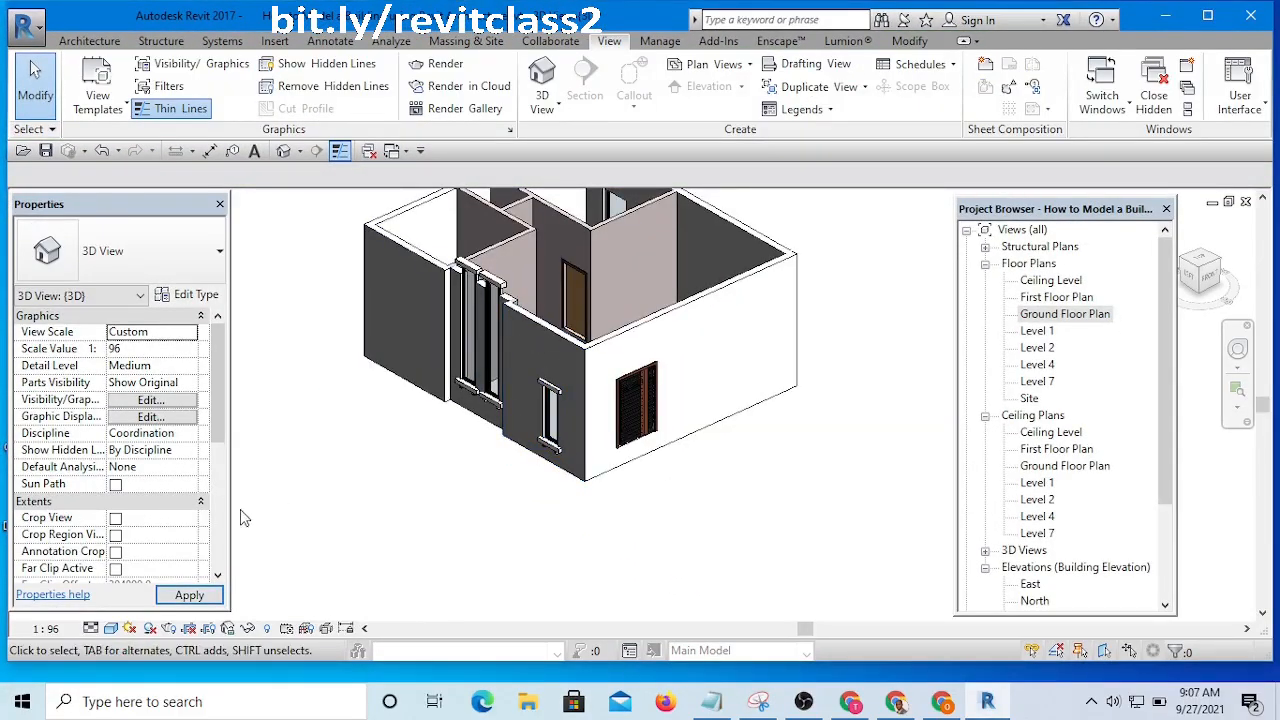
# - Set the level of the 1800x600 window near the corner to Ground Floor Plan
pyautogui.scroll(-2, 557, 452)
pyautogui.scroll(1, 557, 445)
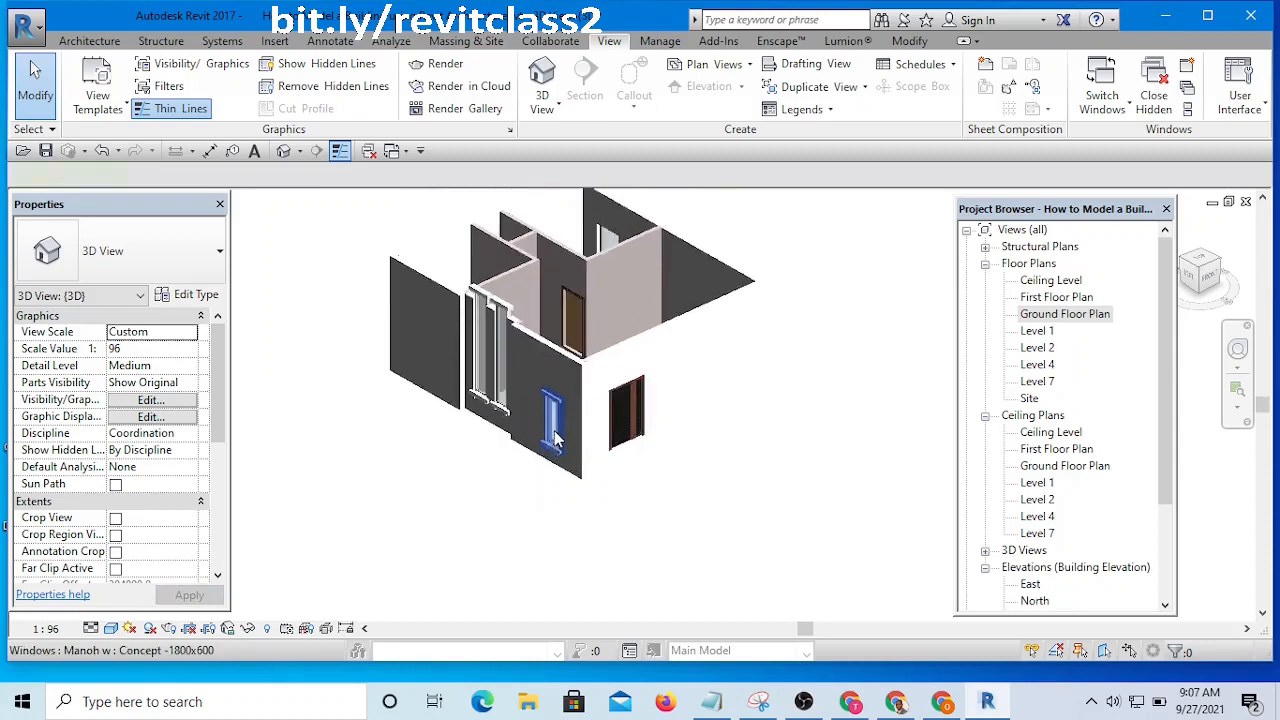
pyautogui.click(556, 441)
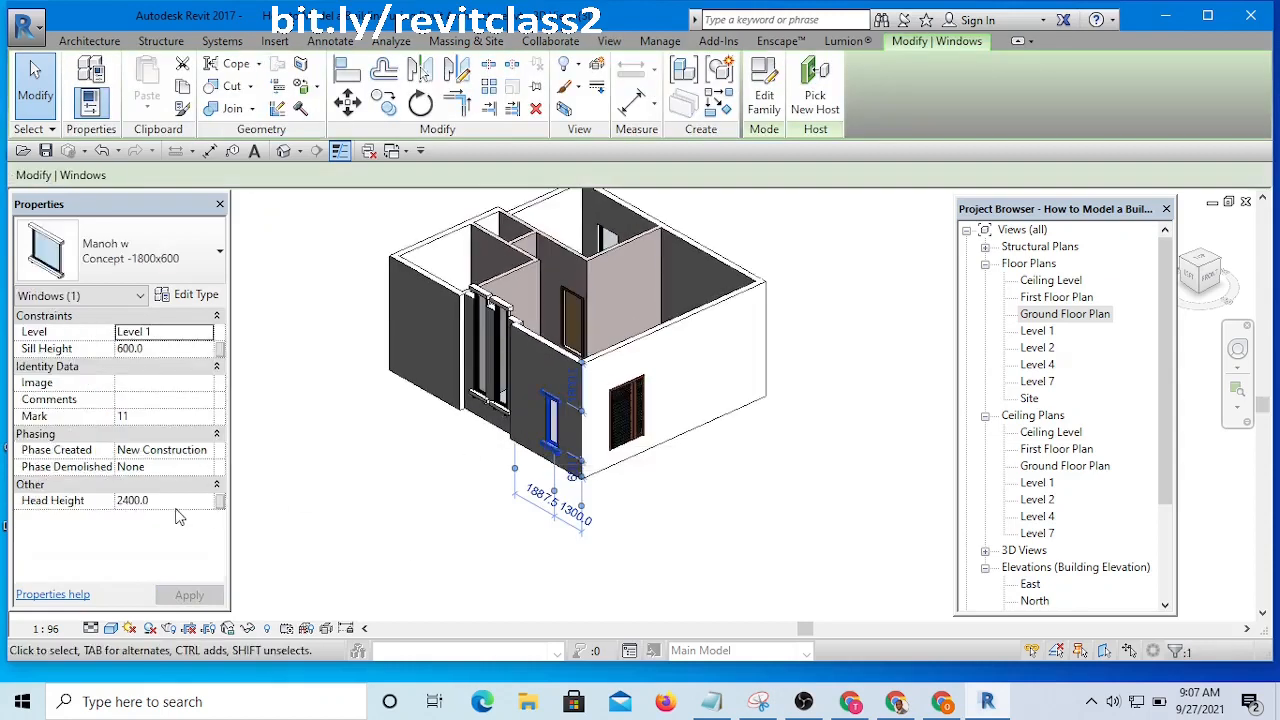
pyautogui.click(205, 338)
pyautogui.click(205, 334)
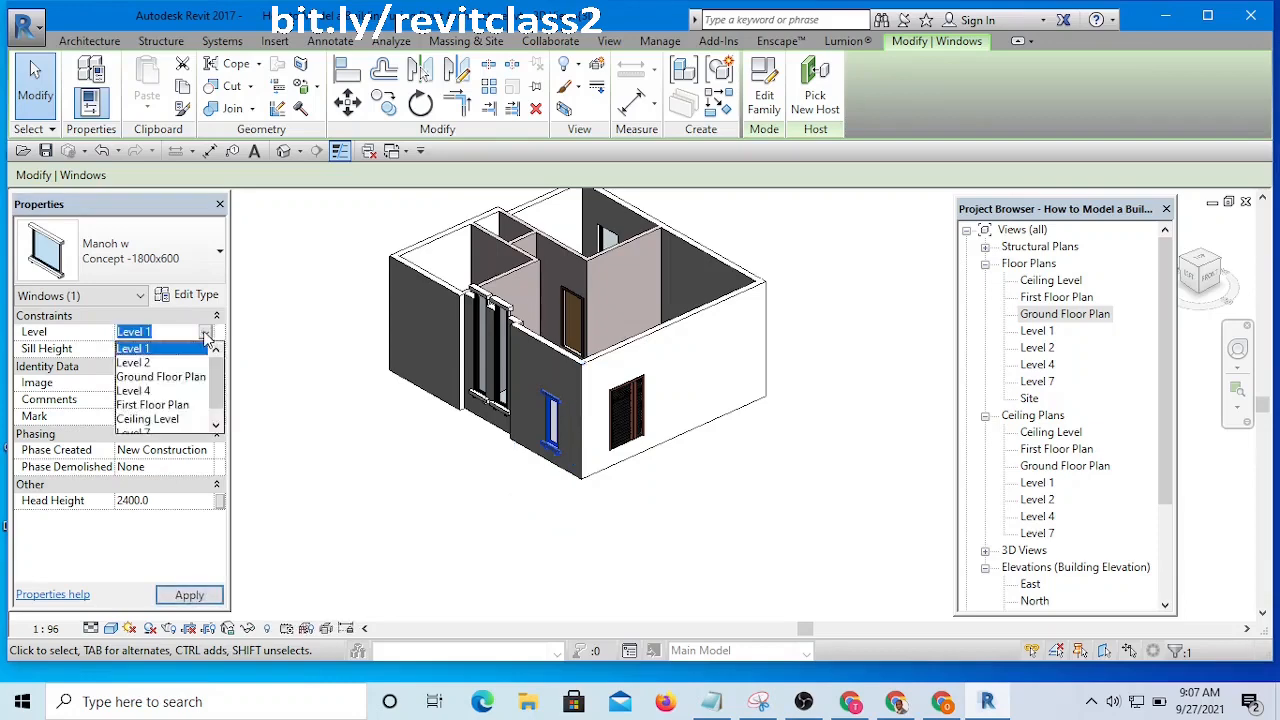
pyautogui.click(171, 378)
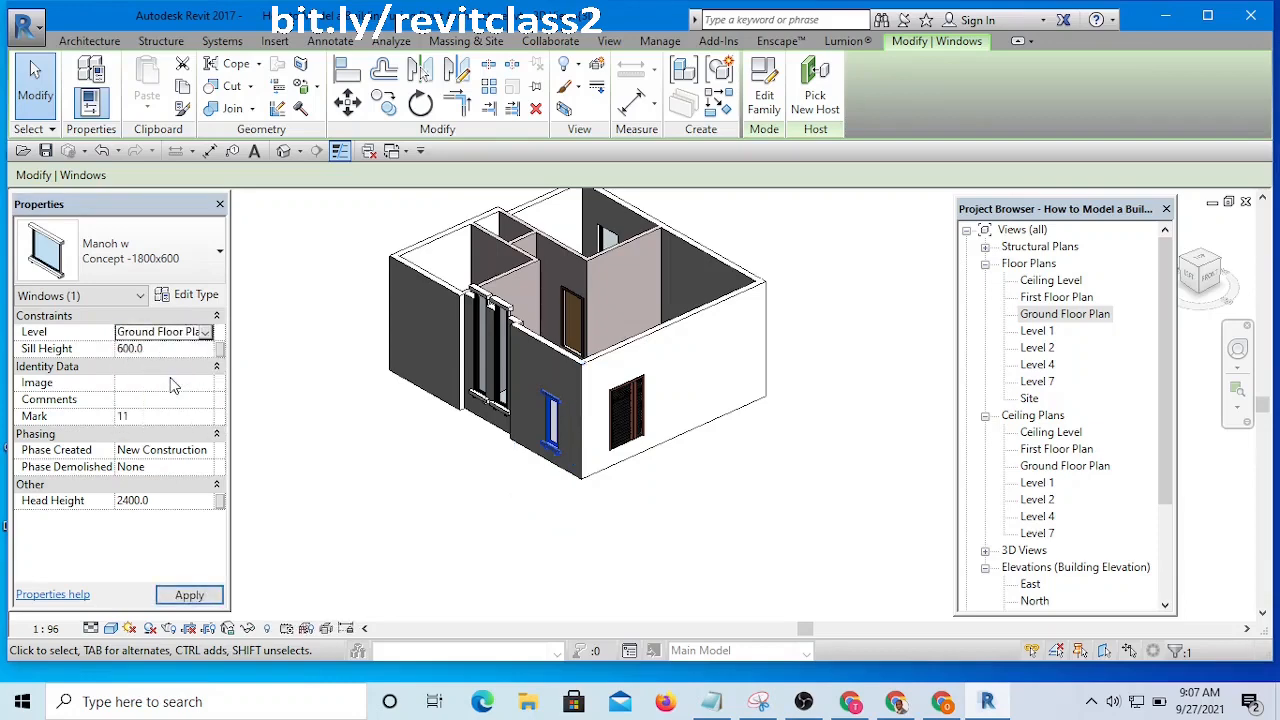
pyautogui.click(190, 596)
pyautogui.click(371, 458)
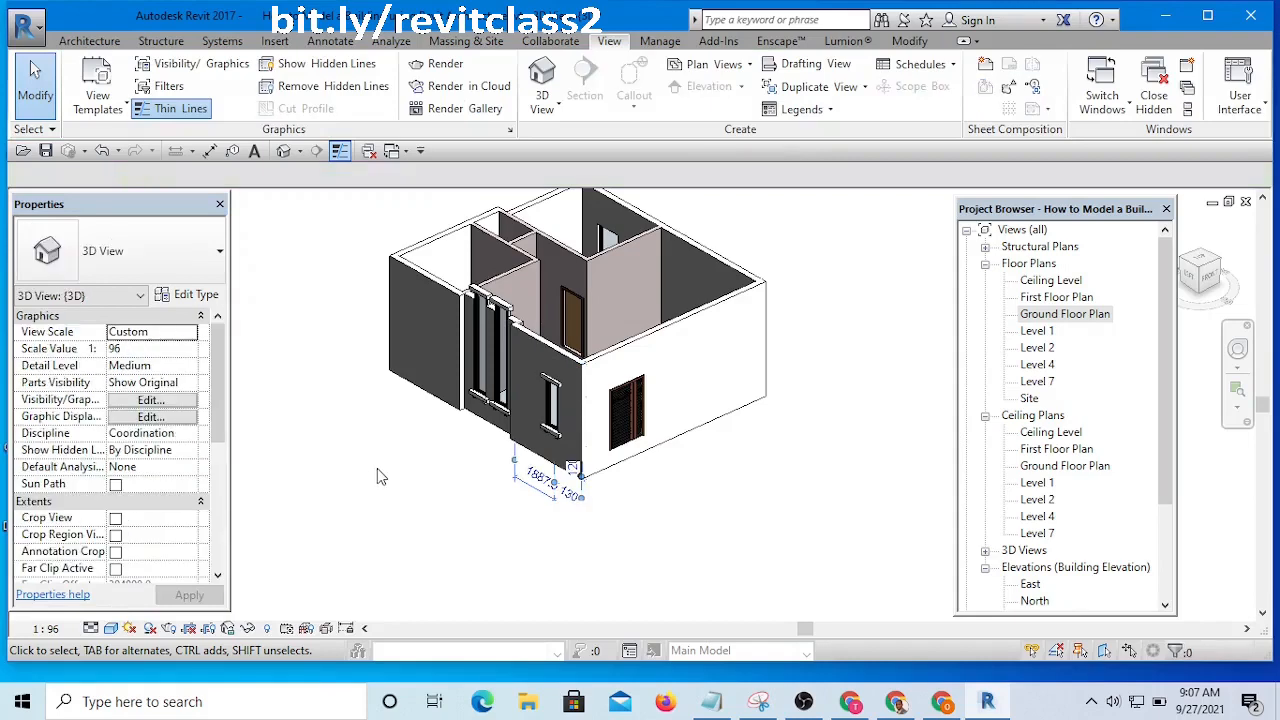
# - Open the Ground Floor Plan view at the large room beside the staircase
pyautogui.keyDown('shift'); pyautogui.moveTo(372, 482); pyautogui.dragTo(600, 510, button='middle'); pyautogui.keyUp('shift')
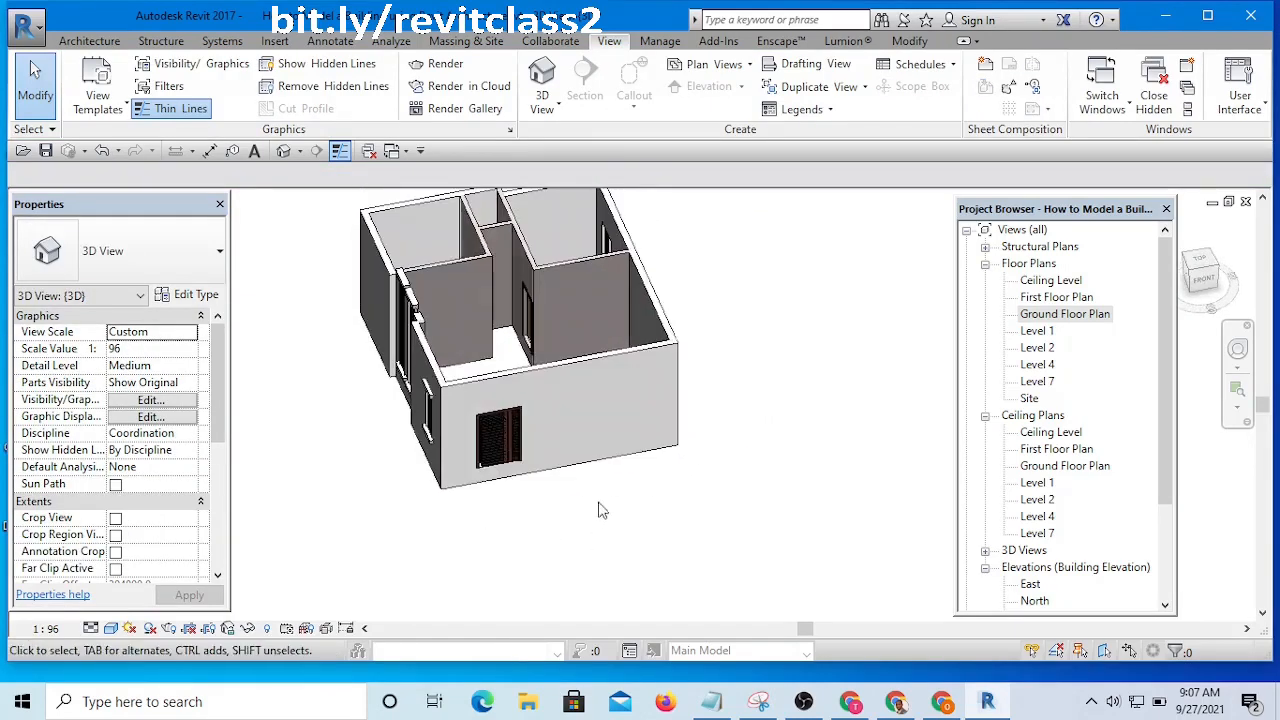
pyautogui.doubleClick(1066, 314)
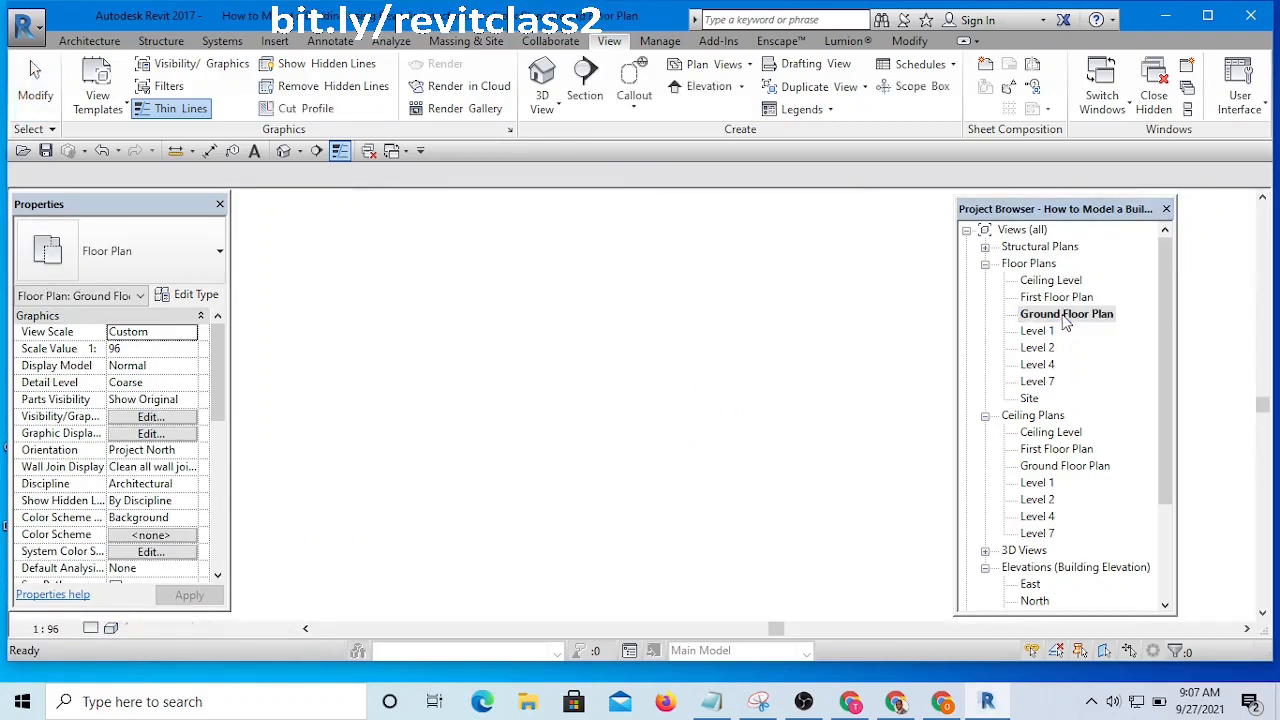
pyautogui.scroll(-6, 443, 366)
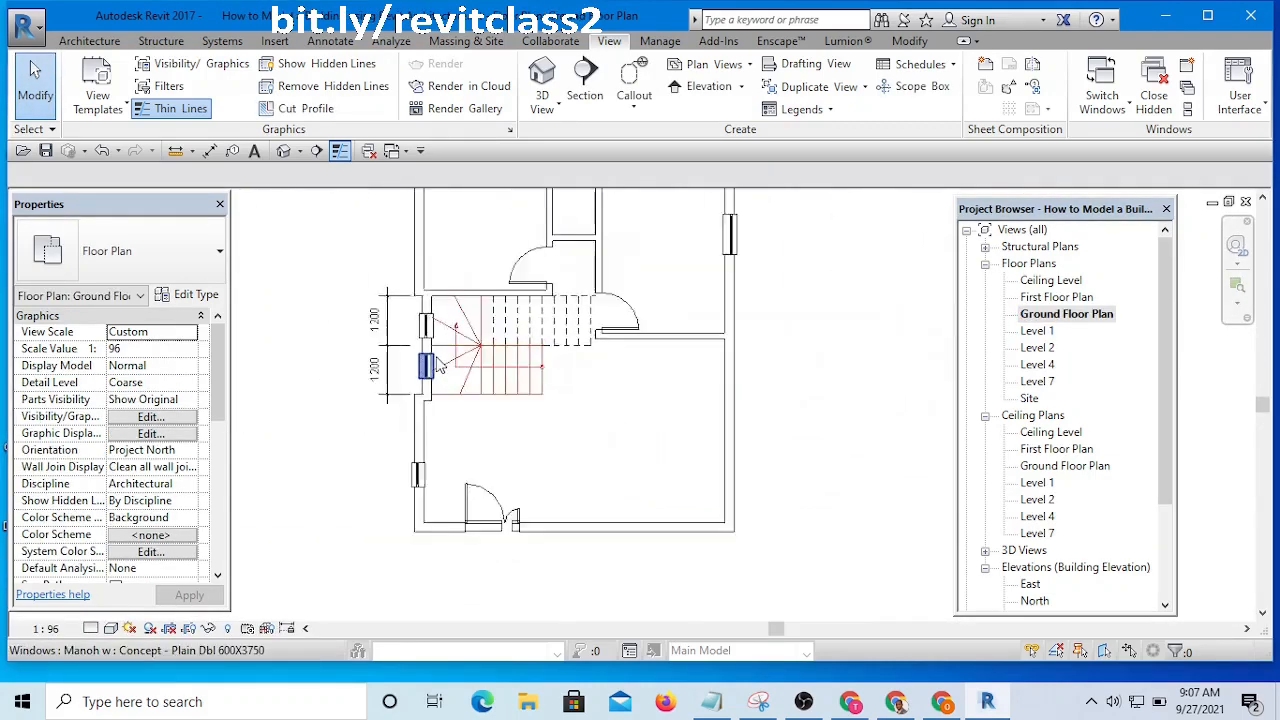
pyautogui.scroll(1, 412, 458)
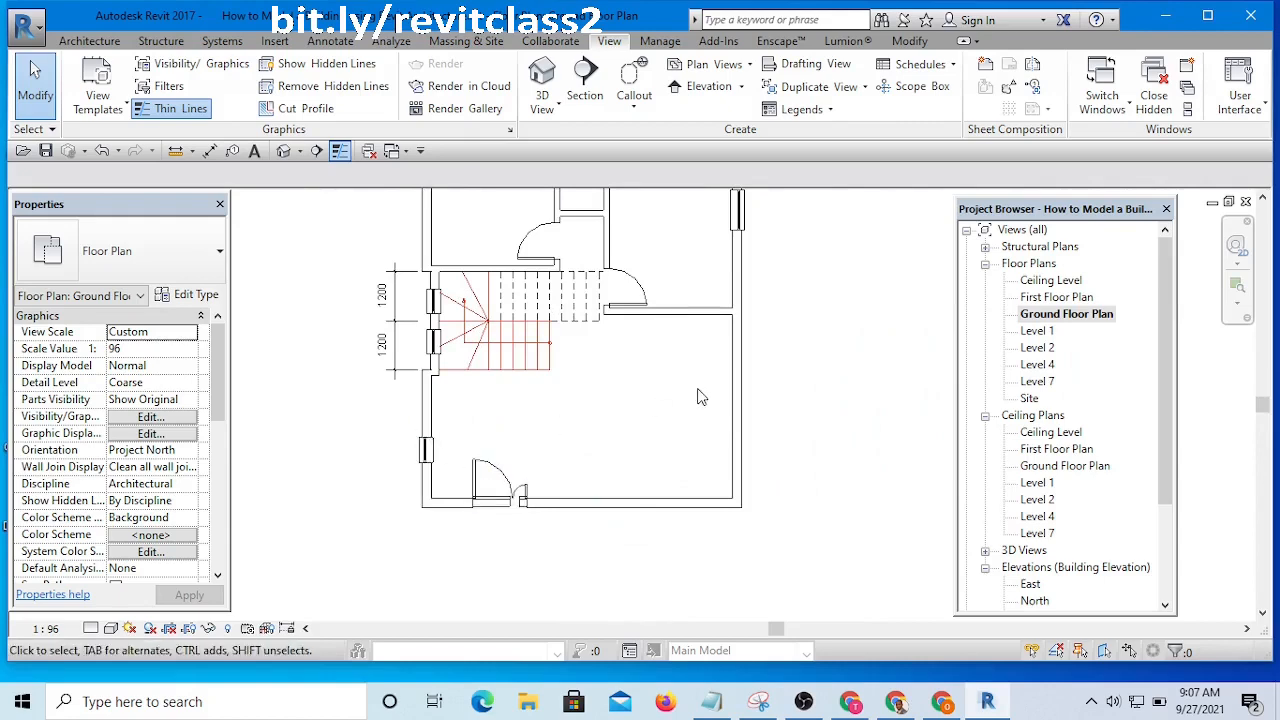
pyautogui.scroll(-2, 780, 404)
pyautogui.scroll(2, 775, 415)
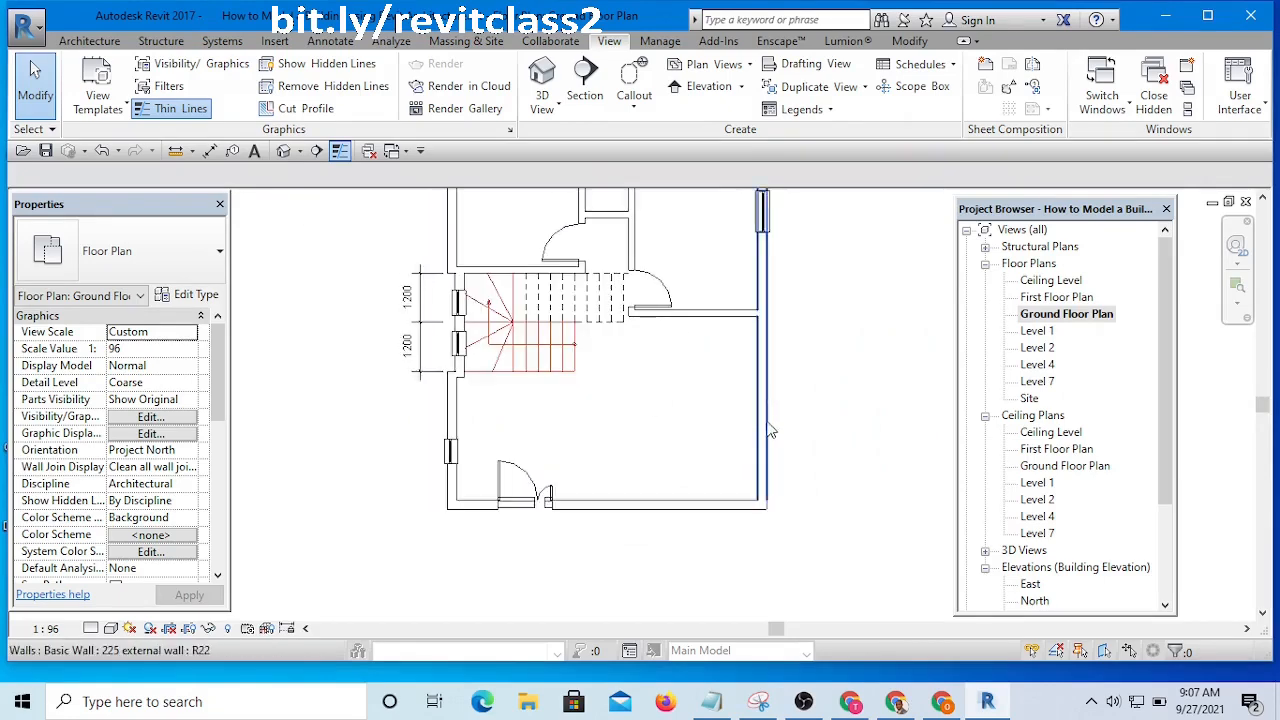
# - Create two similar Concept - Plain Dbl 1500x1000 windows in the large room's external wall opposite the staircase, one at the wall's midpoint
pyautogui.scroll(-1, 775, 405)
pyautogui.scroll(3, 789, 400)
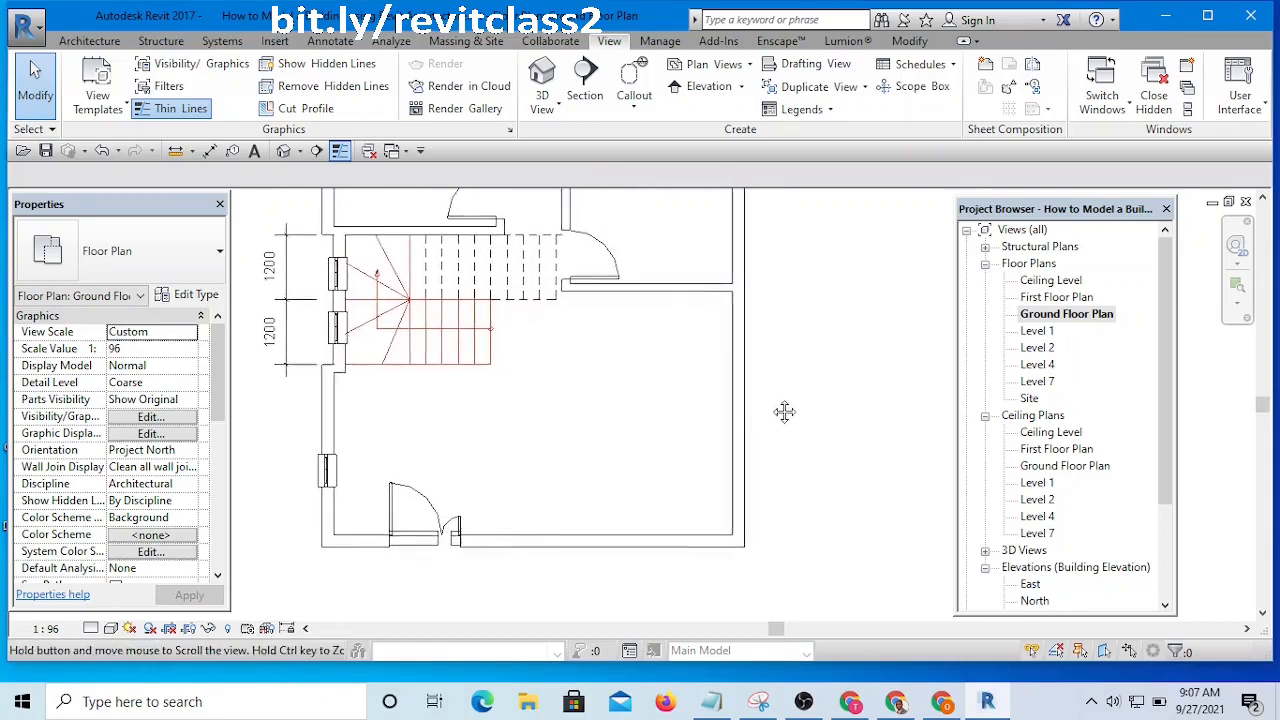
pyautogui.scroll(-2, 760, 360)
pyautogui.click(742, 232)
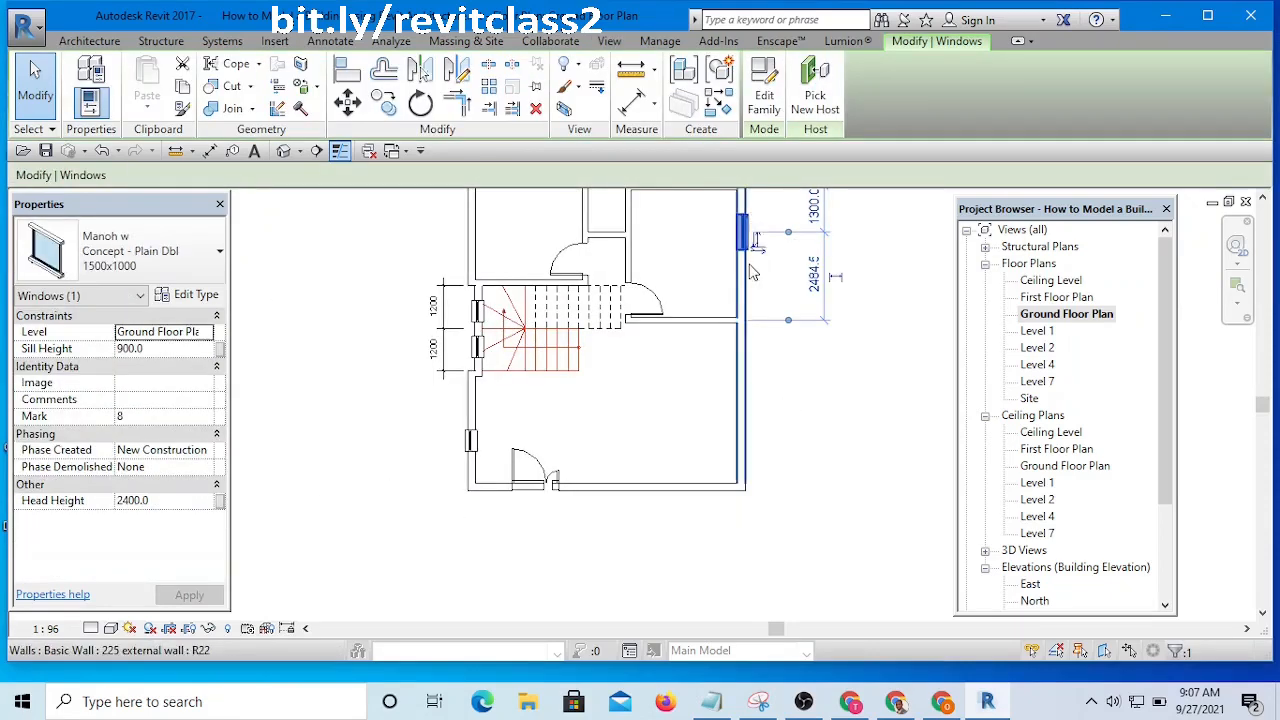
pyautogui.click(720, 104)
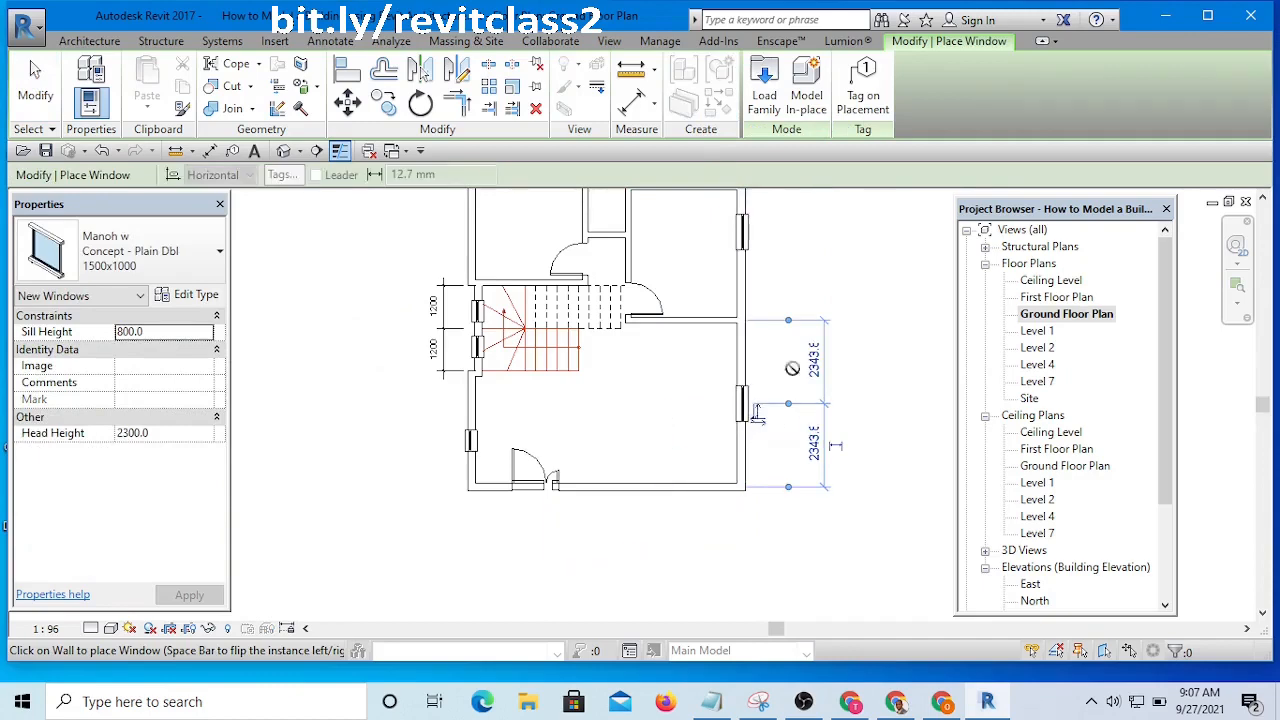
pyautogui.rightClick(793, 257)
pyautogui.click(755, 355)
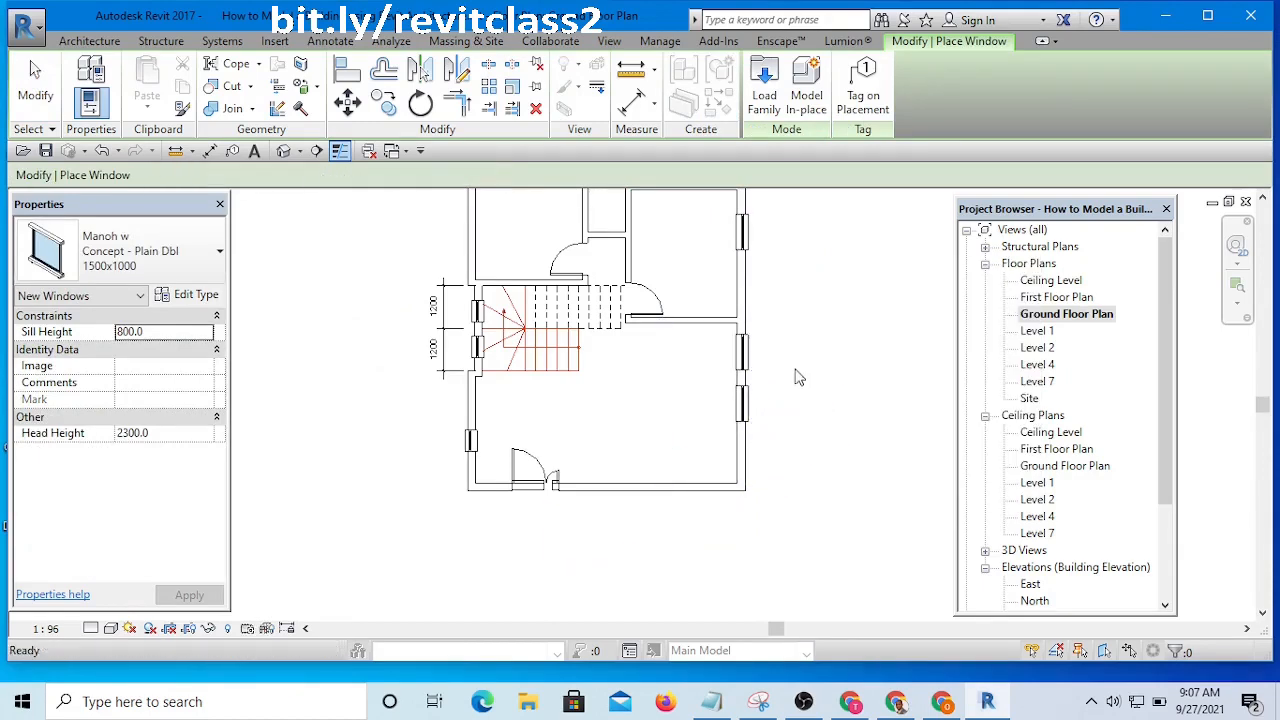
pyautogui.press('Escape')
pyautogui.press('Escape')
# - Move the lower of the two new 1500x1000 windows along the wall, farther from the upper one
pyautogui.scroll(1, 745, 400)
pyautogui.scroll(1, 725, 420)
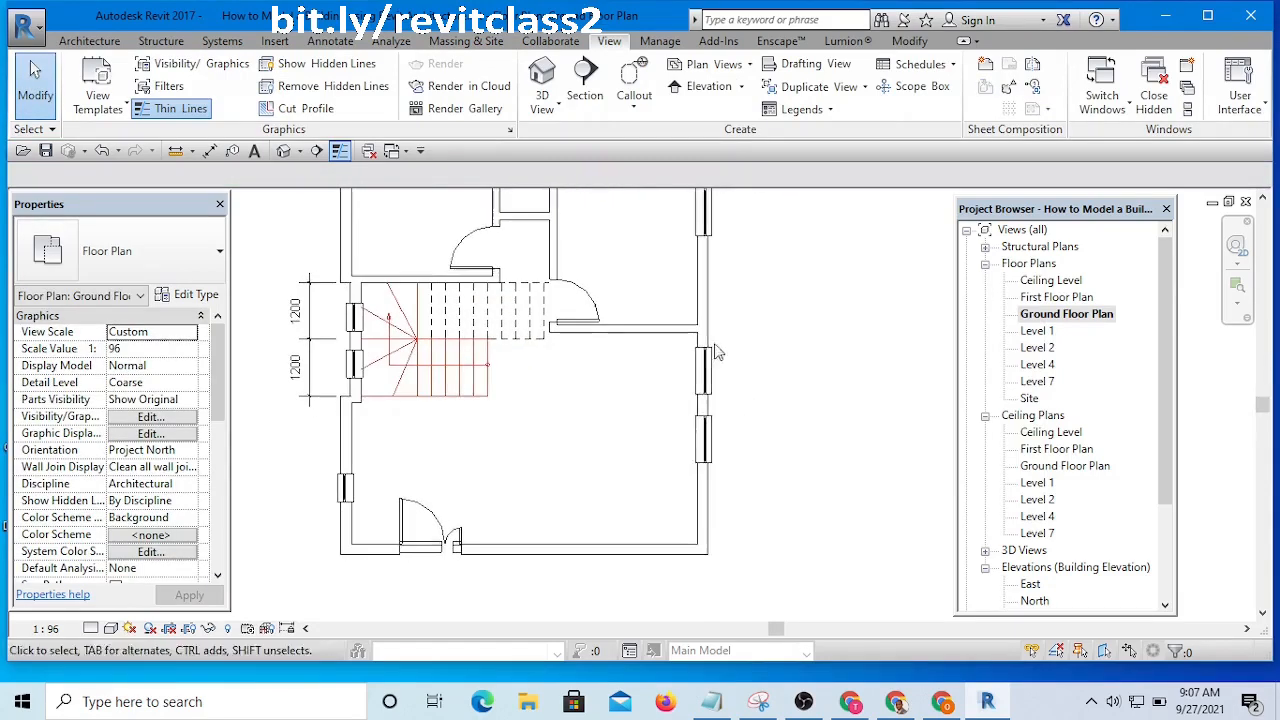
pyautogui.moveTo(708, 443); pyautogui.dragTo(710, 468)
pyautogui.click(789, 359)
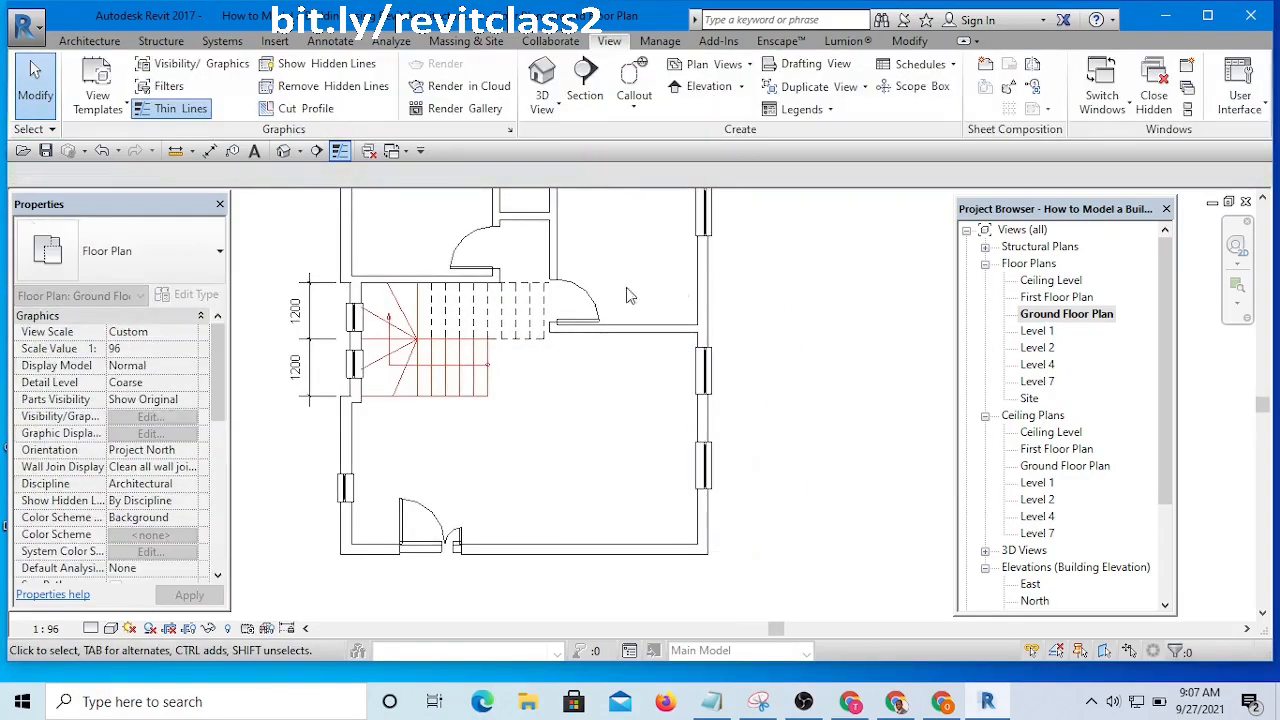
# - Close the hidden view windows and examine the ground floor windows beside the stepped entrance door in the reference project's 3D view
pyautogui.click(405, 152)
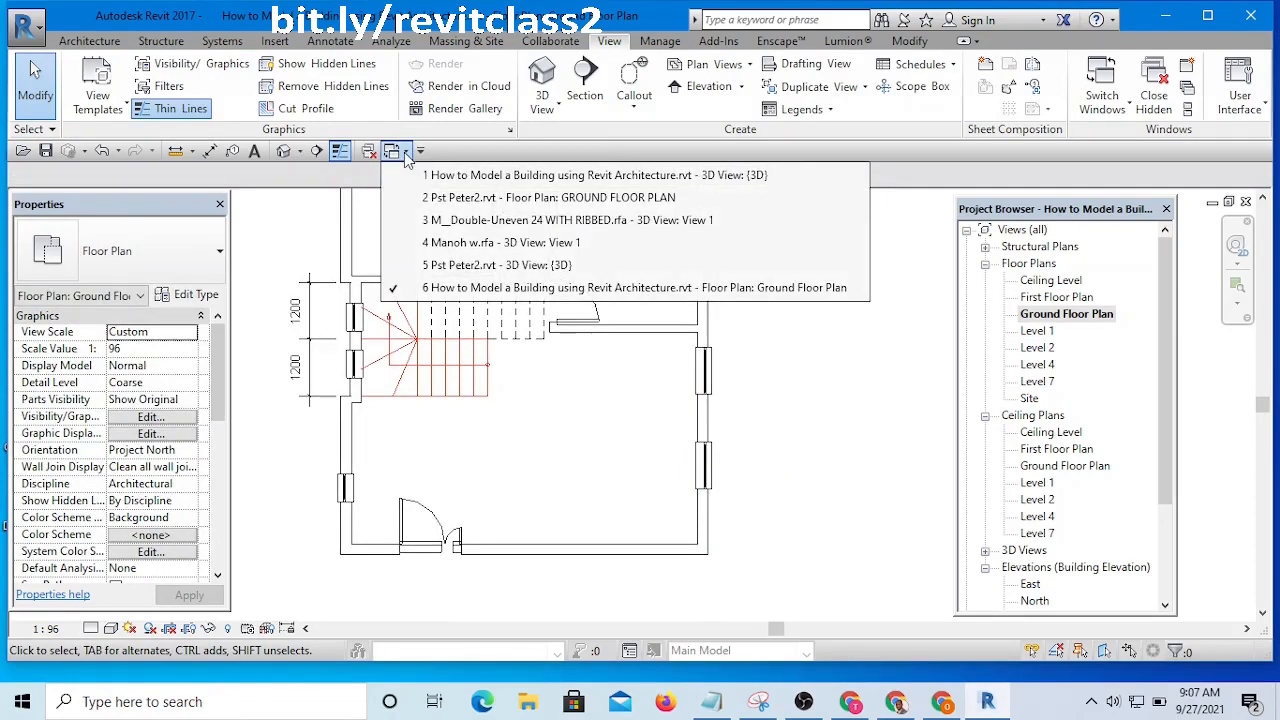
pyautogui.click(328, 221)
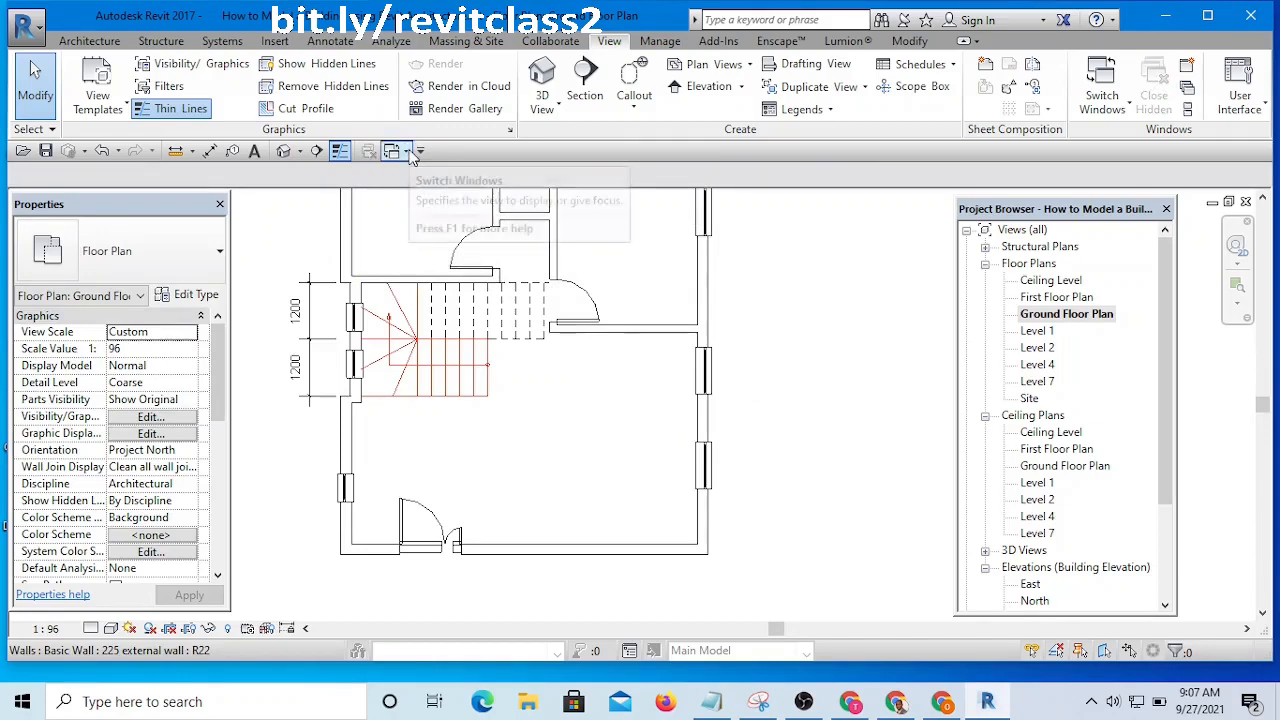
pyautogui.click(406, 152)
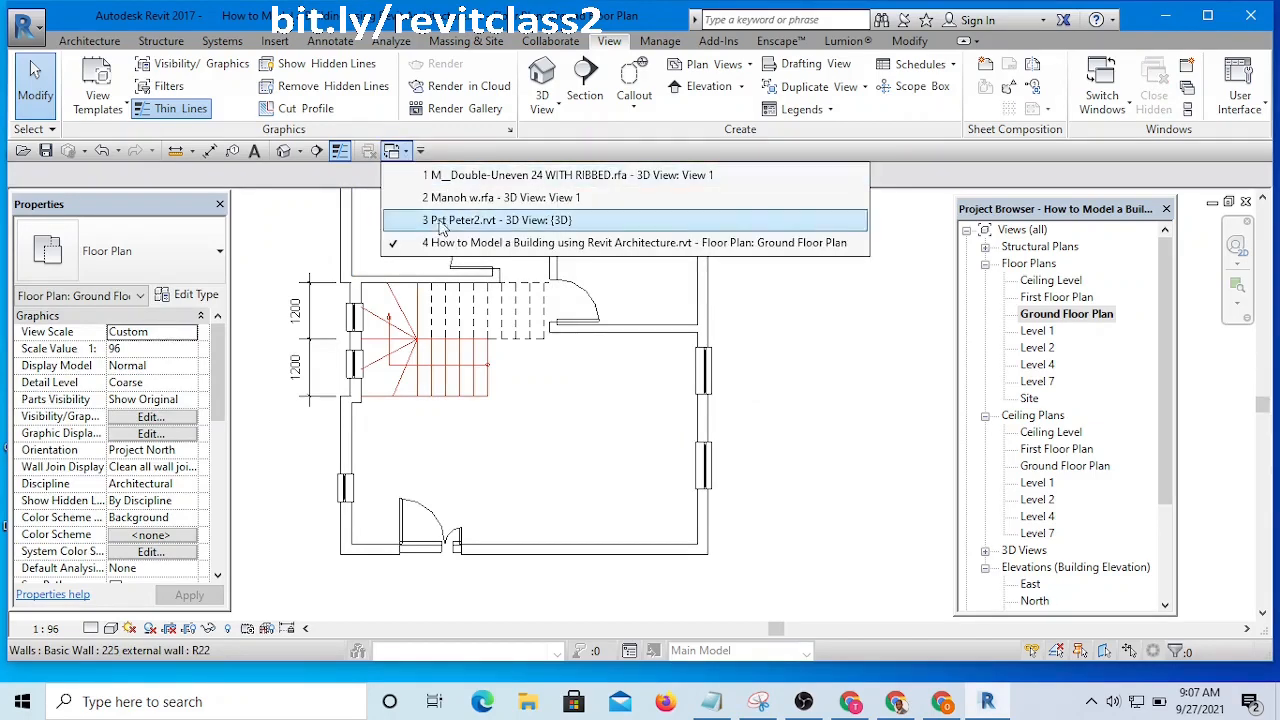
pyautogui.click(482, 220)
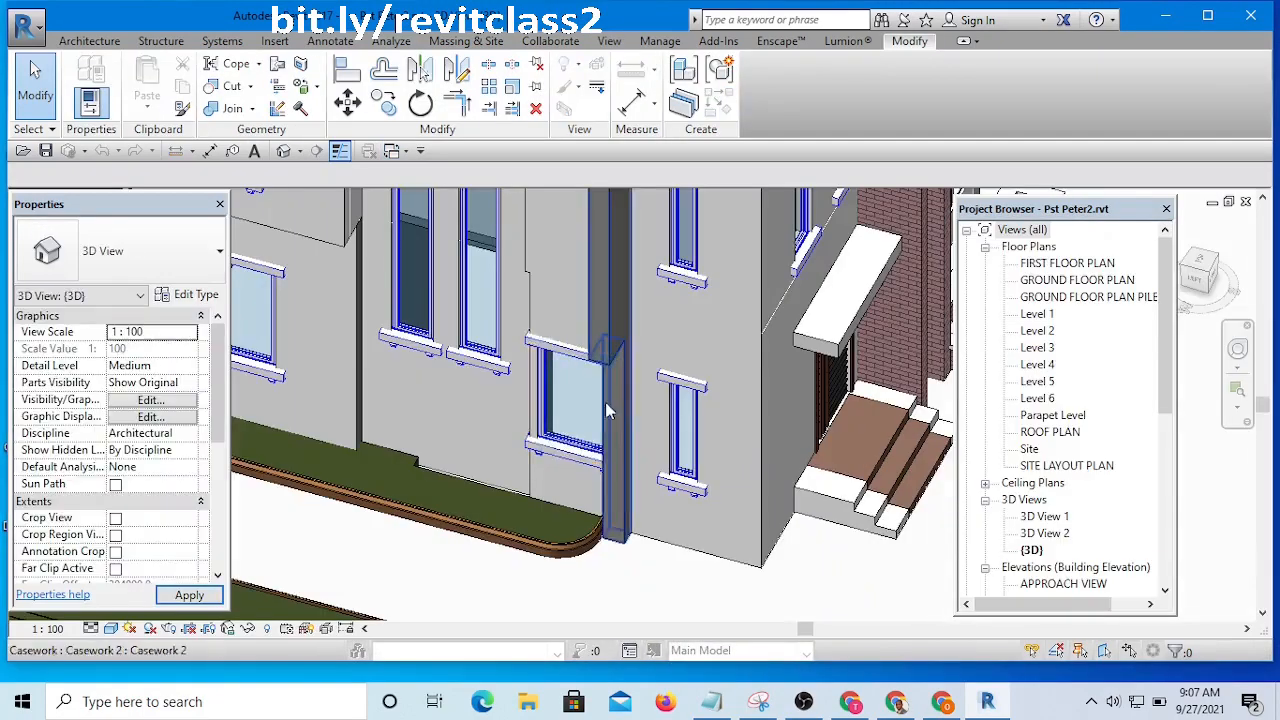
pyautogui.scroll(-3, 588, 358)
pyautogui.keyDown('shift'); pyautogui.moveTo(531, 366); pyautogui.dragTo(640, 332, button='middle'); pyautogui.keyUp('shift')
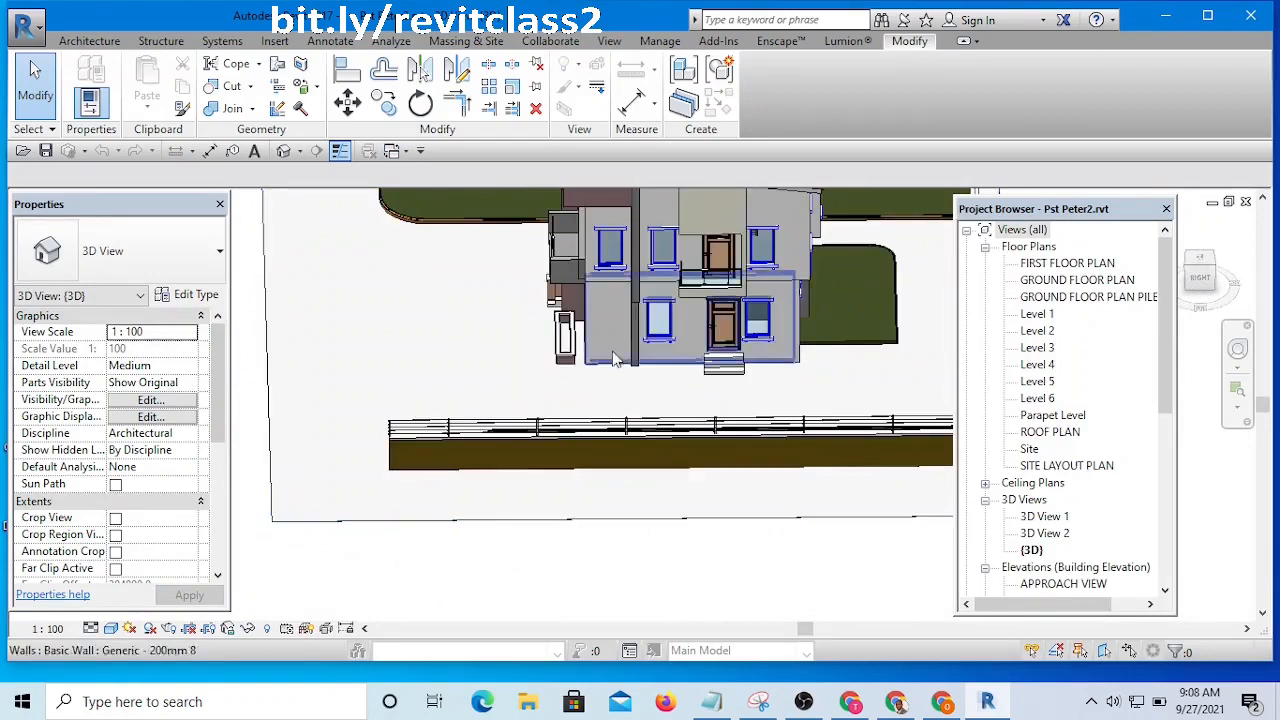
pyautogui.scroll(5, 646, 338)
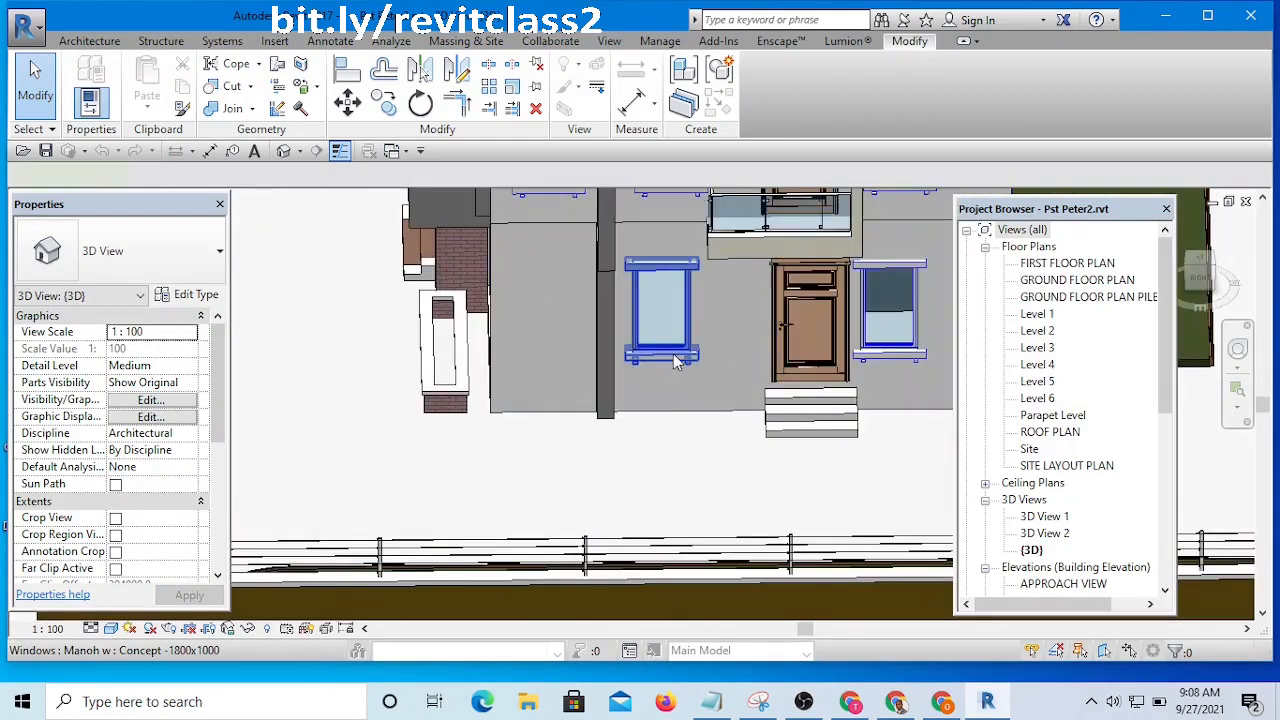
# - Check the type properties of the reference project's ground floor window beside the stepped entrance door
pyautogui.click(676, 362)
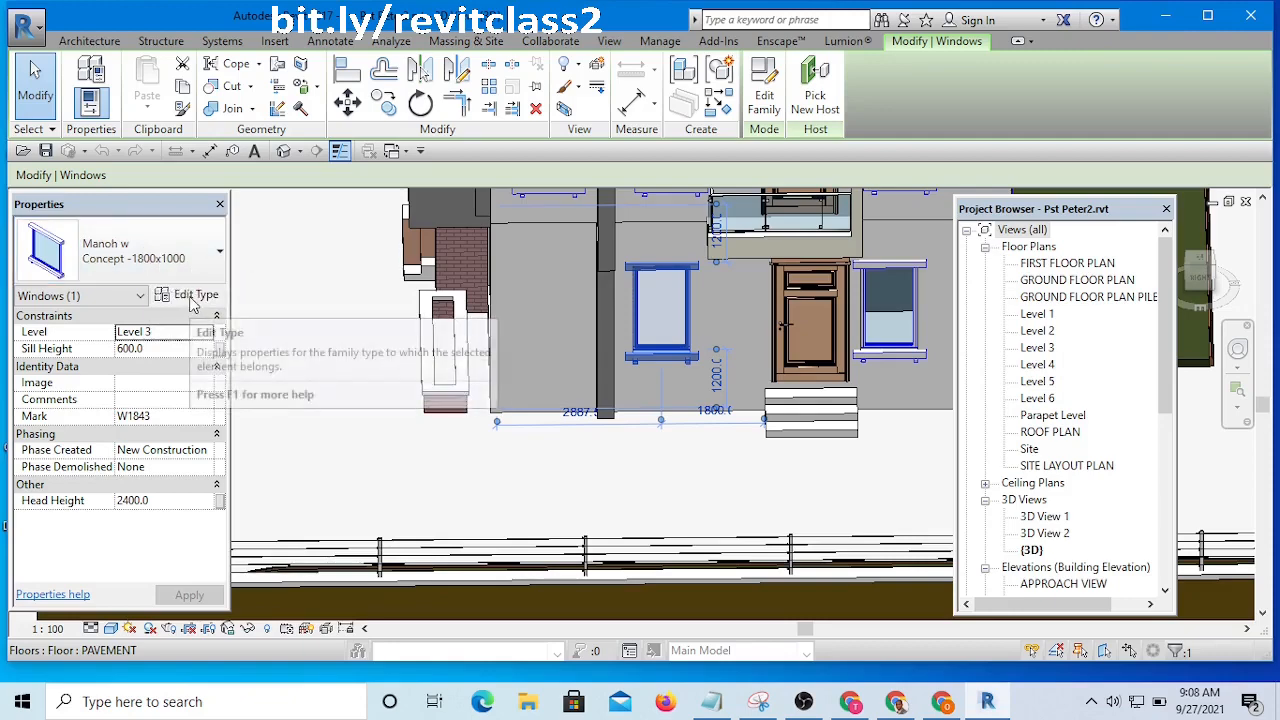
pyautogui.click(193, 304)
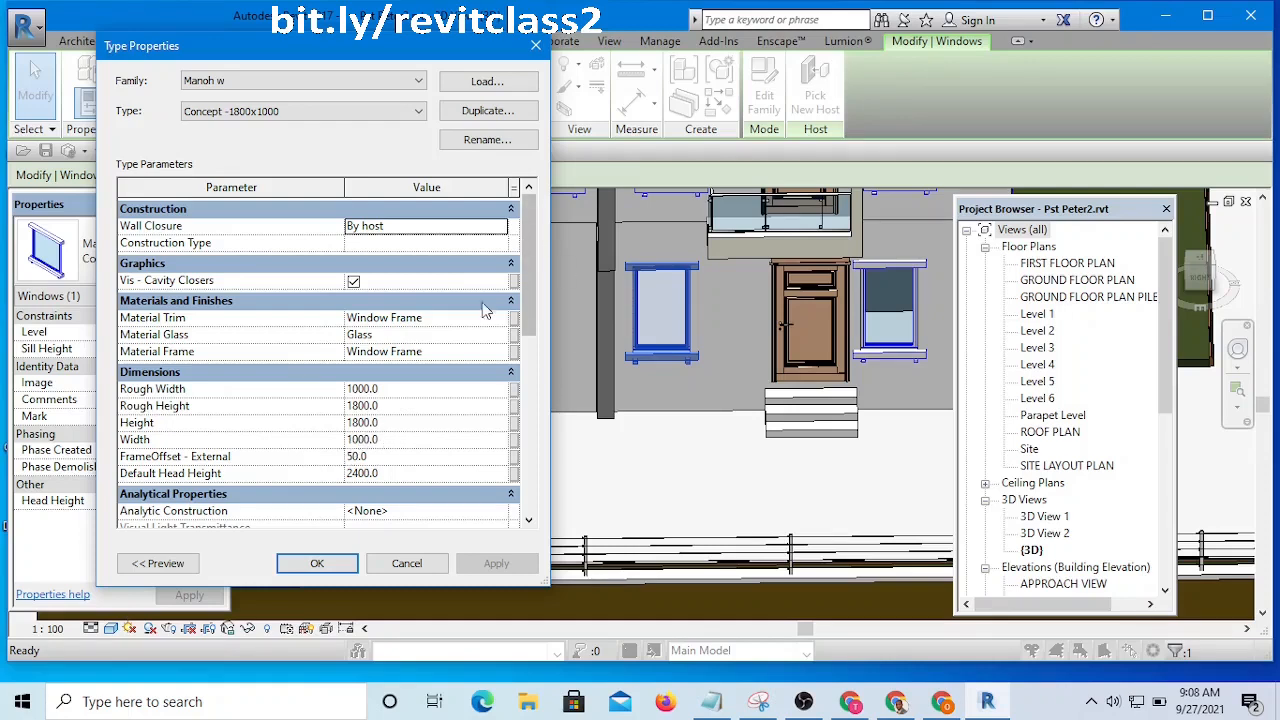
pyautogui.click(535, 50)
# - Switch to the building project's Ground Floor Plan and delete the upper of the large room's two Concept - Plain Dbl 1500x1000 windows
pyautogui.click(392, 150)
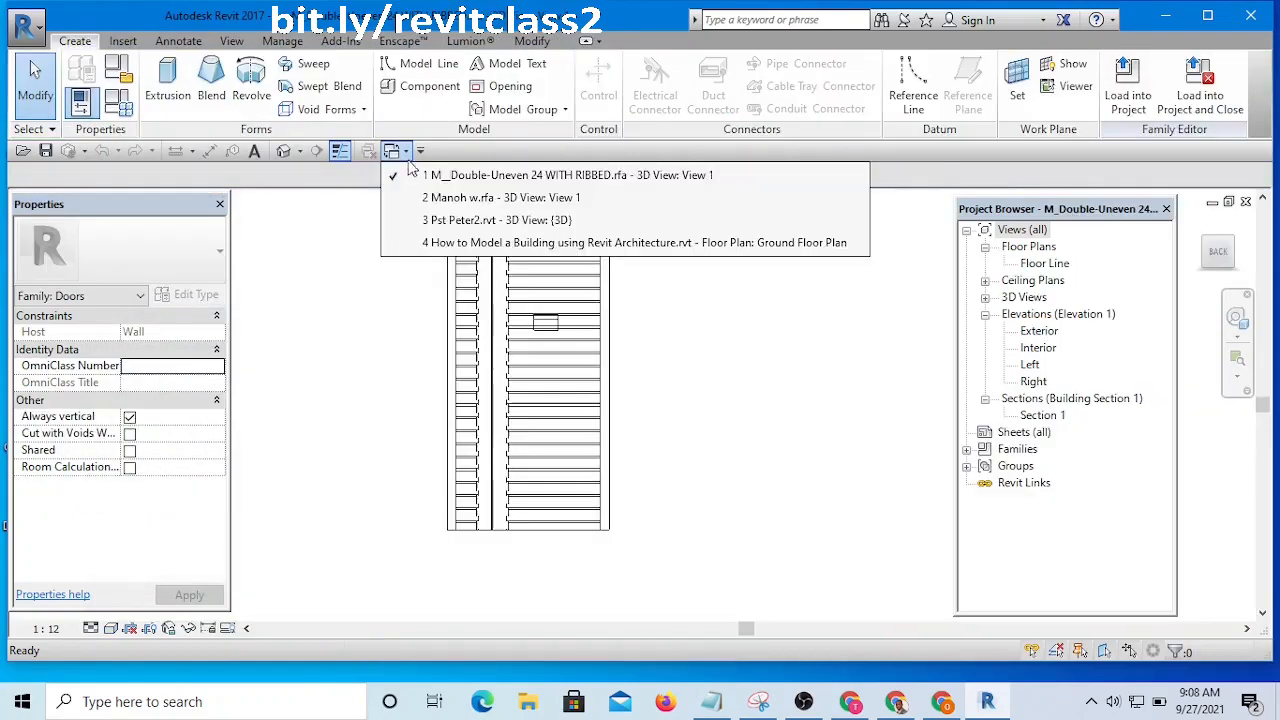
pyautogui.click(585, 243)
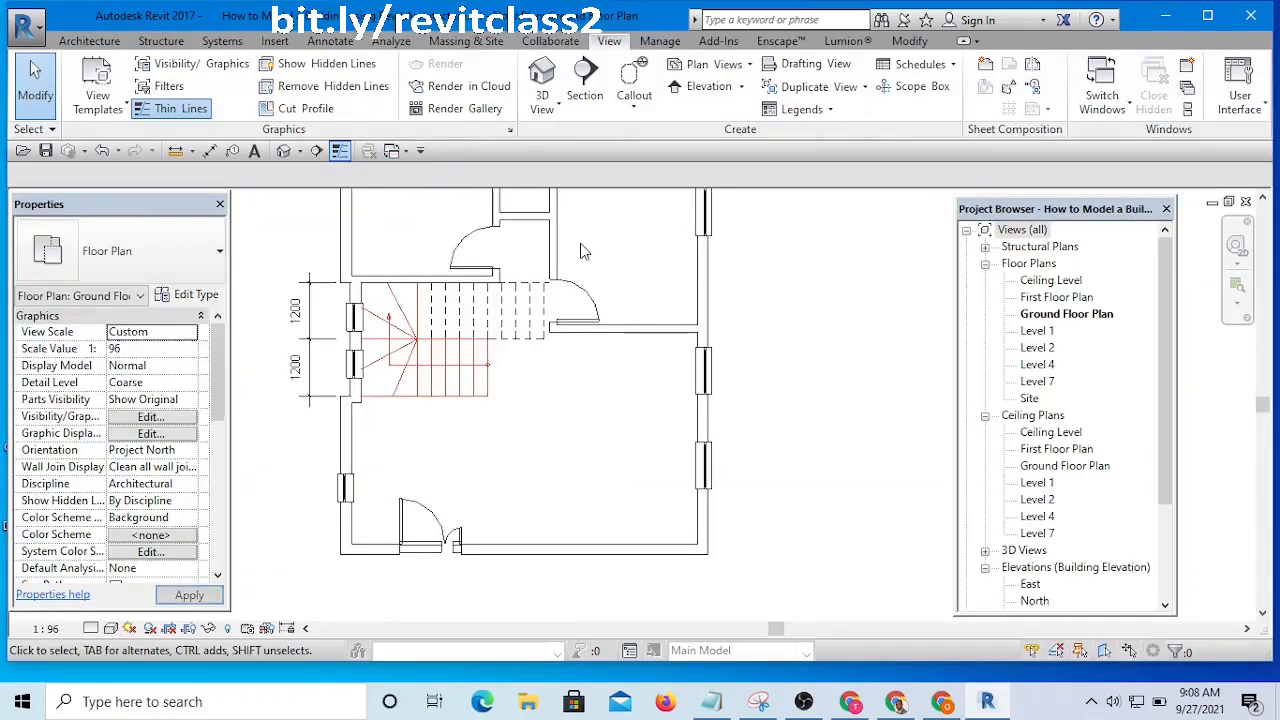
pyautogui.scroll(-4, 749, 380)
pyautogui.scroll(5, 726, 417)
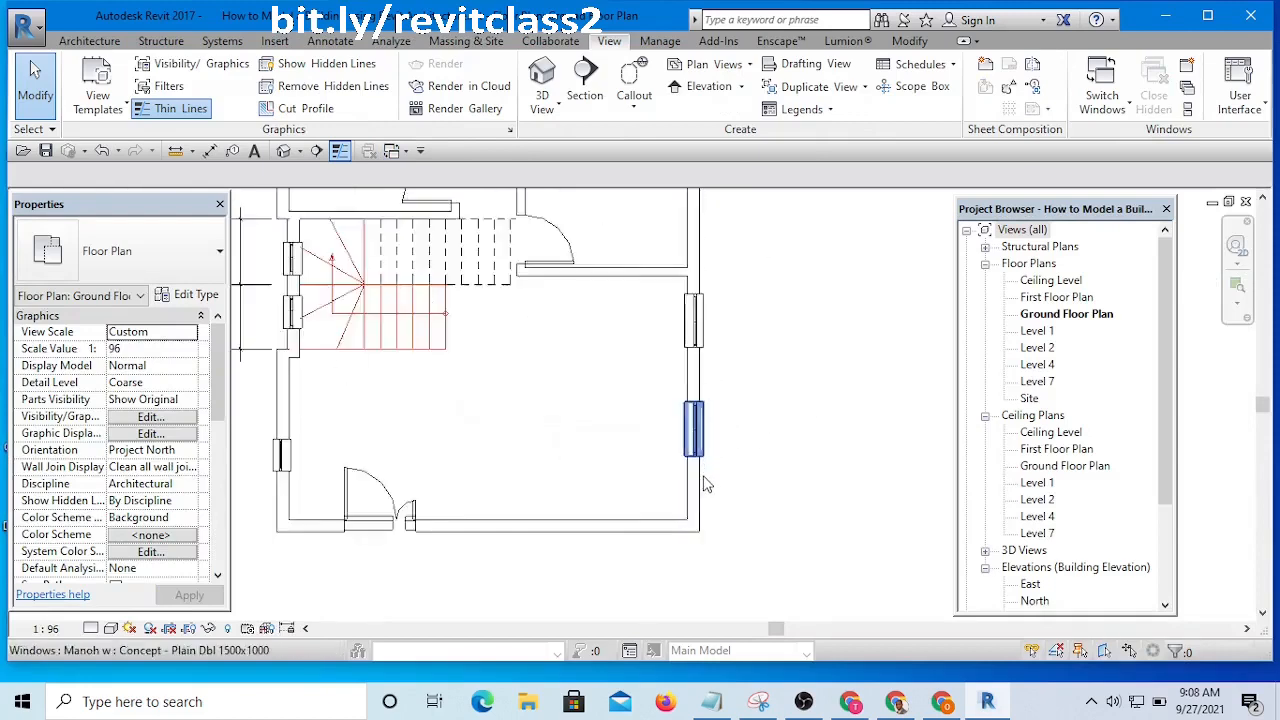
pyautogui.scroll(2, 706, 470)
pyautogui.click(693, 428)
pyautogui.scroll(-2, 706, 400)
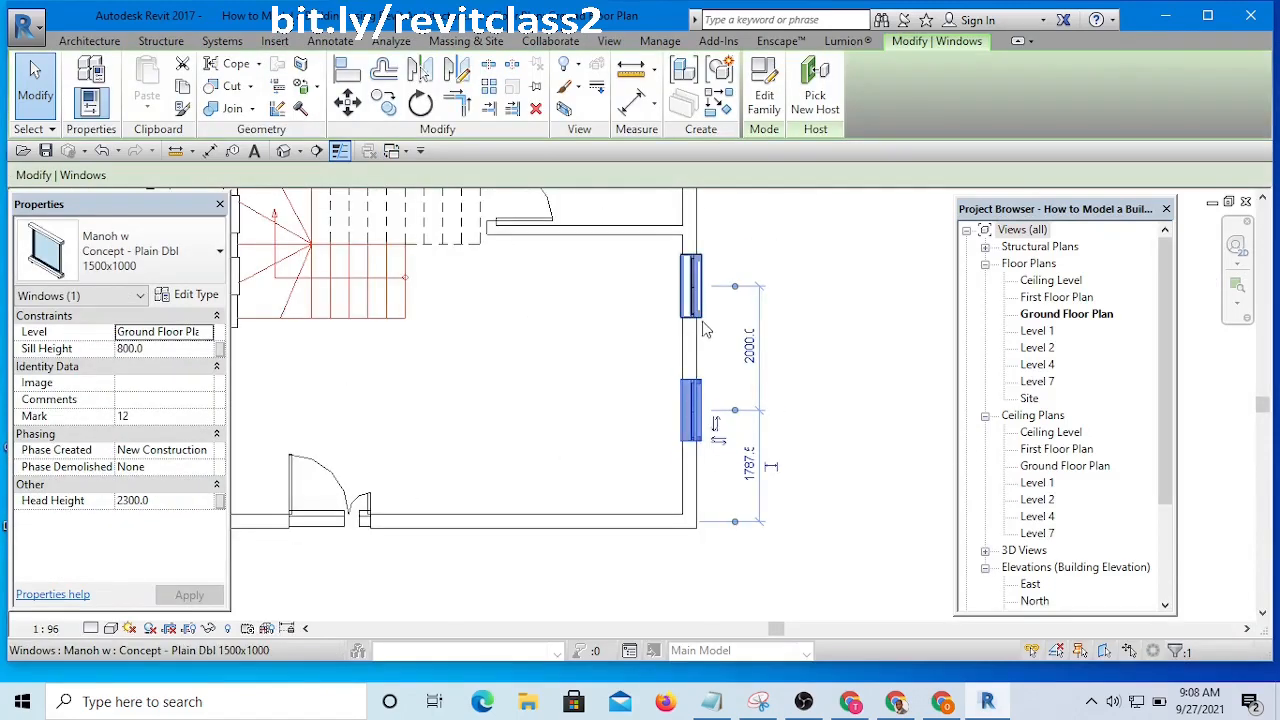
pyautogui.click(789, 323)
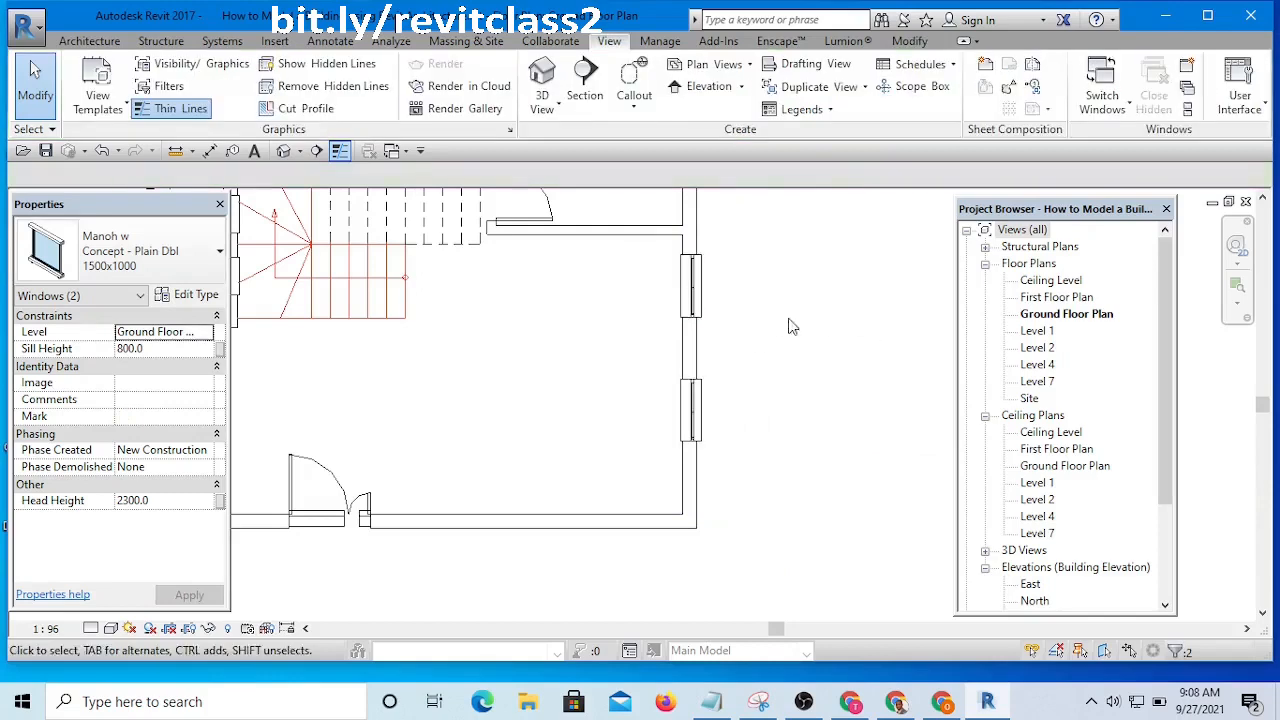
pyautogui.click(700, 296)
pyautogui.press('Delete')
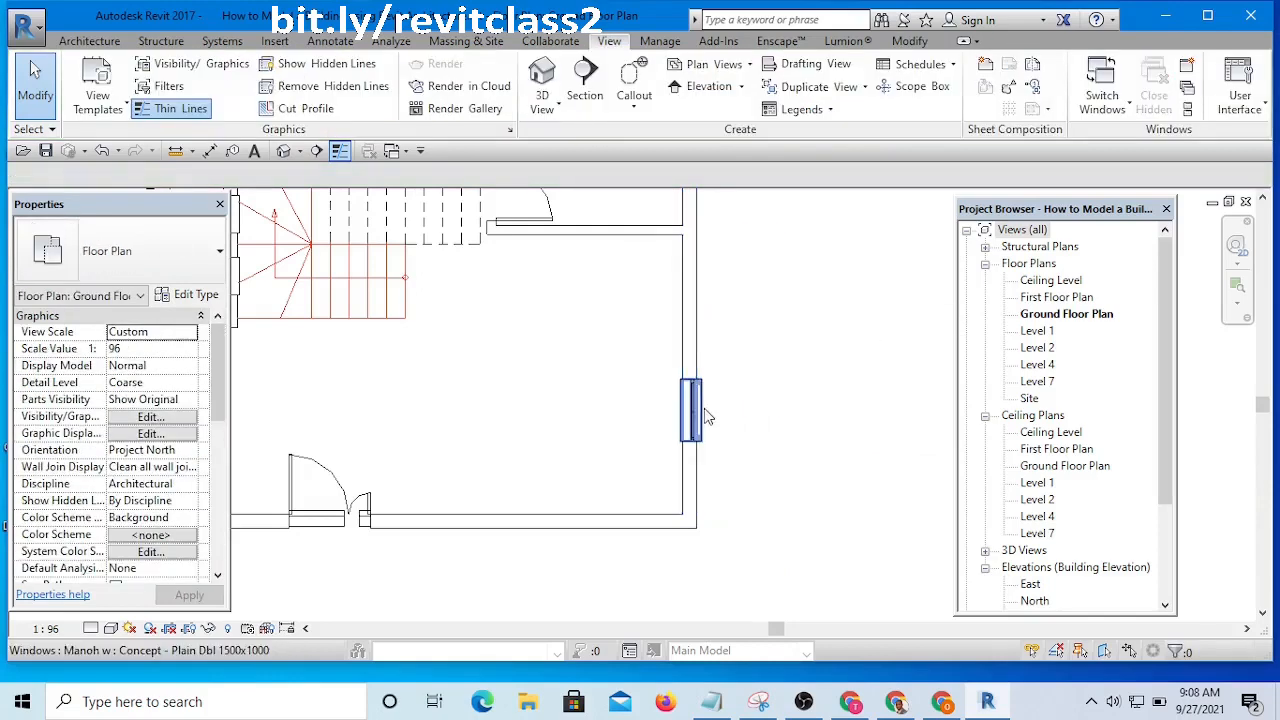
# - Move the large room's remaining 1500x1000 window up along the external wall, about 1400 mm from the partition wall
pyautogui.click(704, 408)
pyautogui.moveTo(704, 408); pyautogui.dragTo(696, 318)
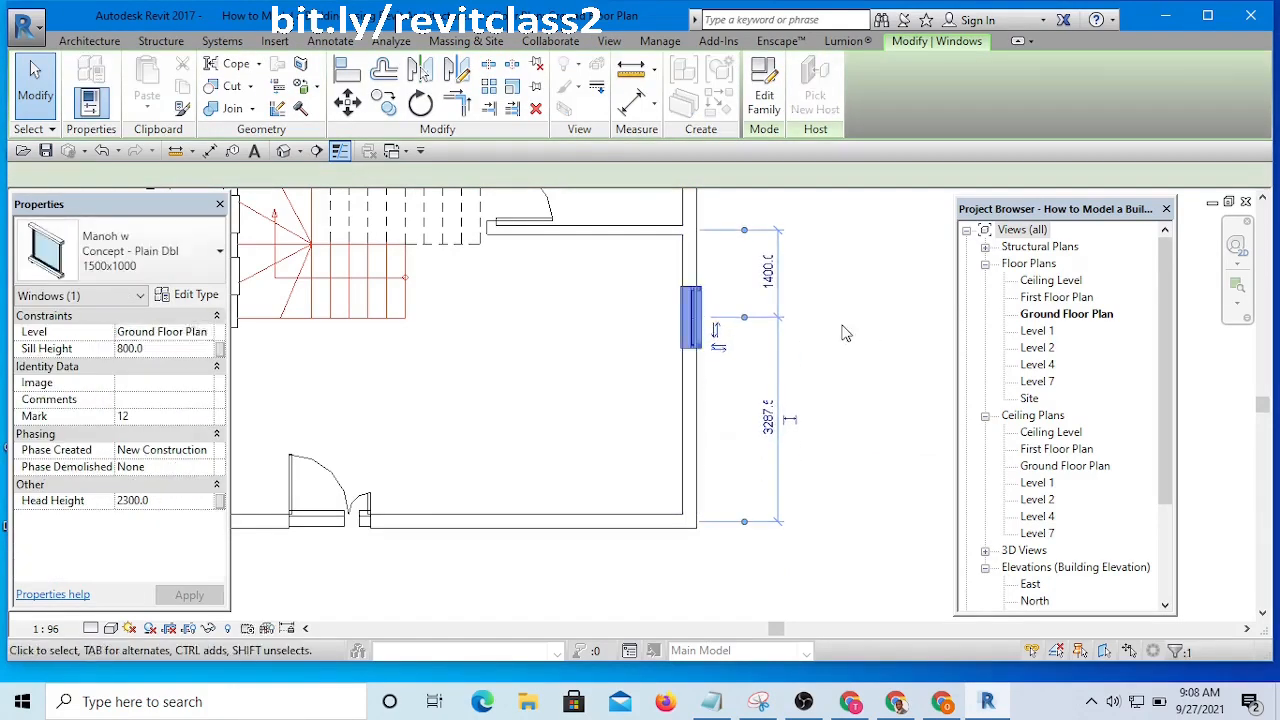
pyautogui.press('Escape')
# - Change the moved window's type to Manoh w Concept -1800x1000 and set its head height to 2400
pyautogui.click(688, 324)
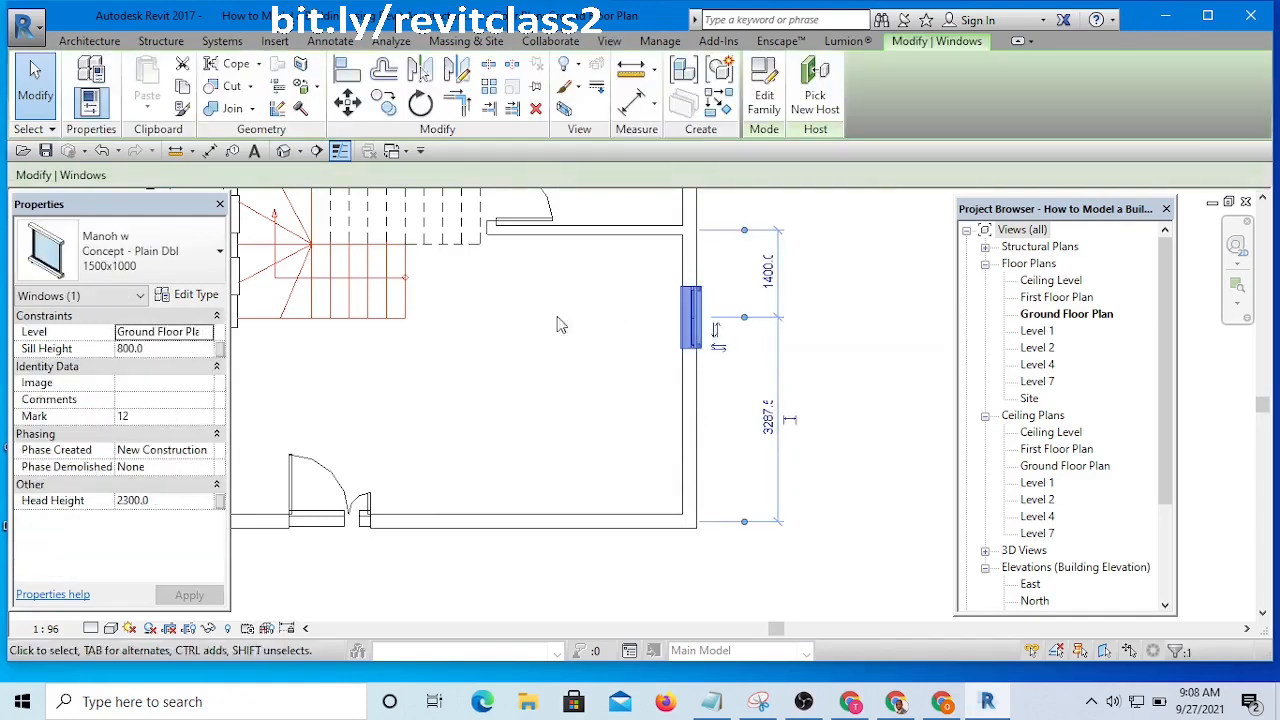
pyautogui.click(168, 272)
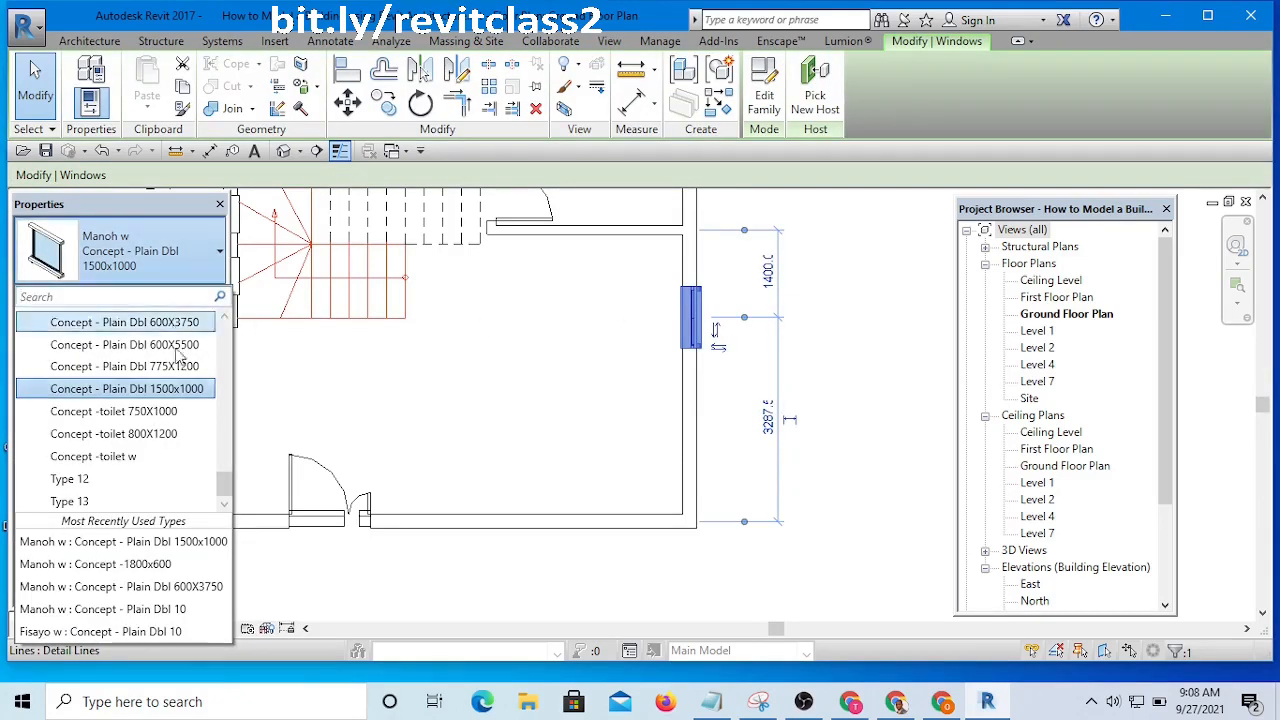
pyautogui.moveTo(228, 497); pyautogui.dragTo(232, 445)
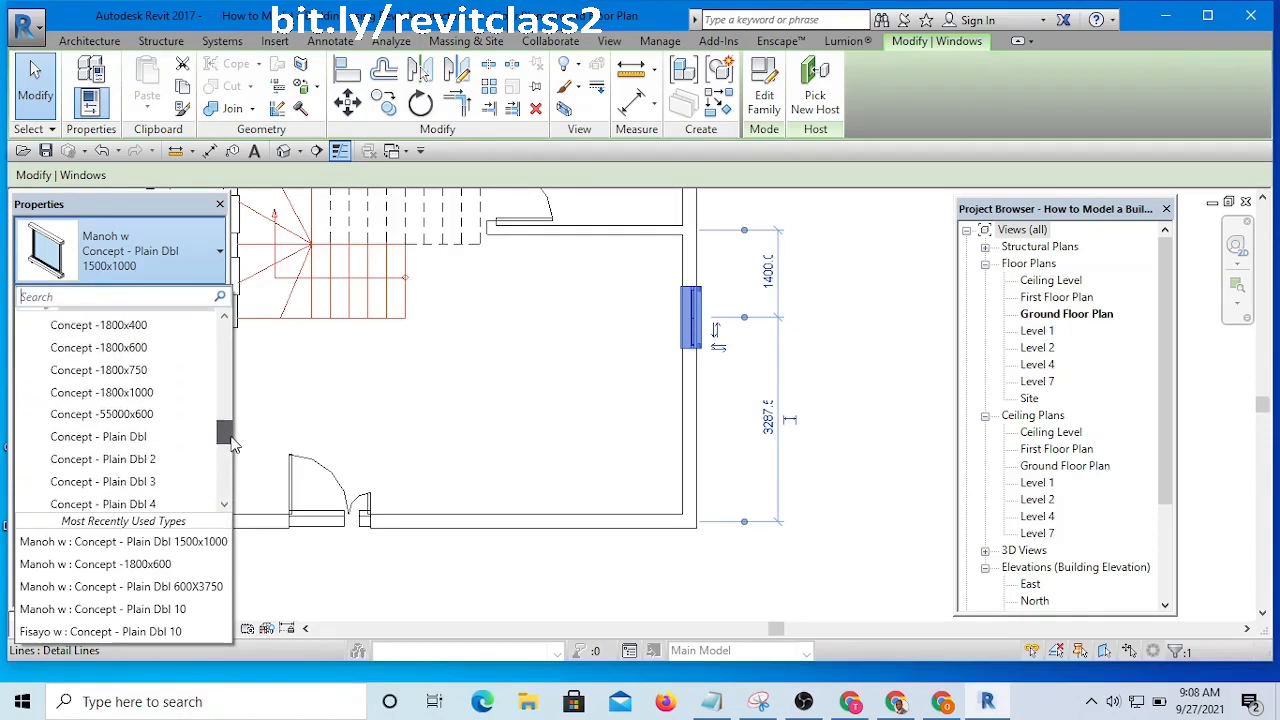
pyautogui.click(133, 393)
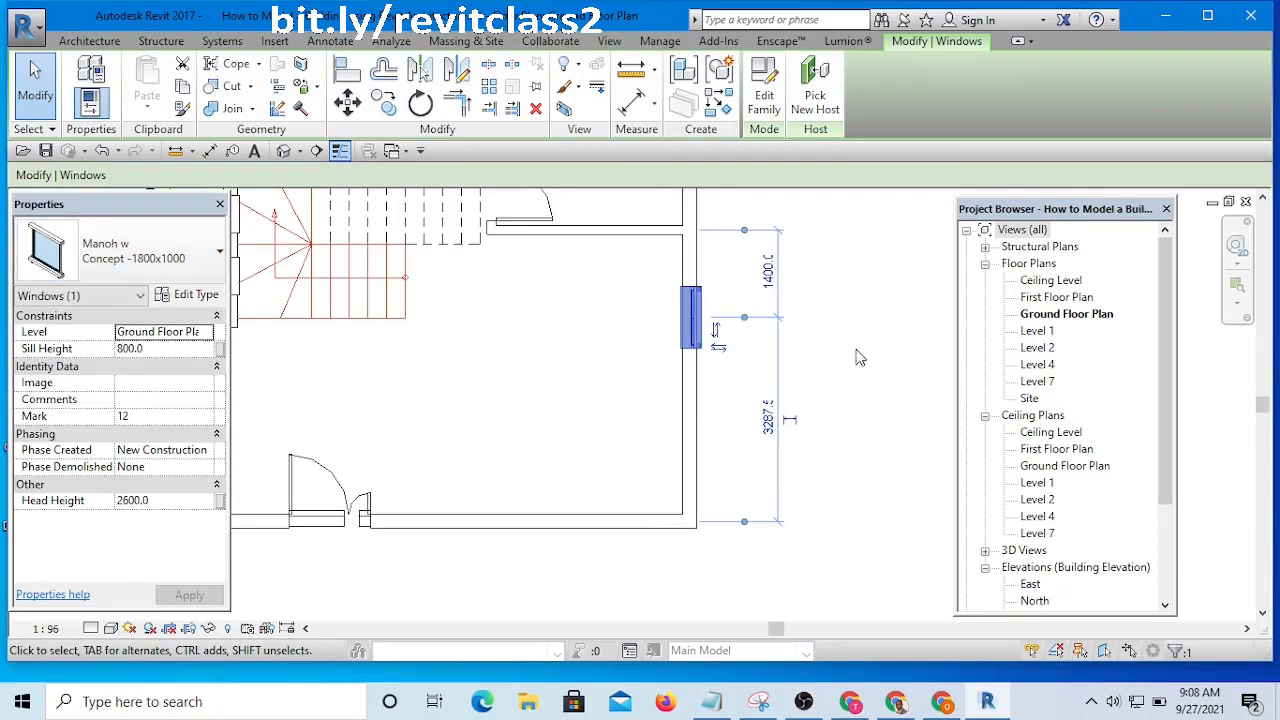
pyautogui.click(160, 502)
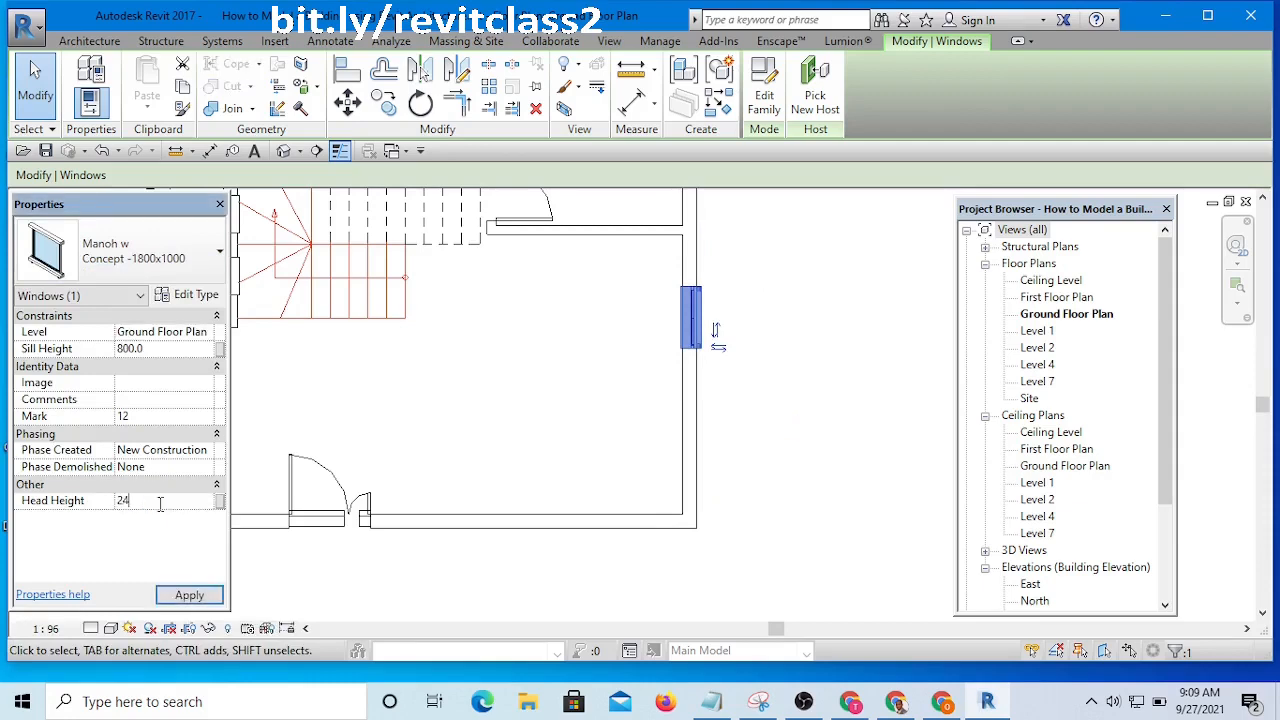
pyautogui.click(190, 595)
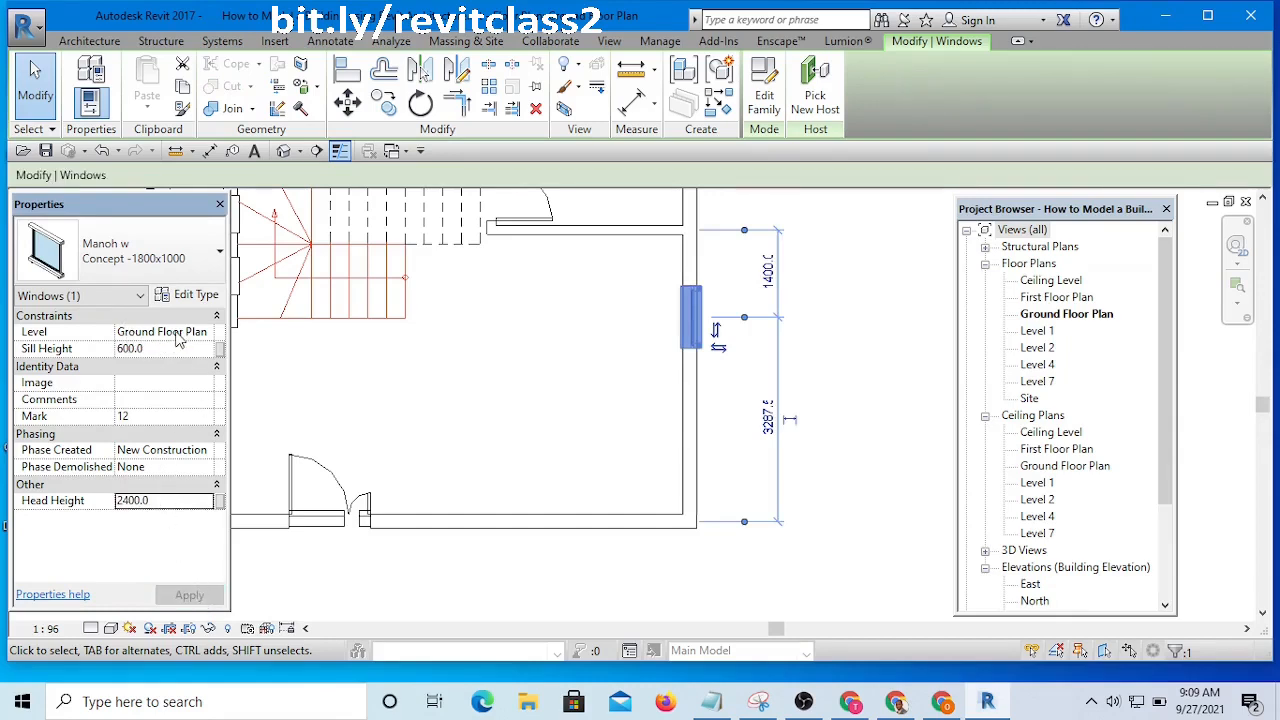
pyautogui.click(877, 337)
# - Create two similar Concept -1800x1000 windows in the corner room above the staircase, one in each external wall
pyautogui.scroll(-4, 801, 369)
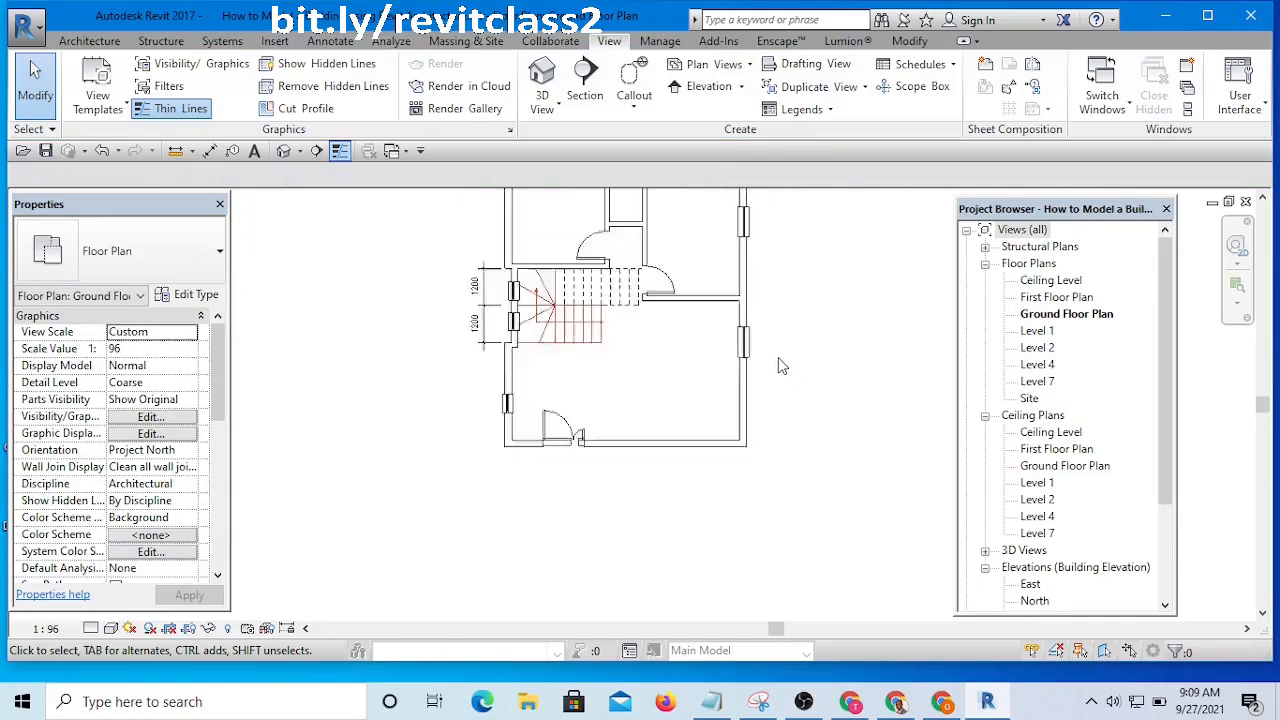
pyautogui.moveTo(799, 370); pyautogui.dragTo(780, 401, button='middle')
pyautogui.scroll(2, 746, 370)
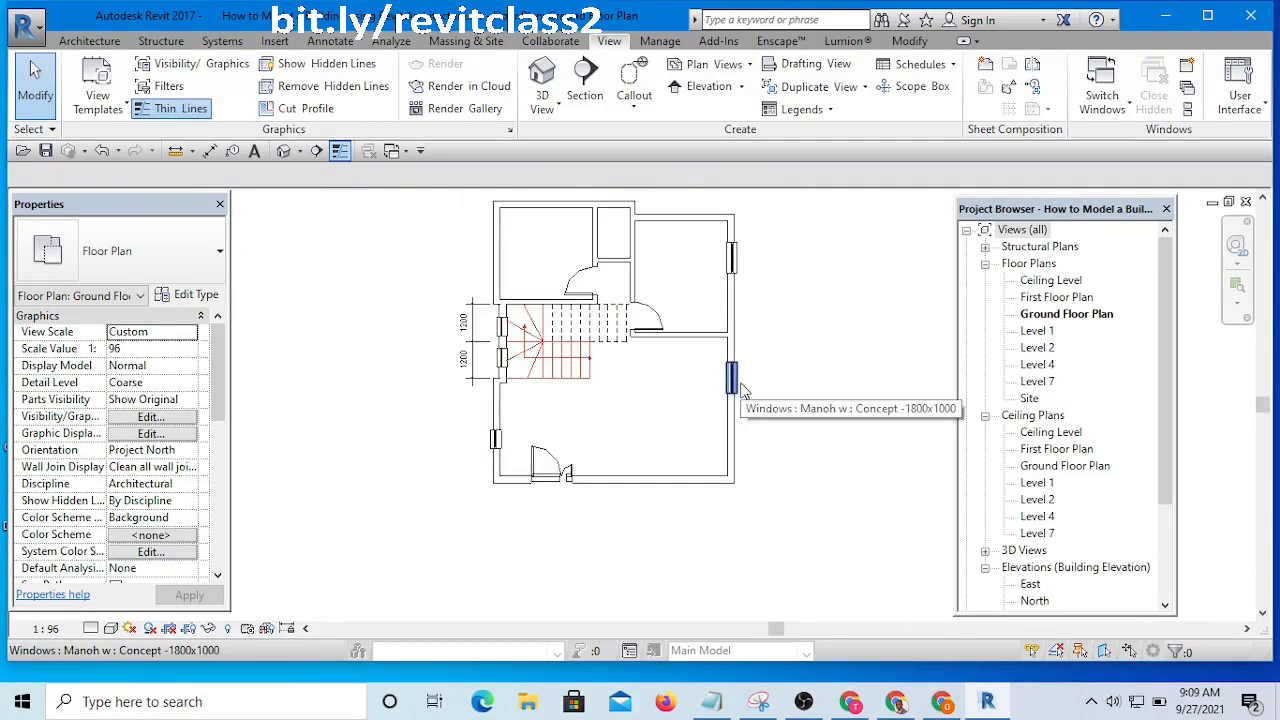
pyautogui.scroll(-1, 730, 388)
pyautogui.scroll(2, 550, 265)
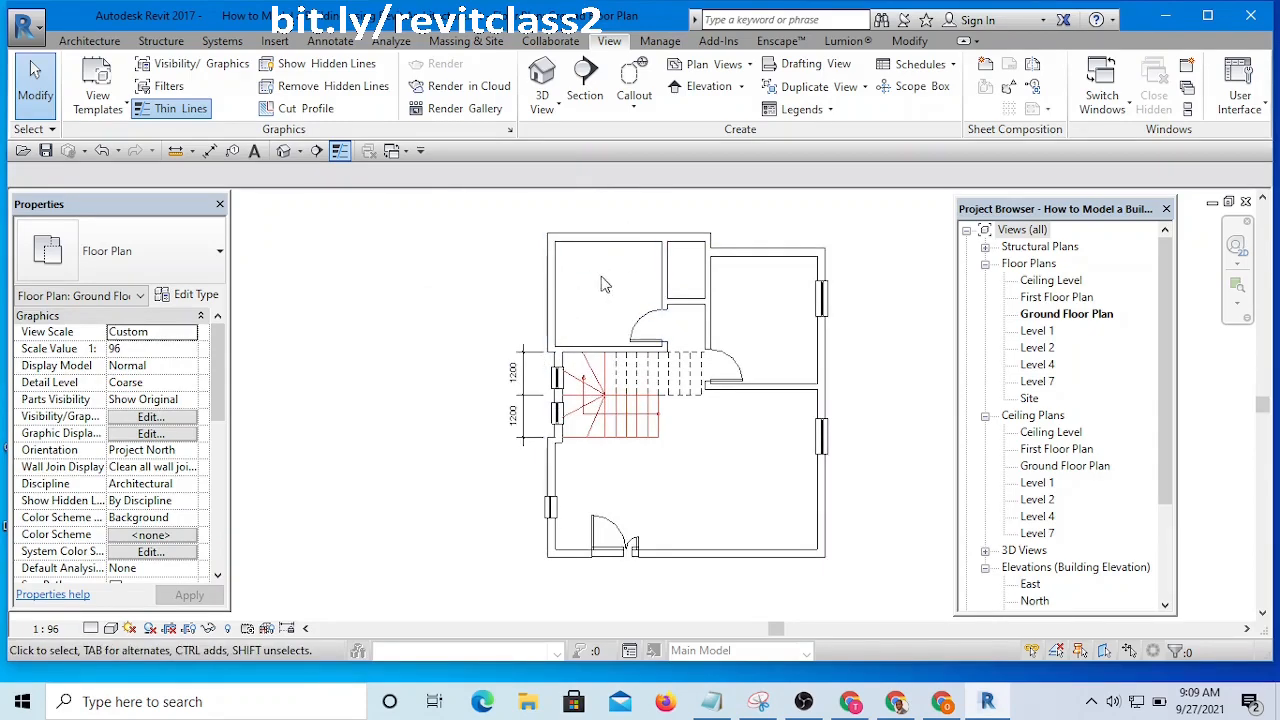
pyautogui.moveTo(891, 427); pyautogui.dragTo(803, 421, button='middle')
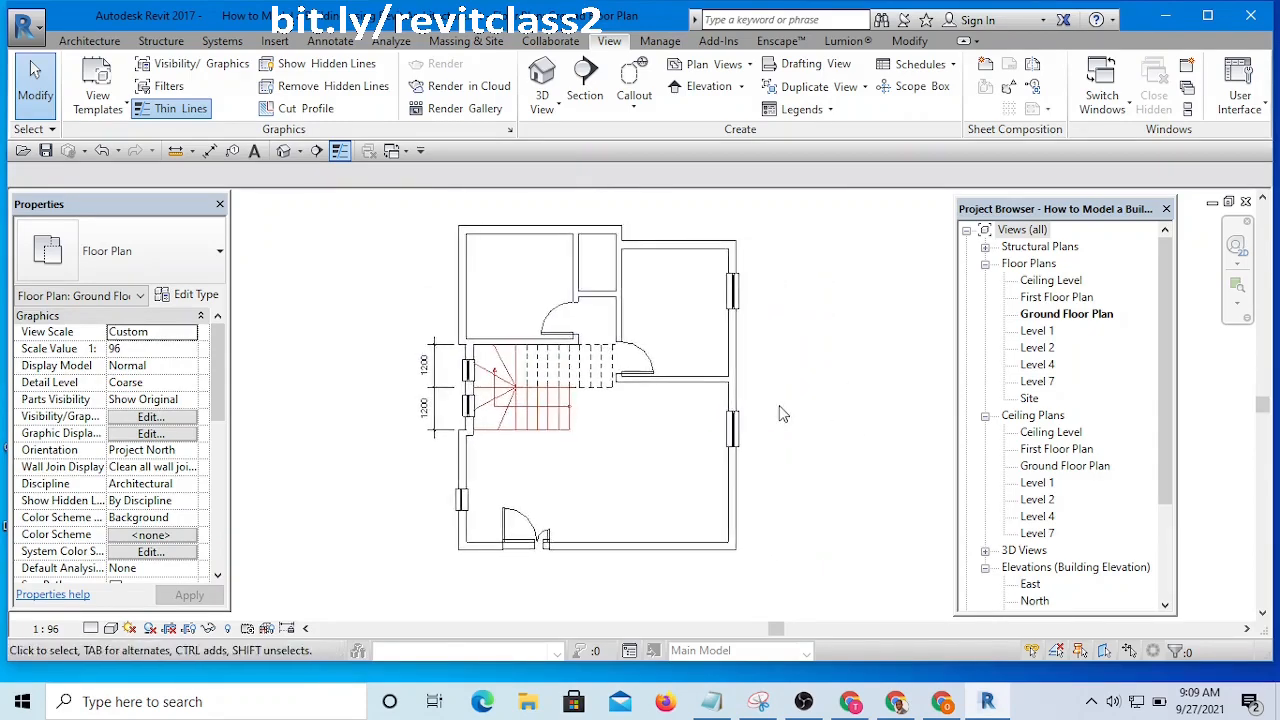
pyautogui.scroll(2, 762, 408)
pyautogui.scroll(-3, 745, 408)
pyautogui.scroll(3, 760, 410)
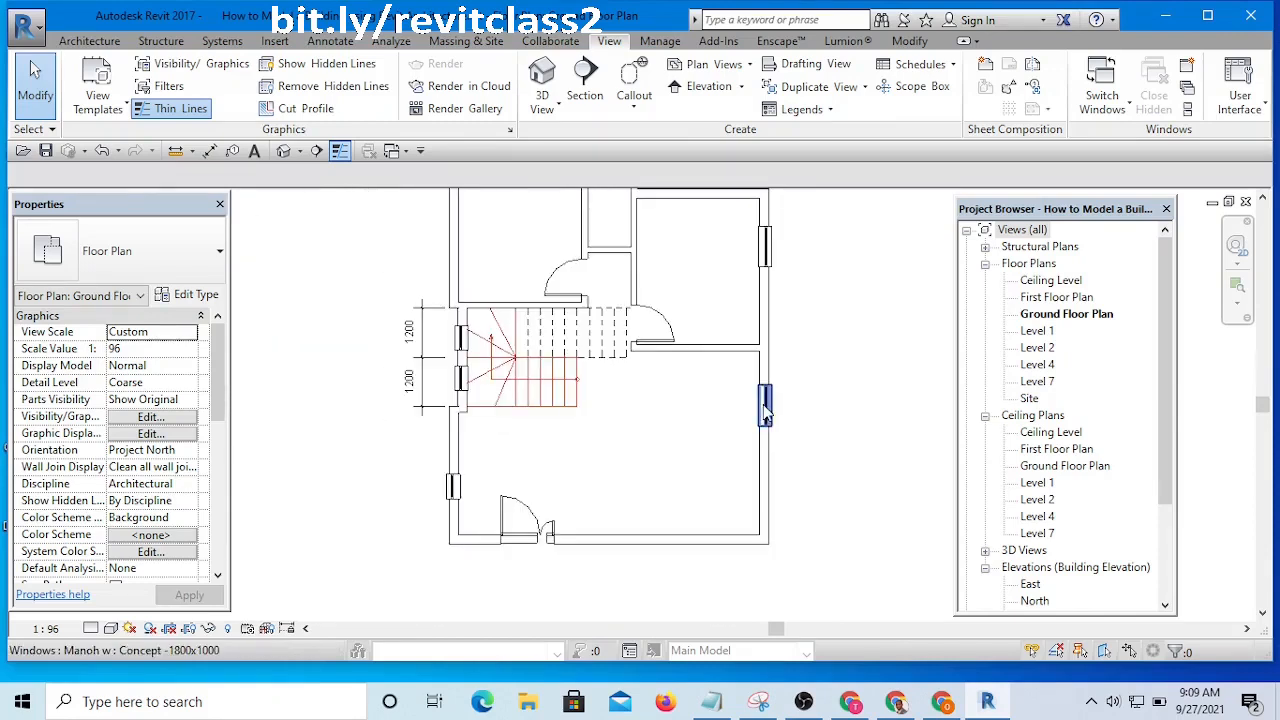
pyautogui.click(765, 405)
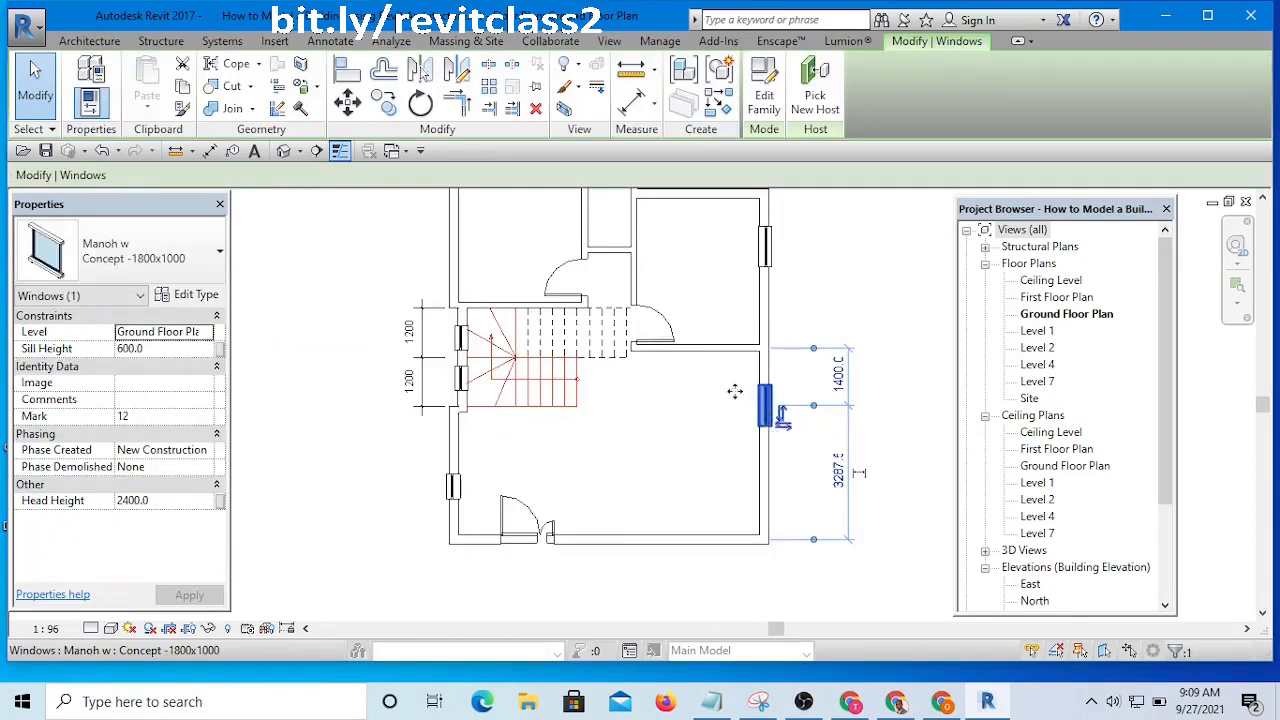
pyautogui.scroll(-2, 740, 390)
pyautogui.press('c')
pyautogui.press('s')
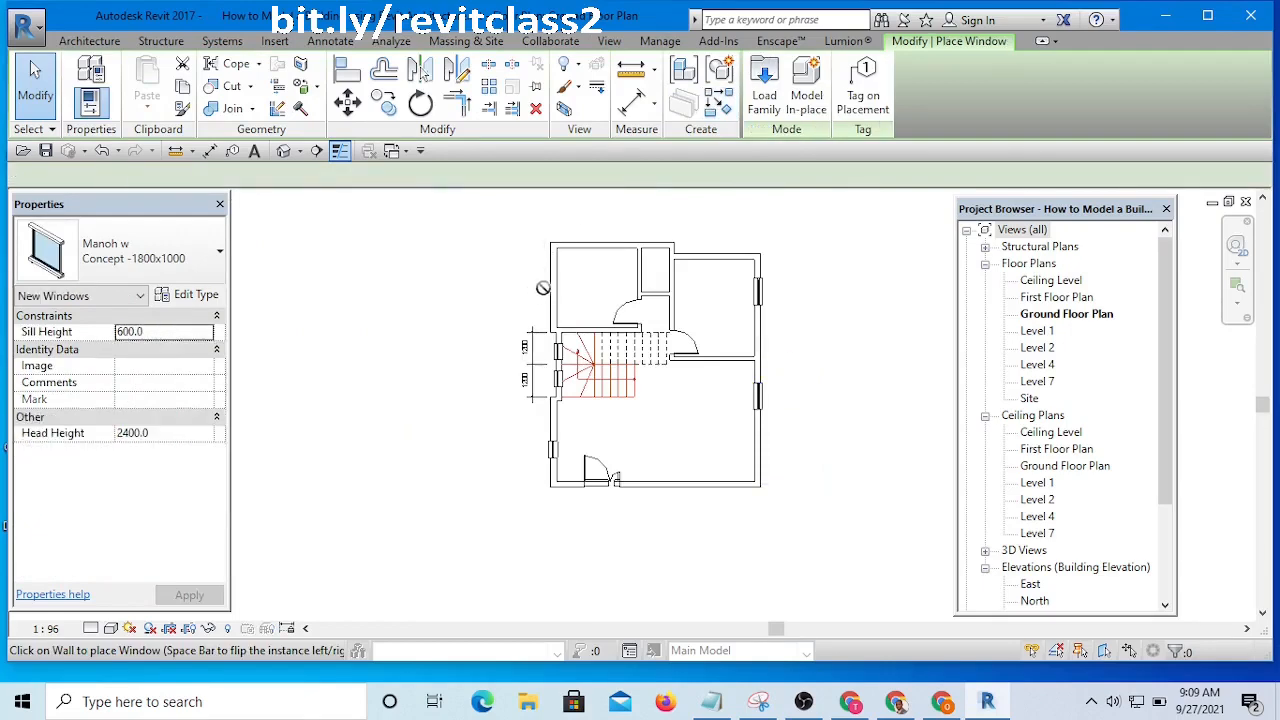
pyautogui.scroll(2, 545, 290)
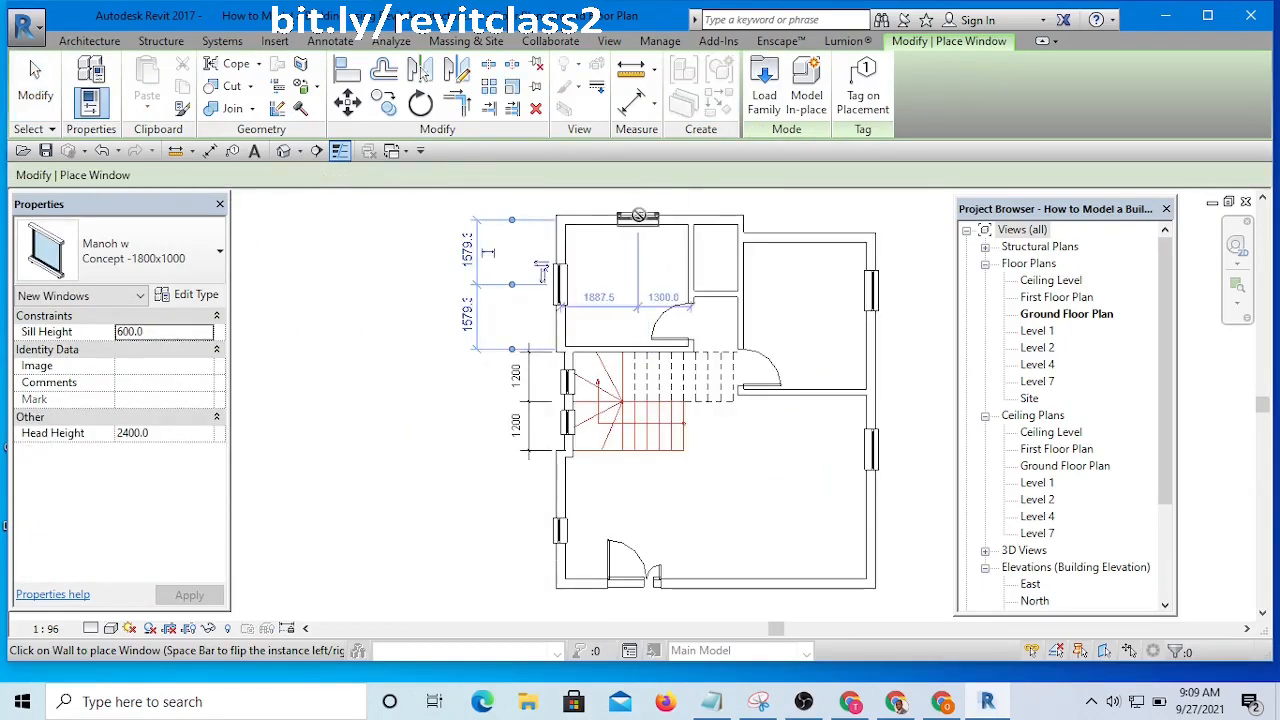
pyautogui.scroll(-2, 650, 280)
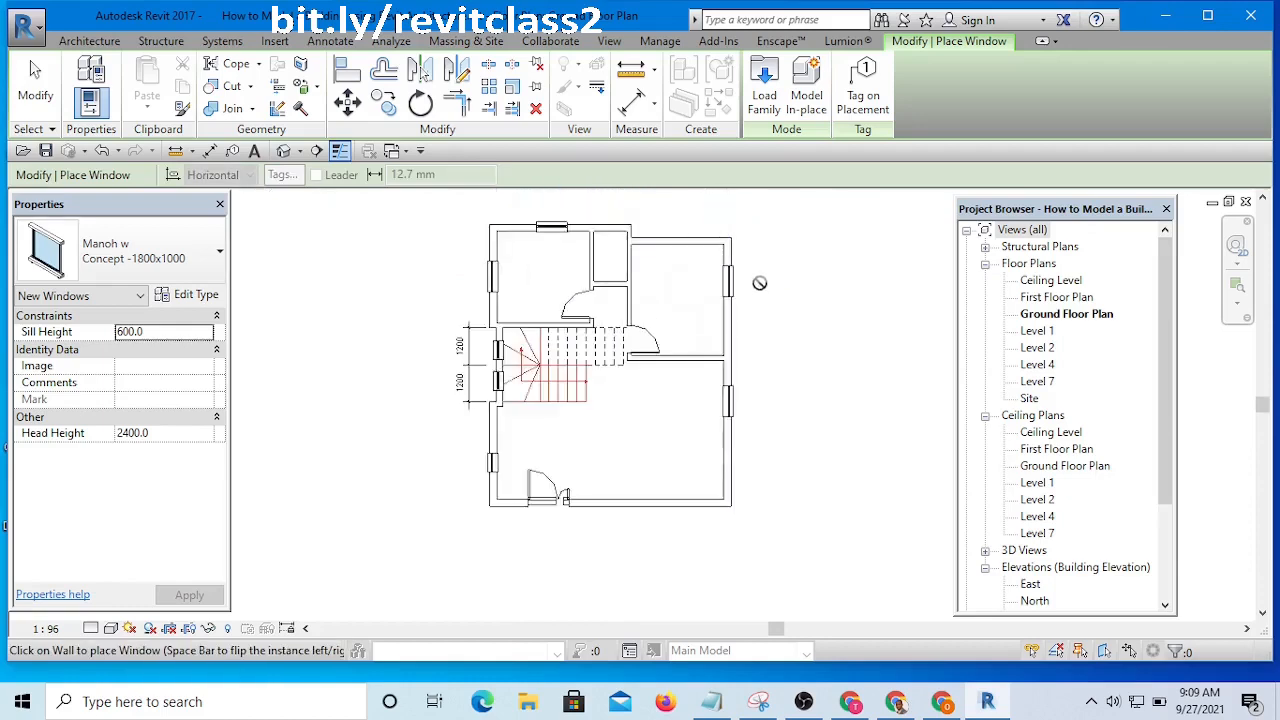
pyautogui.press('Escape')
# - Create a similar Concept - Plain Dbl 1500x1000 window in the upper external wall of the room above the large room
pyautogui.scroll(1, 743, 286)
pyautogui.click(731, 284)
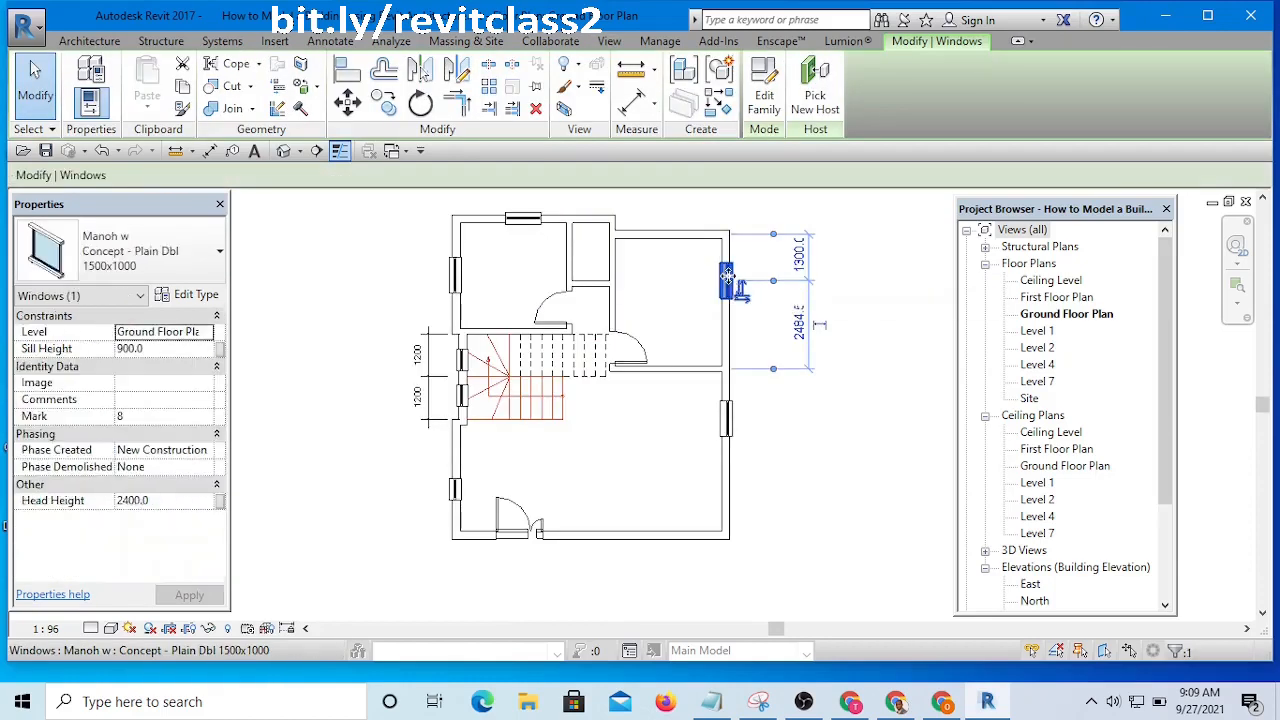
pyautogui.click(720, 103)
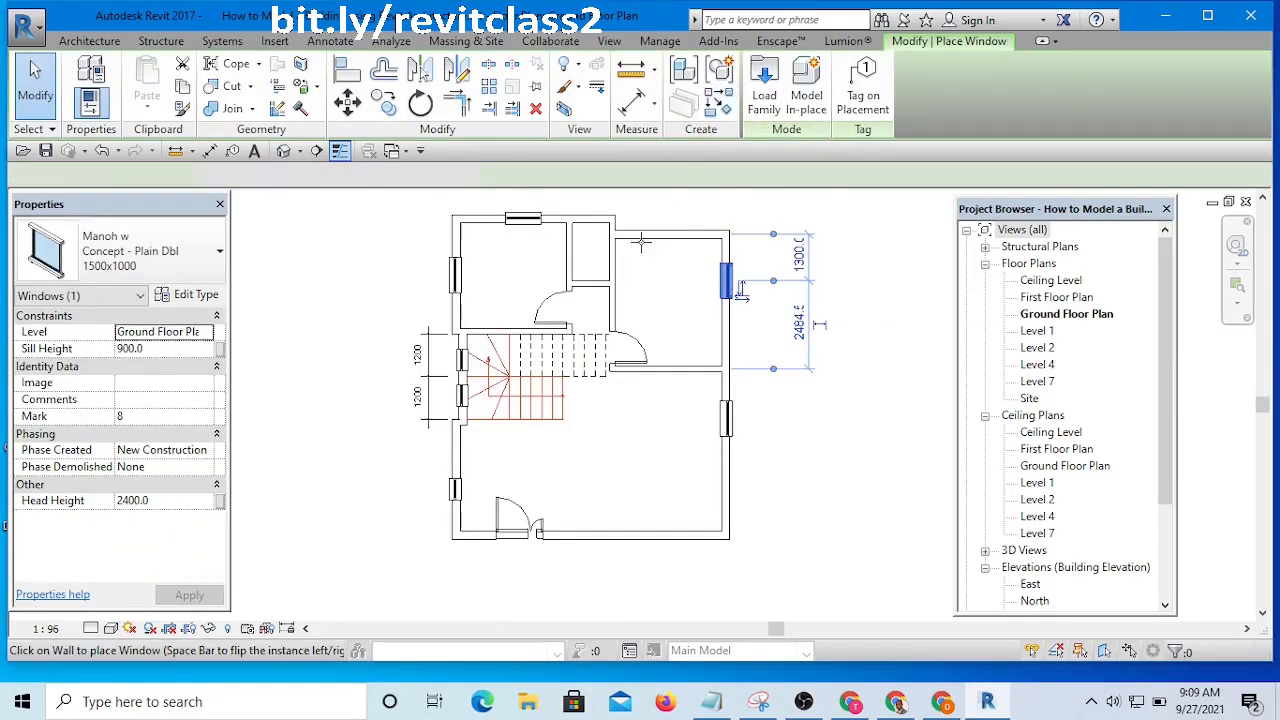
pyautogui.click(651, 231)
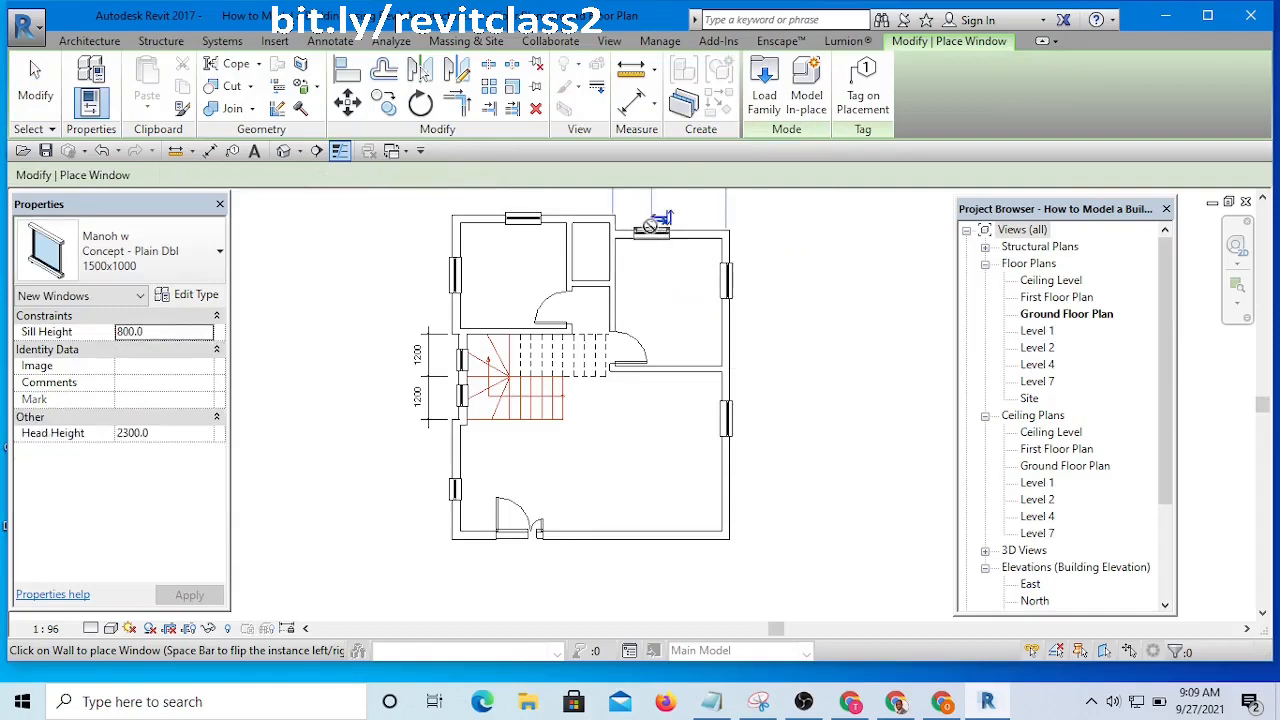
pyautogui.press('Escape')
pyautogui.press('Escape')
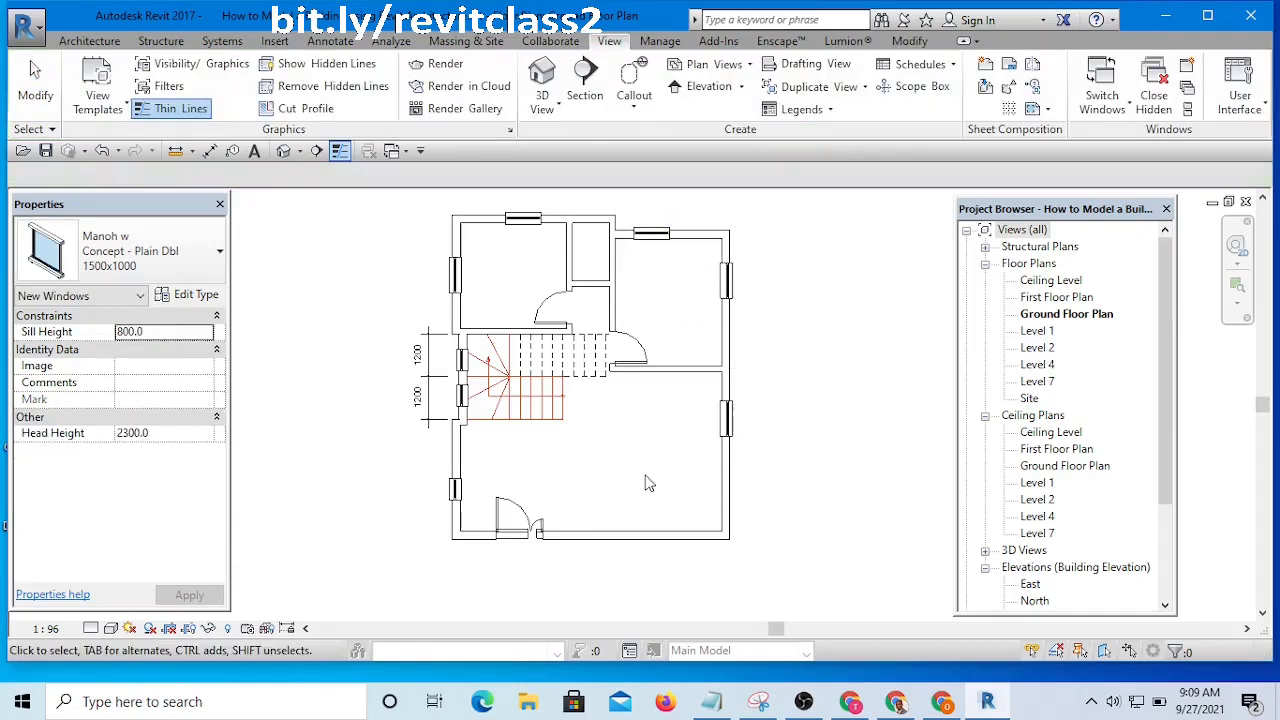
# - Switch to the reference project Pst Peter2.rvt and examine the glazed opening in the main lounge's front wall on the GROUND FLOOR PLAN
pyautogui.moveTo(657, 479); pyautogui.dragTo(638, 383, button='middle')
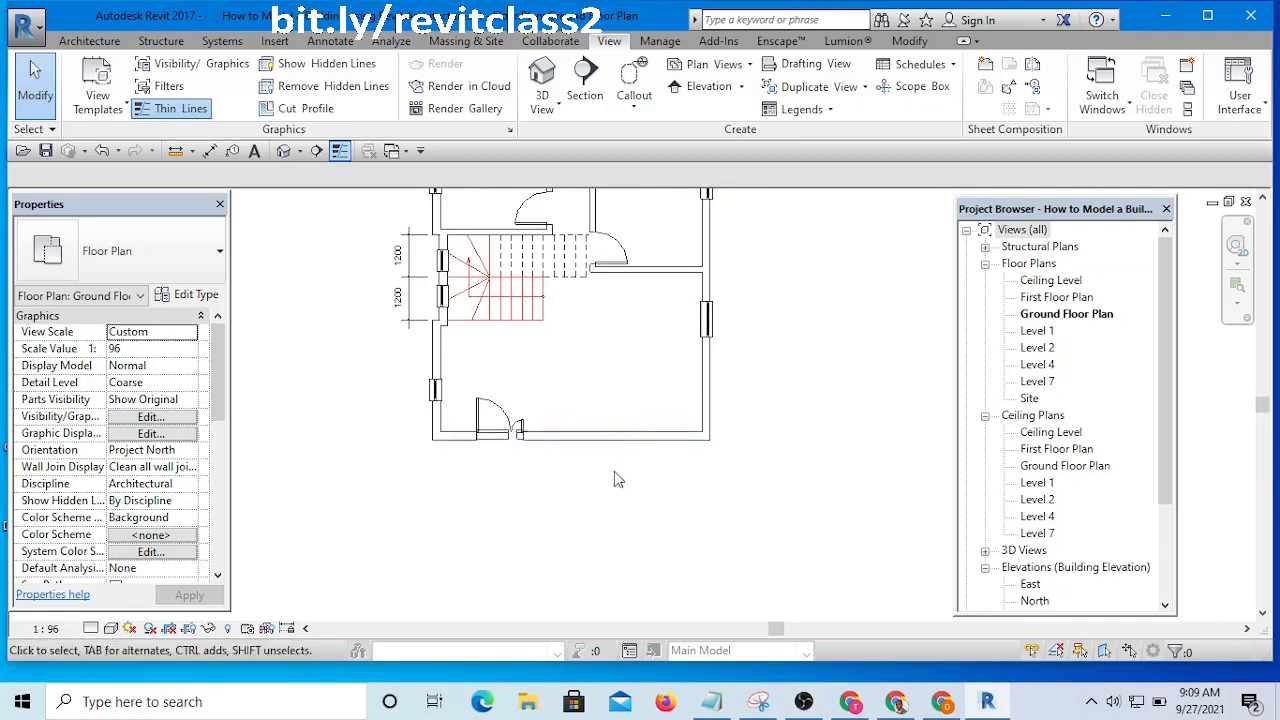
pyautogui.click(406, 152)
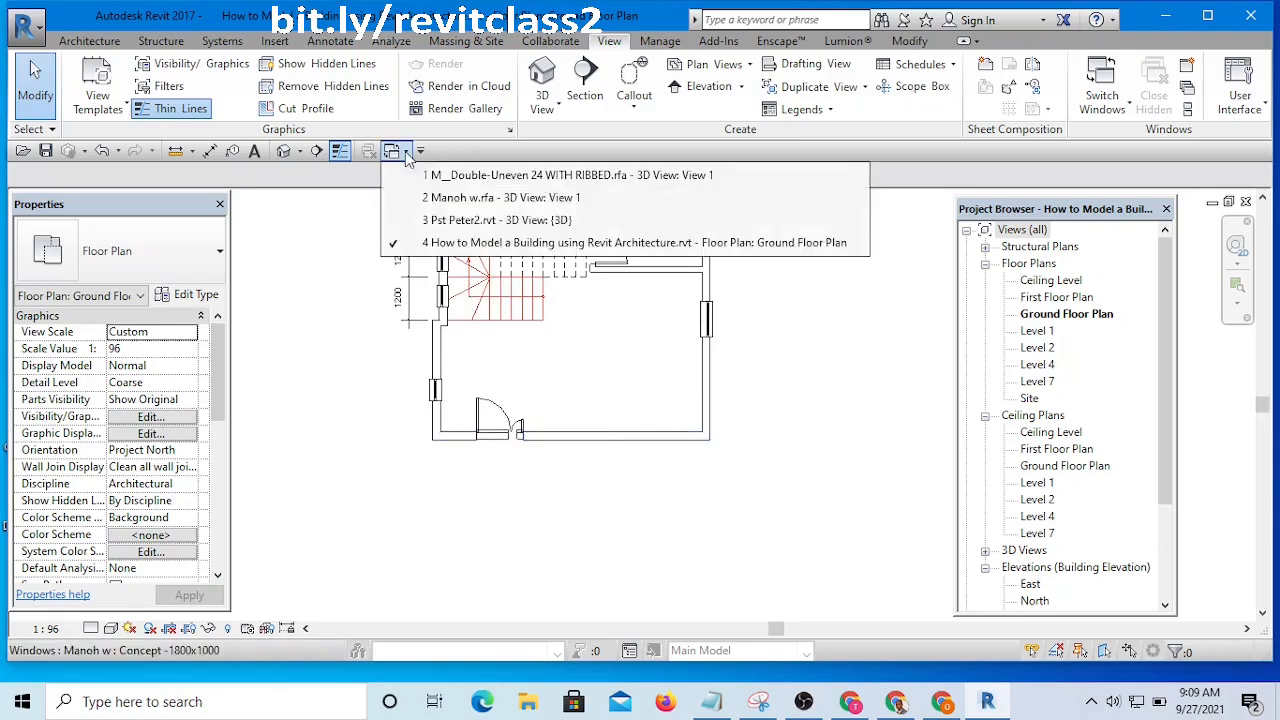
pyautogui.click(486, 221)
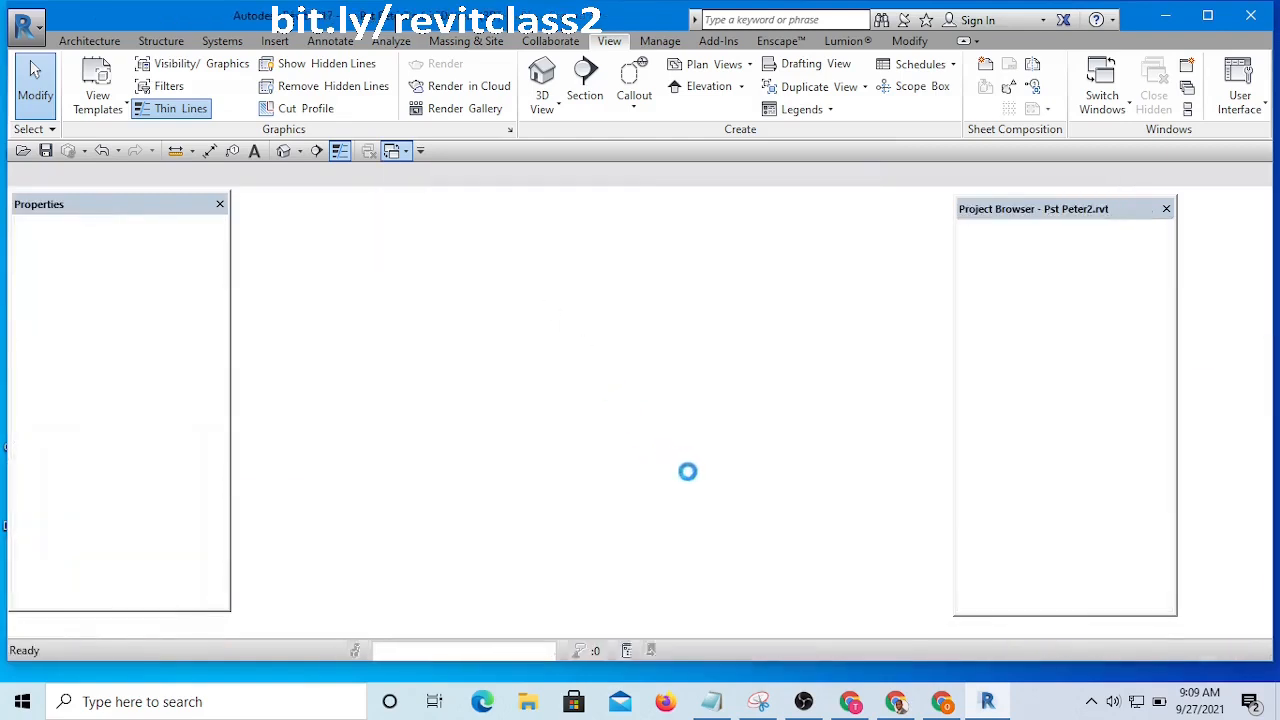
pyautogui.moveTo(843, 439); pyautogui.dragTo(571, 516, button='middle')
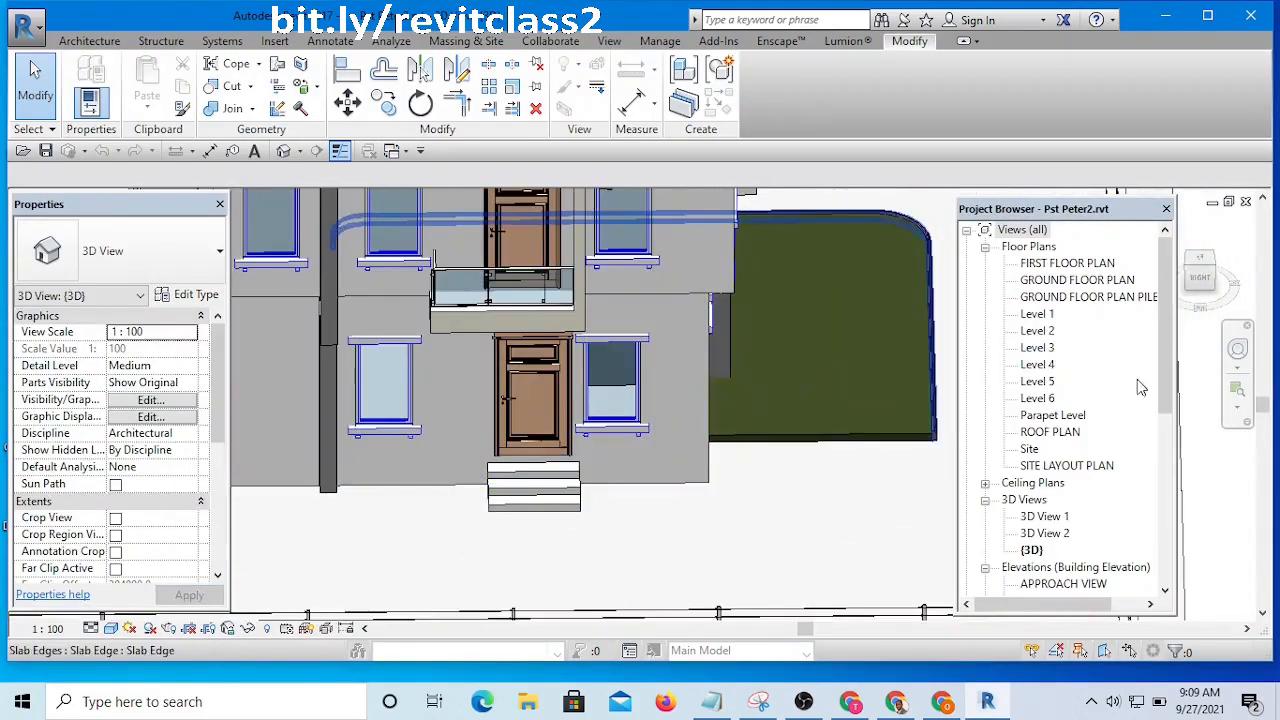
pyautogui.doubleClick(1077, 281)
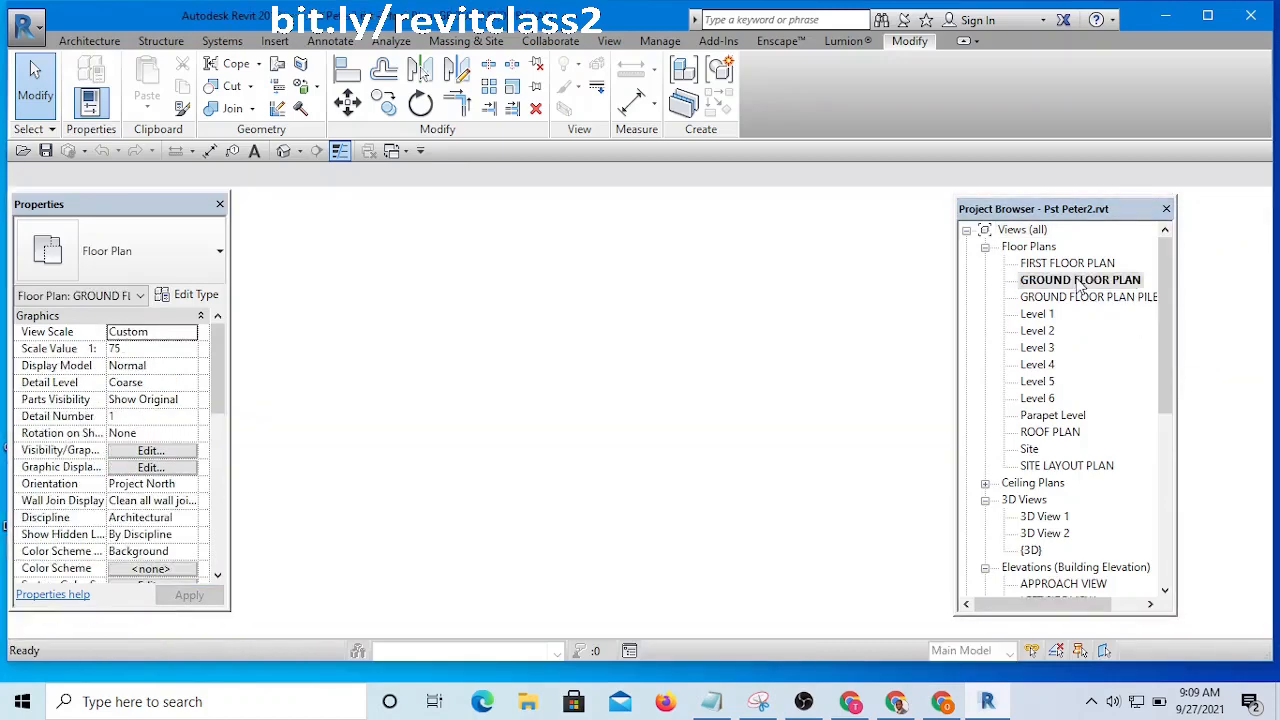
pyautogui.scroll(10, 548, 488)
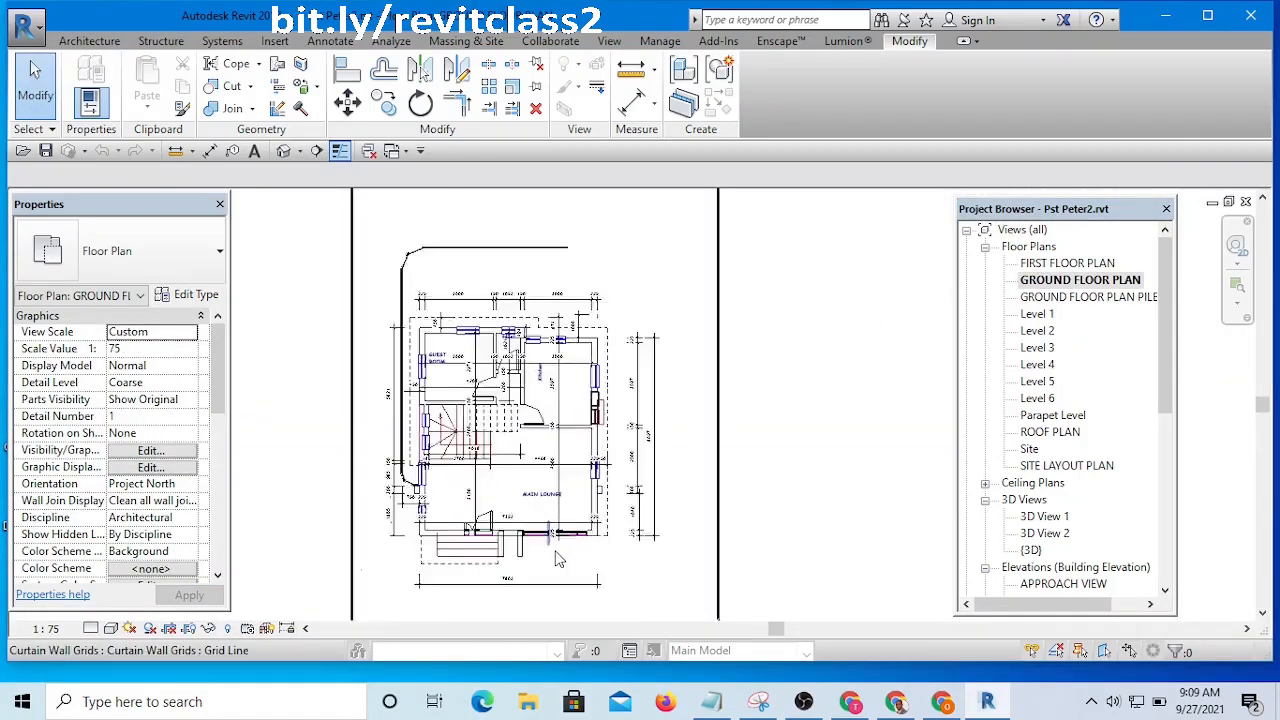
pyautogui.scroll(-6, 548, 488)
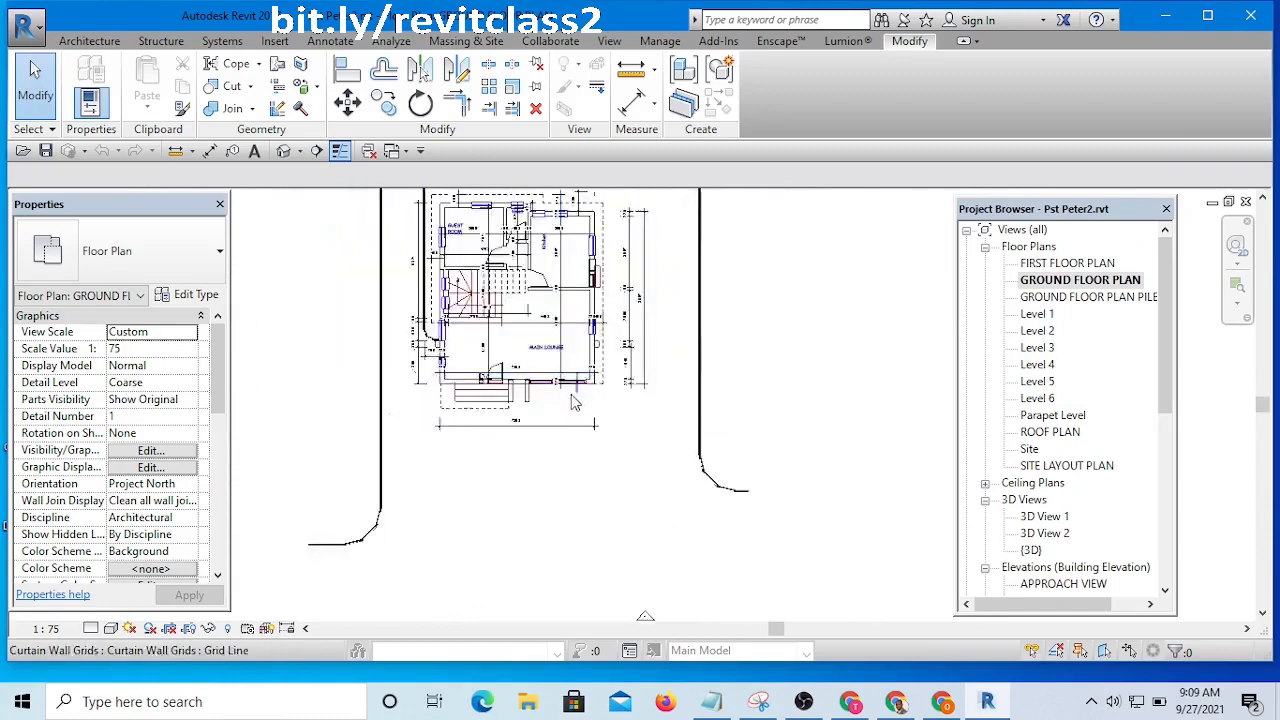
pyautogui.scroll(4, 580, 408)
pyautogui.moveTo(580, 408); pyautogui.dragTo(576, 501, button='middle')
pyautogui.scroll(4, 518, 448)
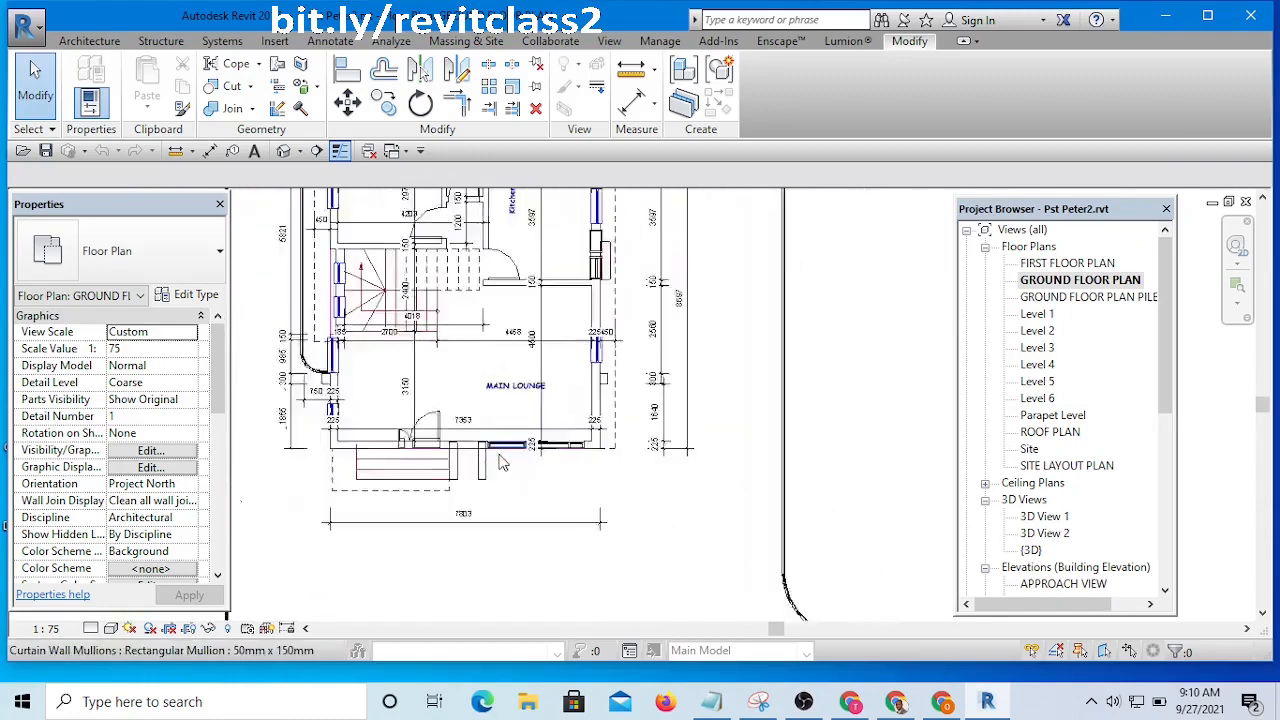
pyautogui.press('Tab')
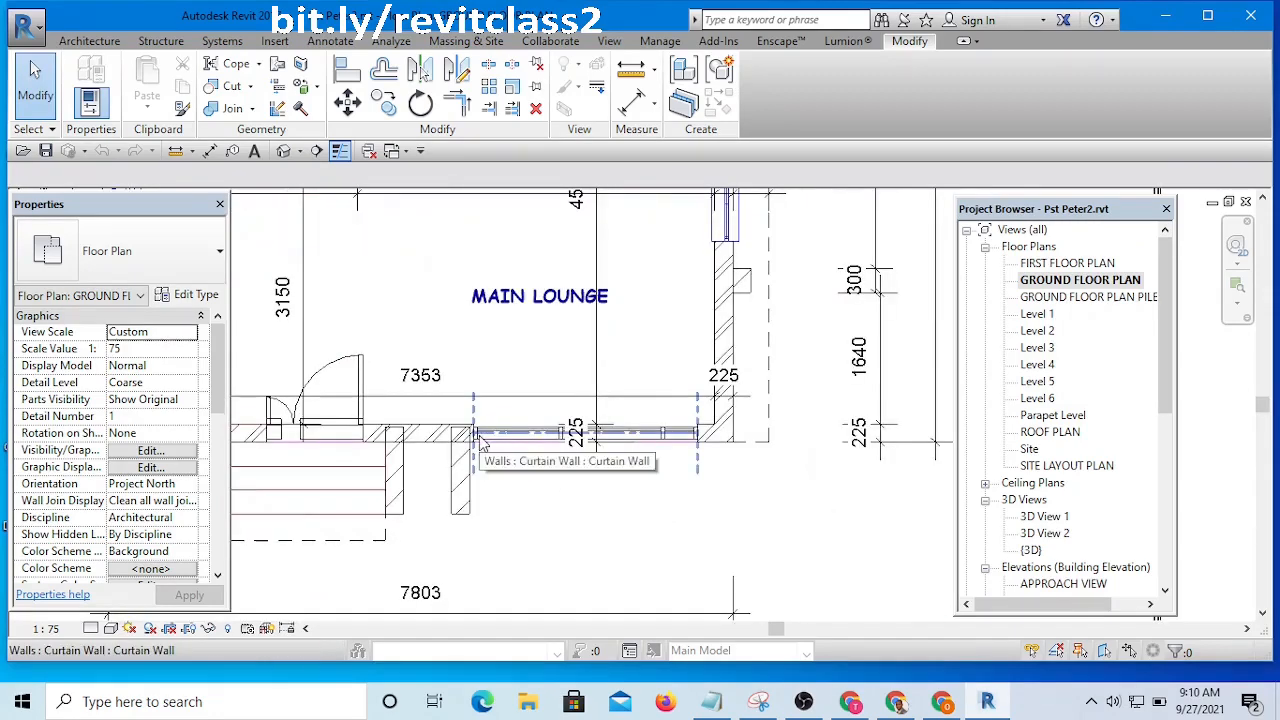
# - Examine the main lounge's front glazing and the surrounding facade in the reference project's 3D view
pyautogui.click(285, 151)
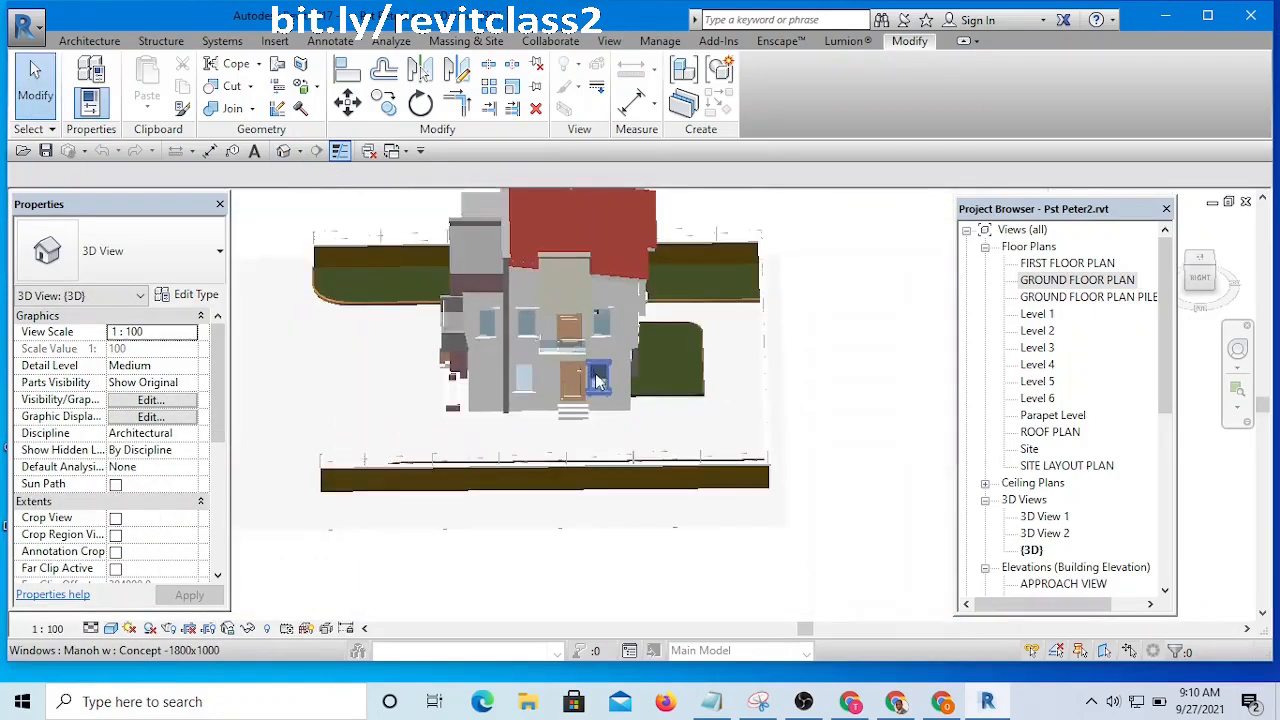
pyautogui.keyDown('shift'); pyautogui.moveTo(463, 416); pyautogui.dragTo(490, 362, button='middle'); pyautogui.keyUp('shift')
pyautogui.scroll(8, 490, 363)
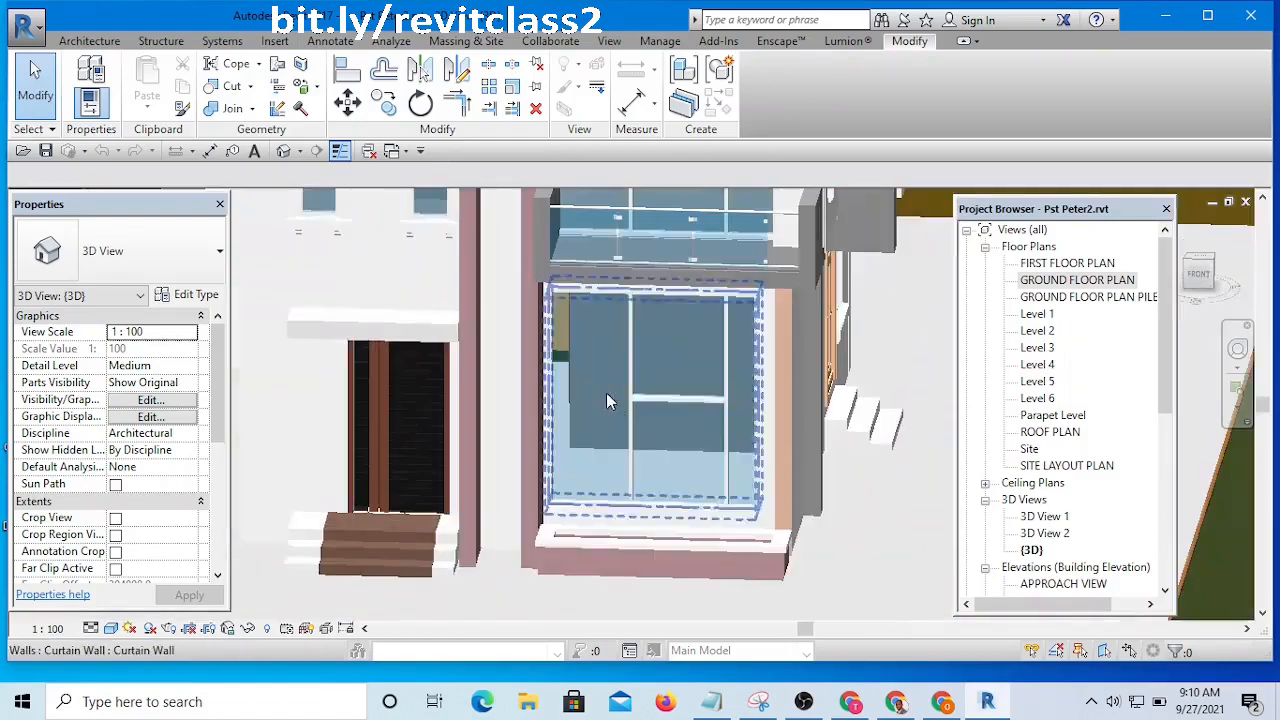
pyautogui.scroll(-3, 606, 393)
pyautogui.keyDown('shift'); pyautogui.moveTo(606, 488); pyautogui.dragTo(646, 500, button='middle'); pyautogui.keyUp('shift')
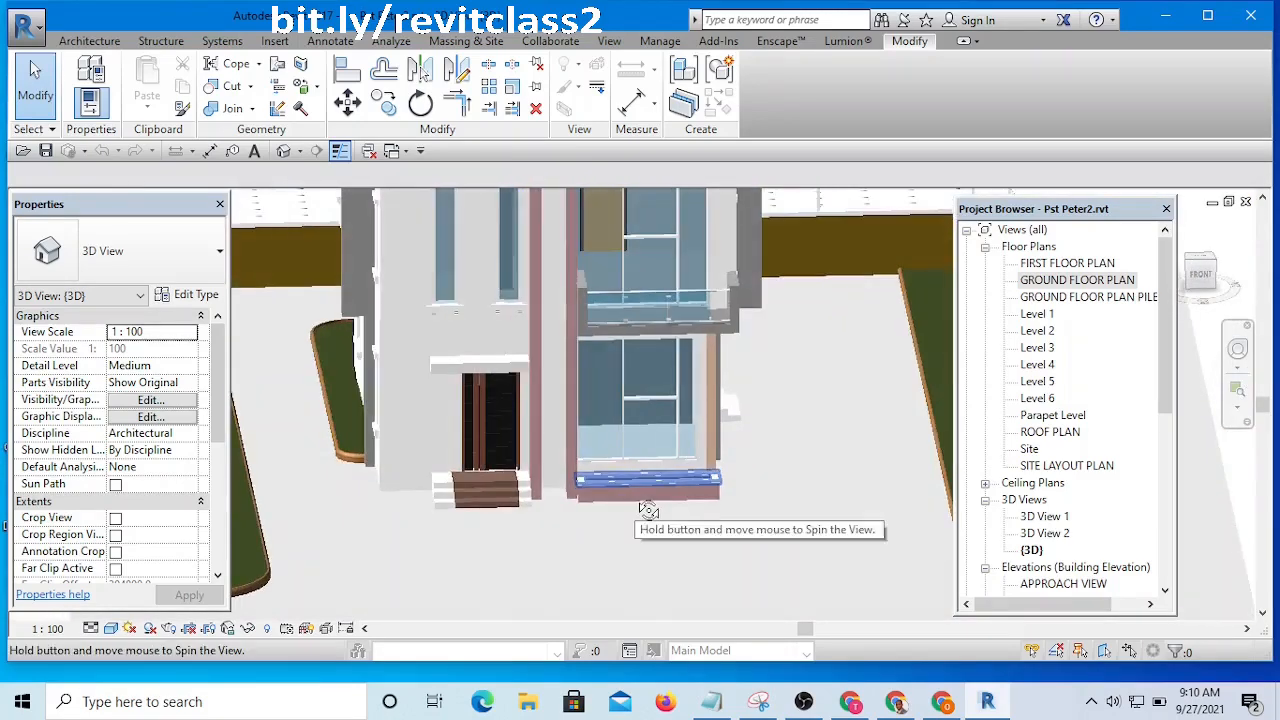
pyautogui.scroll(3, 646, 480)
pyautogui.scroll(-5, 610, 430)
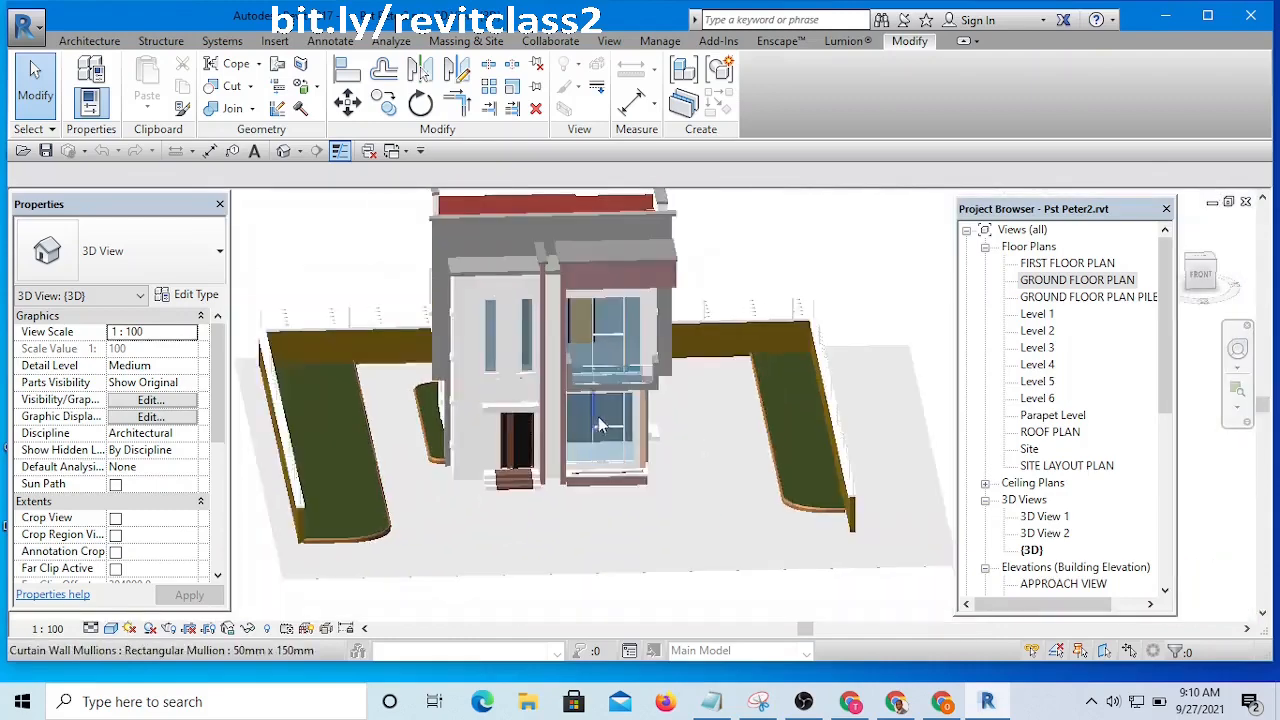
pyautogui.scroll(2, 603, 340)
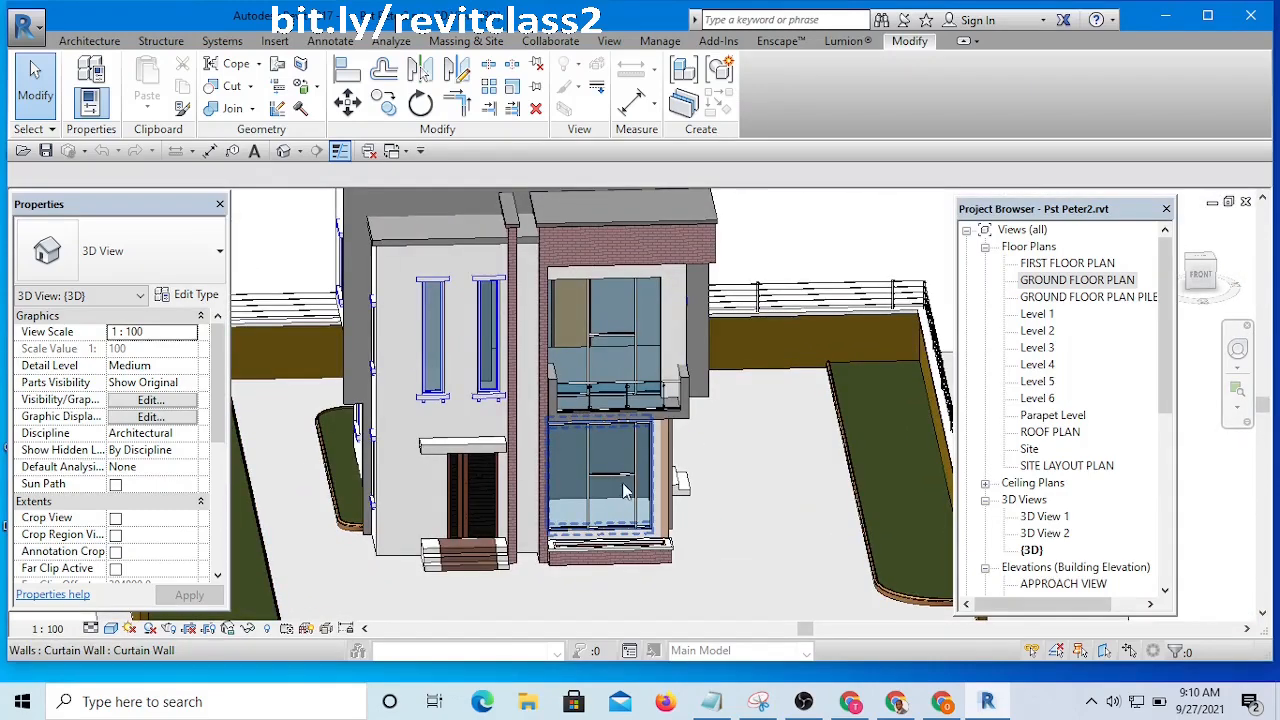
pyautogui.scroll(2, 635, 487)
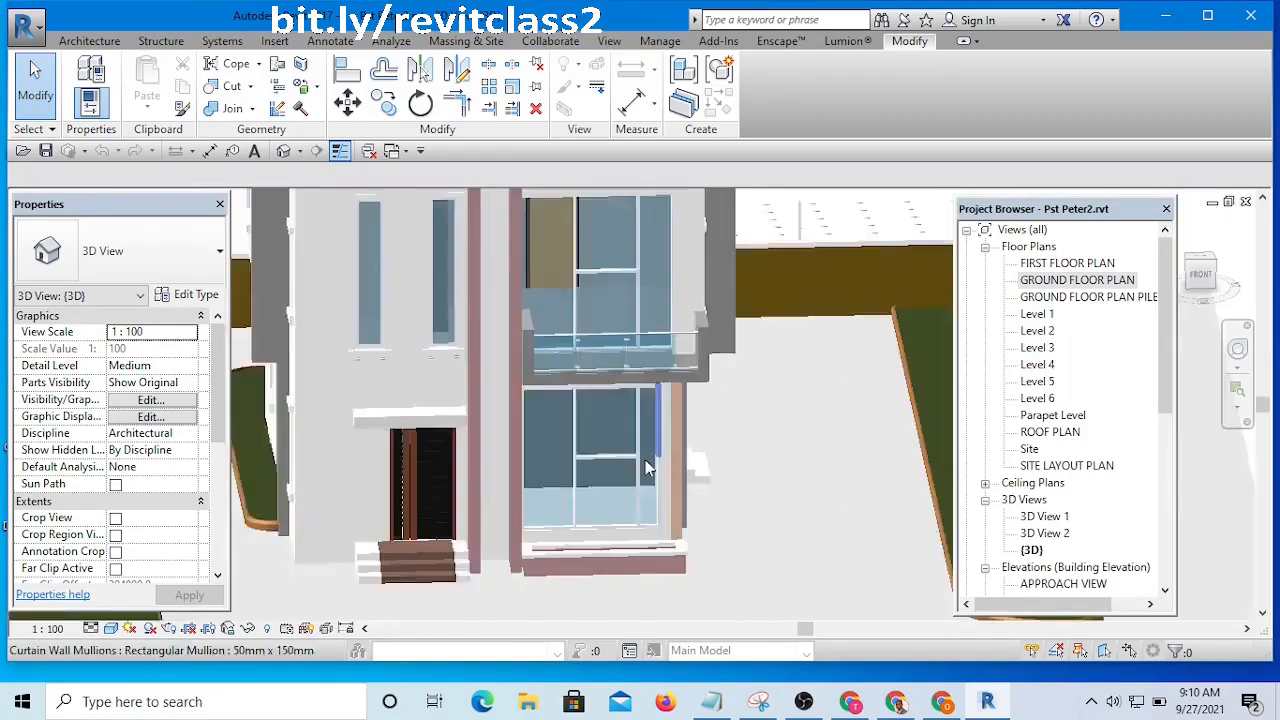
pyautogui.keyDown('shift'); pyautogui.moveTo(646, 468); pyautogui.dragTo(760, 485, button='middle'); pyautogui.keyUp('shift')
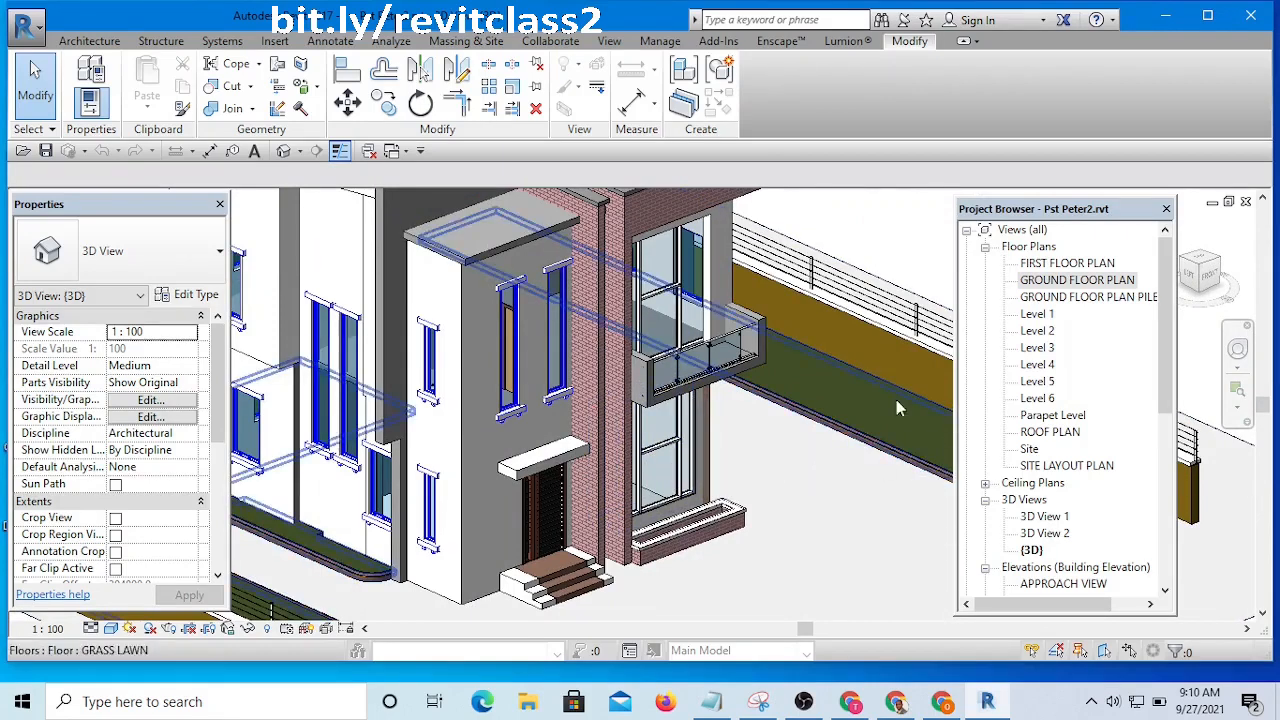
# - Return to the How to Model a Building using Revit Architecture project's Ground Floor Plan and inspect the front external wall beside the entrance door
pyautogui.click(403, 152)
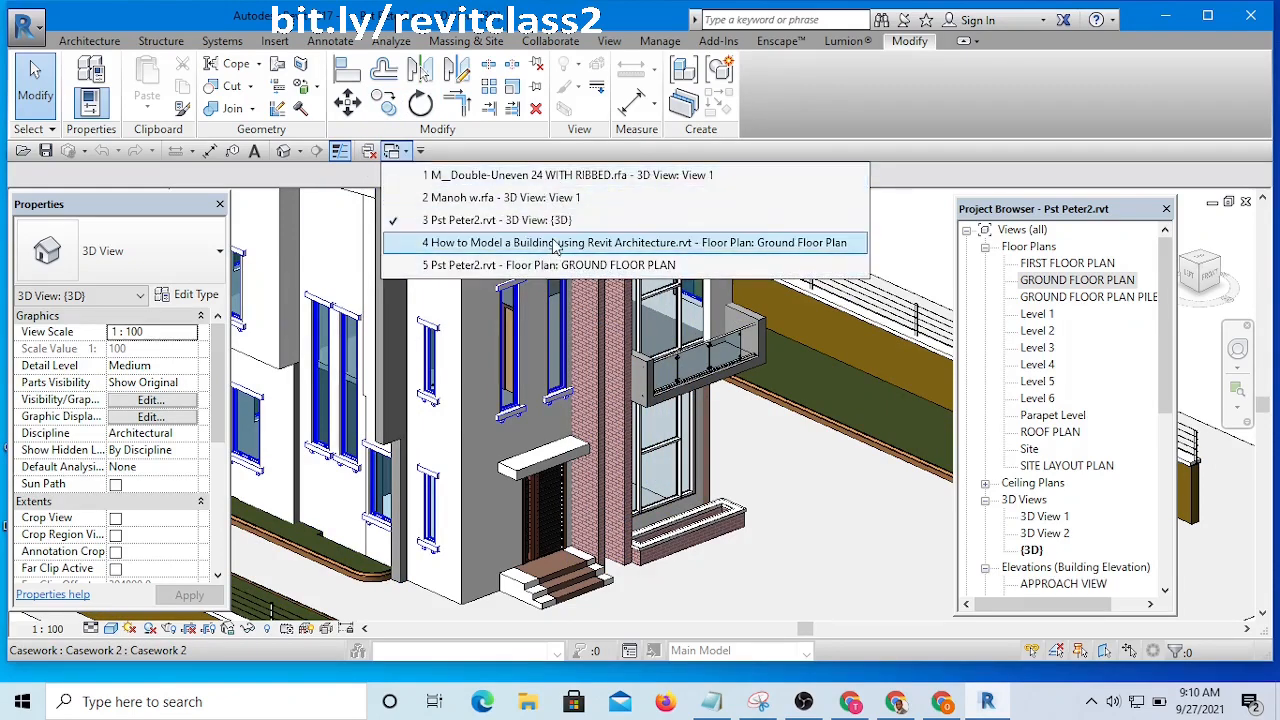
pyautogui.click(556, 243)
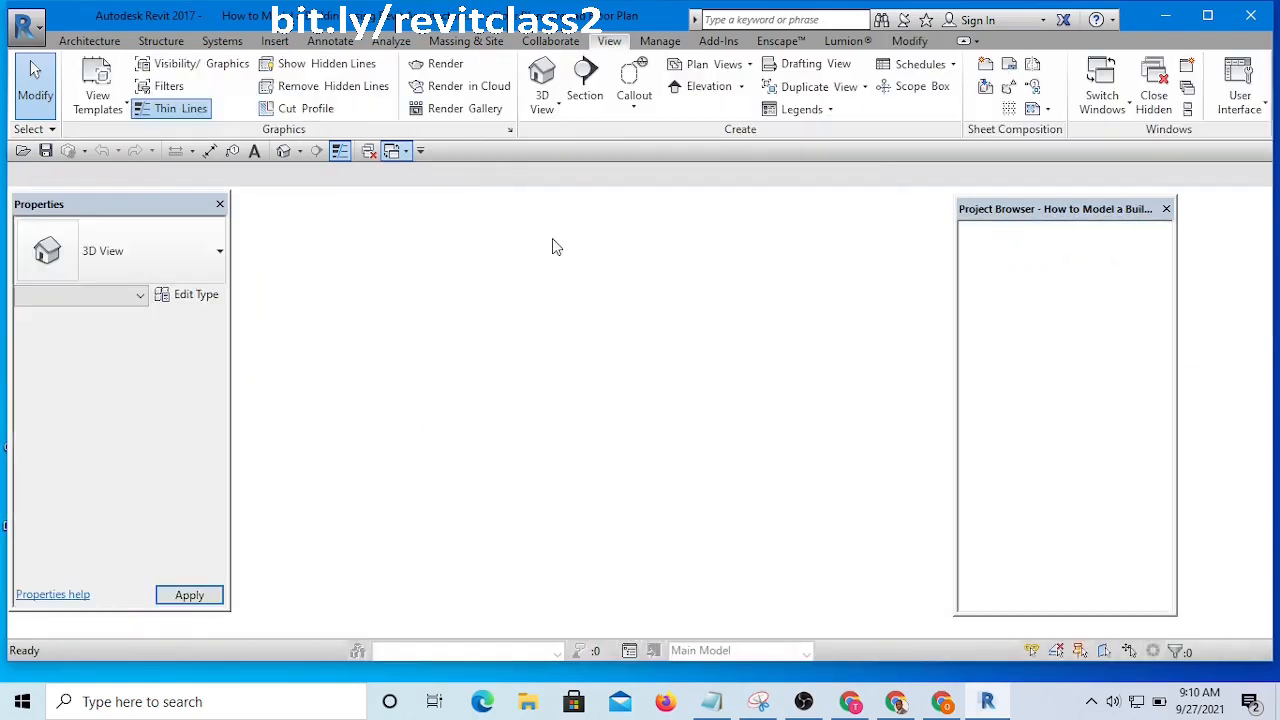
pyautogui.scroll(4, 580, 446)
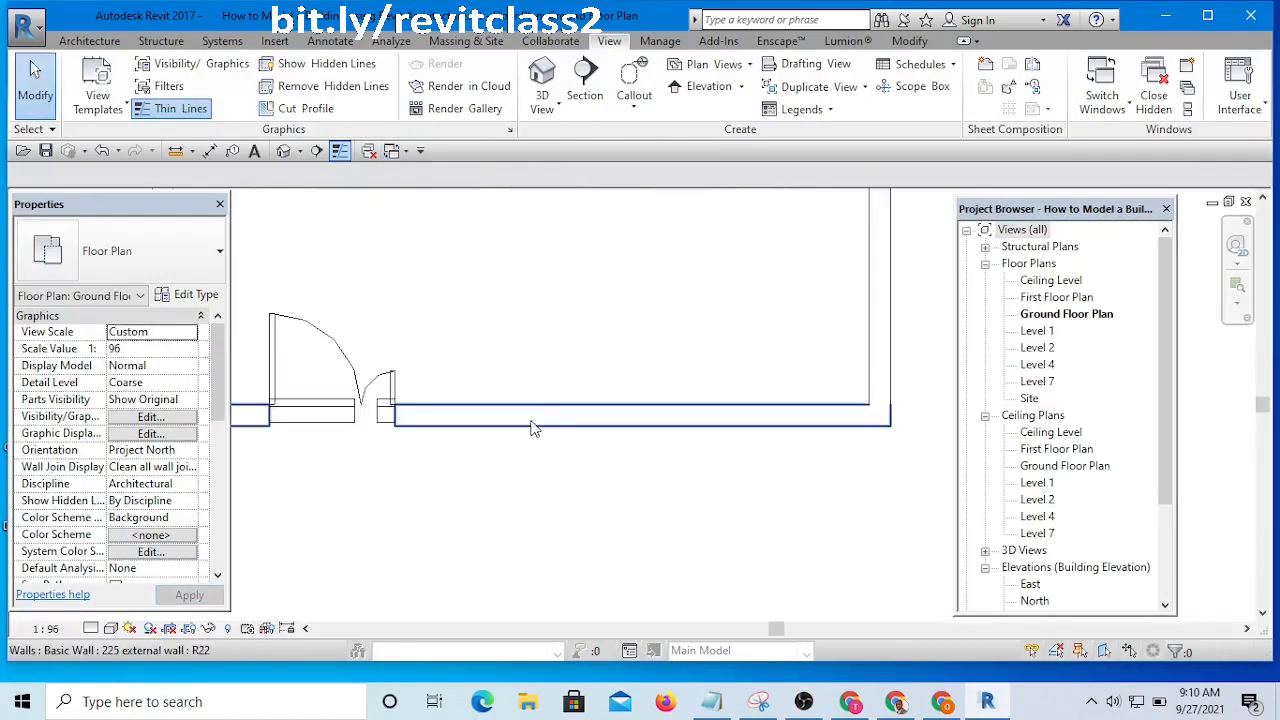
pyautogui.scroll(-5, 538, 361)
pyautogui.moveTo(540, 340); pyautogui.dragTo(533, 457, button='middle')
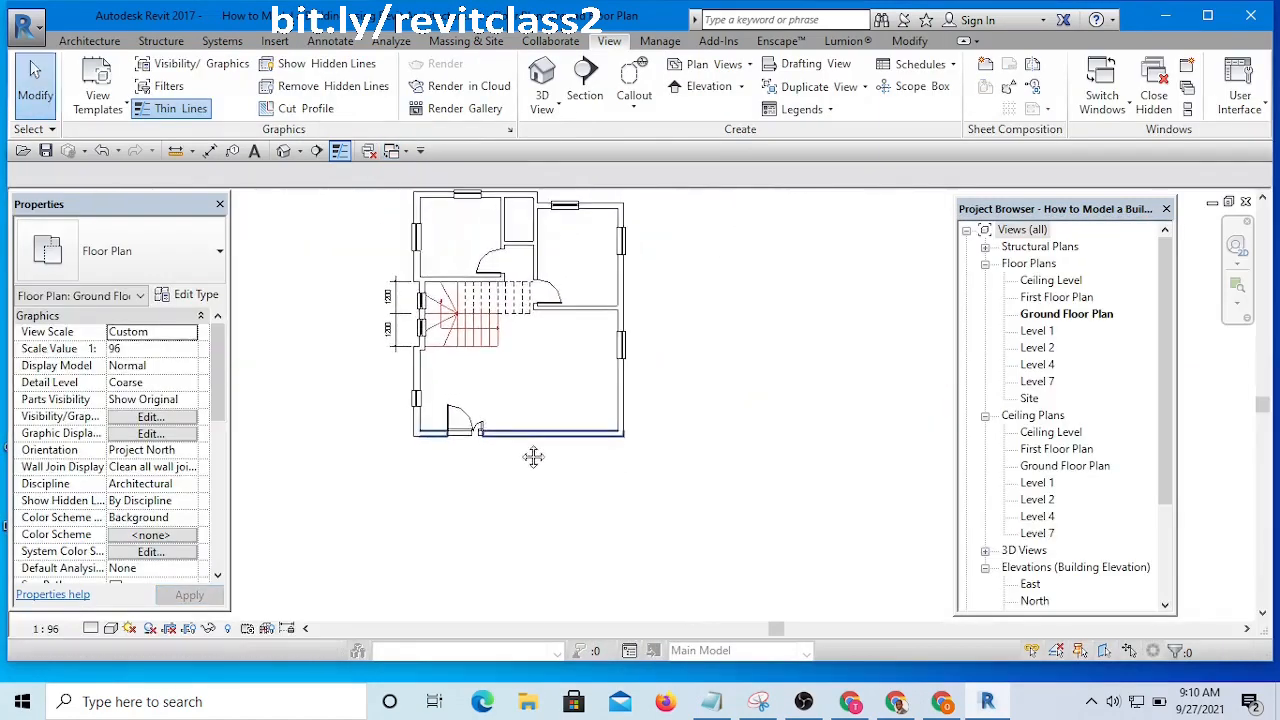
pyautogui.scroll(3, 509, 409)
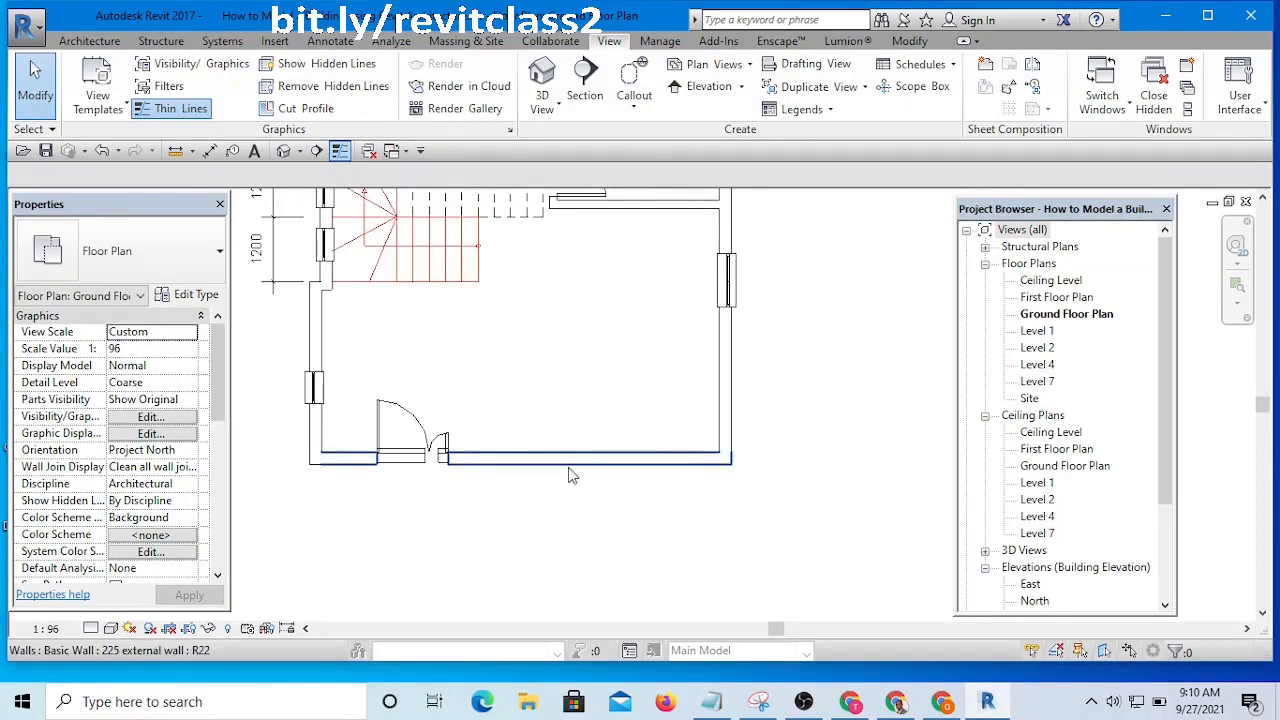
pyautogui.scroll(-1, 590, 463)
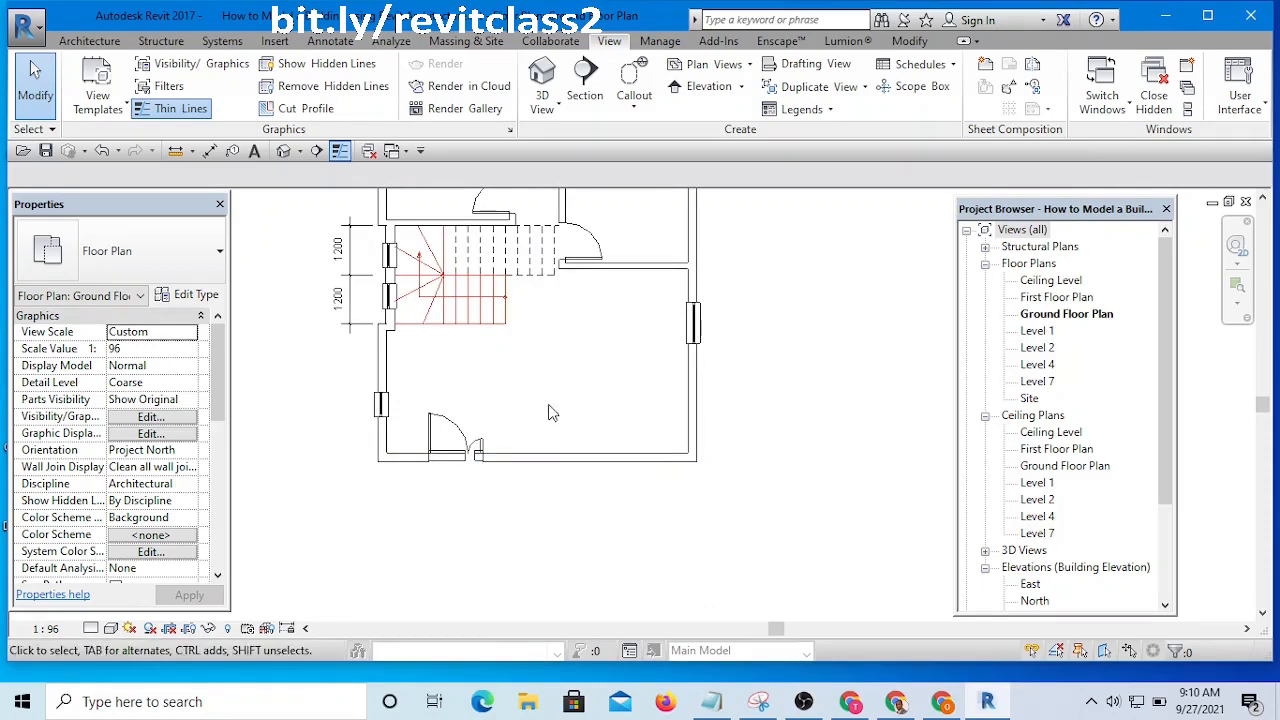
pyautogui.scroll(2, 546, 446)
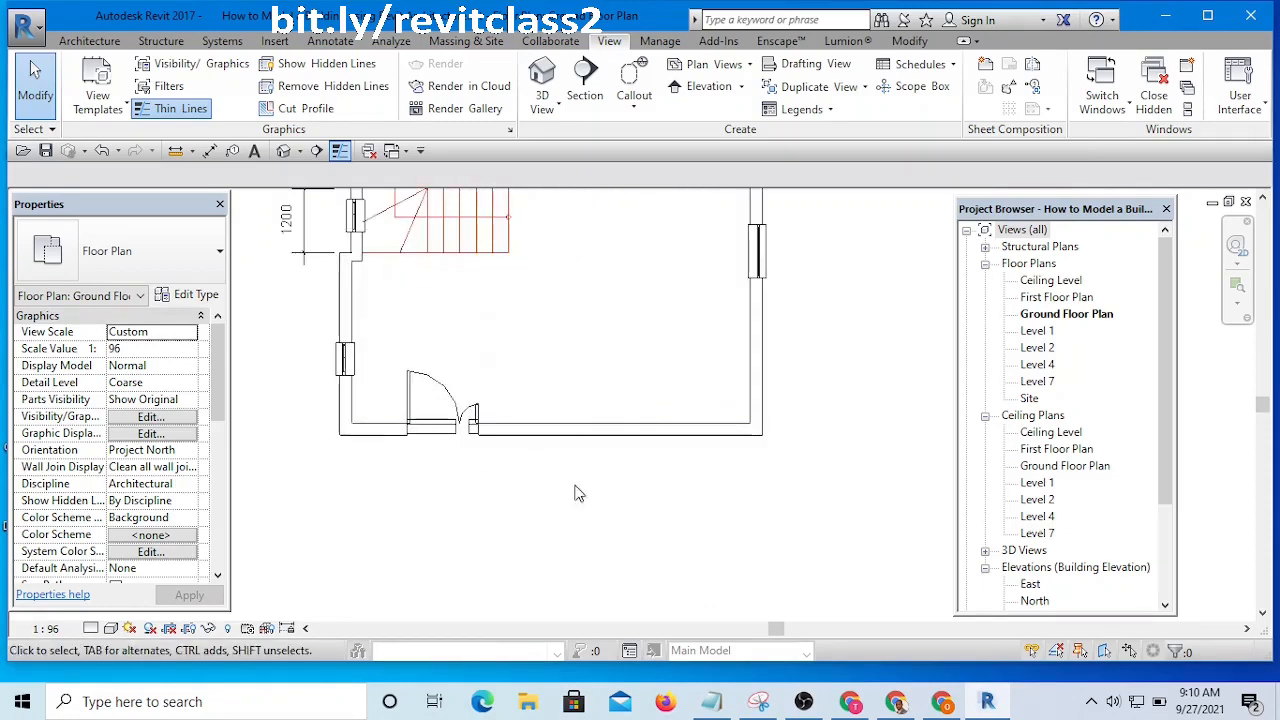
pyautogui.scroll(-2, 636, 424)
pyautogui.moveTo(610, 412); pyautogui.dragTo(606, 444, button='middle')
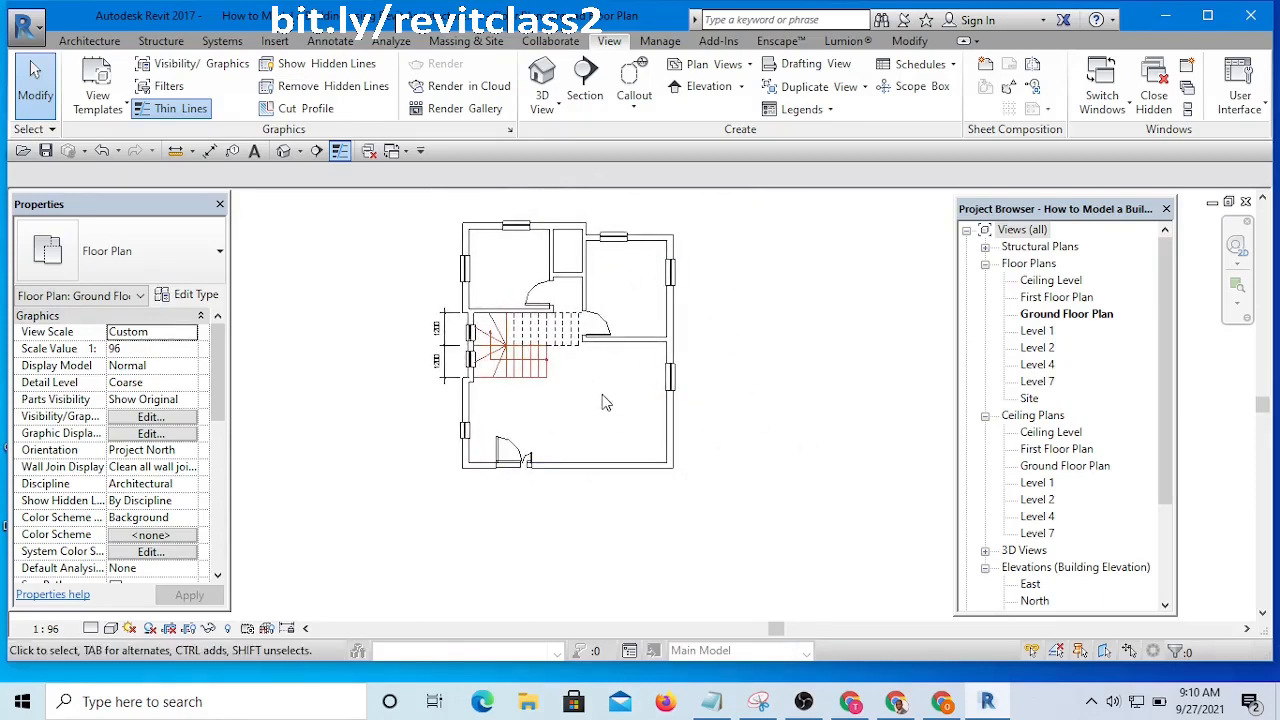
# - Review the ground floor plan's rooms and external walls for remaining openings, including the small room between the two upper rooms
pyautogui.scroll(3, 580, 268)
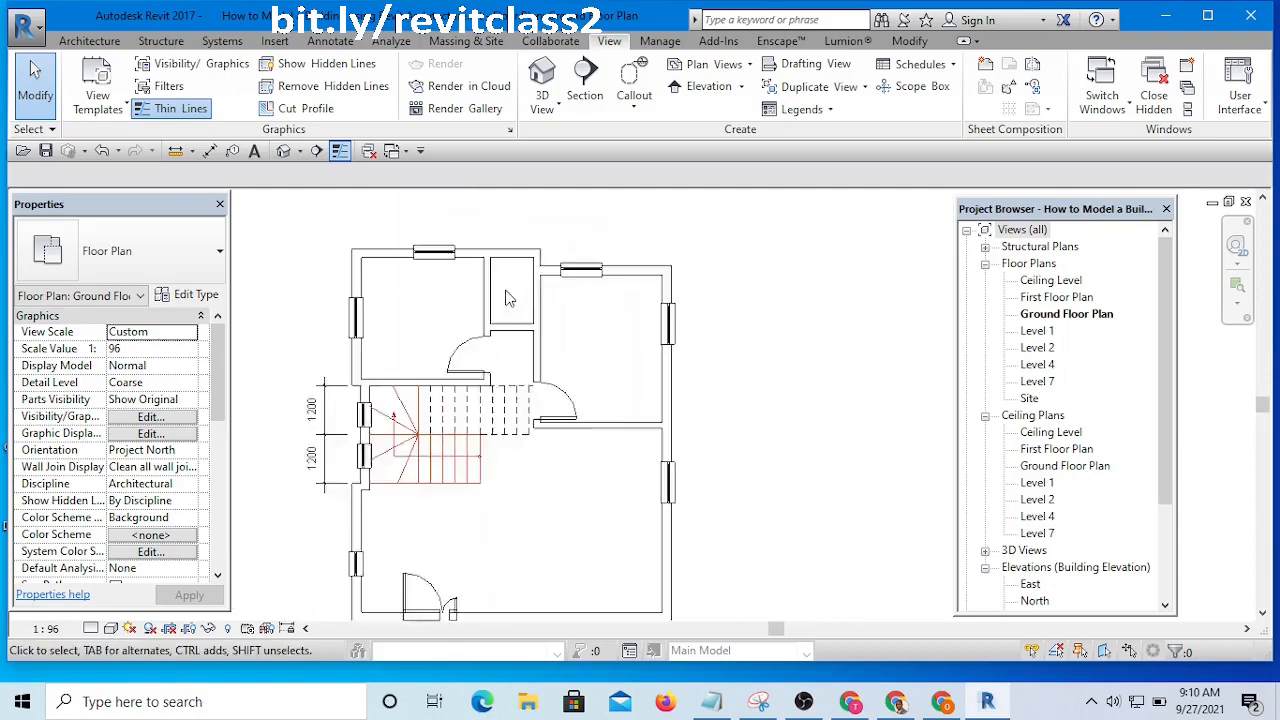
pyautogui.scroll(-5, 563, 357)
pyautogui.scroll(3, 551, 394)
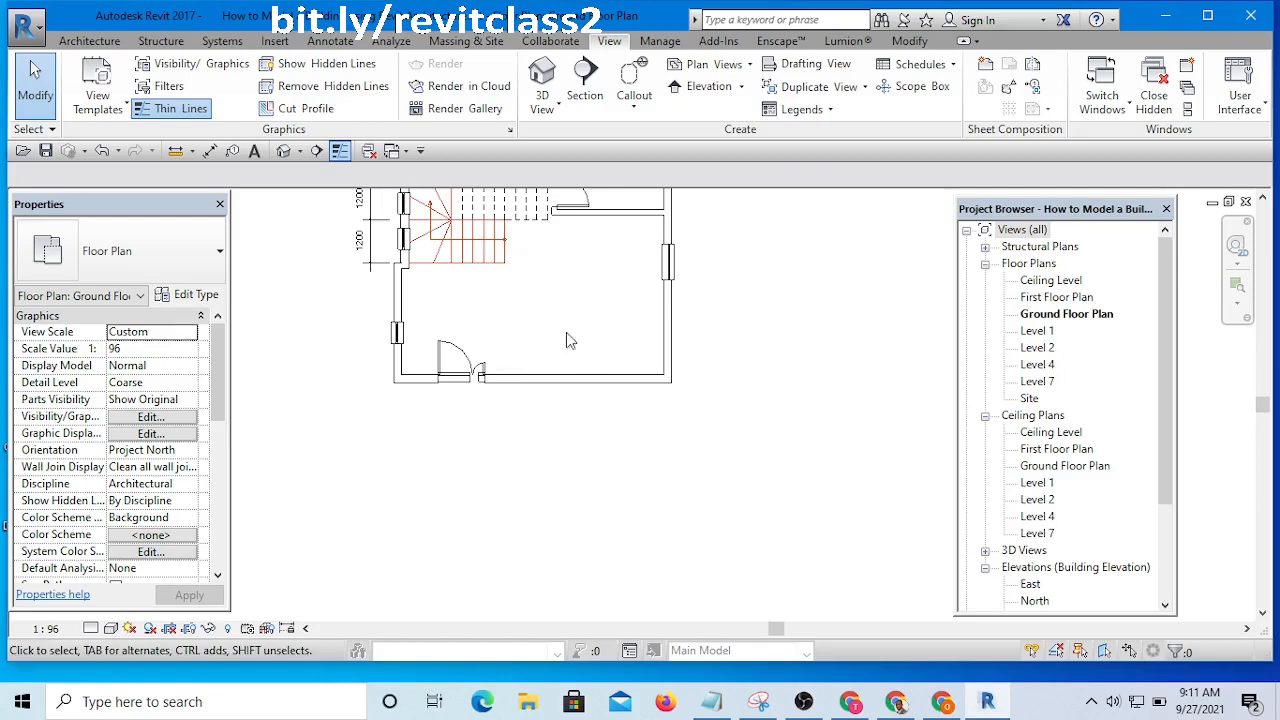
pyautogui.moveTo(569, 339); pyautogui.dragTo(562, 417, button='middle')
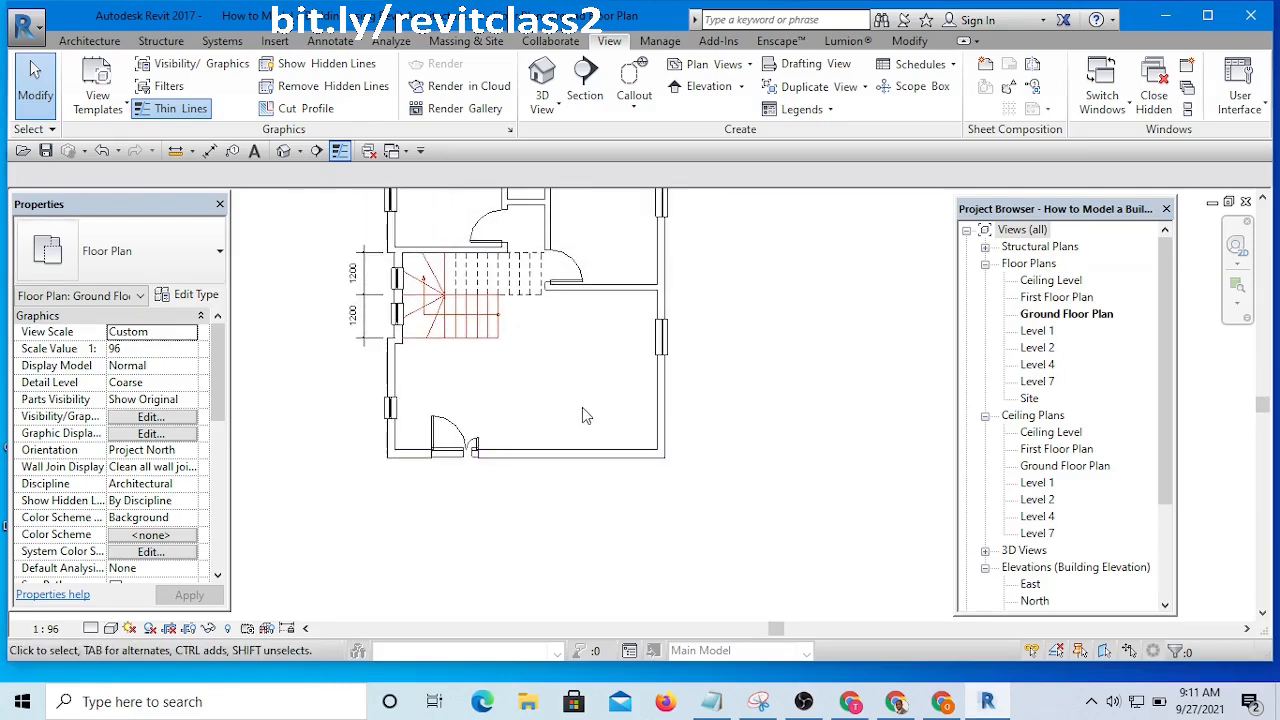
pyautogui.moveTo(592, 388); pyautogui.dragTo(571, 426, button='middle')
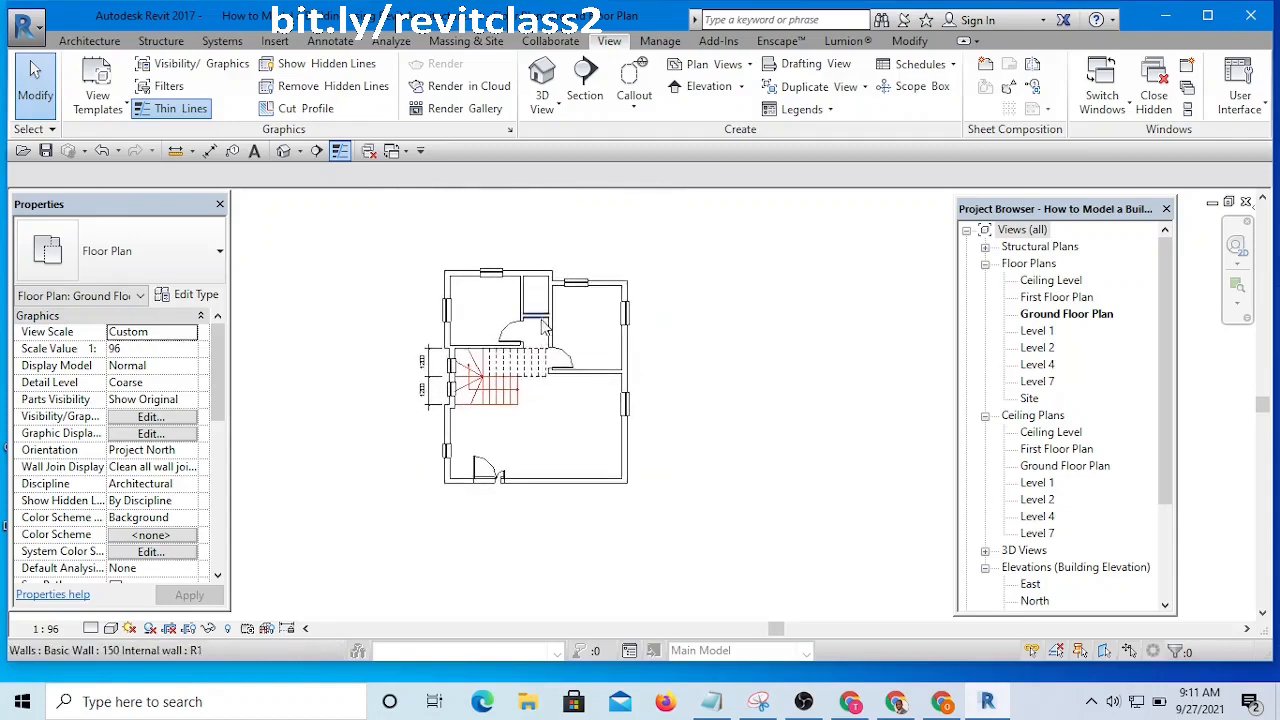
pyautogui.scroll(2, 537, 296)
pyautogui.scroll(-3, 537, 296)
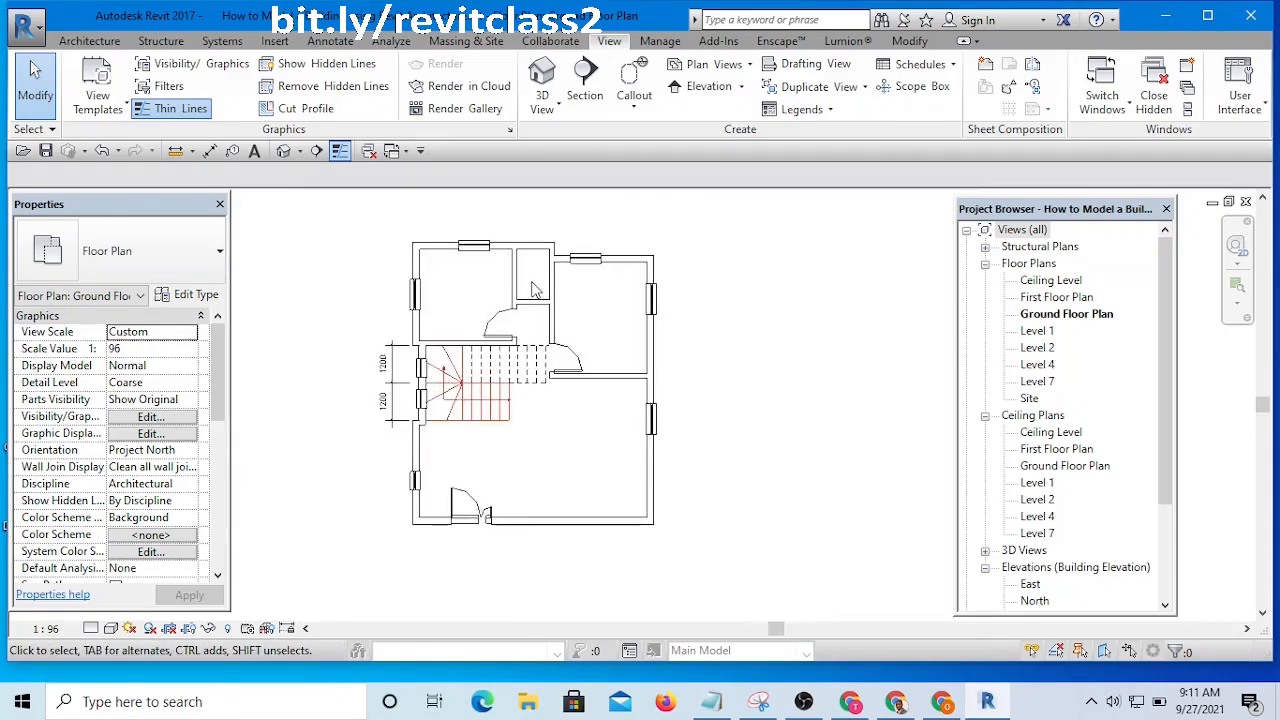
pyautogui.scroll(3, 530, 324)
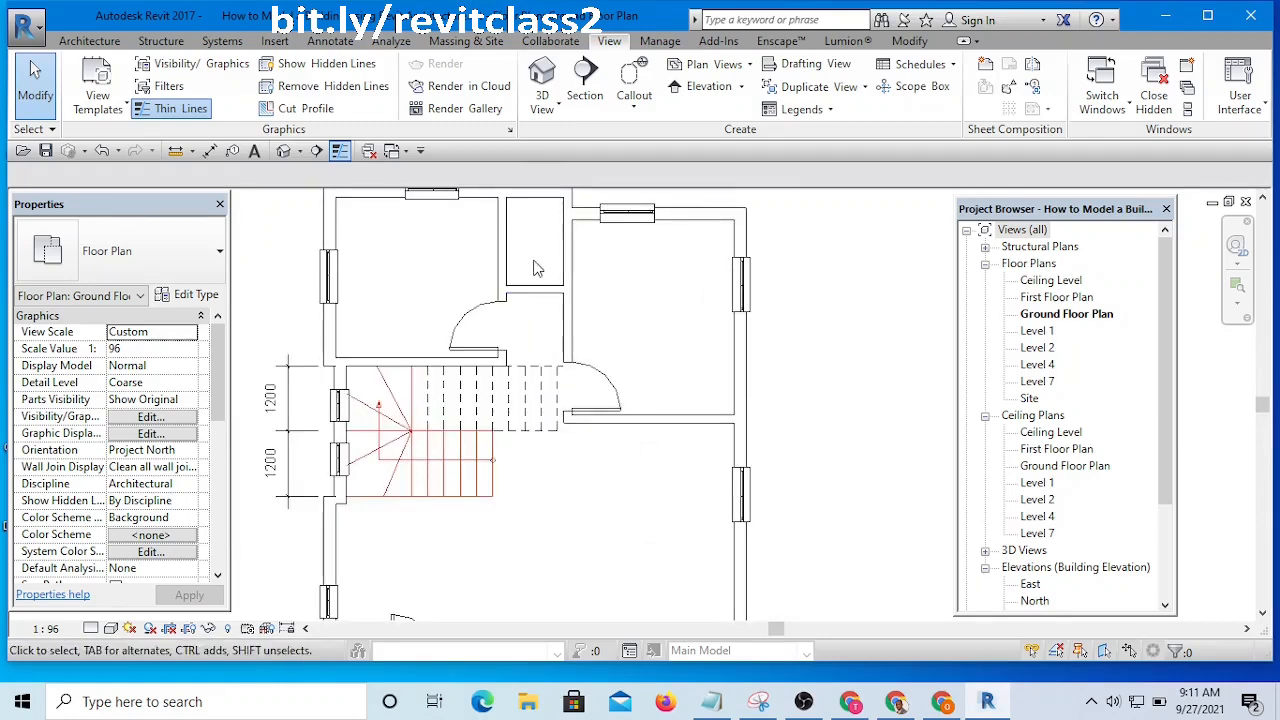
pyautogui.moveTo(536, 268); pyautogui.dragTo(546, 296, button='middle')
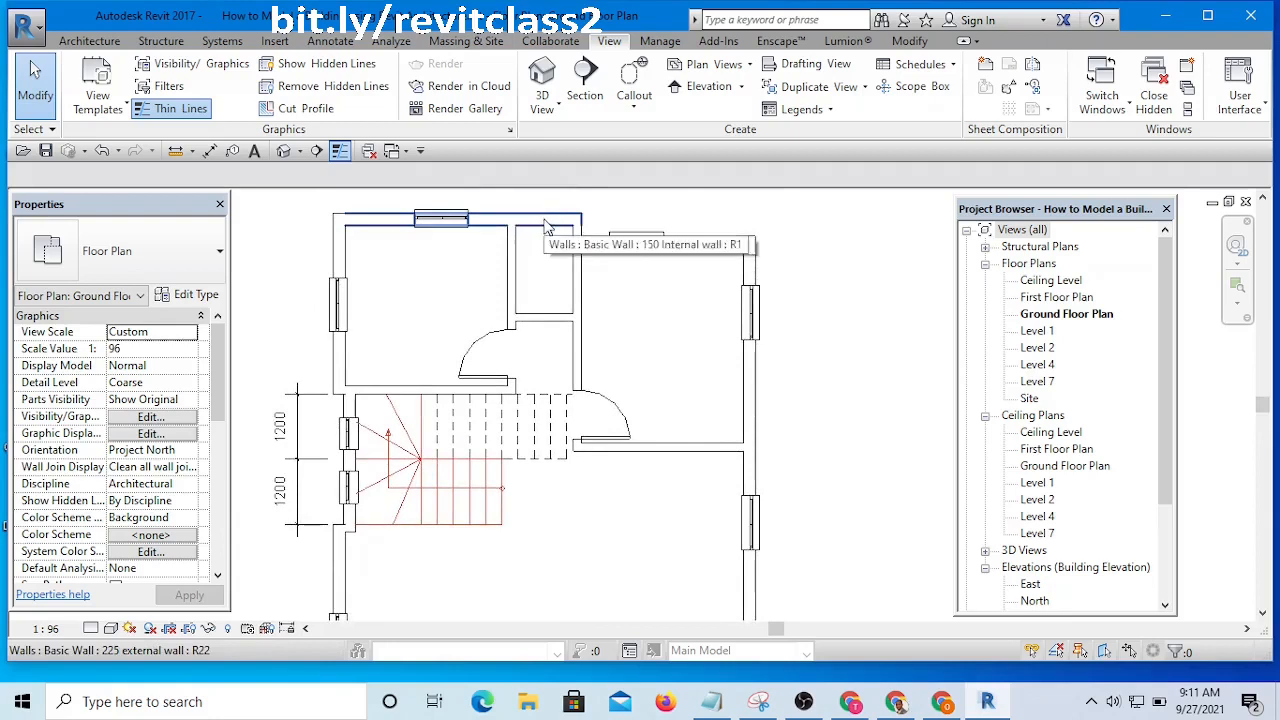
pyautogui.scroll(-3, 546, 229)
pyautogui.scroll(4, 543, 244)
pyautogui.scroll(-1, 539, 247)
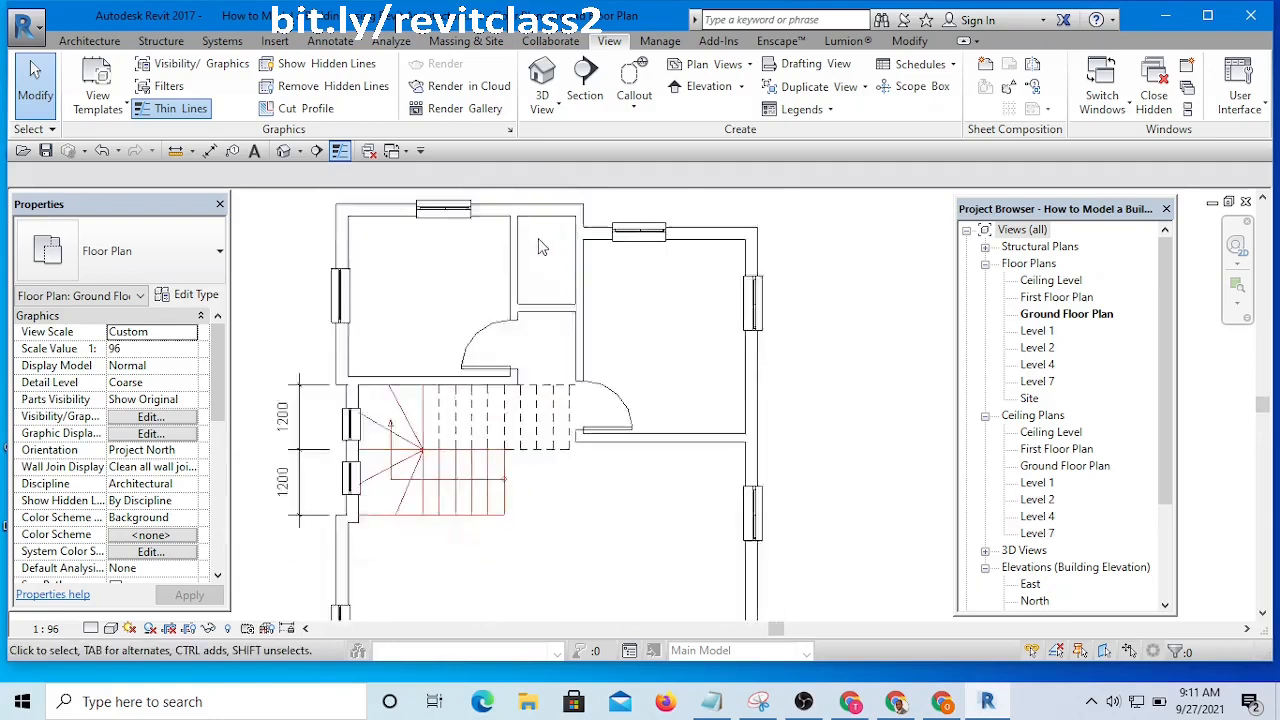
pyautogui.scroll(-2, 540, 247)
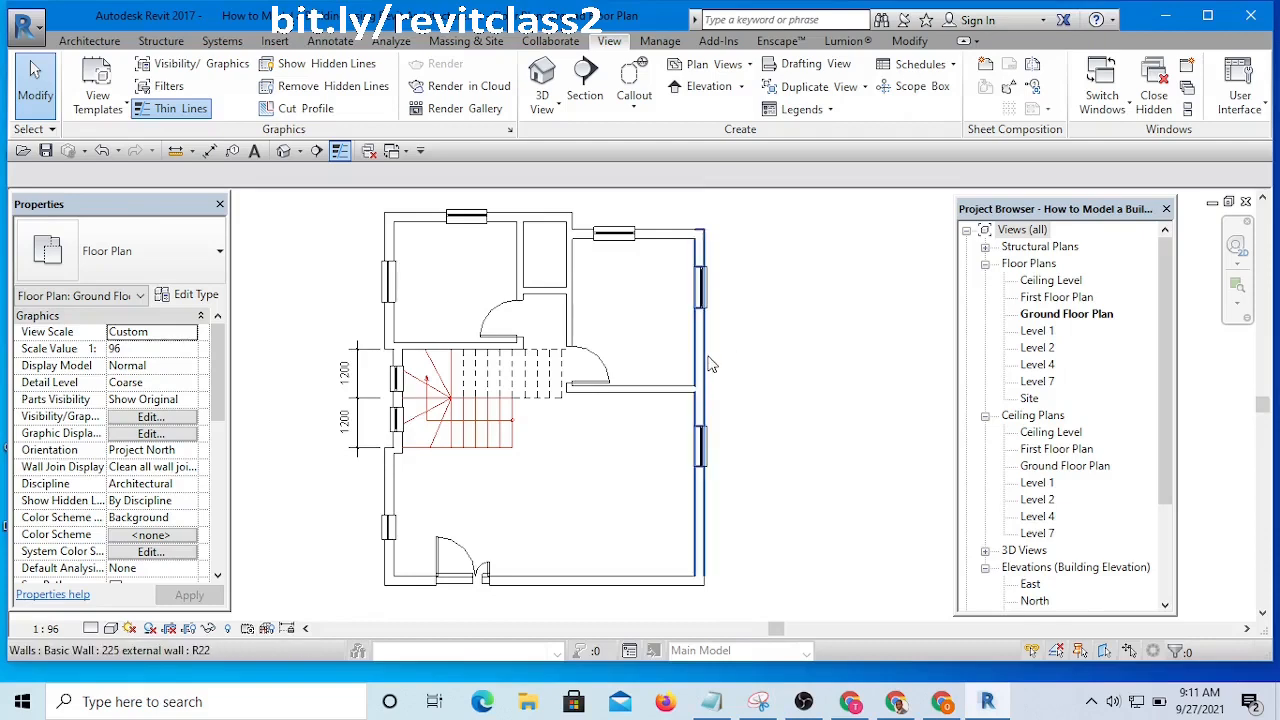
pyautogui.scroll(-2, 708, 352)
pyautogui.scroll(3, 706, 354)
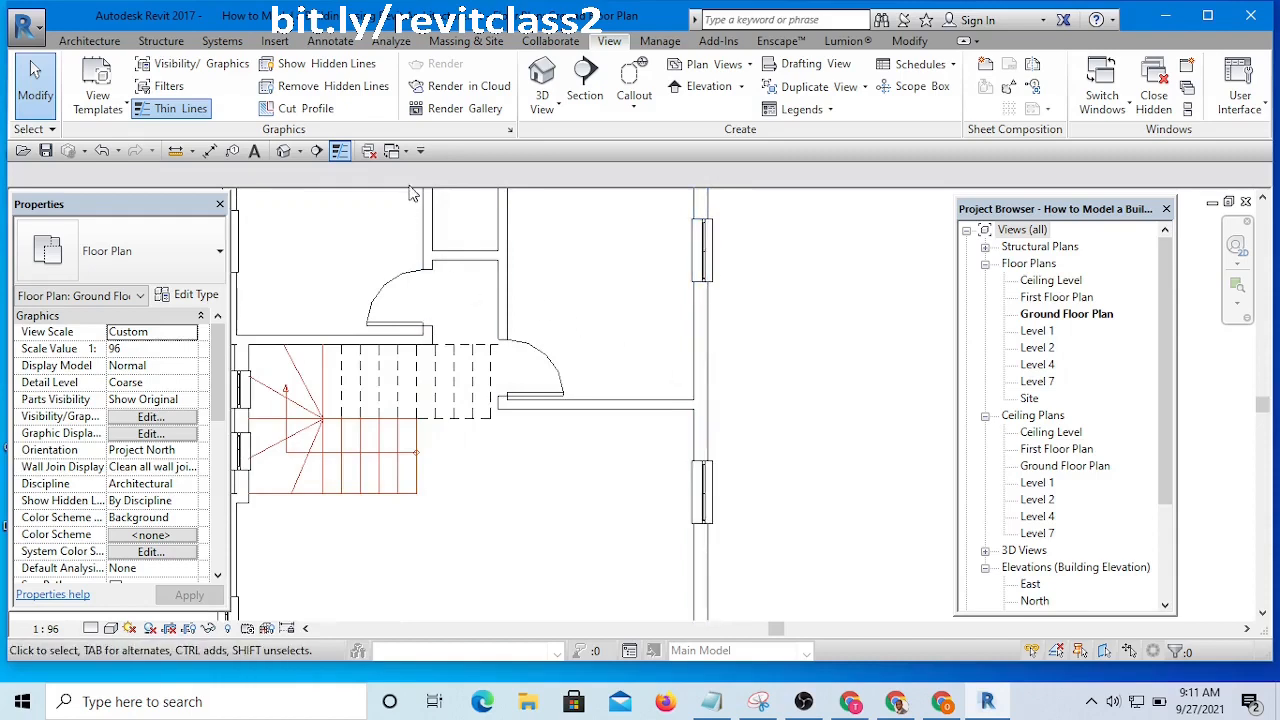
# - Switch to the Pst Peter2.rvt 3D view and examine the ground floor side door, its steps and the adjacent windows
pyautogui.click(407, 152)
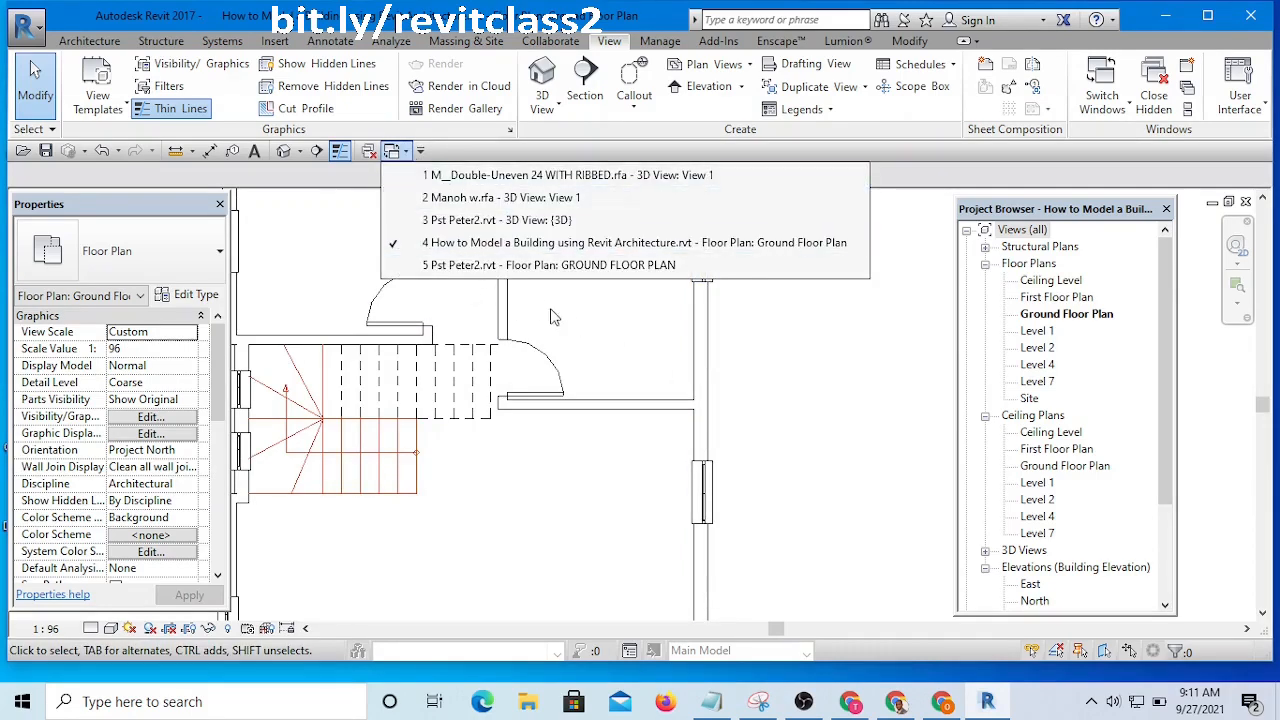
pyautogui.click(488, 220)
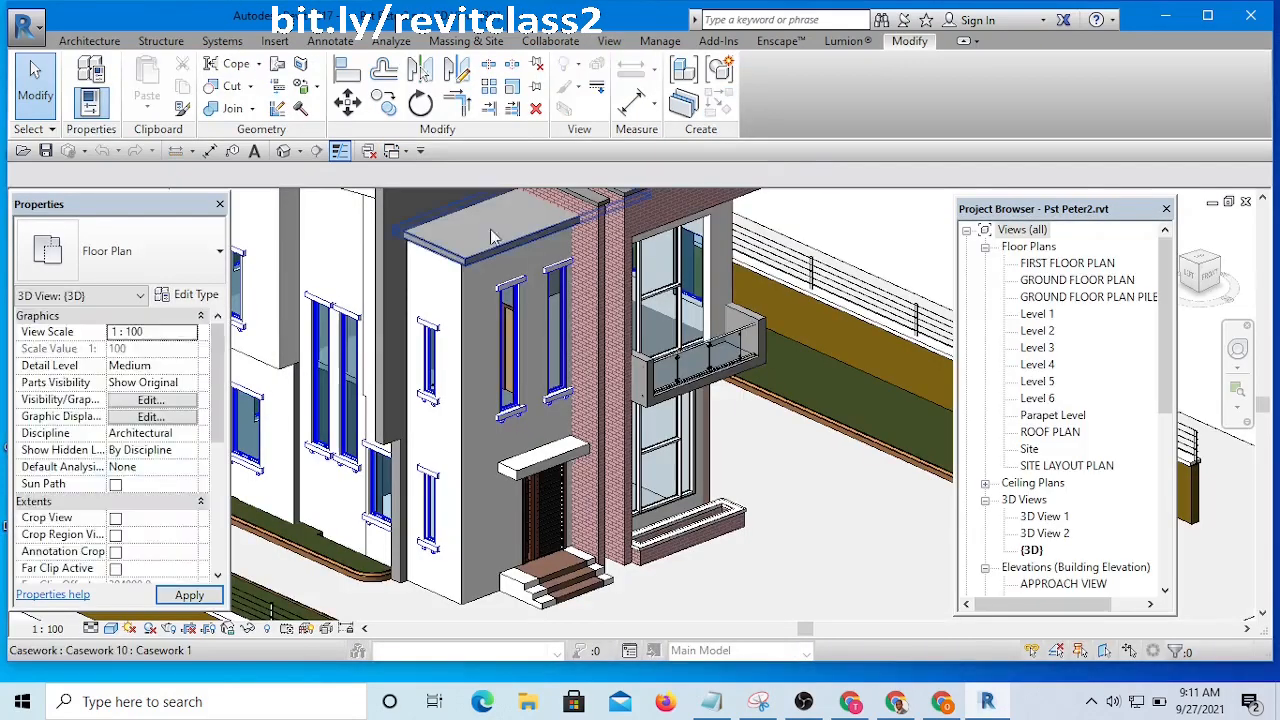
pyautogui.scroll(-4, 787, 402)
pyautogui.keyDown('shift'); pyautogui.moveTo(788, 404); pyautogui.dragTo(700, 430, button='middle'); pyautogui.keyUp('shift')
pyautogui.scroll(8, 815, 425)
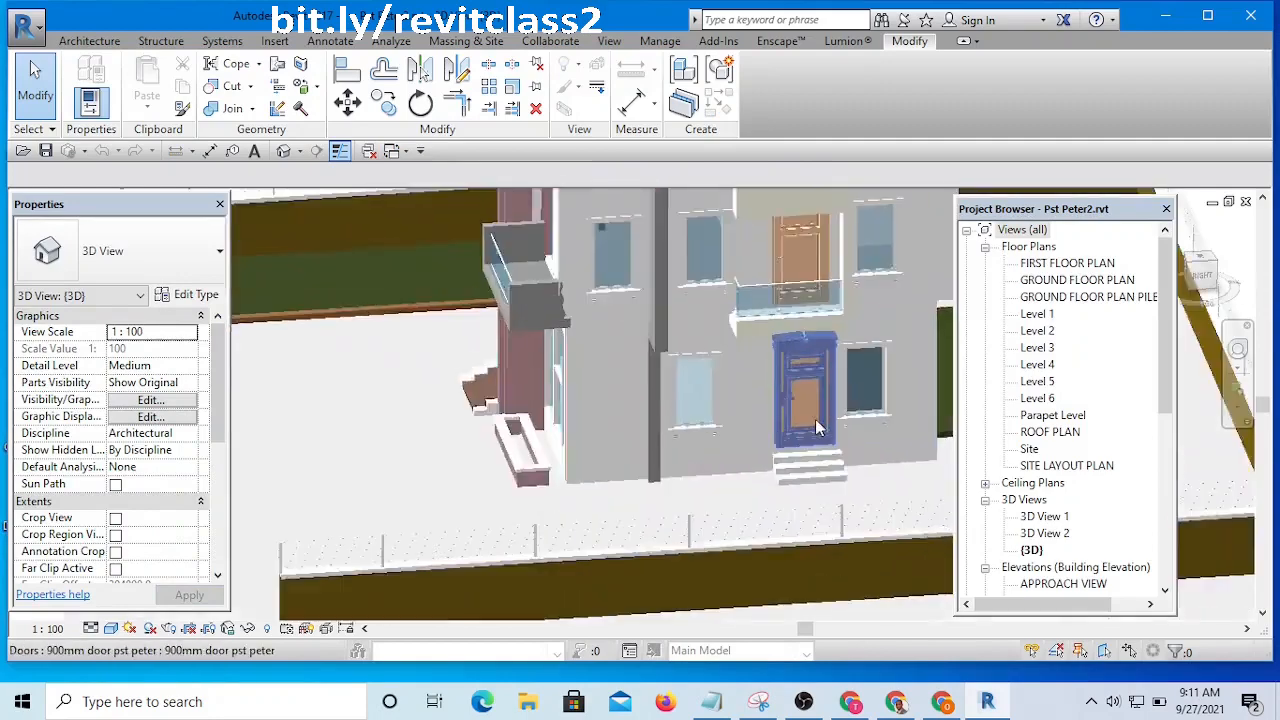
pyautogui.scroll(-2, 583, 437)
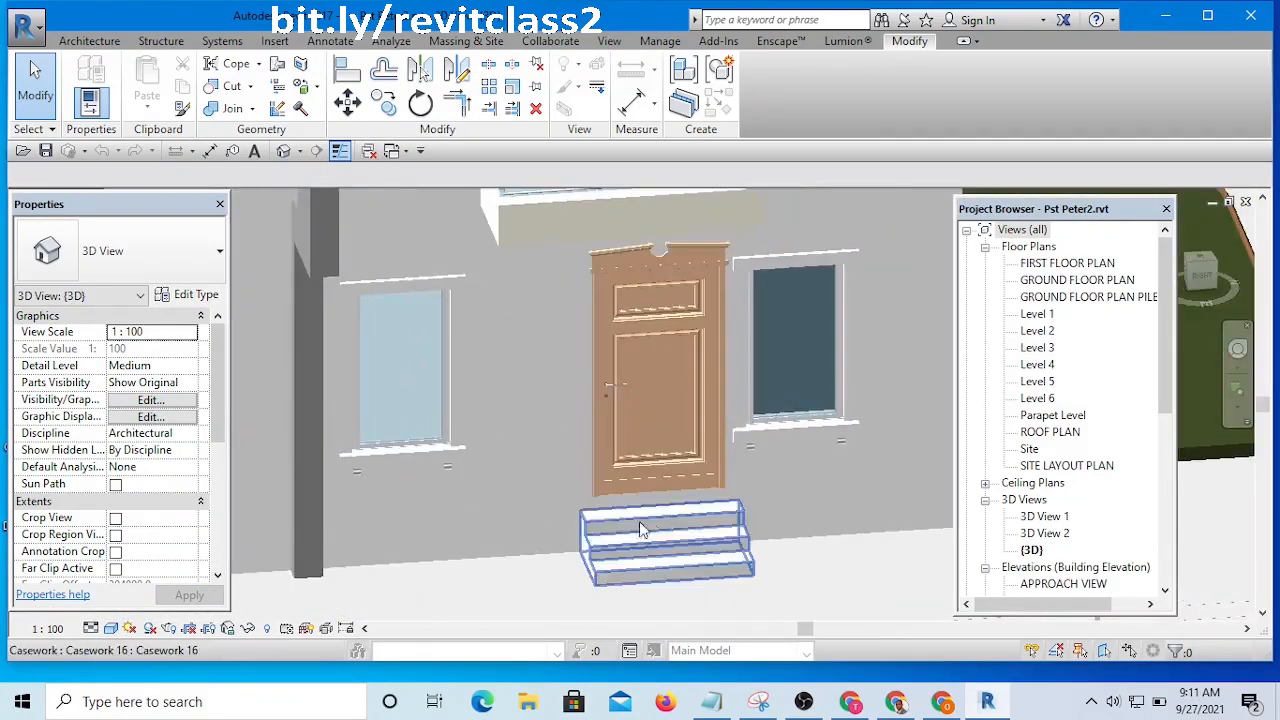
pyautogui.scroll(-5, 451, 463)
pyautogui.keyDown('shift'); pyautogui.moveTo(451, 463); pyautogui.dragTo(560, 497, button='middle'); pyautogui.keyUp('shift')
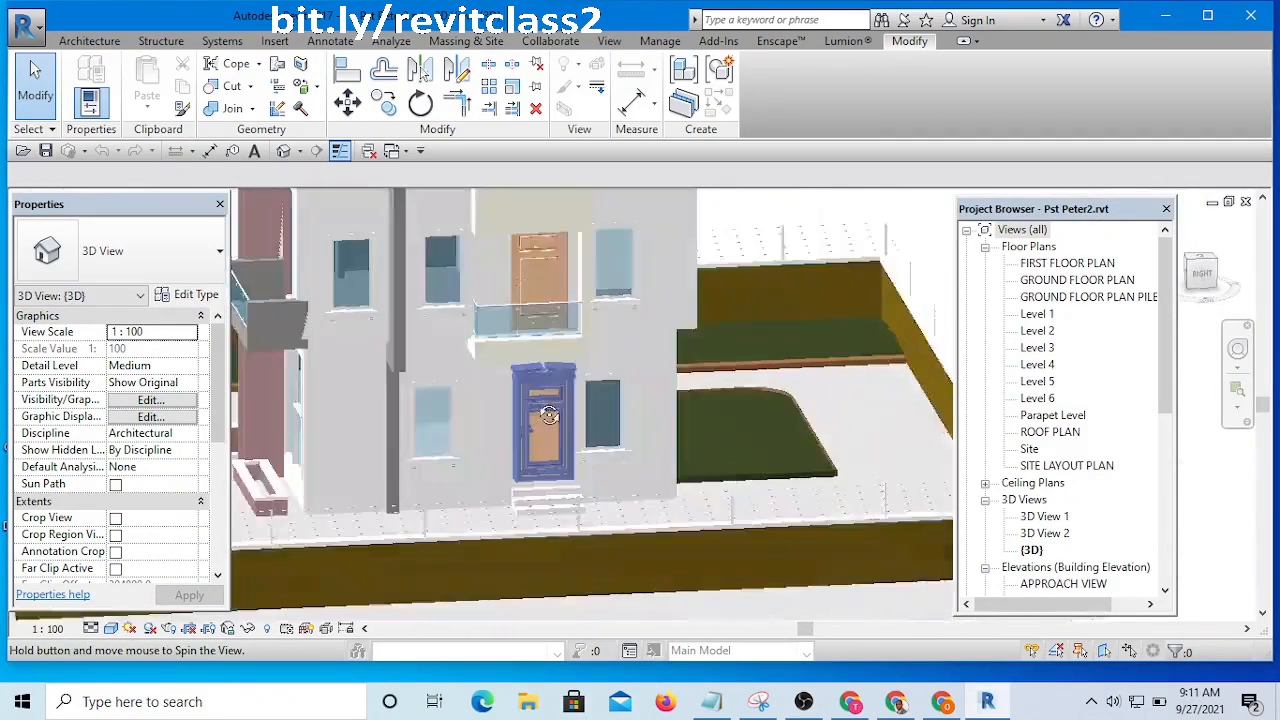
pyautogui.scroll(6, 556, 495)
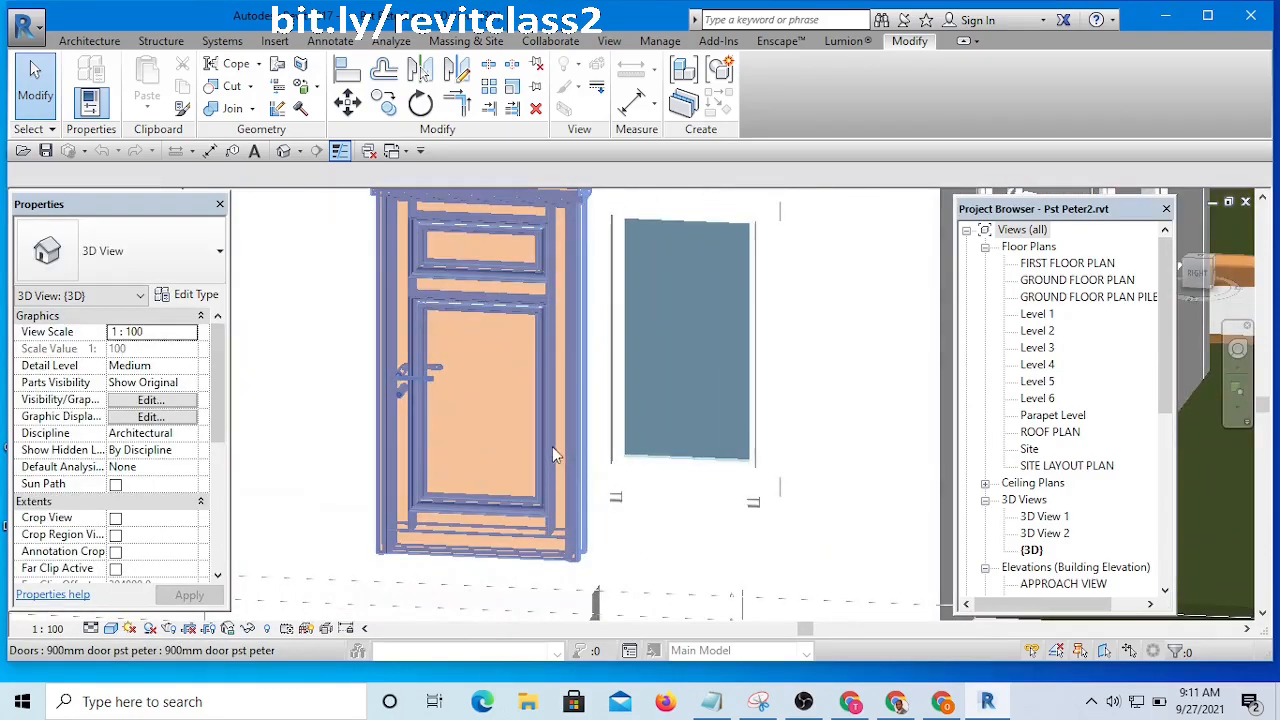
pyautogui.scroll(-6, 555, 494)
pyautogui.keyDown('shift'); pyautogui.moveTo(555, 494); pyautogui.dragTo(695, 493, button='middle'); pyautogui.keyUp('shift')
pyautogui.scroll(-6, 690, 485)
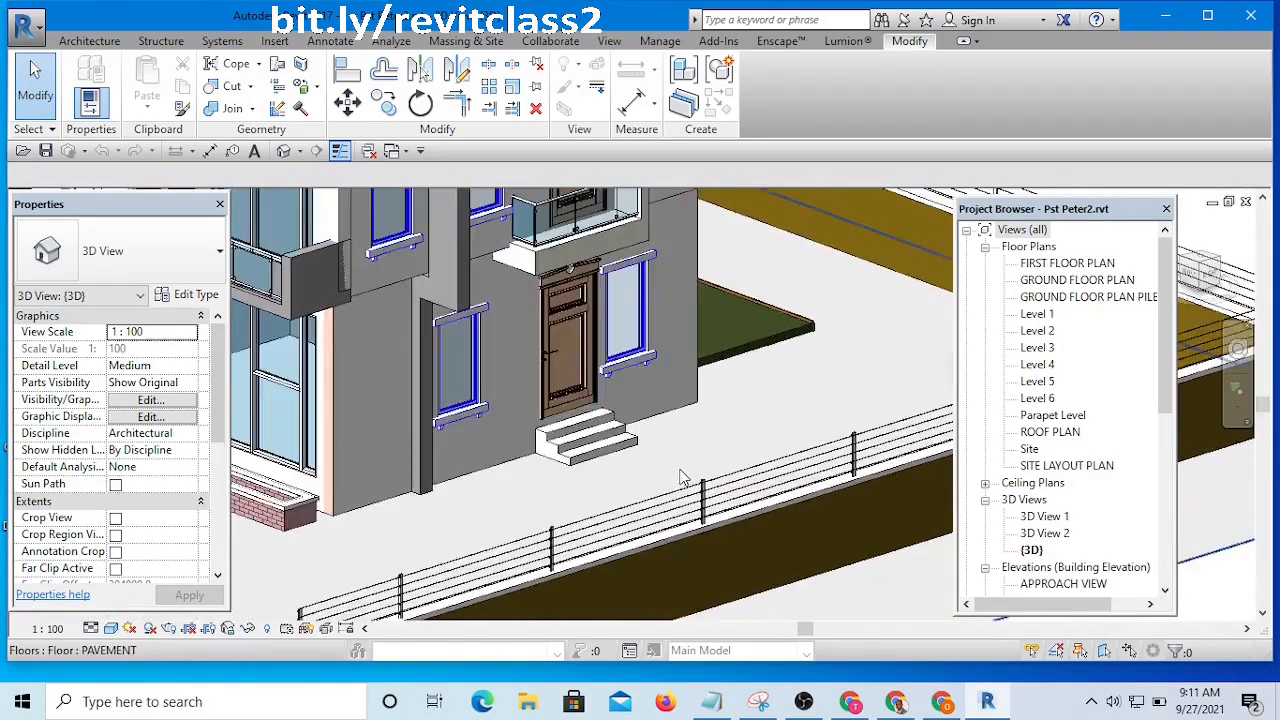
pyautogui.scroll(6, 550, 400)
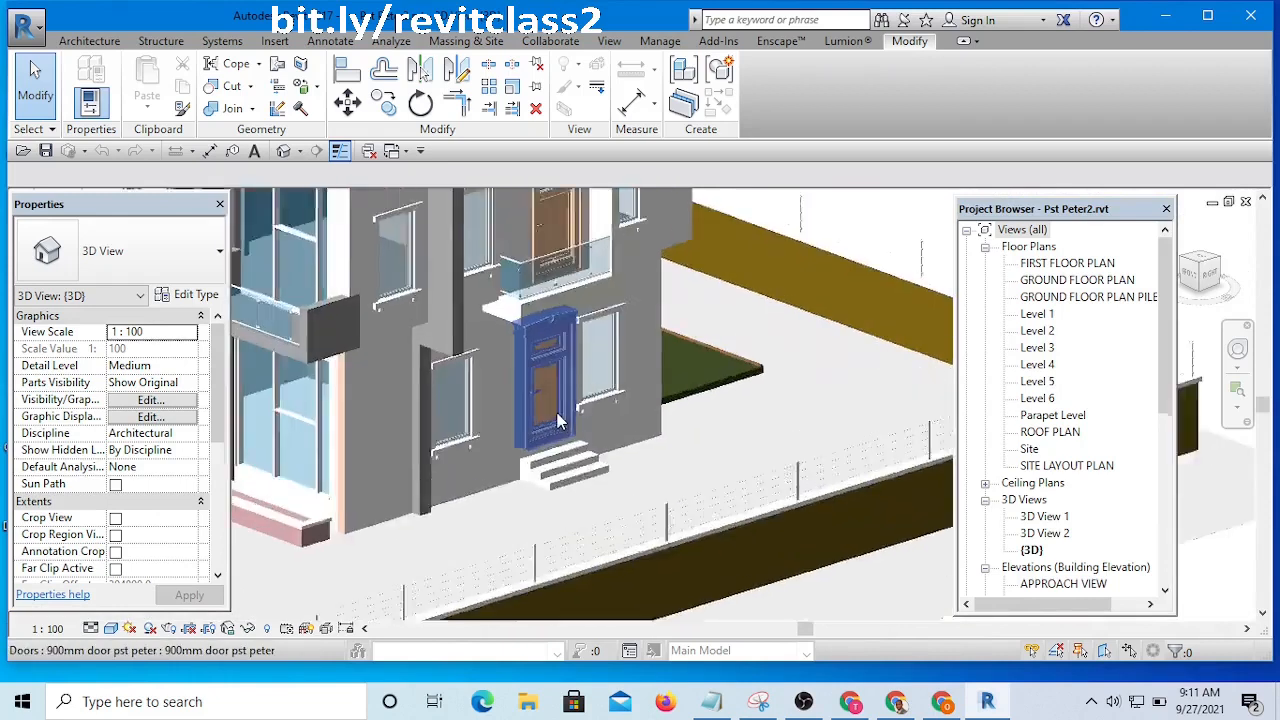
# - Open the side door's 900mm door pst peter family for editing and load it into the How to Model a Building using Revit Architecture project
pyautogui.click(546, 364)
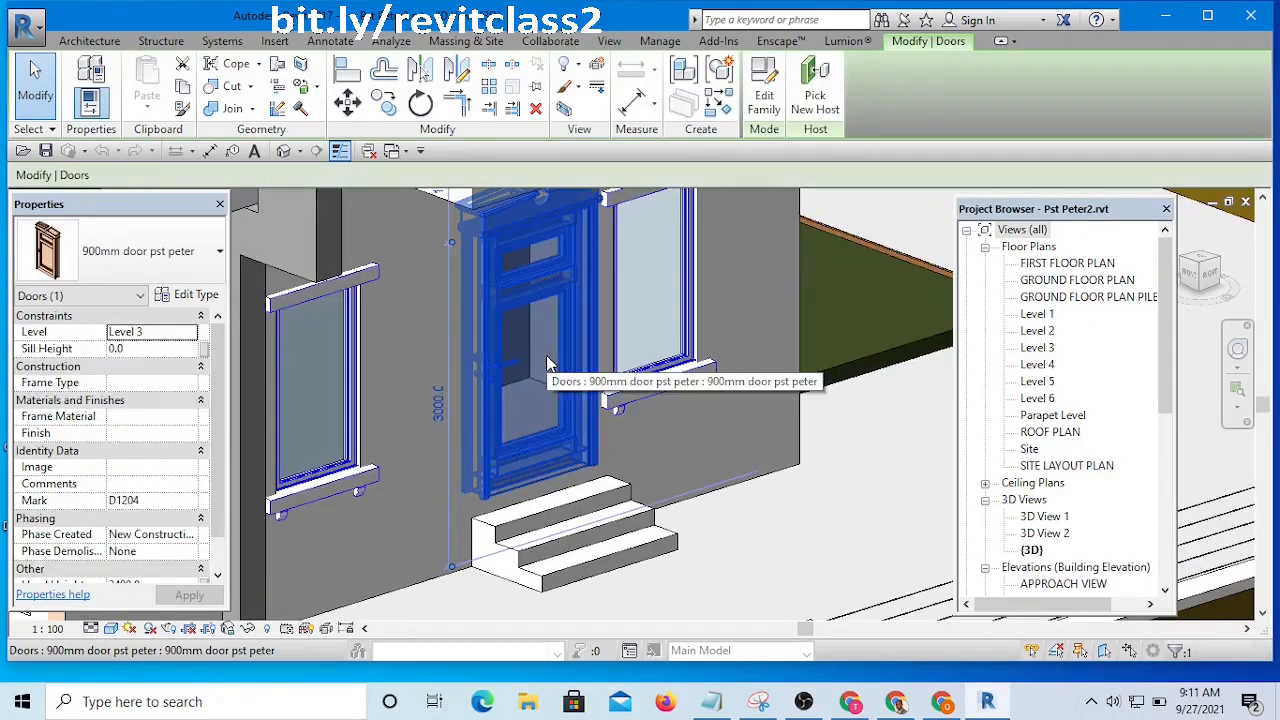
pyautogui.click(765, 100)
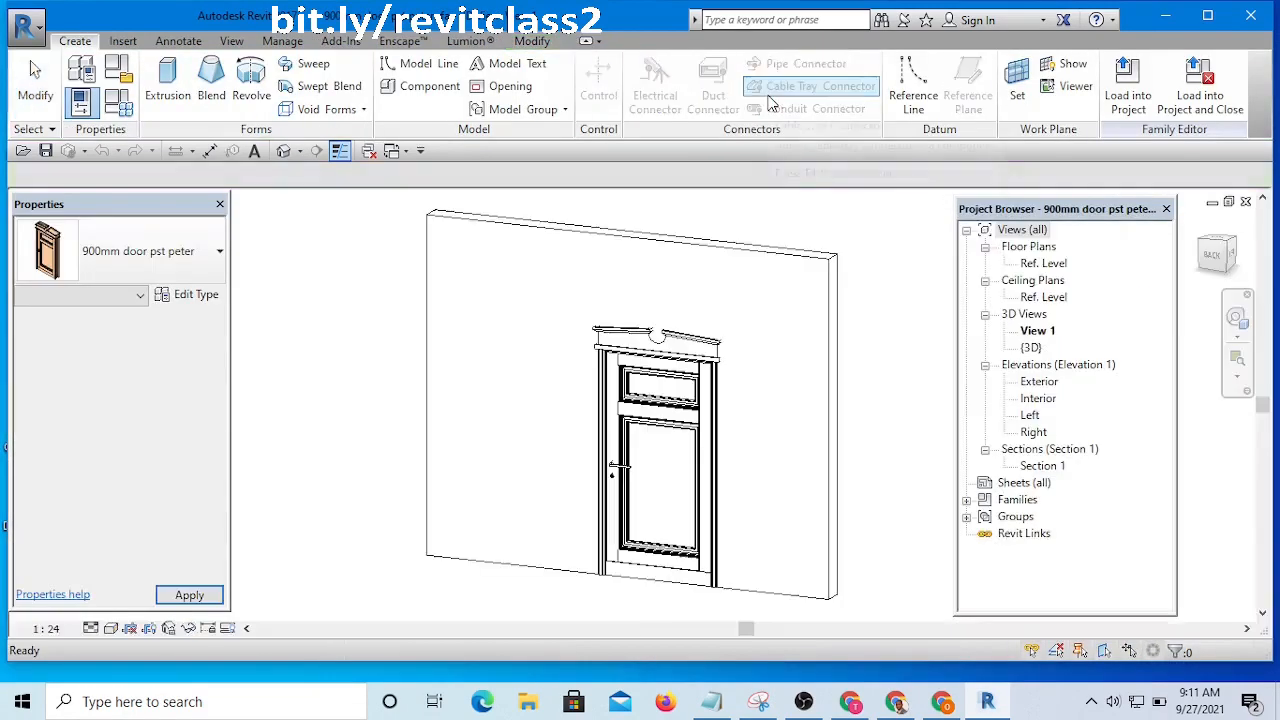
pyautogui.click(1128, 90)
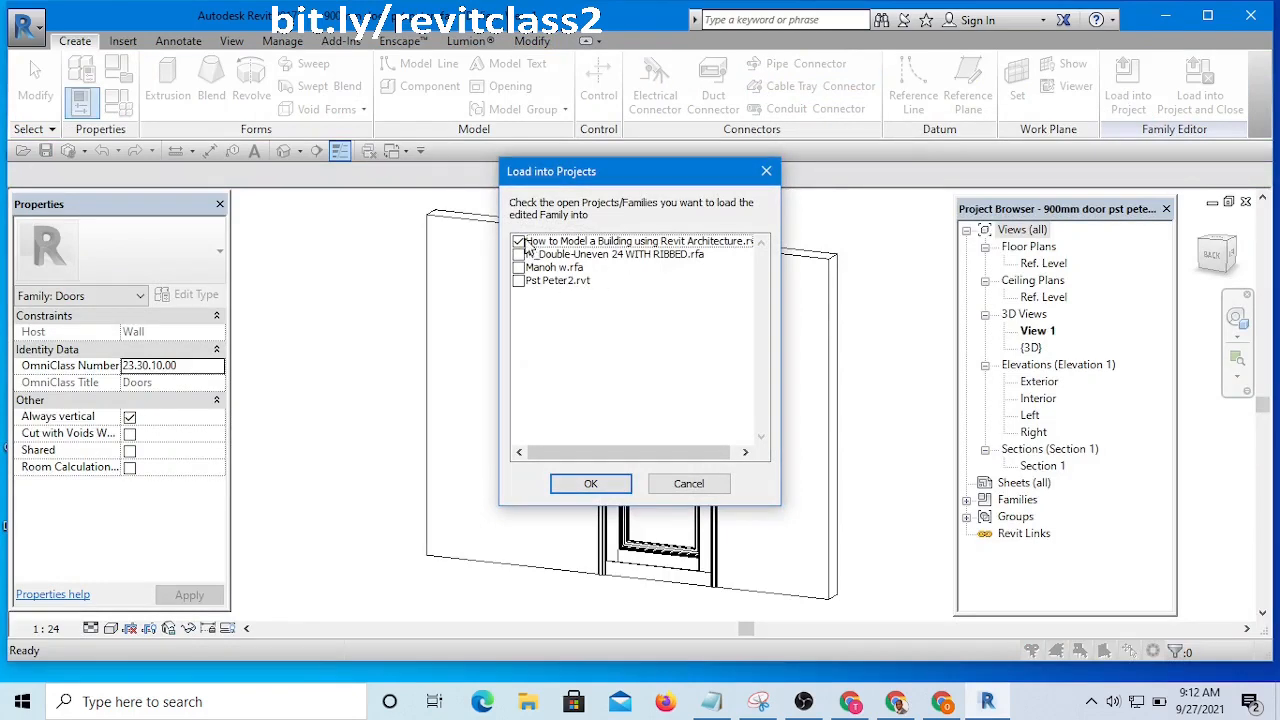
pyautogui.click(595, 486)
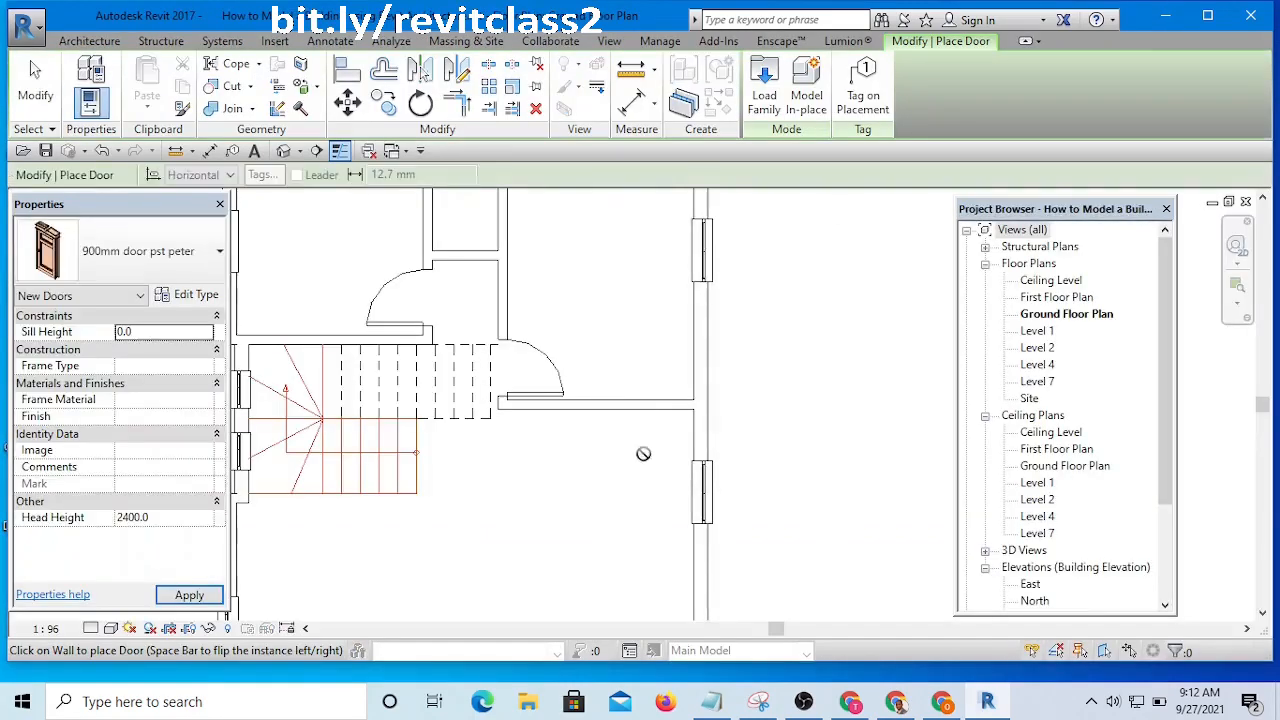
# - Place the 900mm door pst peter door in the right external wall, centred about 900 mm above the partition between the bedroom and lounge
pyautogui.scroll(5, 688, 375)
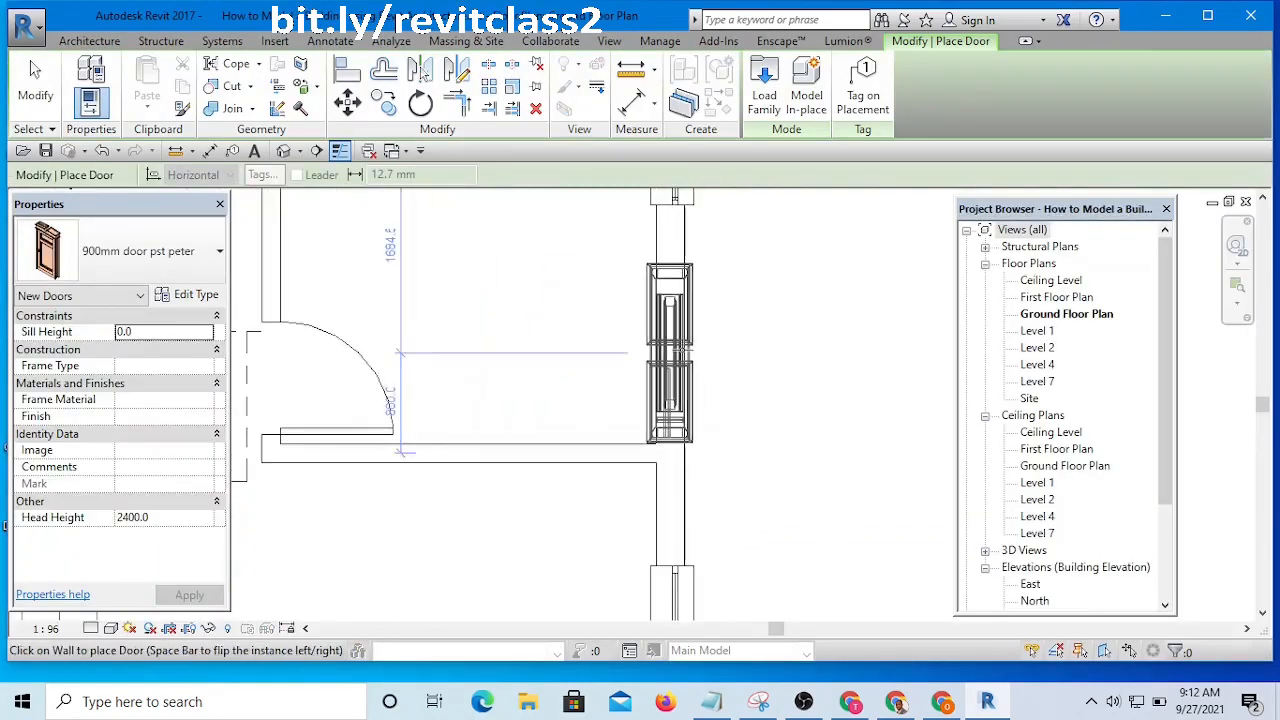
pyautogui.click(678, 346)
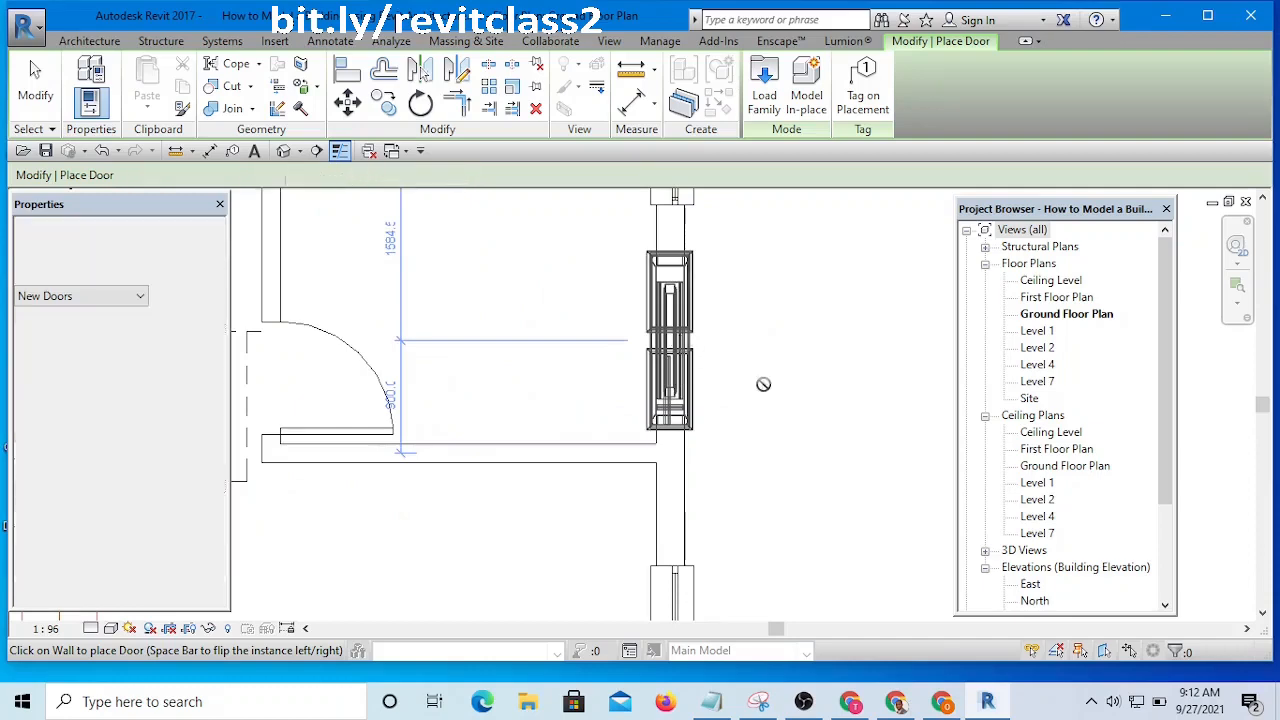
pyautogui.press('Escape')
pyautogui.press('Escape')
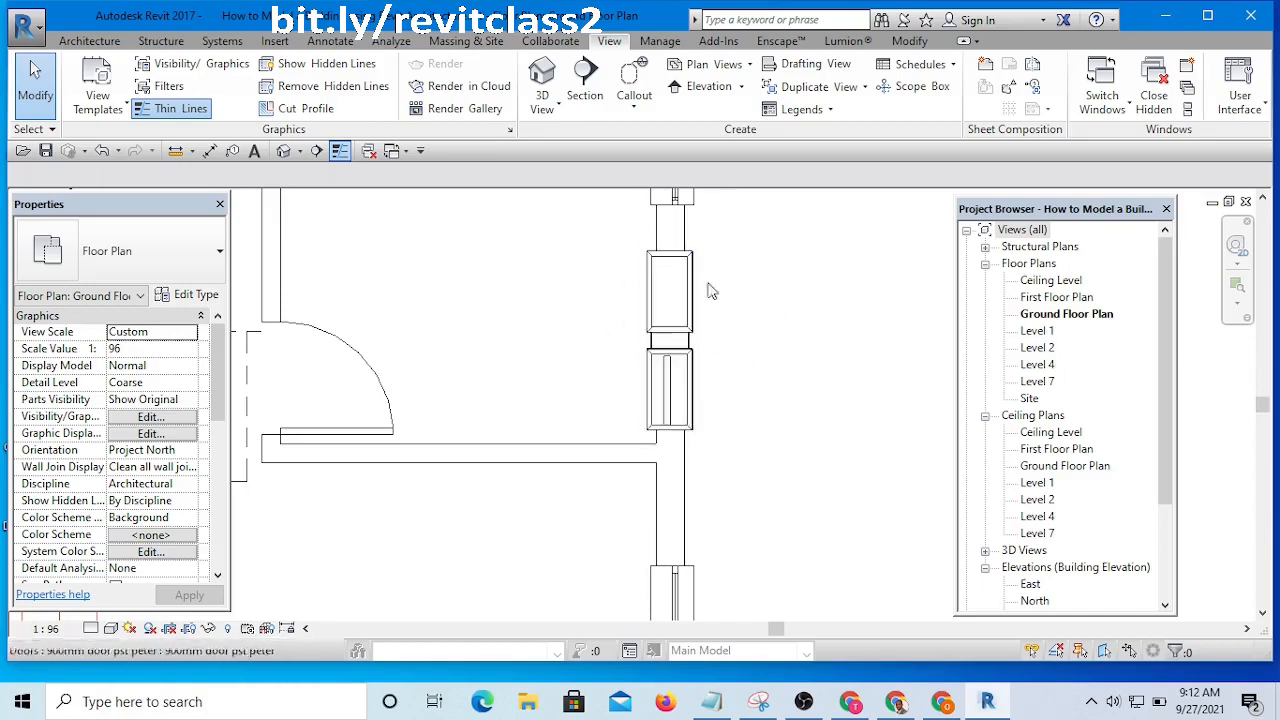
# - Examine the new external door's position between the two right-hand wall windows and against the rest of the ground floor plan
pyautogui.scroll(-2, 703, 355)
pyautogui.scroll(2, 685, 341)
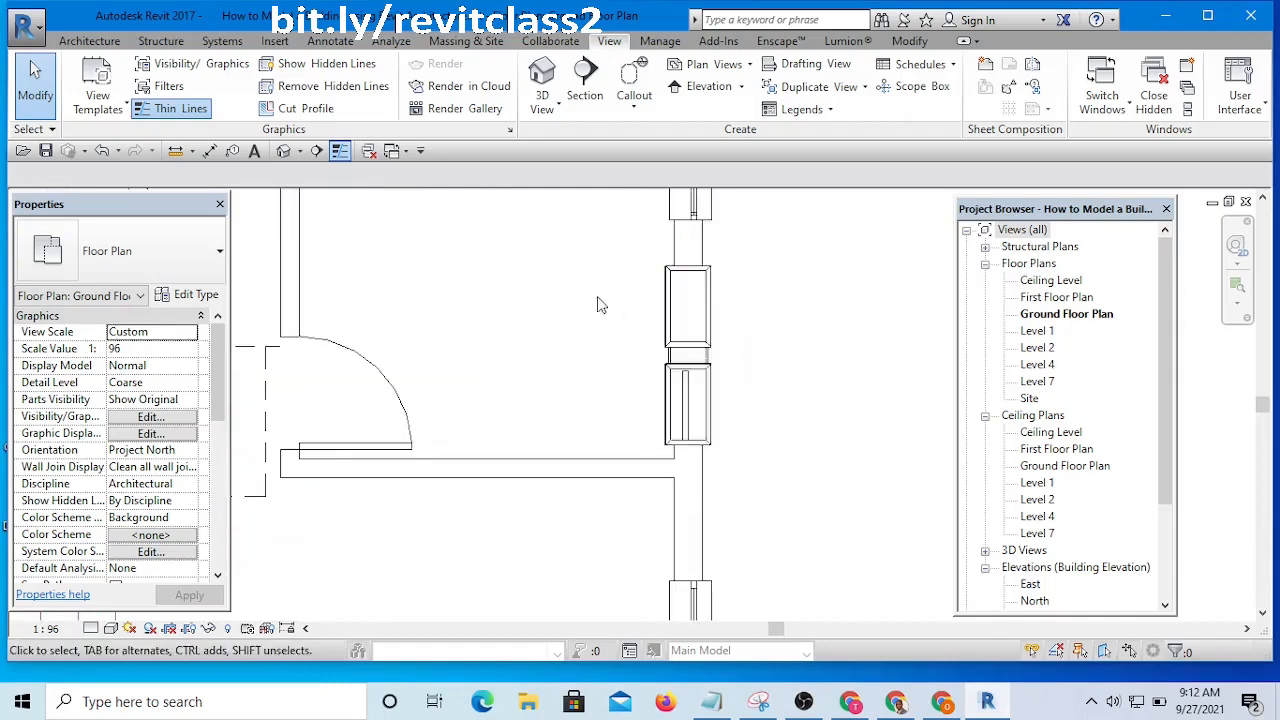
pyautogui.scroll(-1, 602, 305)
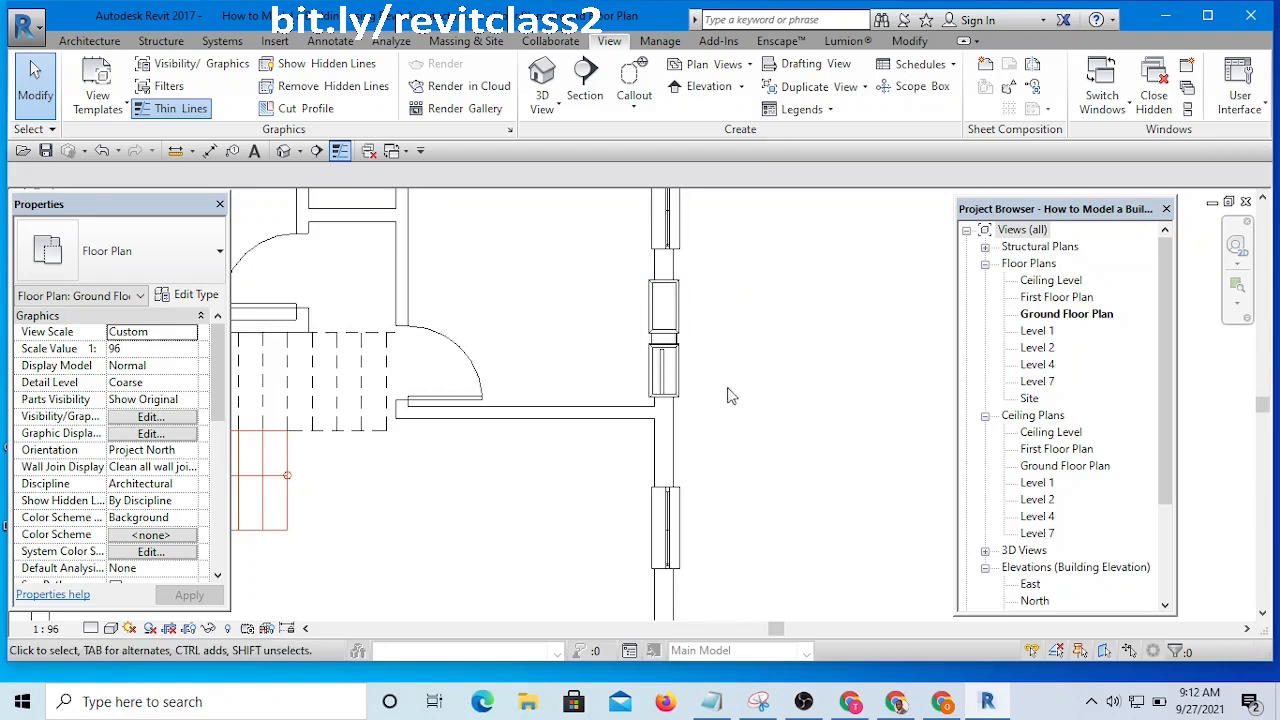
pyautogui.scroll(1, 715, 415)
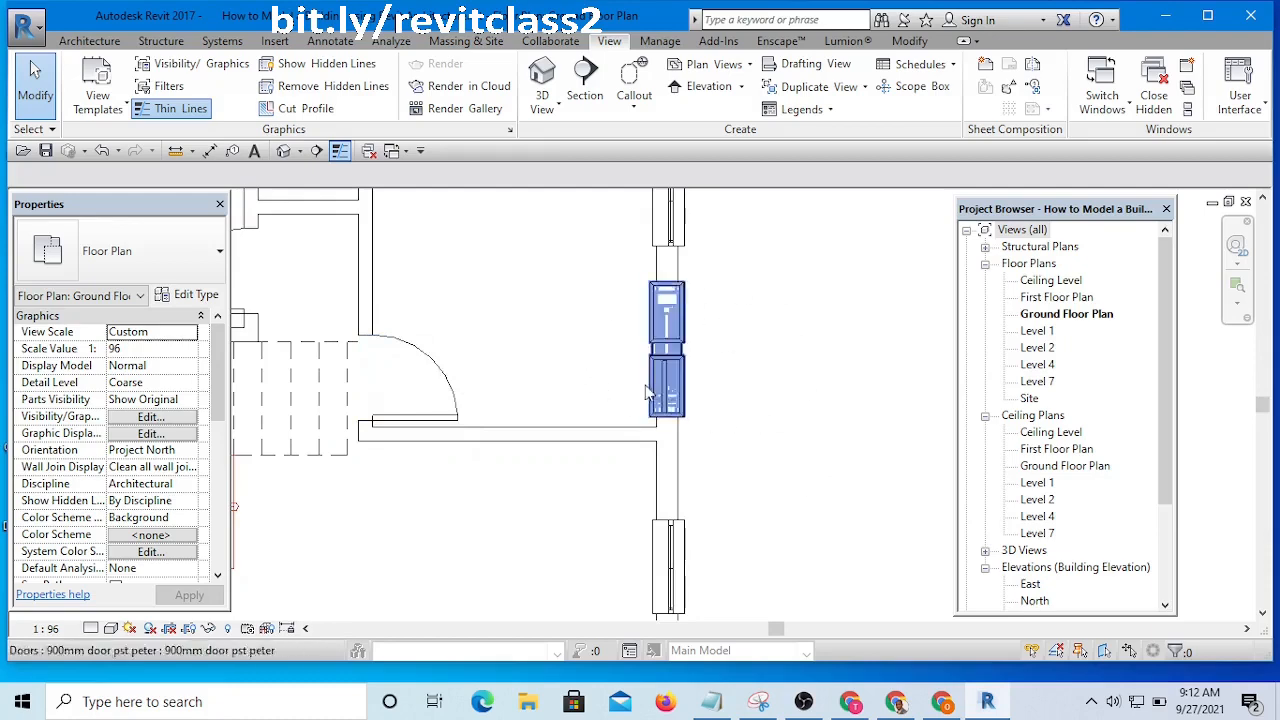
pyautogui.scroll(-3, 820, 350)
pyautogui.scroll(2, 790, 330)
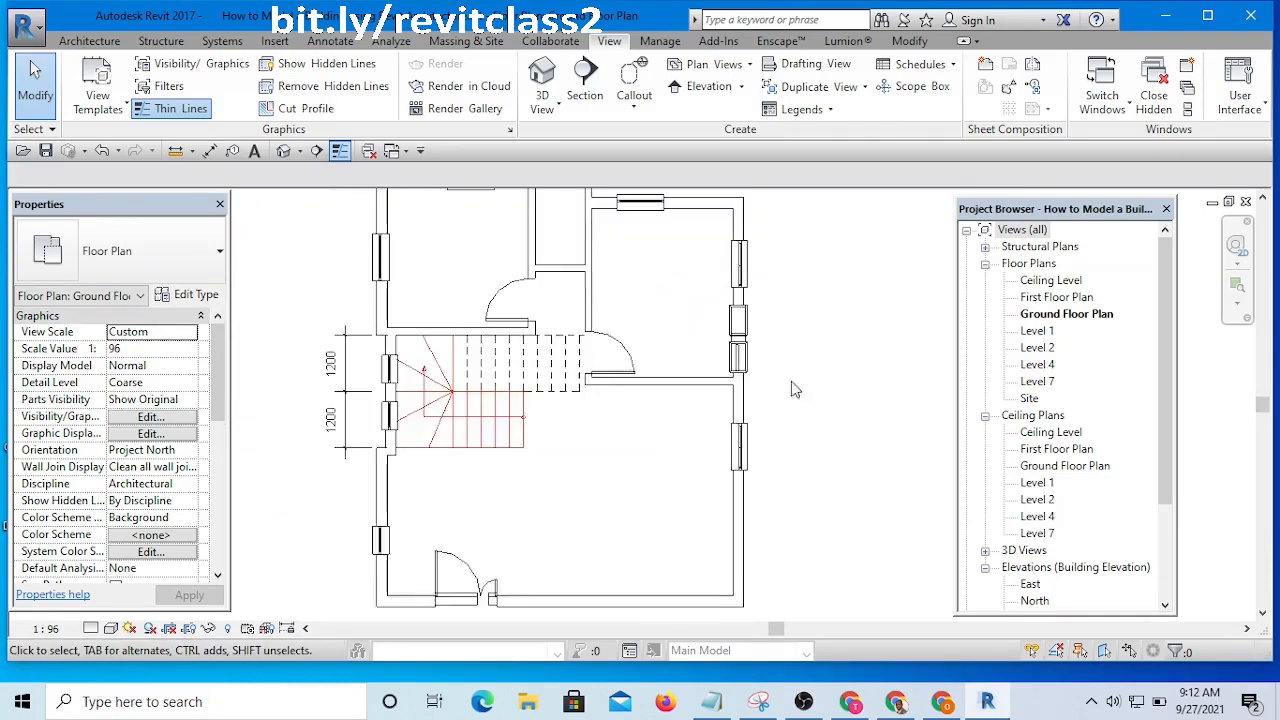
pyautogui.scroll(-3, 792, 335)
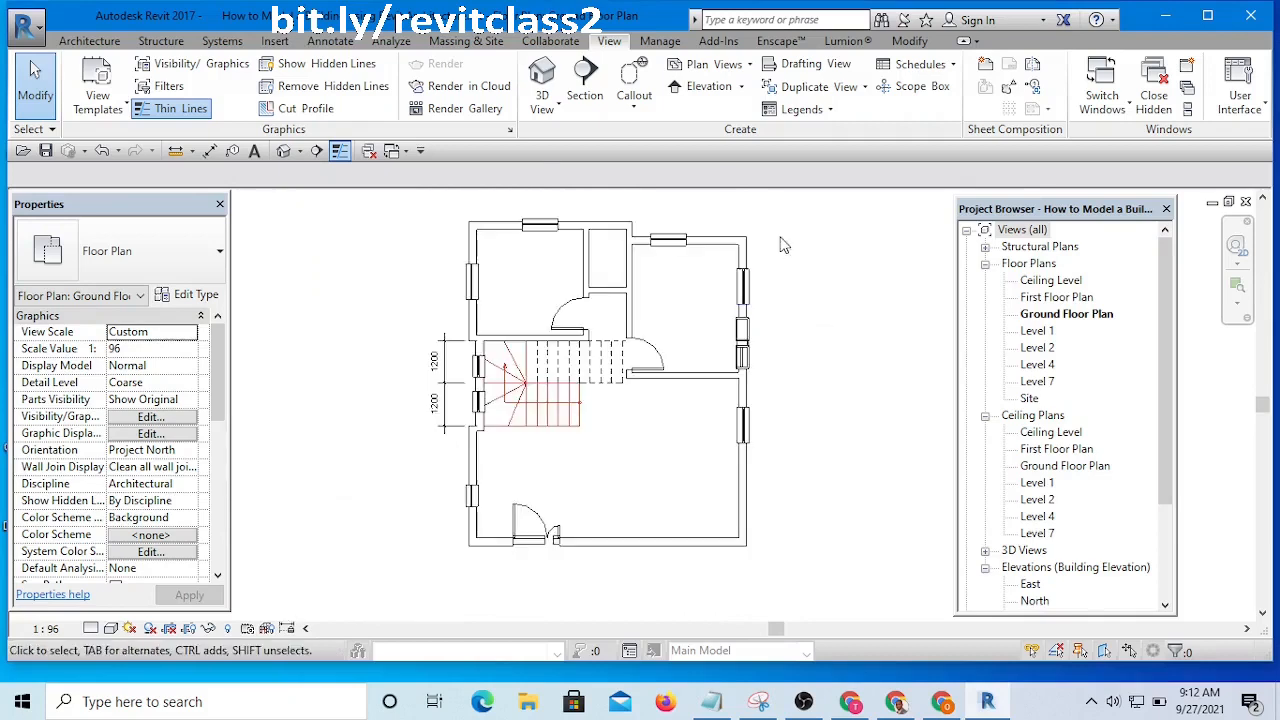
pyautogui.scroll(4, 788, 358)
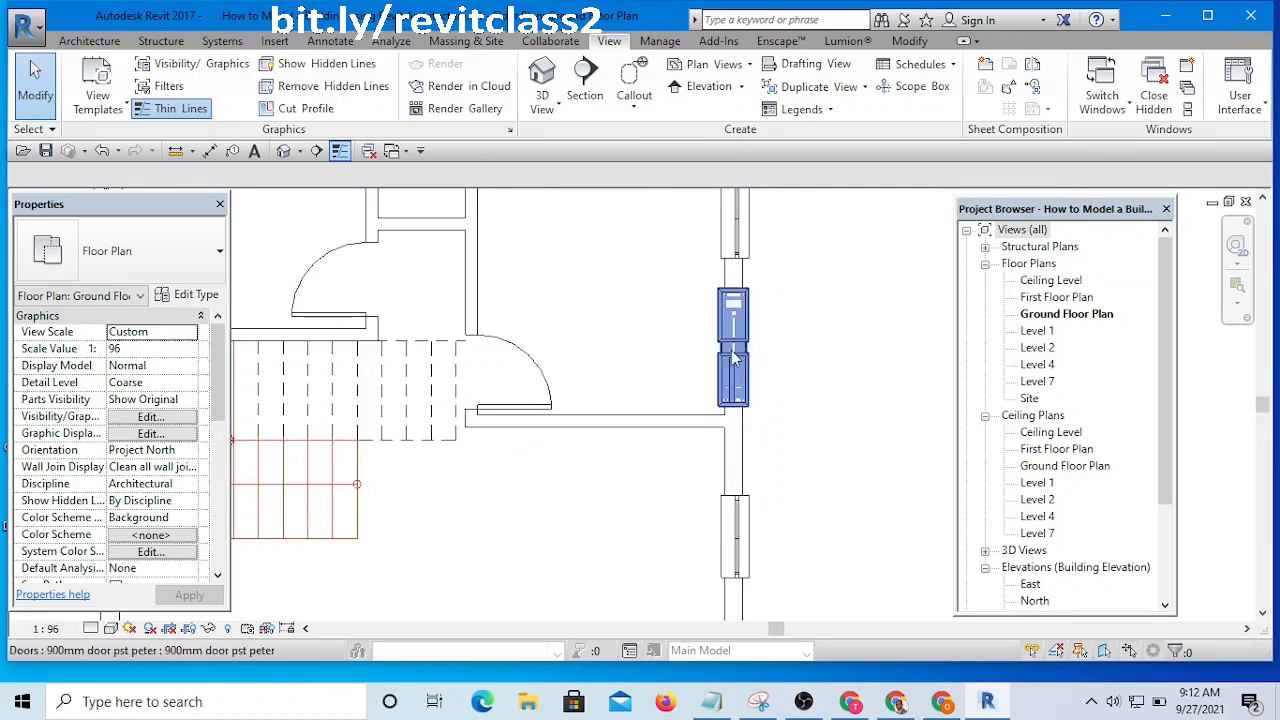
pyautogui.scroll(-6, 567, 376)
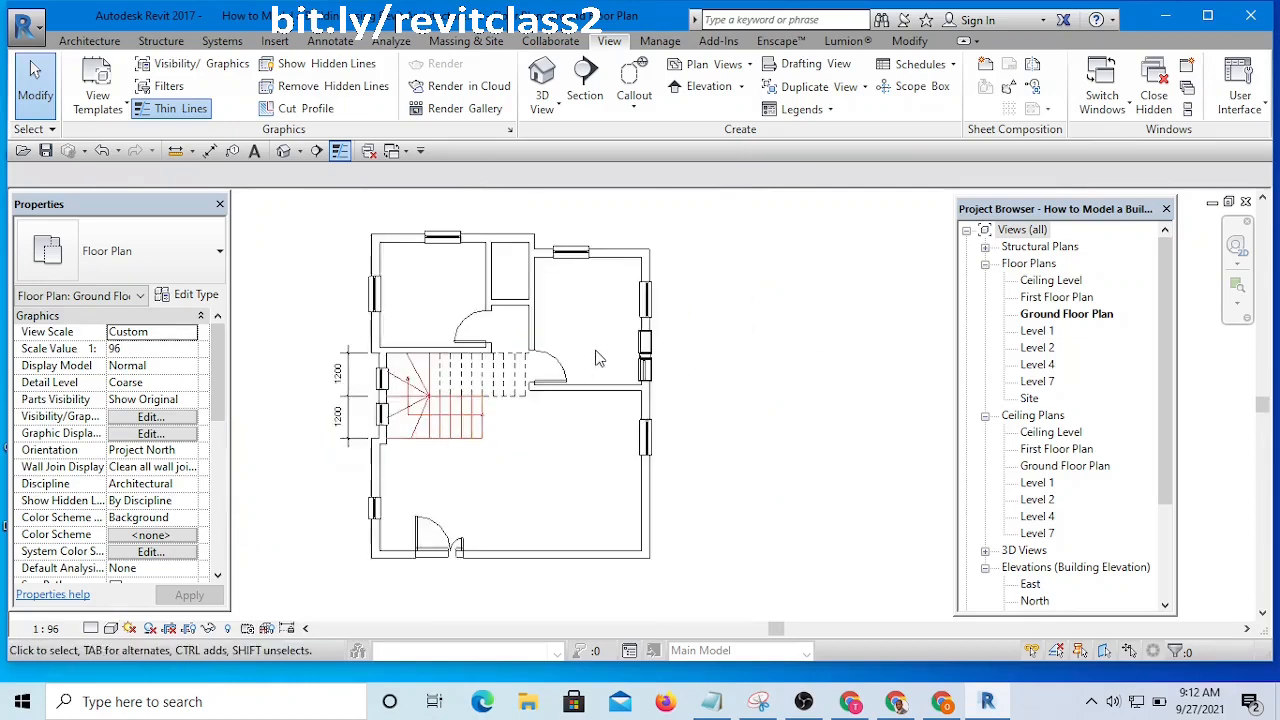
pyautogui.scroll(3, 563, 358)
pyautogui.moveTo(596, 354); pyautogui.dragTo(680, 313, button='middle')
pyautogui.scroll(-3, 665, 304)
pyautogui.scroll(3, 665, 304)
pyautogui.scroll(1, 811, 285)
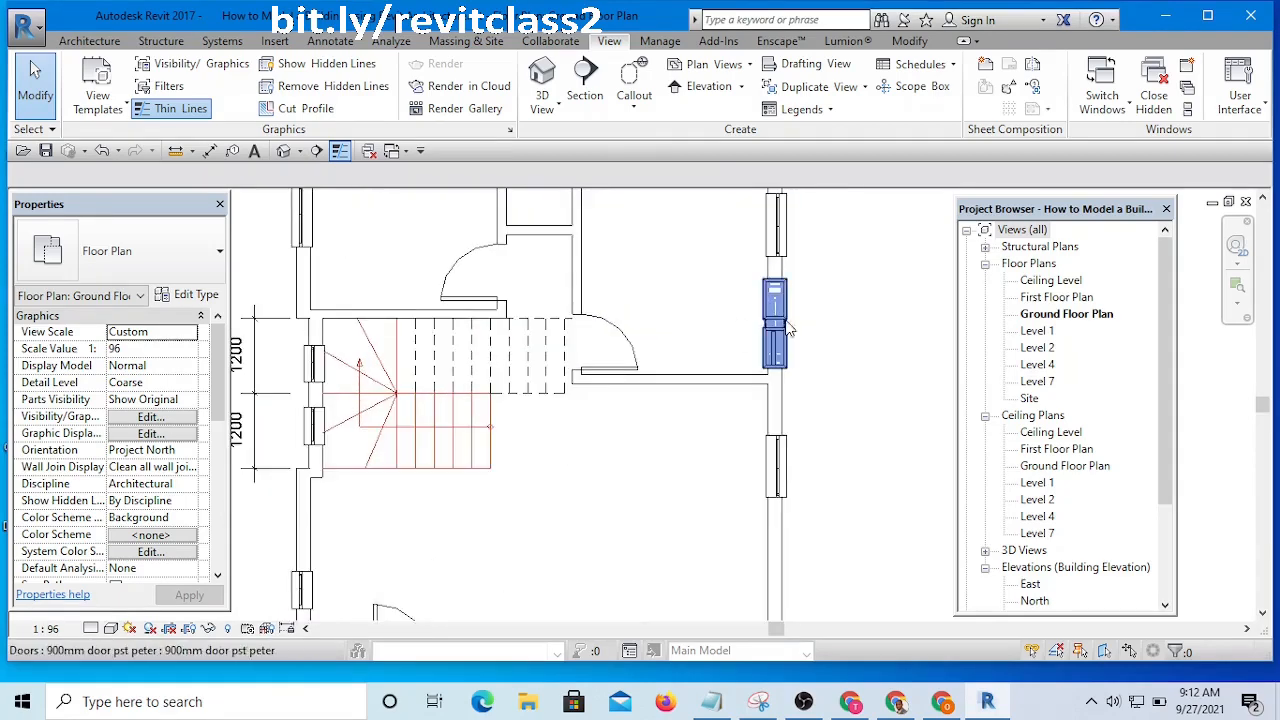
# - Inspect the new external door and its neighbouring windows in the building's 3D view
pyautogui.click(296, 154)
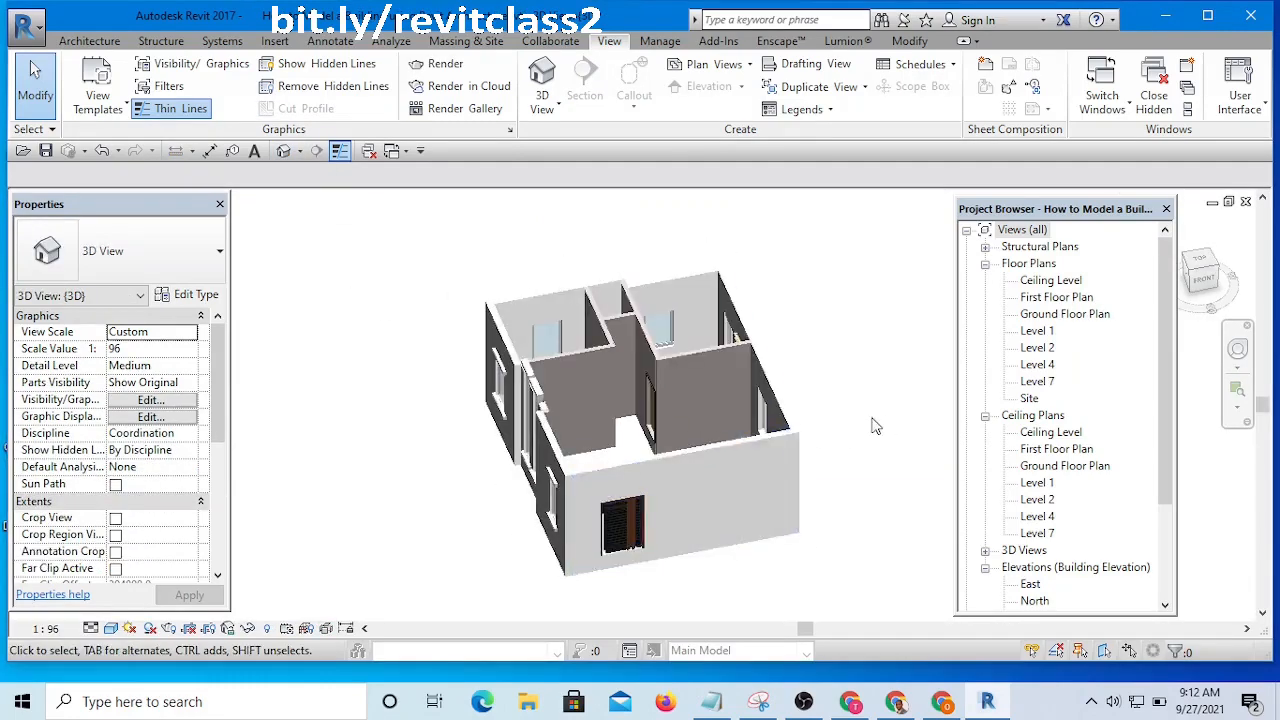
pyautogui.keyDown('shift'); pyautogui.moveTo(872, 426); pyautogui.dragTo(778, 496, button='middle'); pyautogui.keyUp('shift')
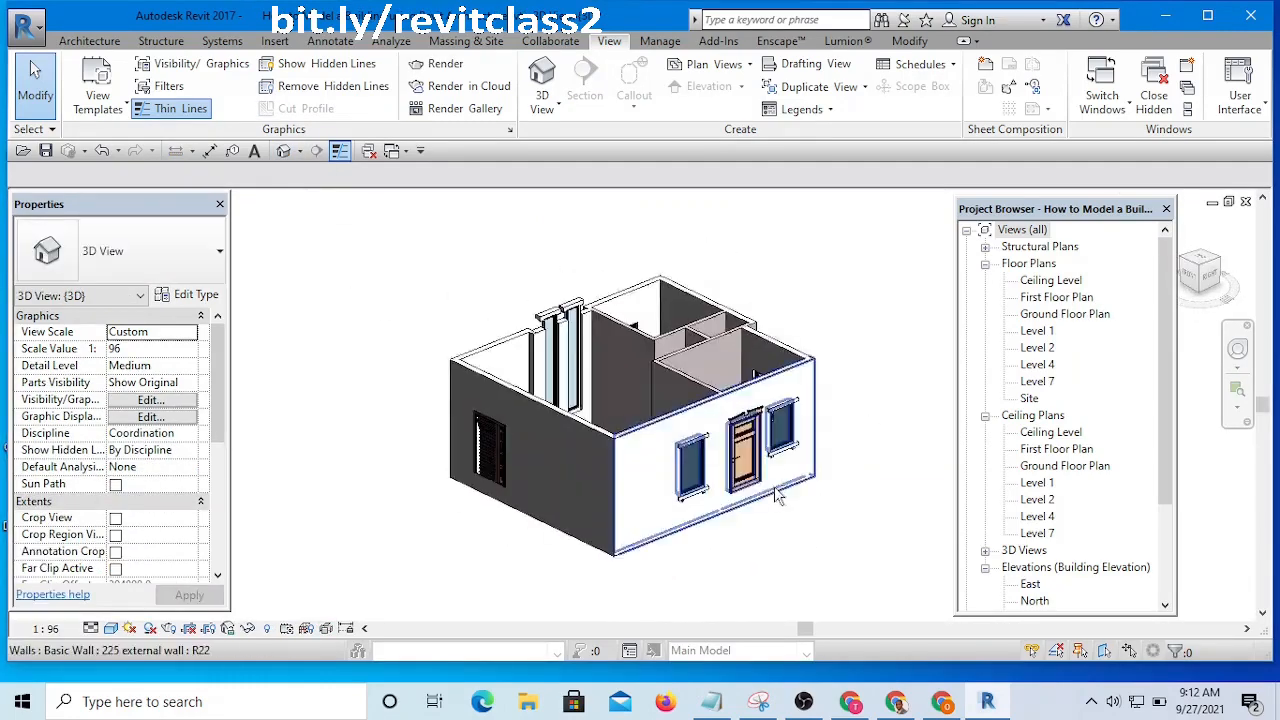
pyautogui.scroll(4, 778, 496)
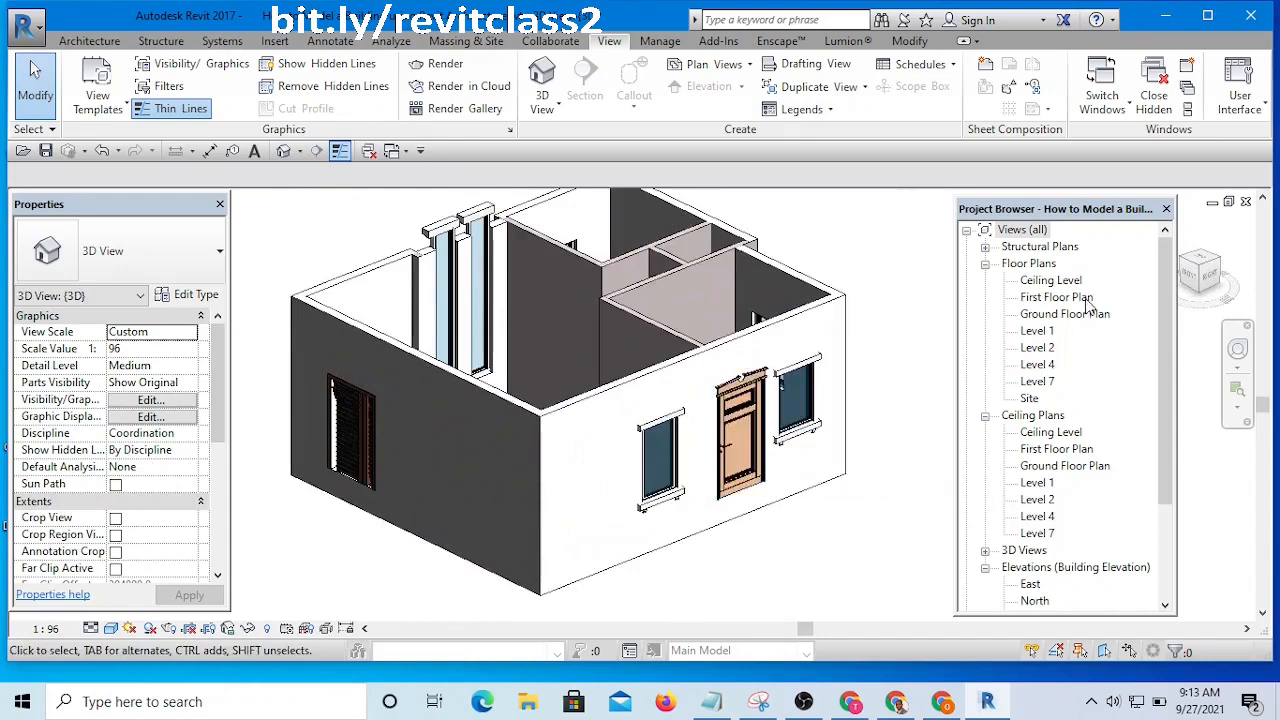
pyautogui.moveTo(1164, 318); pyautogui.dragTo(1164, 374)
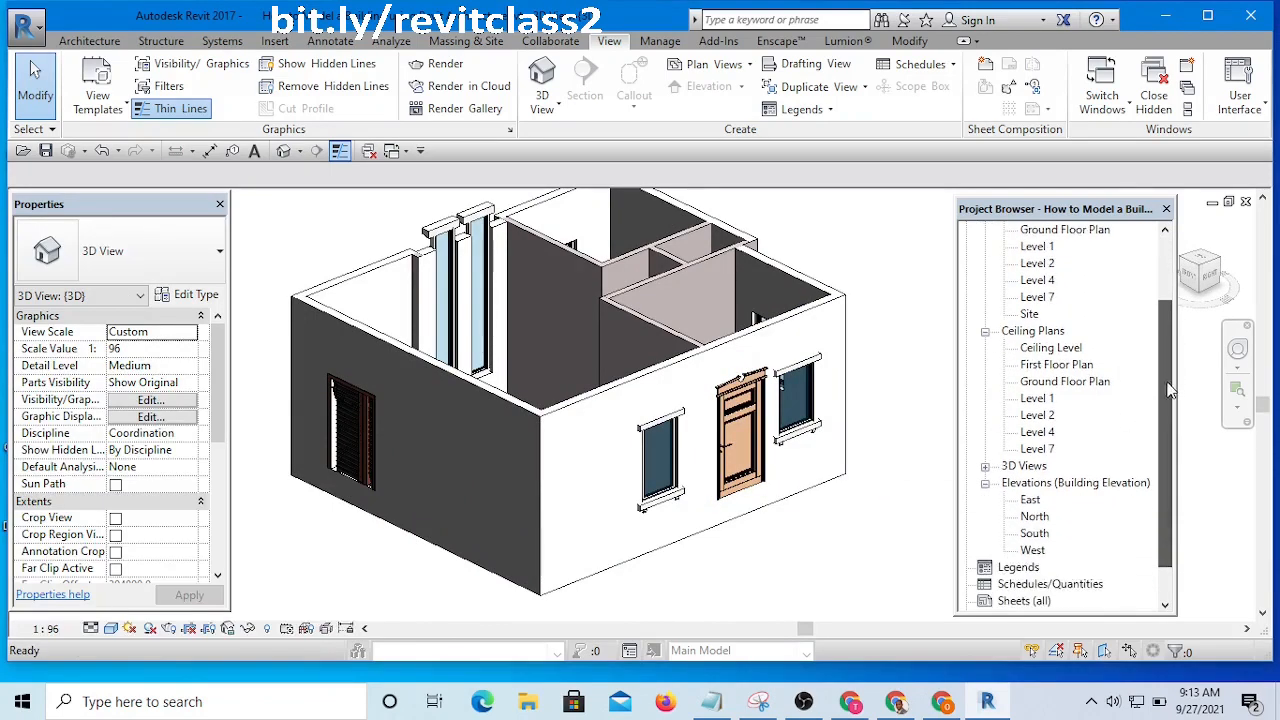
pyautogui.doubleClick(1070, 382)
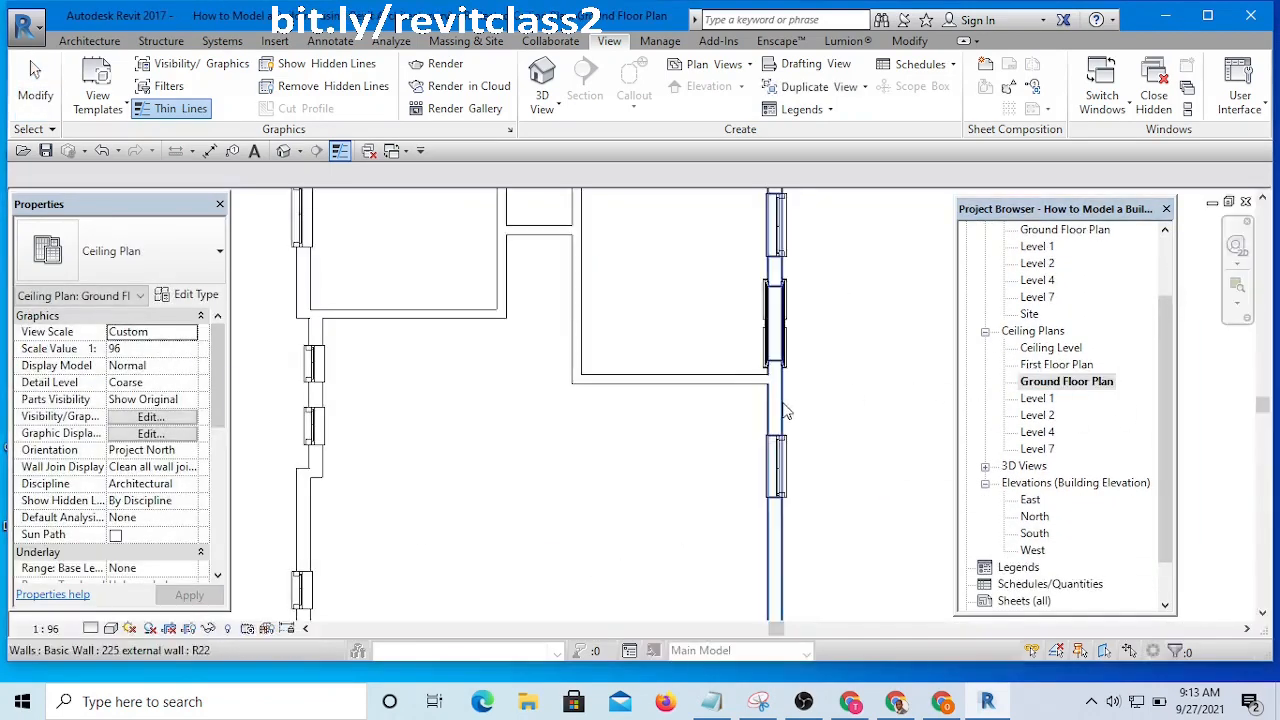
pyautogui.scroll(-5, 841, 389)
pyautogui.scroll(2, 843, 389)
pyautogui.scroll(2, 843, 390)
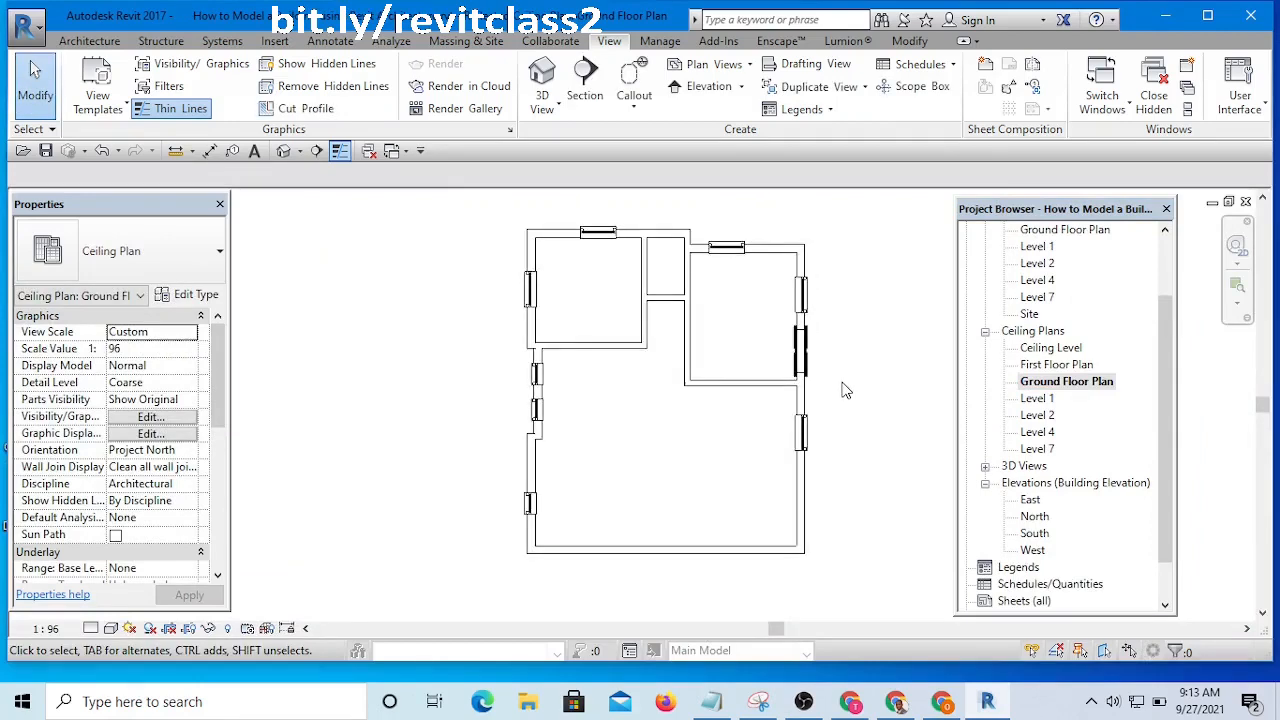
# - Open the Ground Floor Plan view from the floor plans
pyautogui.moveTo(1166, 305); pyautogui.dragTo(1157, 257)
pyautogui.doubleClick(1064, 313)
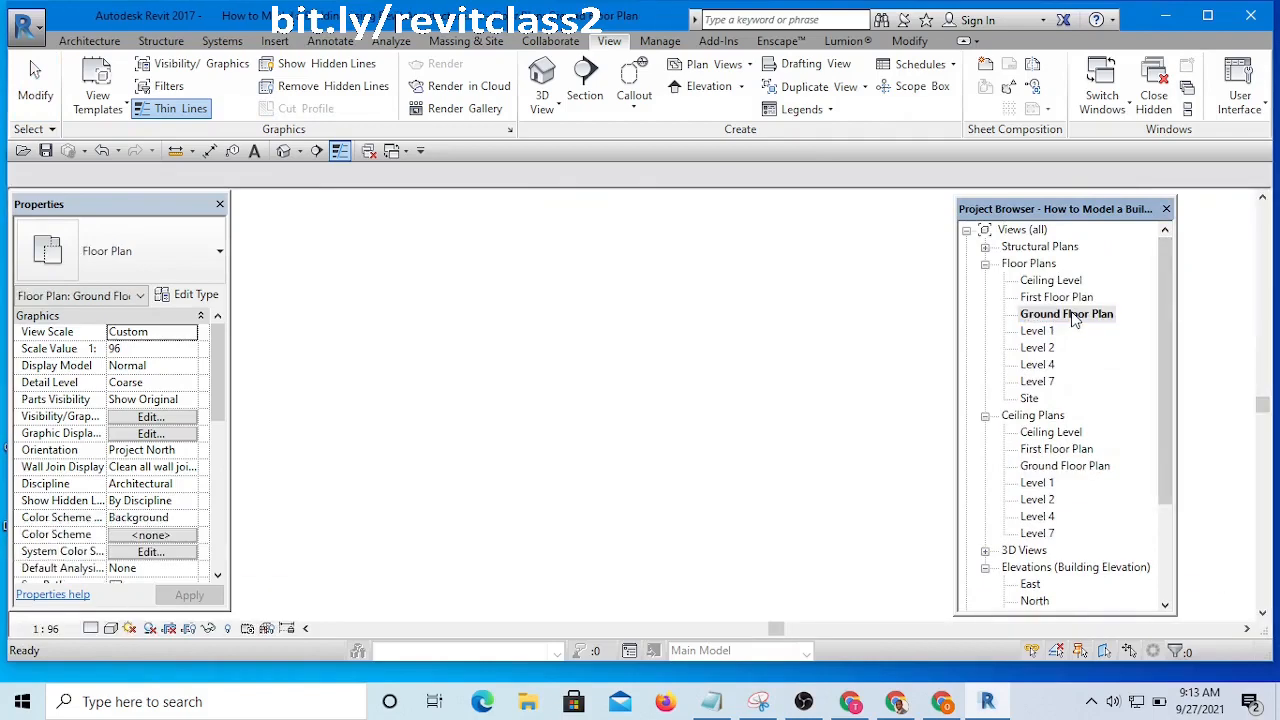
pyautogui.scroll(-2, 843, 350)
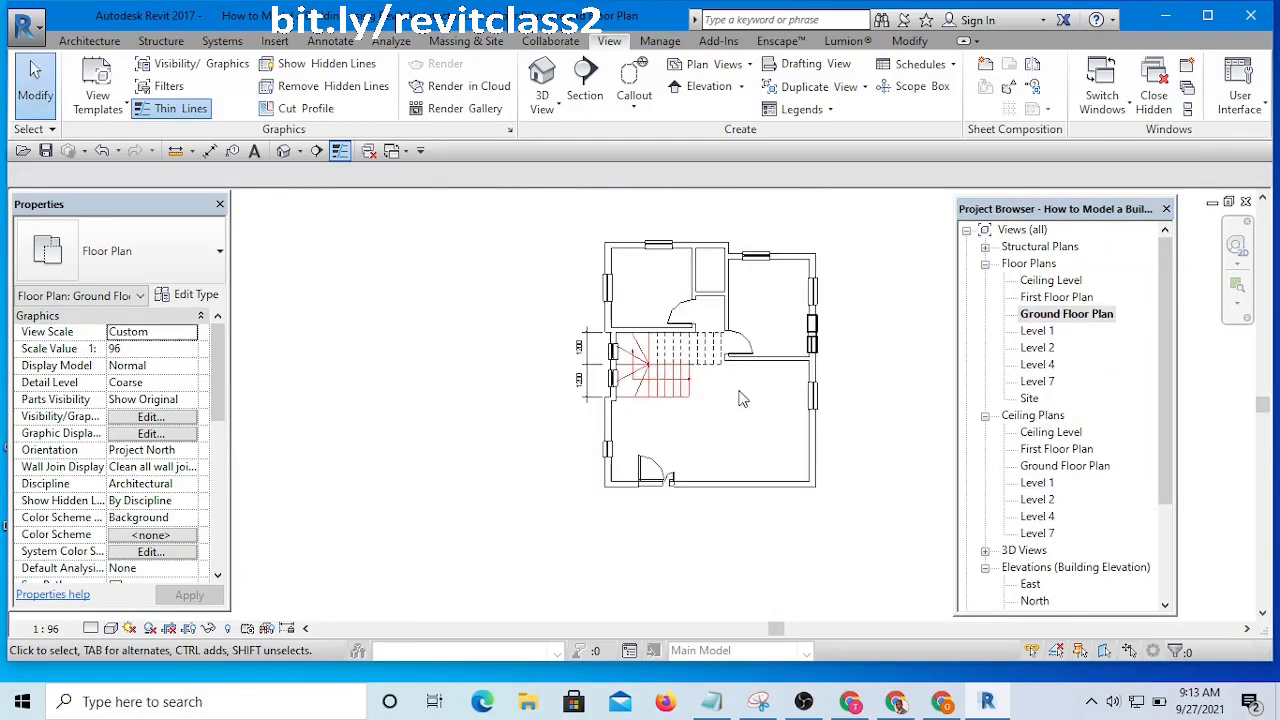
# - Place a M_Single-Flush 900 x 2100mm door in the small toilet's lower wall, swinging into the room, matching the adjacent bedroom door
pyautogui.scroll(5, 717, 290)
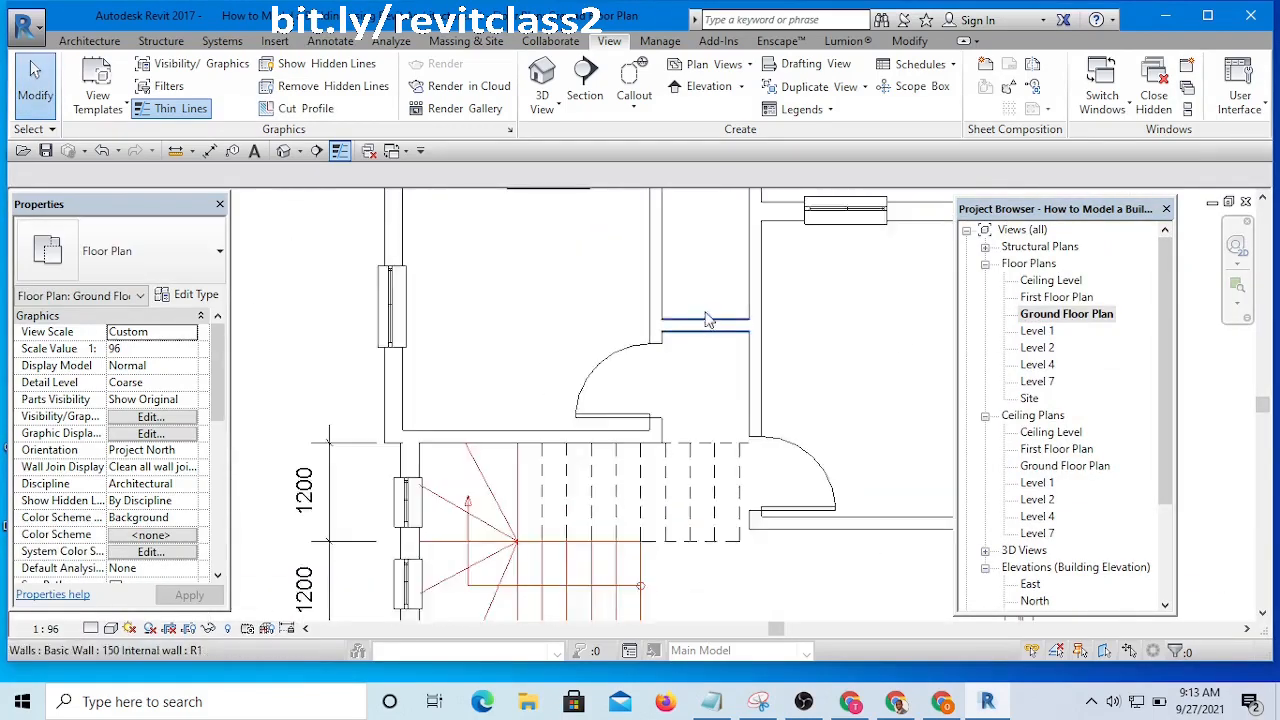
pyautogui.scroll(-1, 706, 319)
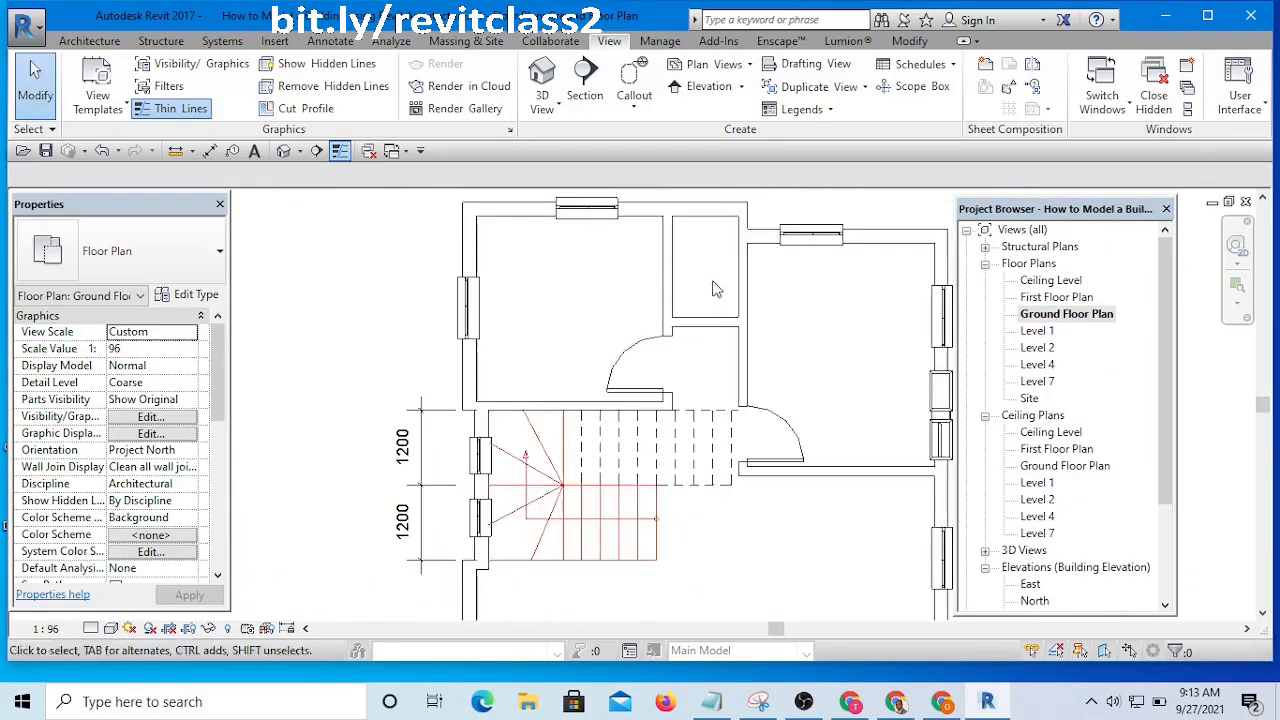
pyautogui.click(624, 358)
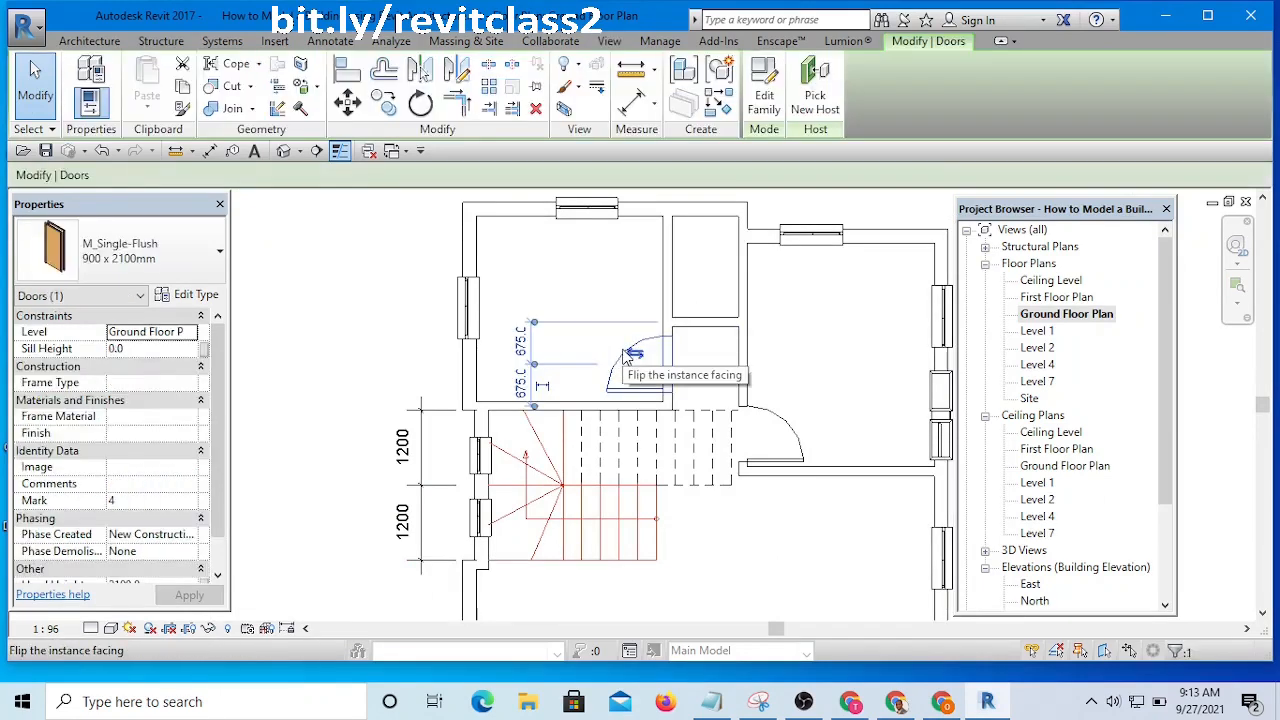
pyautogui.click(720, 102)
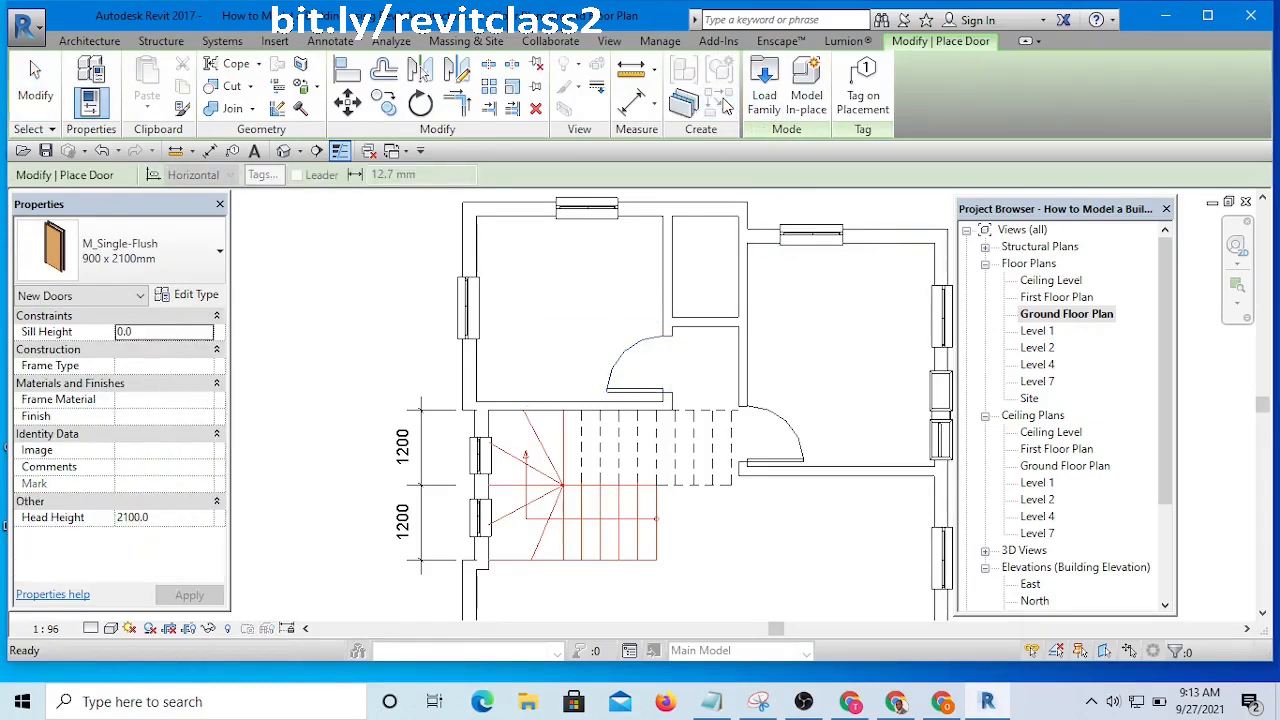
pyautogui.click(710, 316)
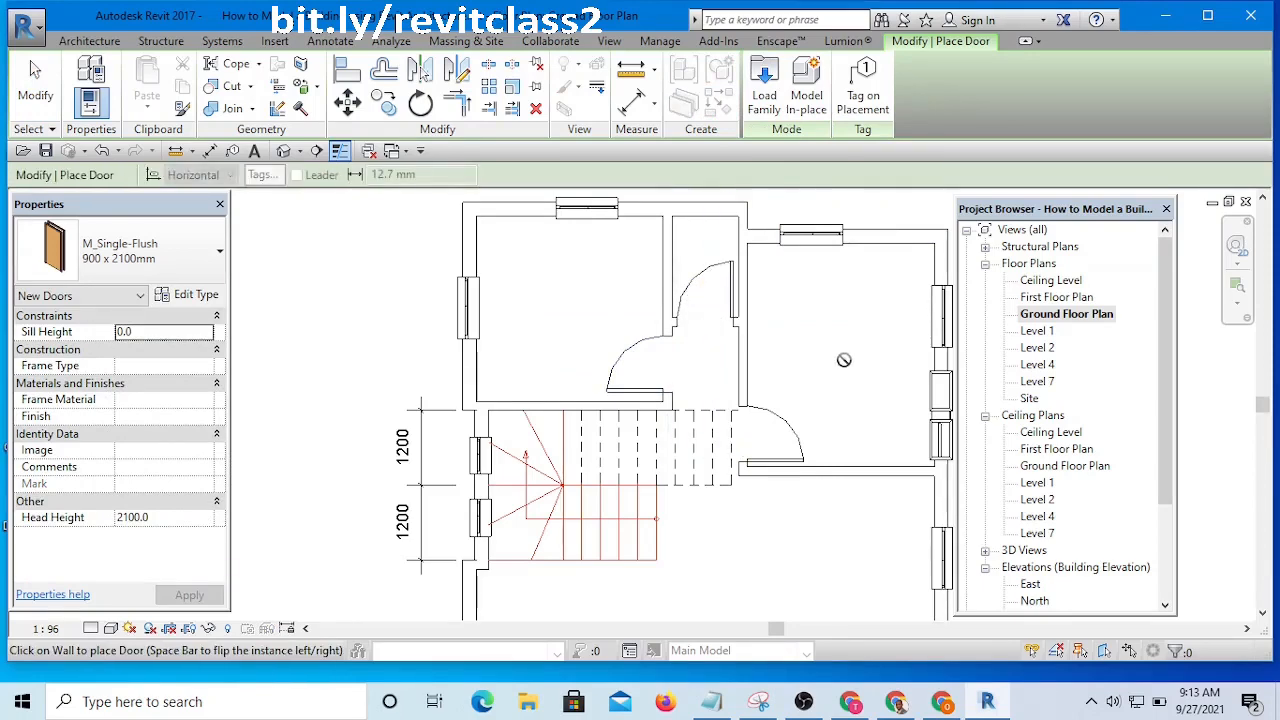
pyautogui.press('Escape')
pyautogui.press('Escape')
# - Place a Manoh w Concept - Plain Dbl 1500x1000 window centred in the toilet's upper external wall, matching the neighbouring bedroom window
pyautogui.scroll(-4, 709, 371)
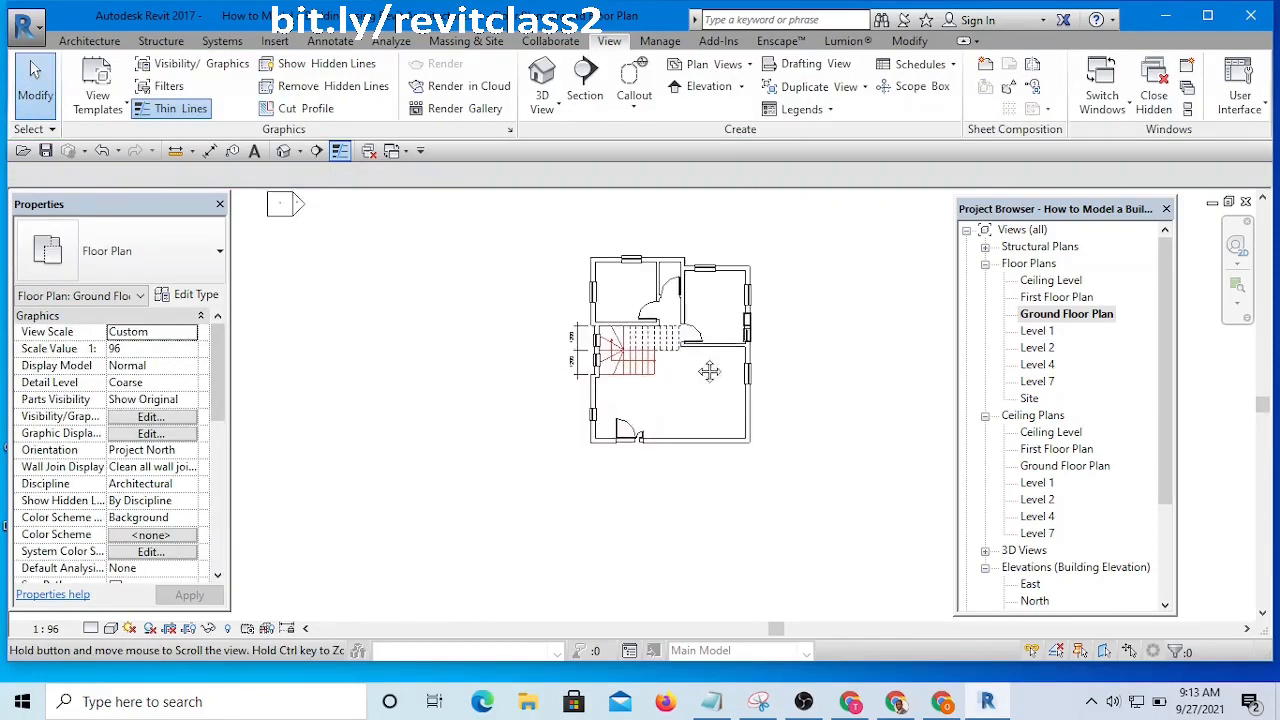
pyautogui.scroll(3, 720, 325)
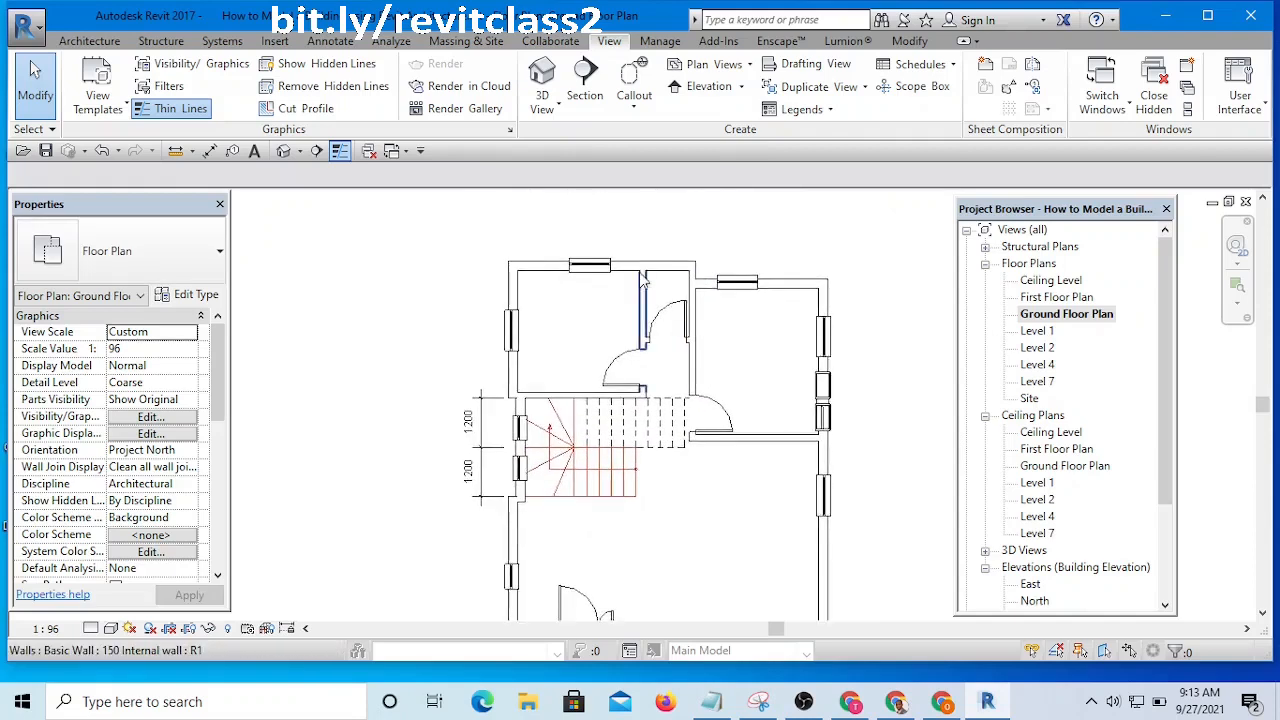
pyautogui.scroll(3, 691, 264)
pyautogui.scroll(-5, 778, 232)
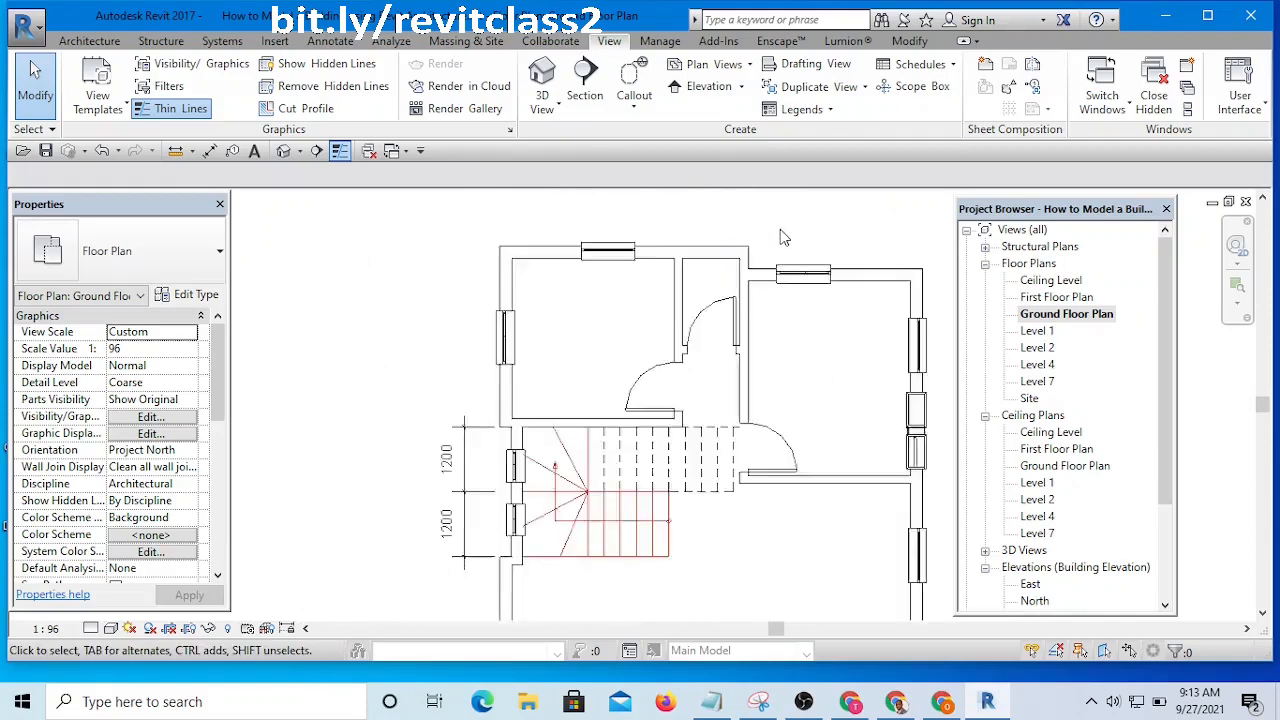
pyautogui.moveTo(809, 323); pyautogui.dragTo(764, 357, button='middle')
pyautogui.scroll(5, 745, 275)
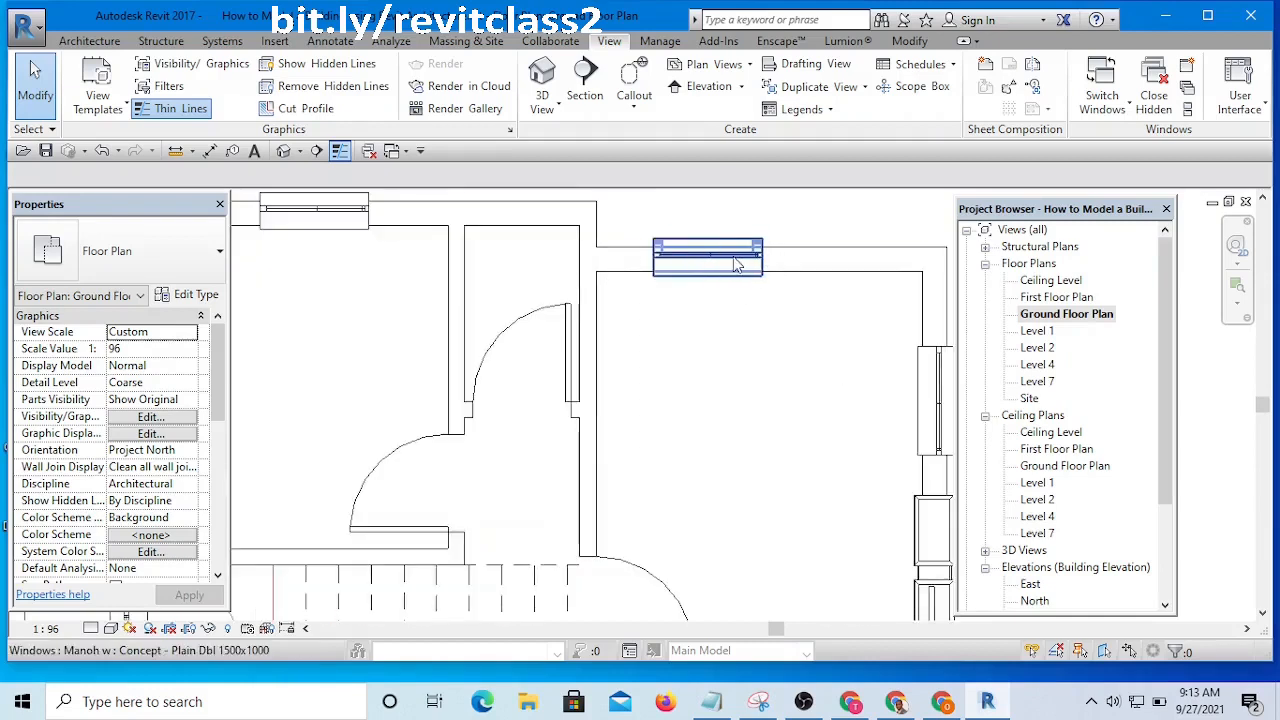
pyautogui.click(732, 262)
pyautogui.moveTo(734, 349); pyautogui.dragTo(839, 422, button='middle')
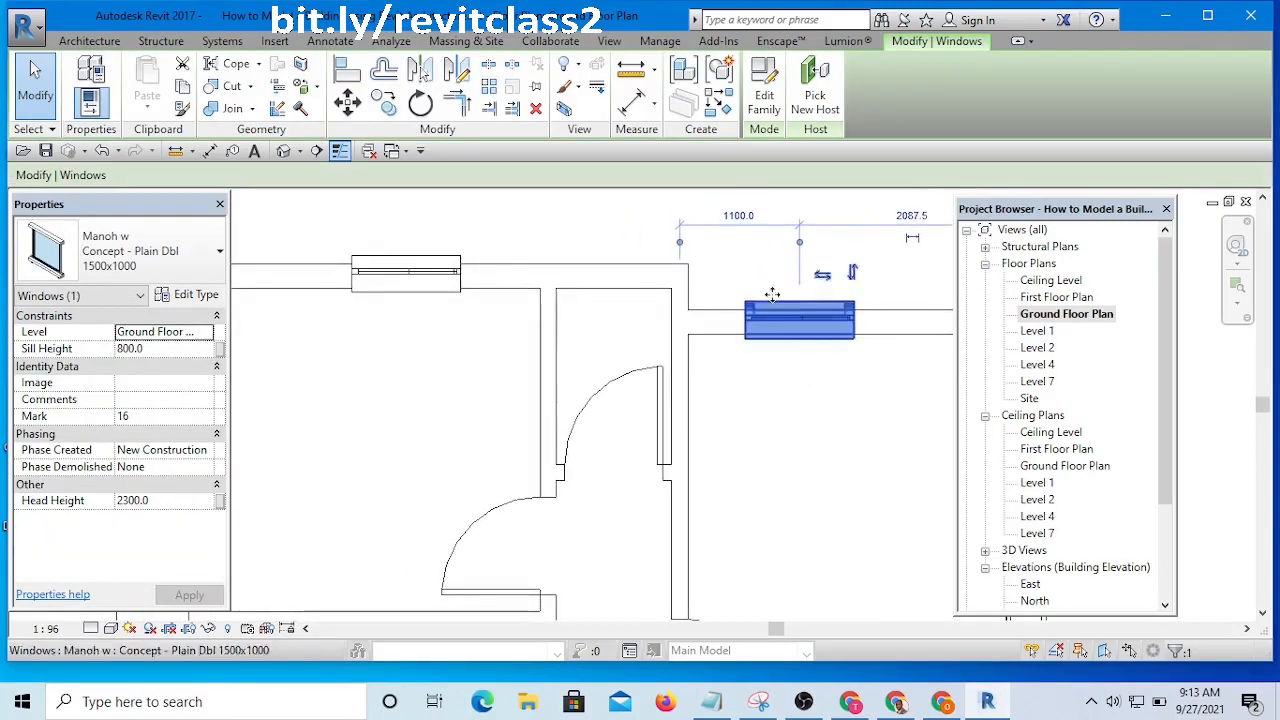
pyautogui.click(718, 106)
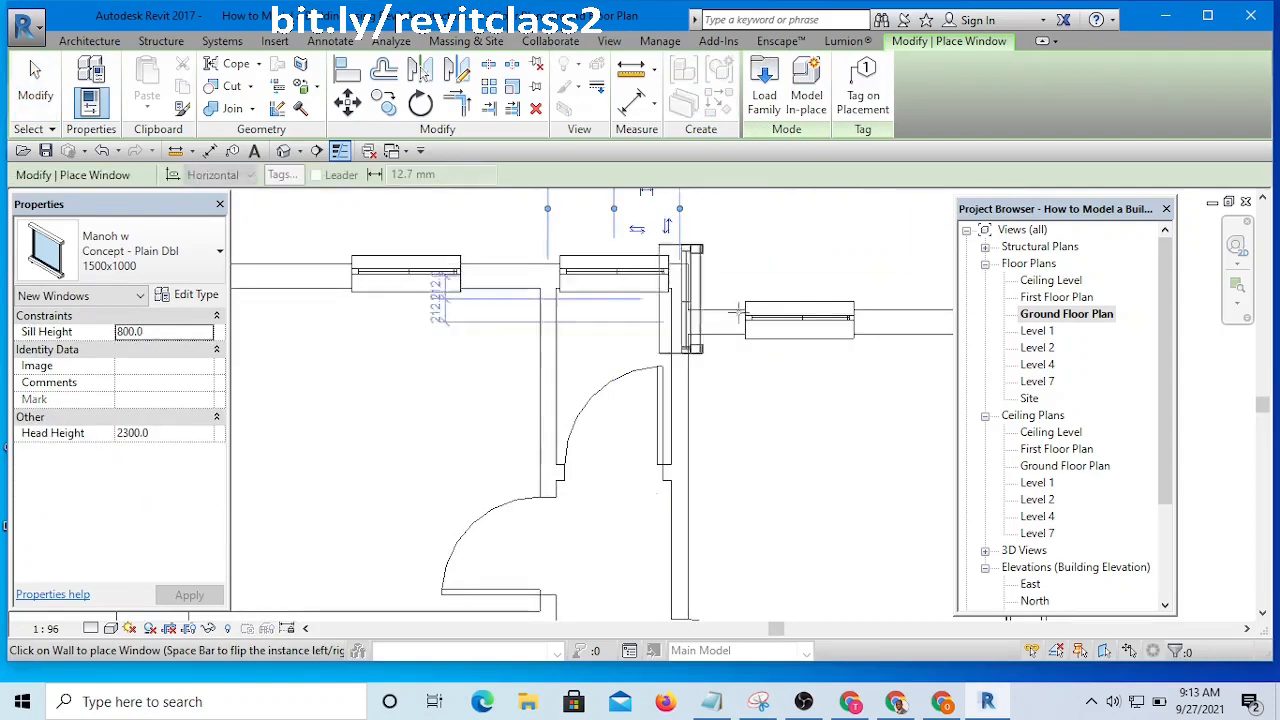
pyautogui.press('Escape')
pyautogui.press('Escape')
# - Examine the toilet window's width against the room's side walls and the neighbouring windows
pyautogui.scroll(-2, 643, 265)
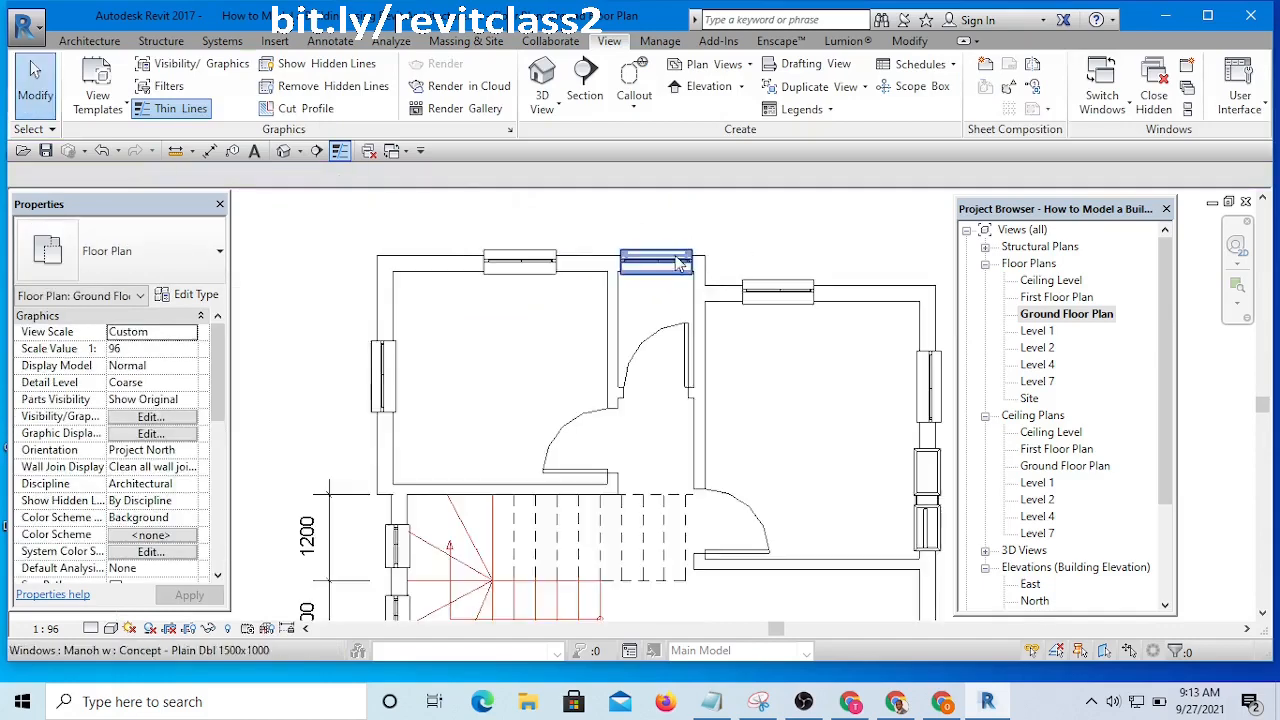
pyautogui.scroll(5, 643, 265)
pyautogui.scroll(1, 643, 263)
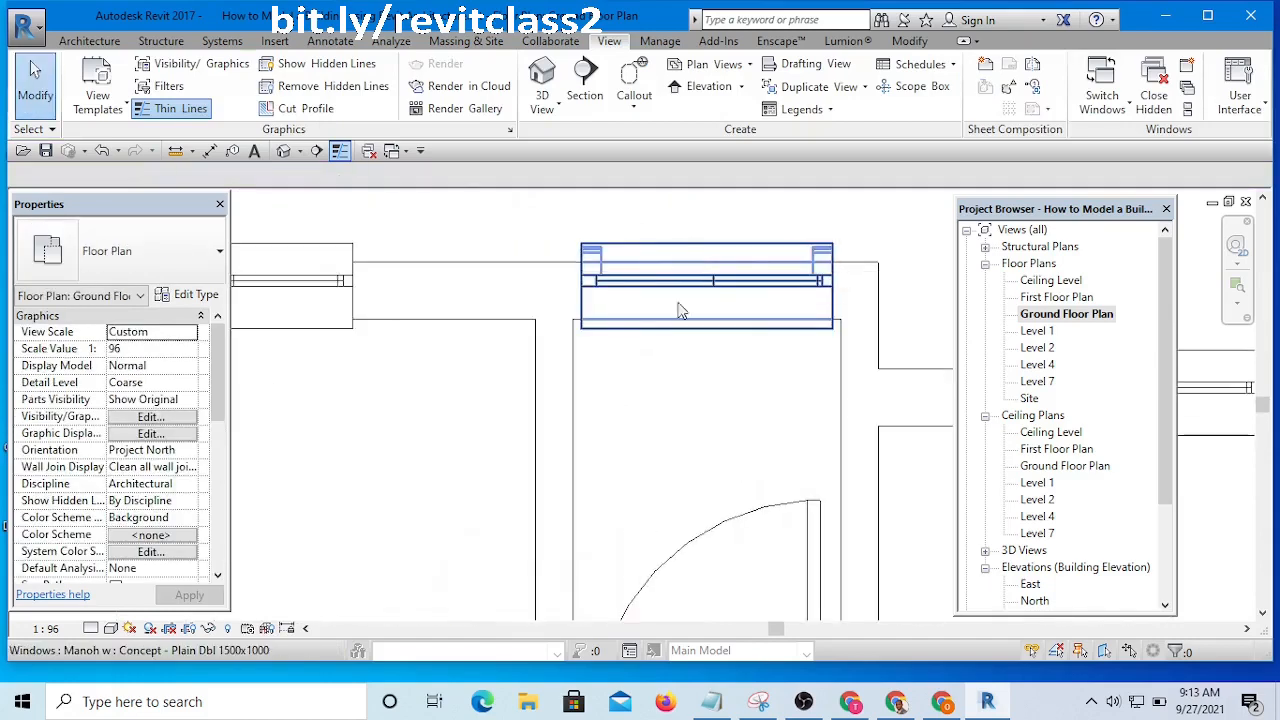
pyautogui.scroll(-3, 630, 261)
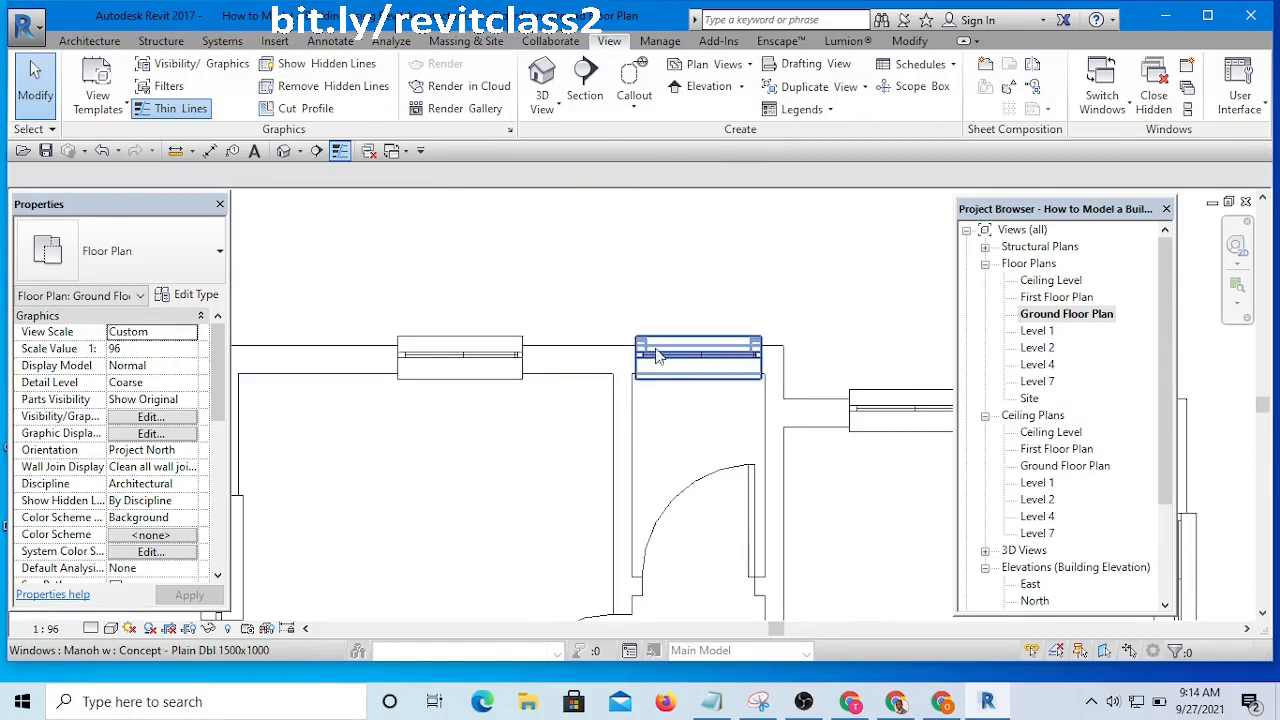
pyautogui.moveTo(697, 350); pyautogui.dragTo(818, 285, button='middle')
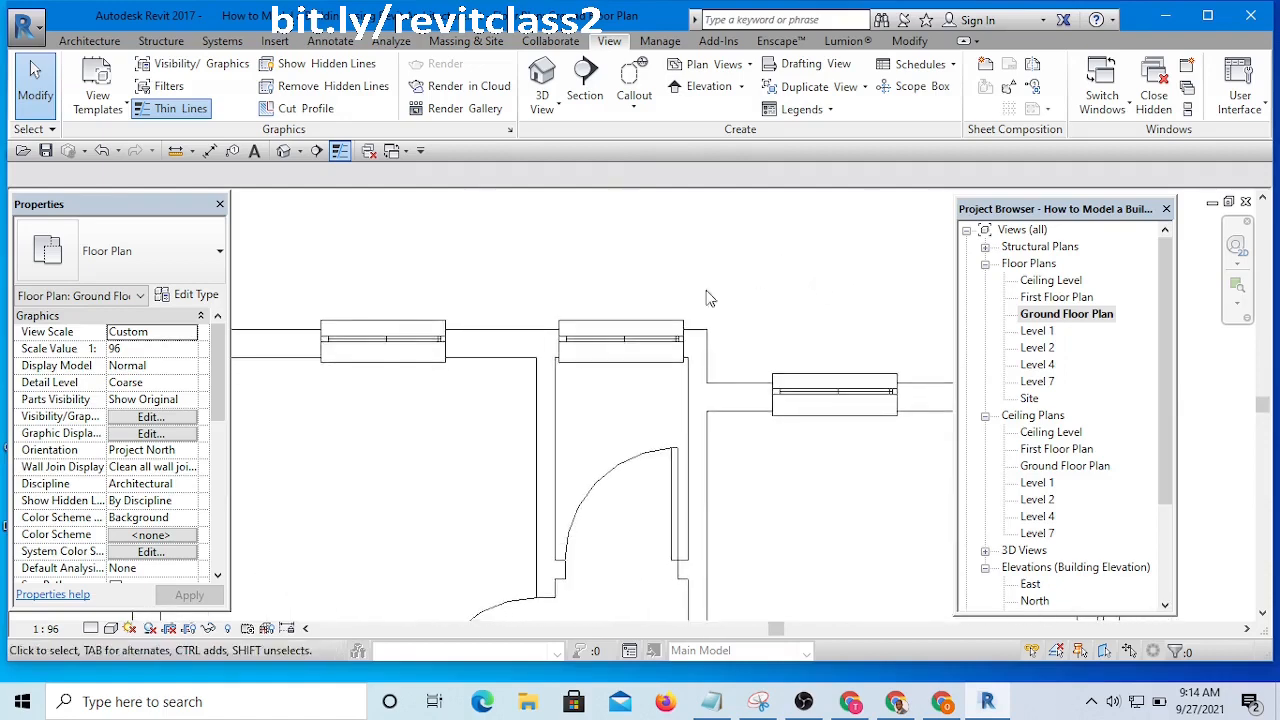
pyautogui.scroll(4, 628, 345)
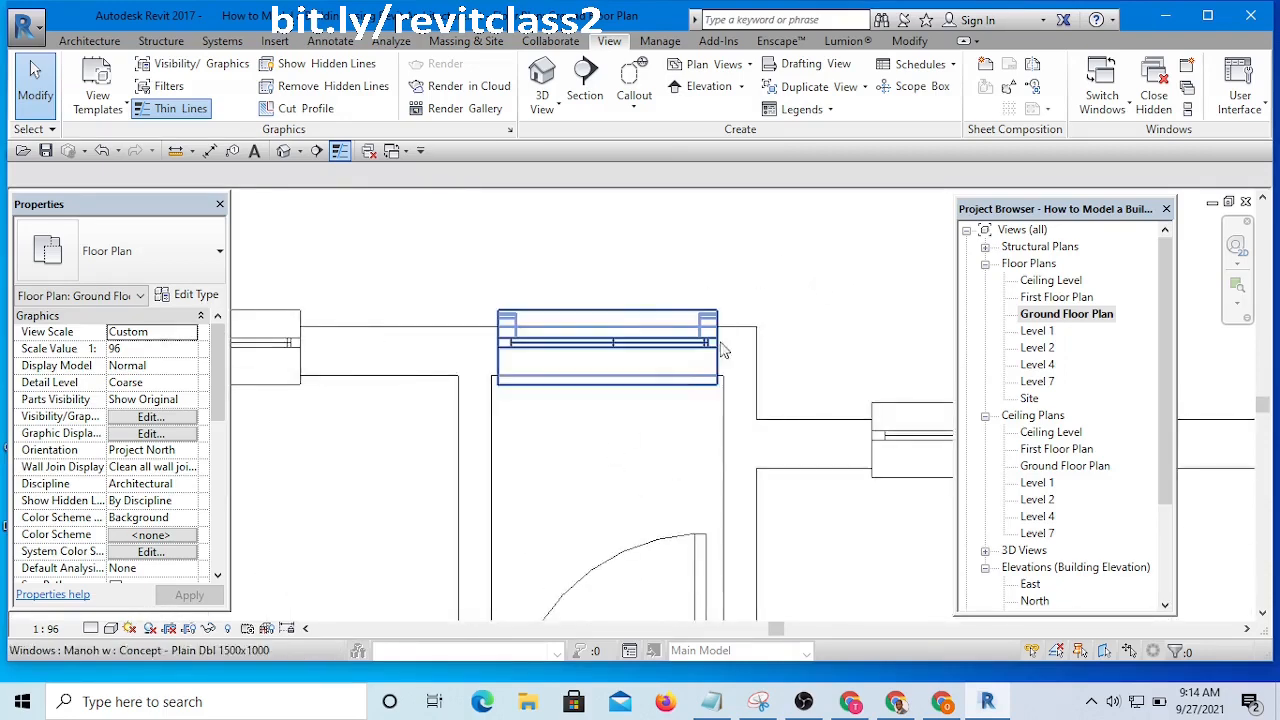
pyautogui.moveTo(751, 259); pyautogui.dragTo(840, 291, button='middle')
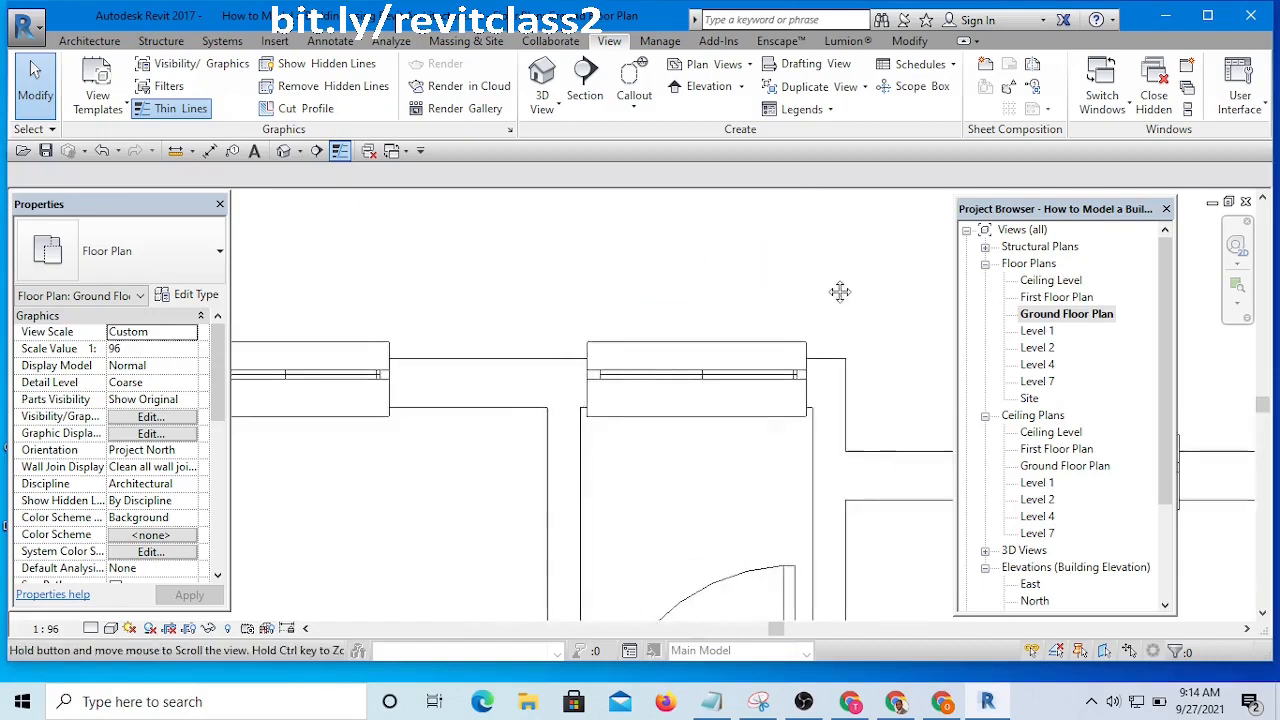
pyautogui.scroll(-5, 831, 283)
pyautogui.scroll(1, 886, 300)
pyautogui.scroll(2, 878, 296)
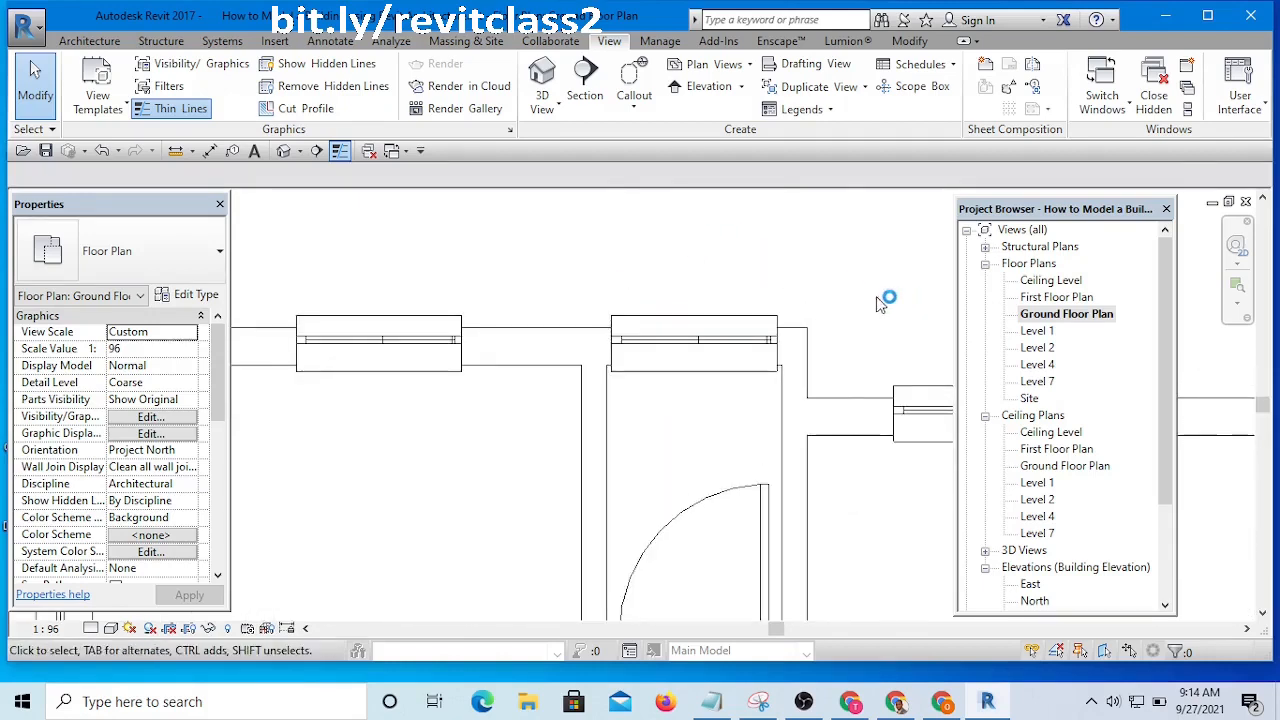
pyautogui.scroll(2, 860, 300)
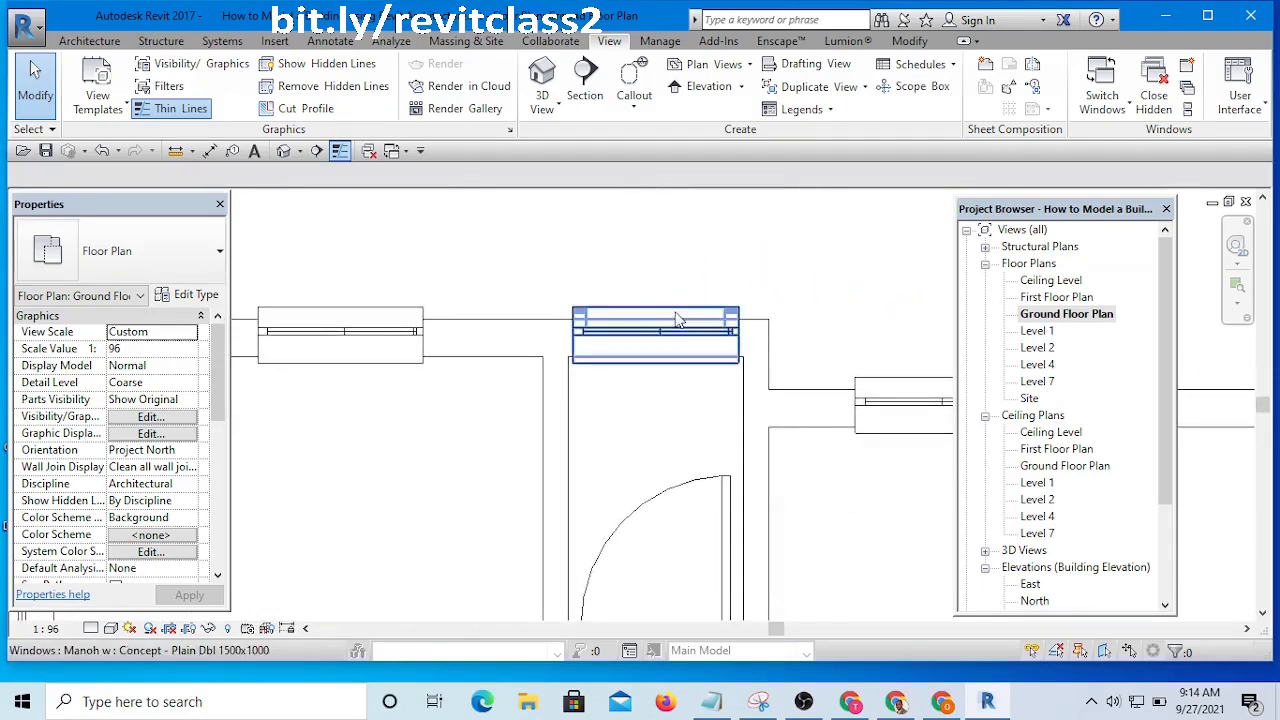
# - Change the toilet window's type to Manoh w Concept -toilet w
pyautogui.click(596, 327)
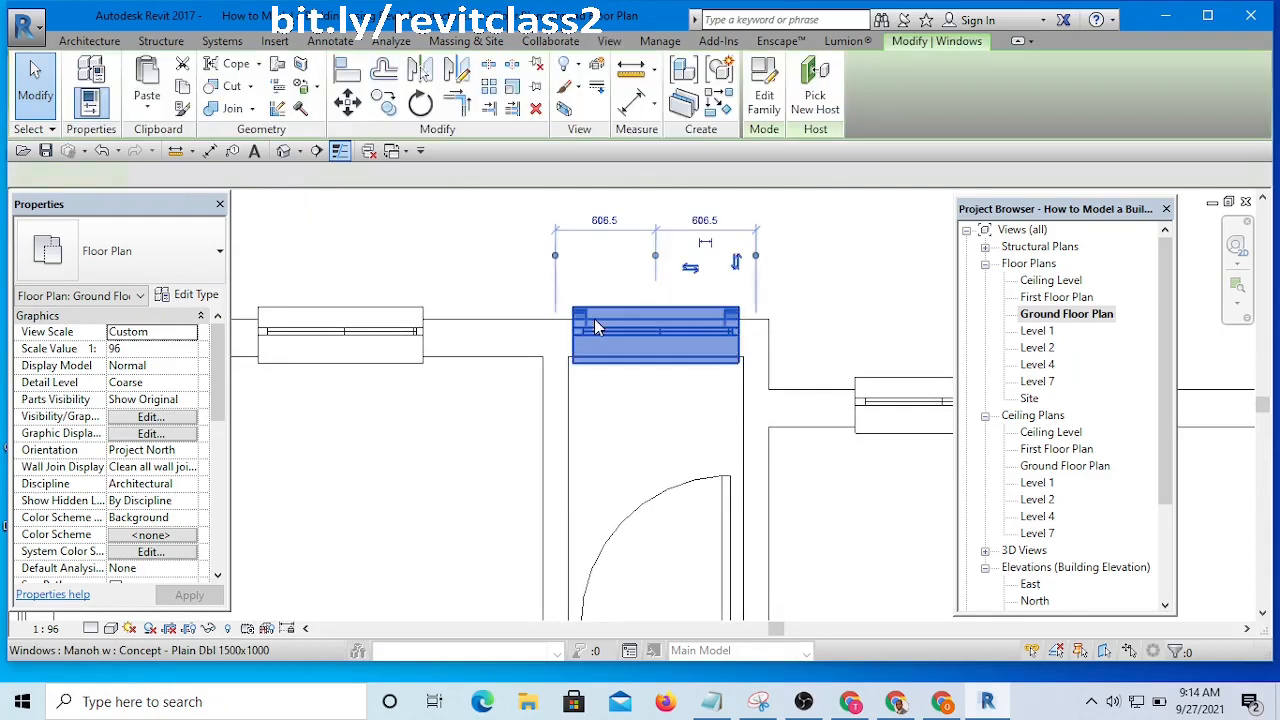
pyautogui.click(130, 257)
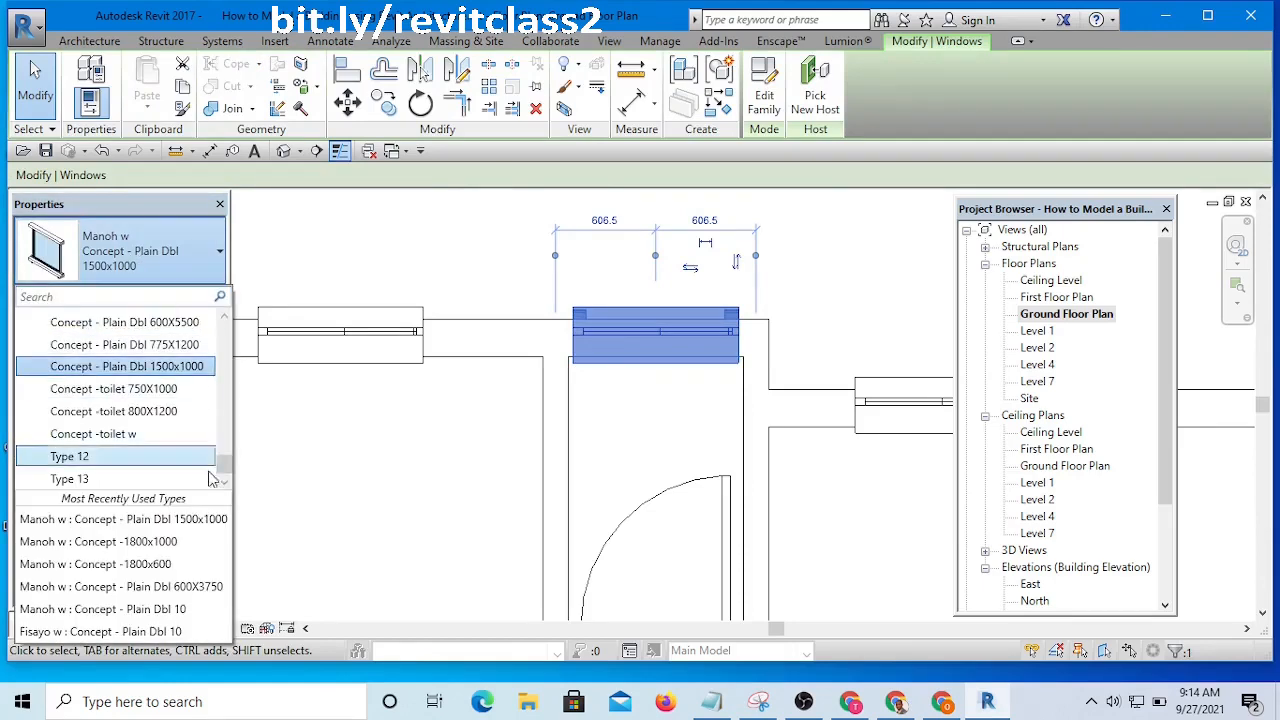
pyautogui.moveTo(224, 460)
pyautogui.mouseDown()
pyautogui.moveTo(231, 420)
pyautogui.moveTo(231, 452)
pyautogui.mouseUp()
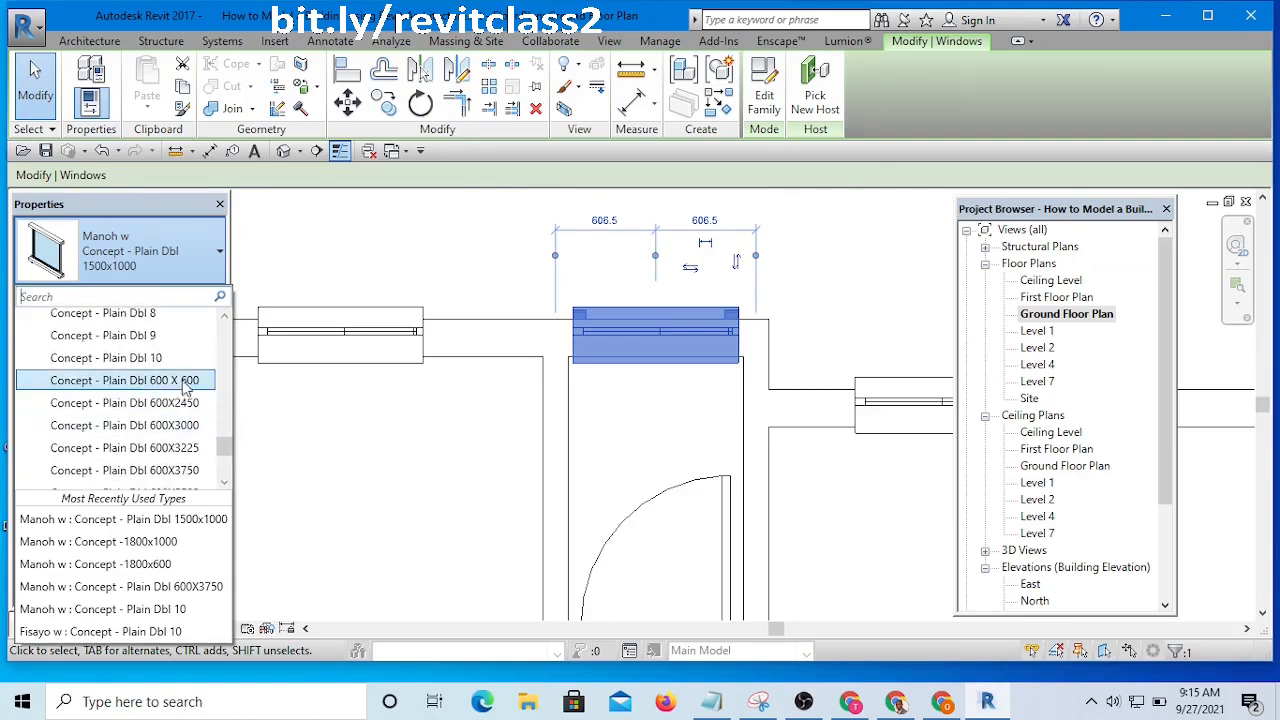
pyautogui.scroll(-3, 222, 450)
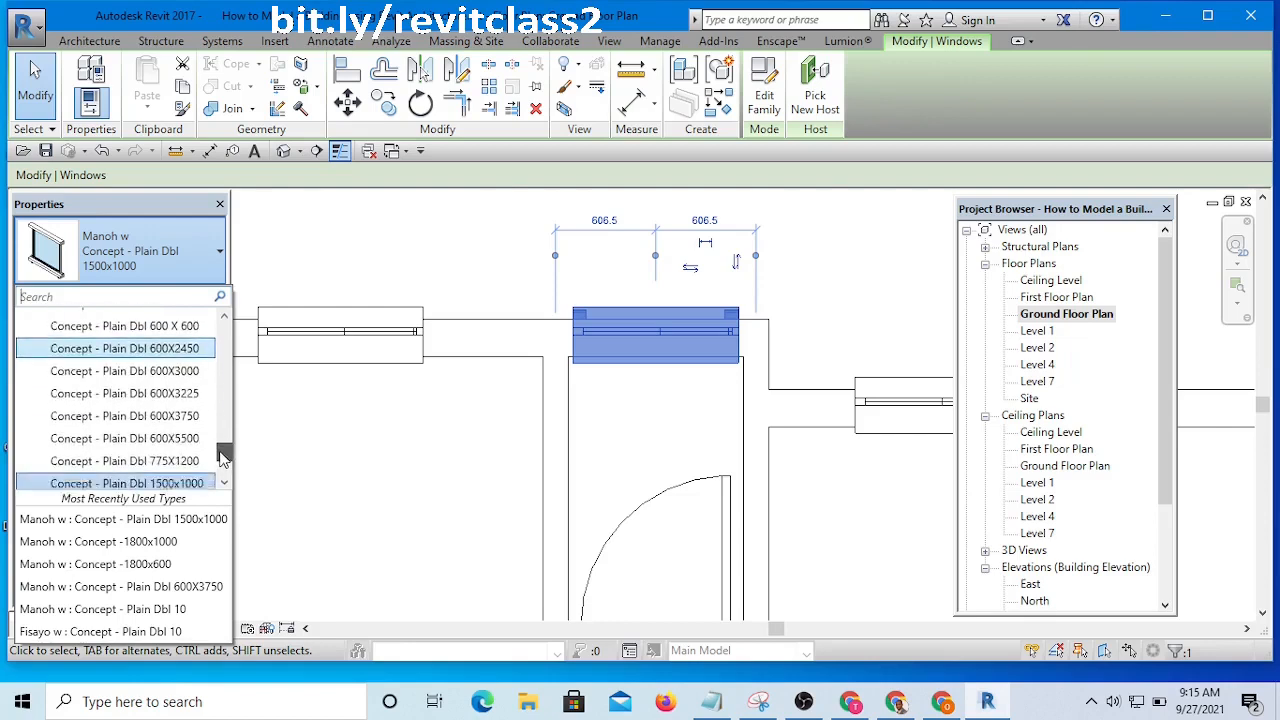
pyautogui.click(134, 440)
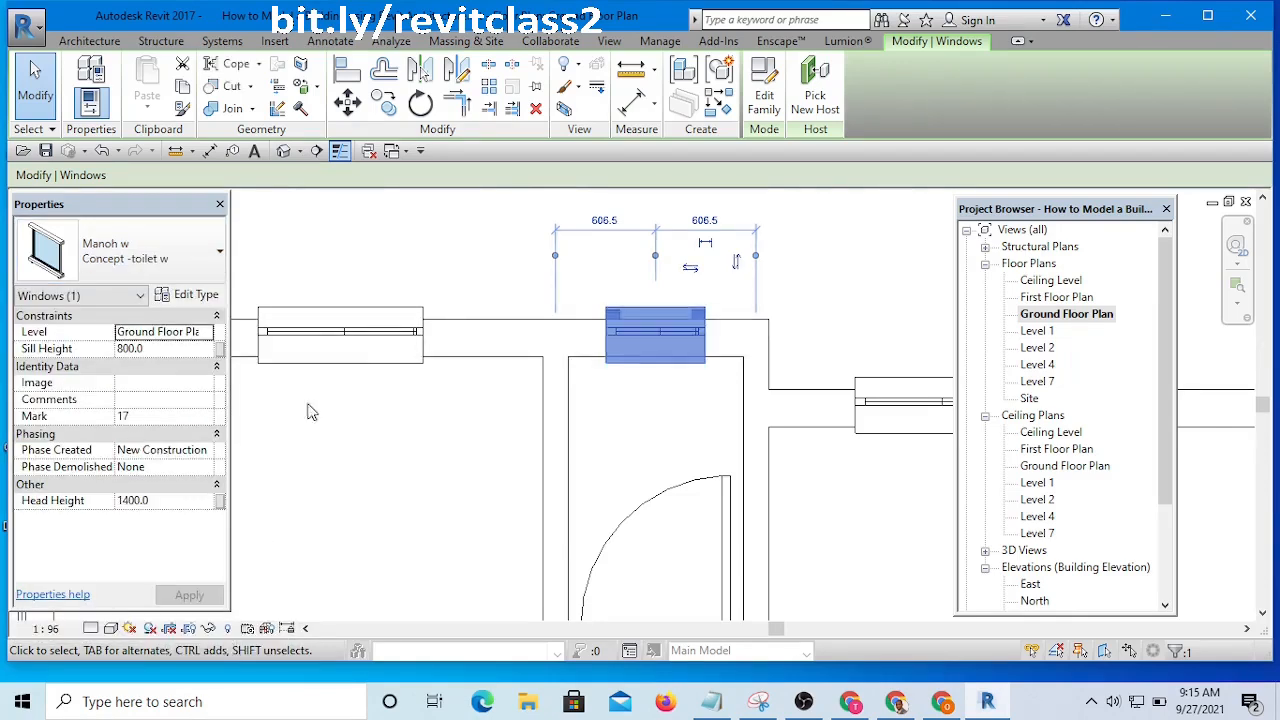
# - Set the toilet window's head height to 2400
pyautogui.click(159, 500)
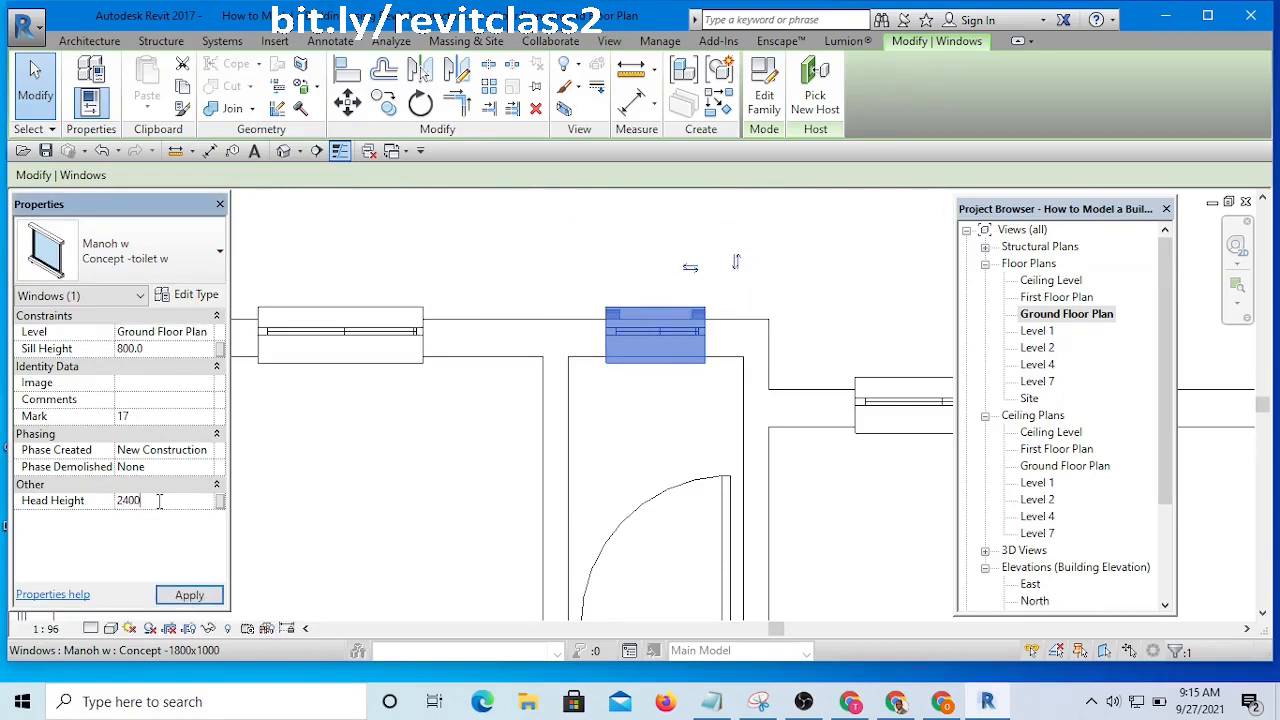
pyautogui.click(200, 596)
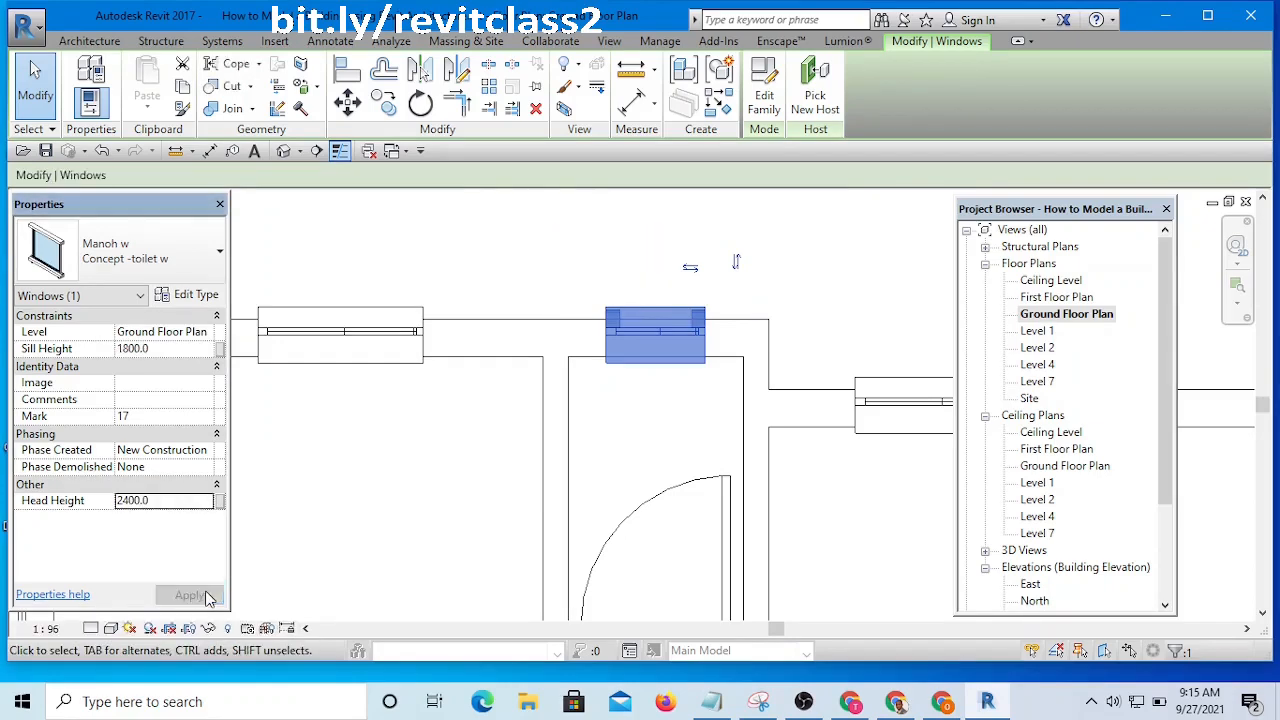
pyautogui.click(431, 463)
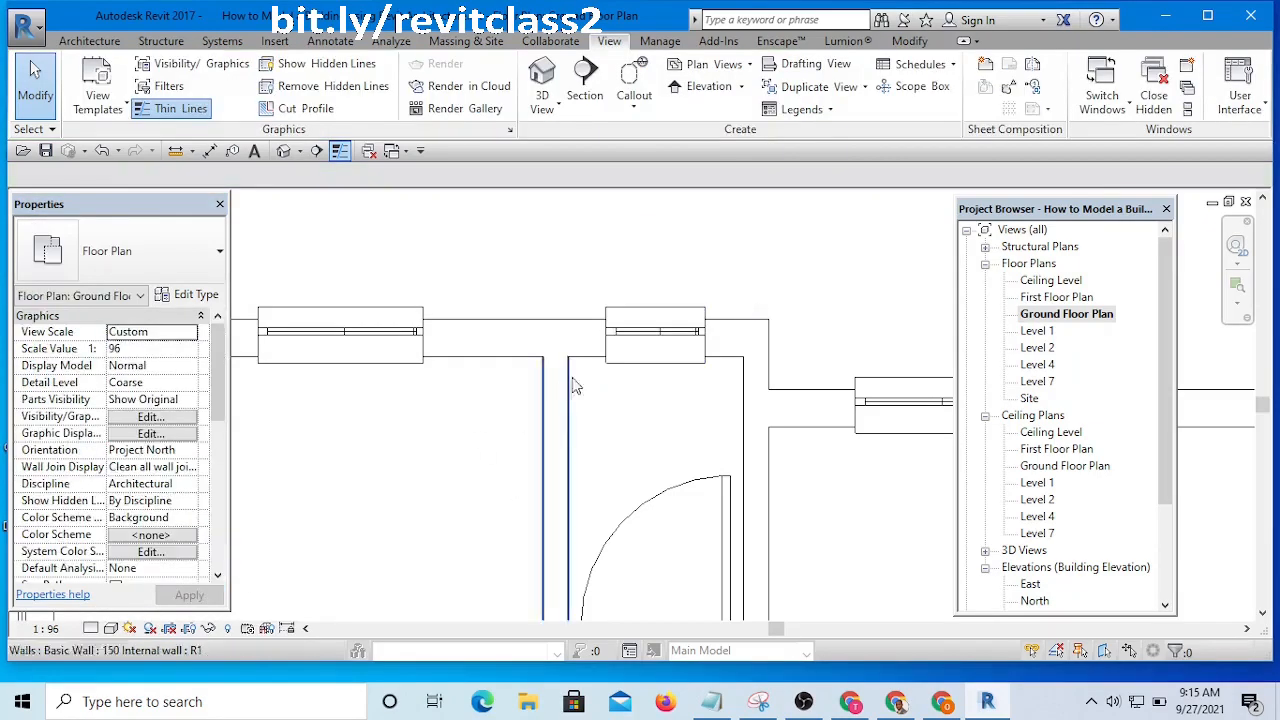
pyautogui.scroll(-4, 686, 271)
pyautogui.moveTo(742, 437); pyautogui.dragTo(610, 465, button='middle')
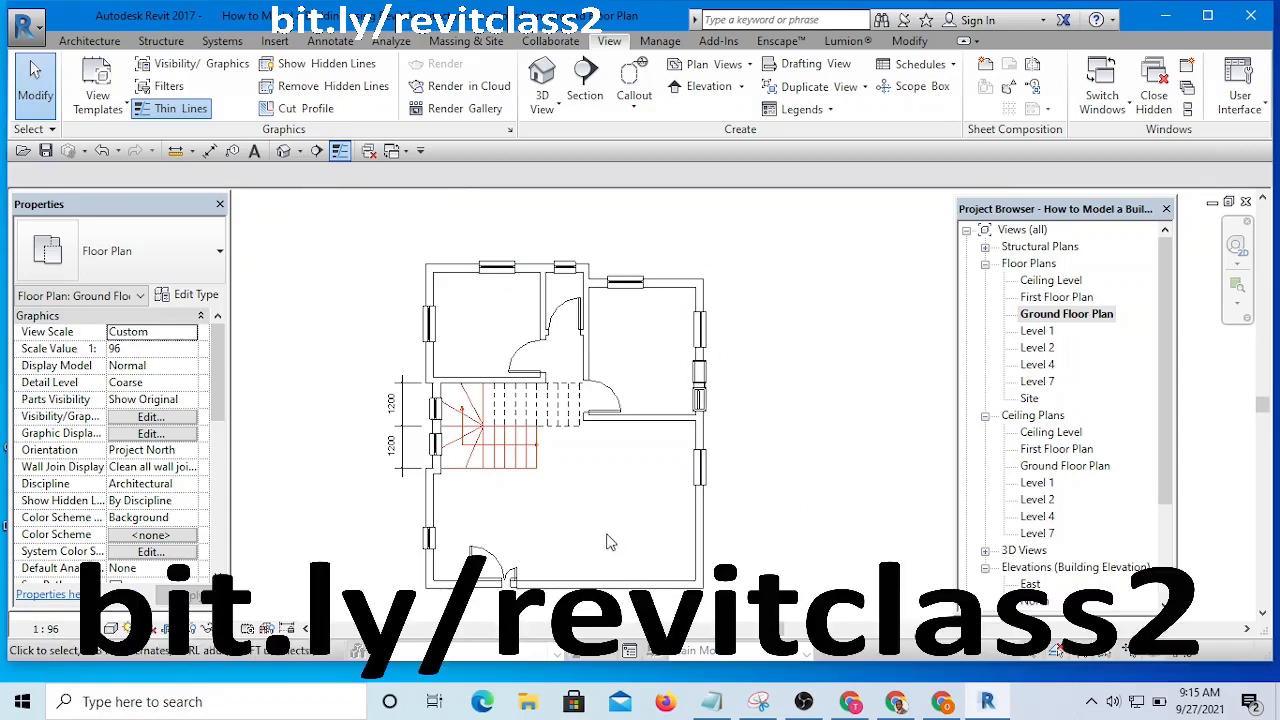
pyautogui.moveTo(621, 546)
pyautogui.mouseDown(button='middle')
pyautogui.moveTo(683, 486)
pyautogui.moveTo(631, 534)
pyautogui.mouseUp(button='middle')
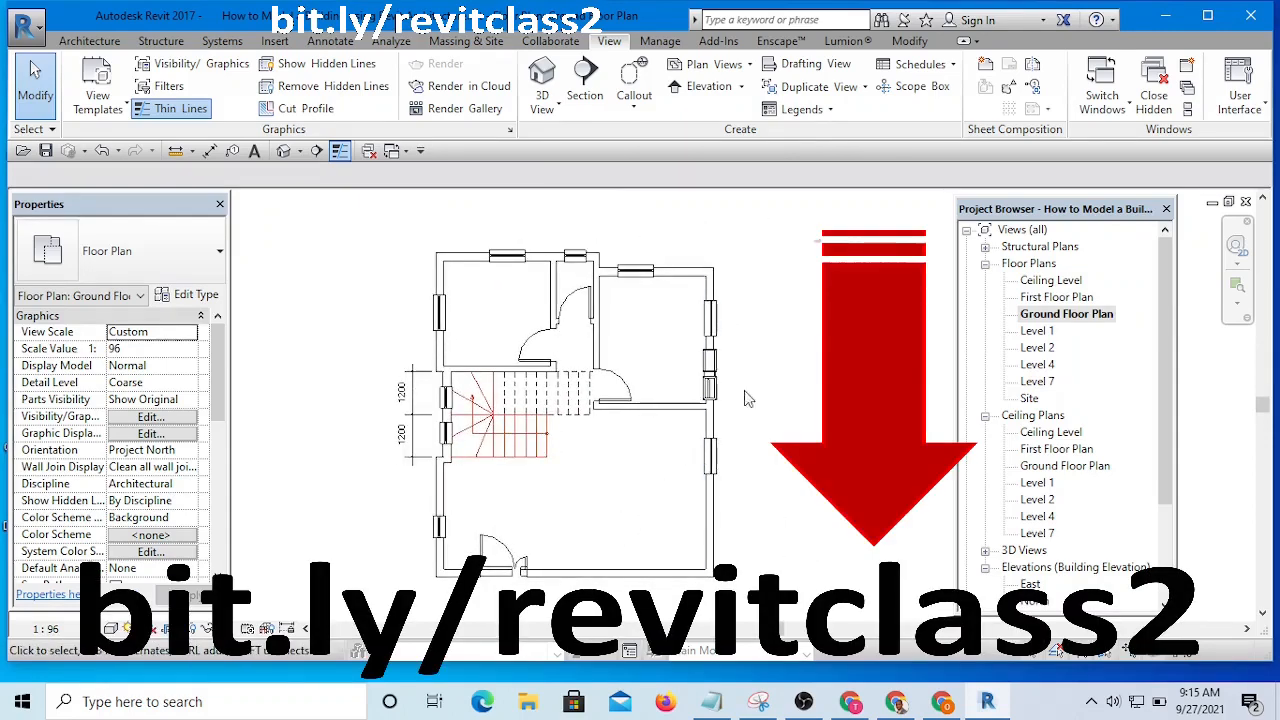